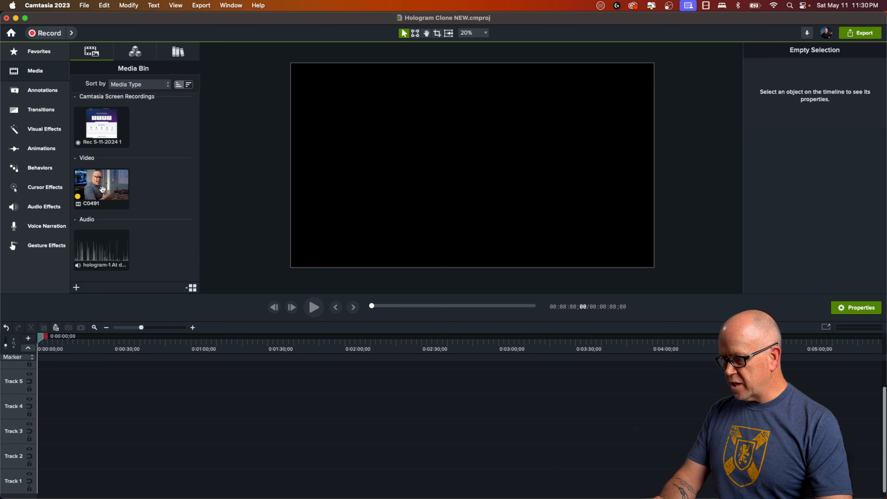
Step: Place the C0491 video on Track 2 and the hologram-1 audio on Track 1 at the timeline start, removing all empty tracks
{"action": "left_click_drag", "start_coordinate": [102, 188], "coordinate": [63, 456]}
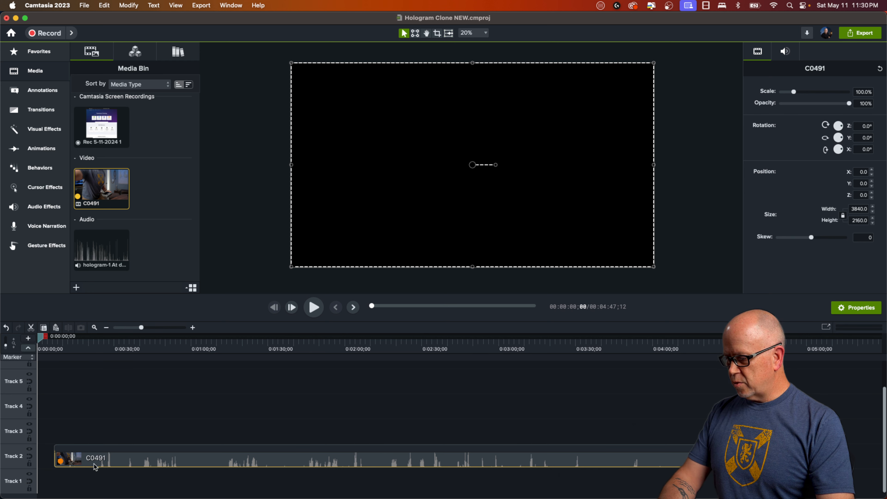
{"action": "left_click_drag", "start_coordinate": [94, 467], "coordinate": [72, 466]}
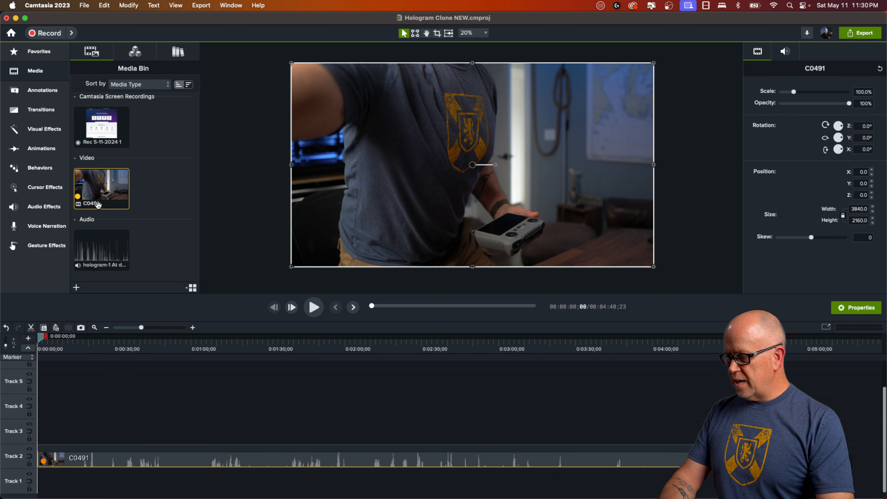
{"action": "left_click_drag", "start_coordinate": [101, 247], "coordinate": [41, 479]}
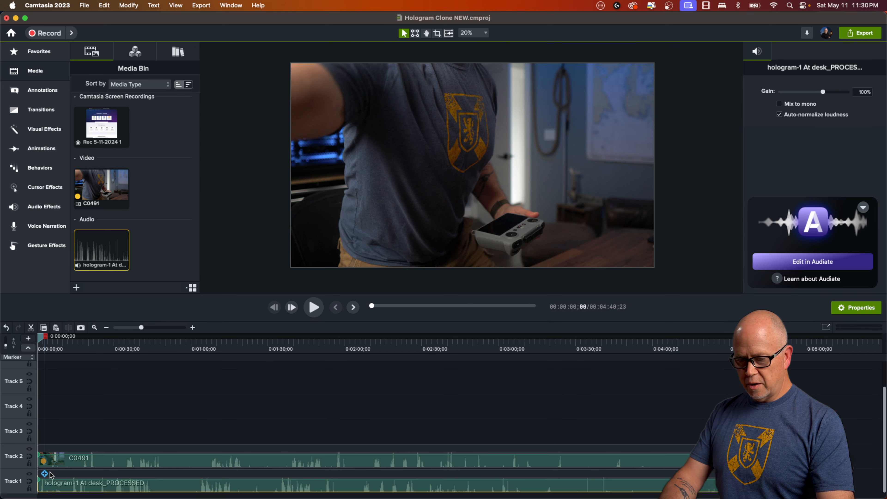
{"action": "right_click", "coordinate": [113, 406]}
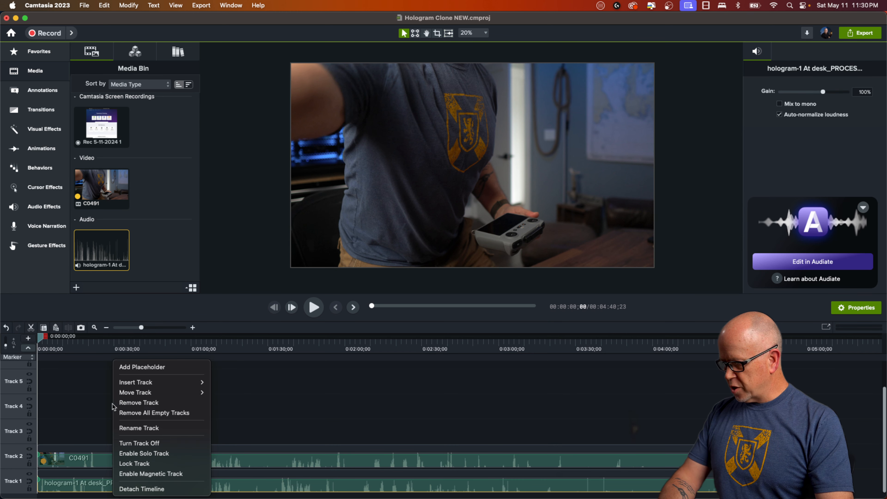
{"action": "left_click", "coordinate": [167, 414]}
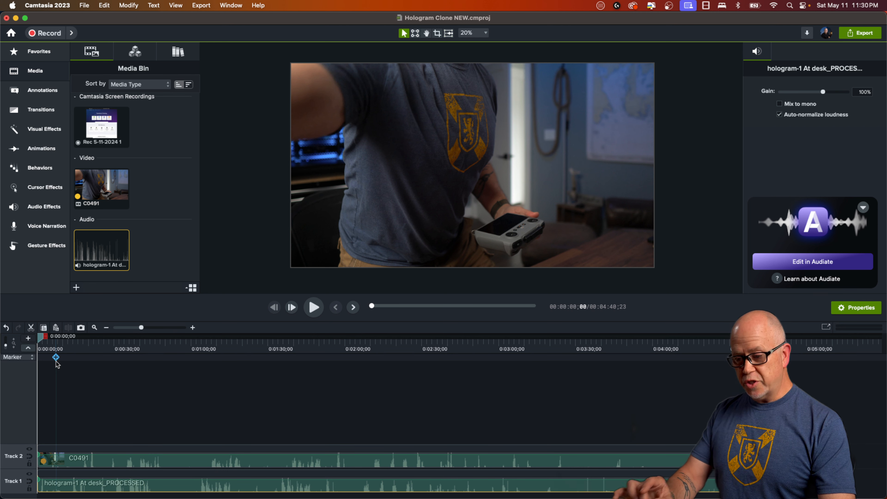
Step: Shift the hologram-1 audio on Track 1 about four seconds later so its waveform lines up with the C0491 camera audio
{"action": "left_click_drag", "start_coordinate": [41, 341], "coordinate": [72, 439]}
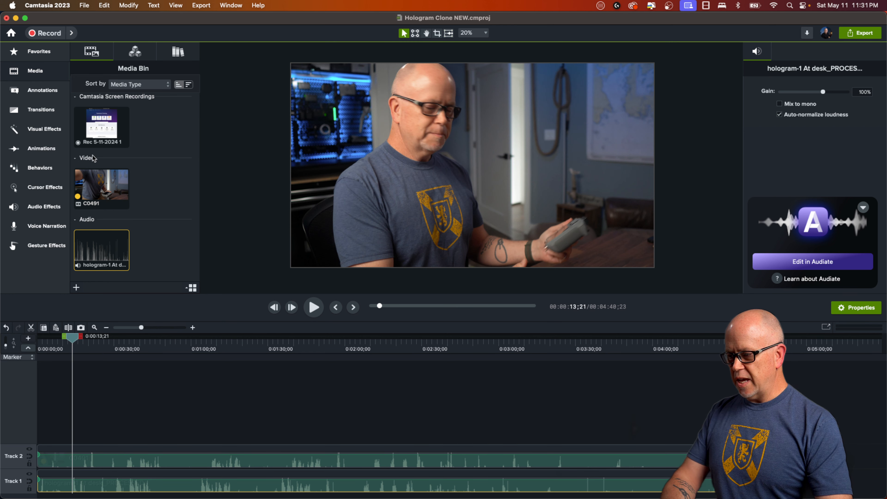
{"action": "left_click", "coordinate": [117, 139]}
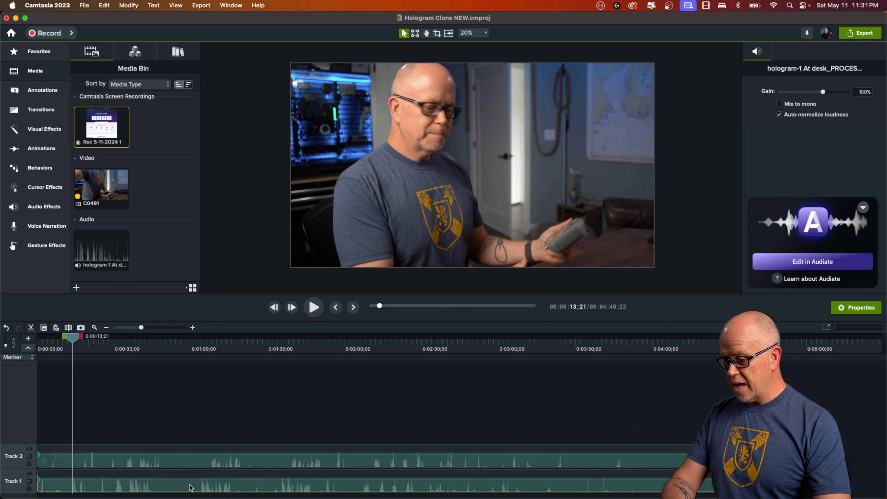
{"action": "left_click_drag", "start_coordinate": [189, 487], "coordinate": [204, 487]}
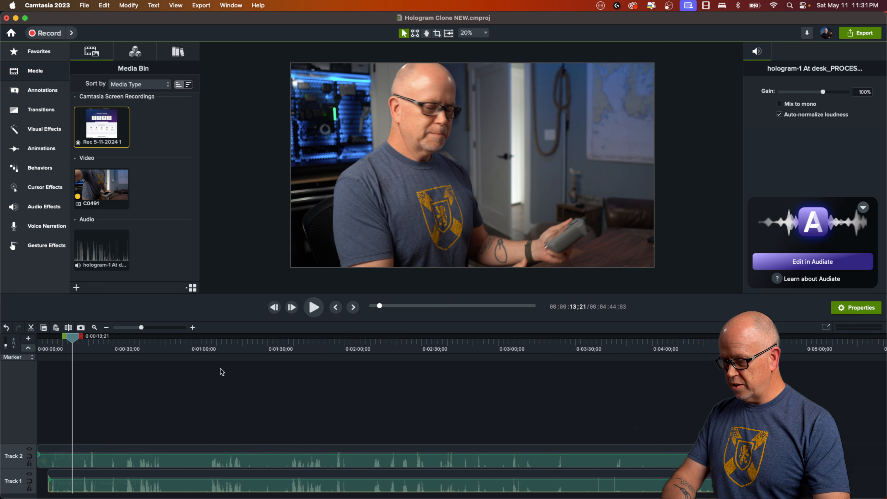
Step: Play back the speech around 0:01:08 to 0:01:11 and compare both waveforms up close to check the audio sync
{"action": "left_click", "coordinate": [215, 350]}
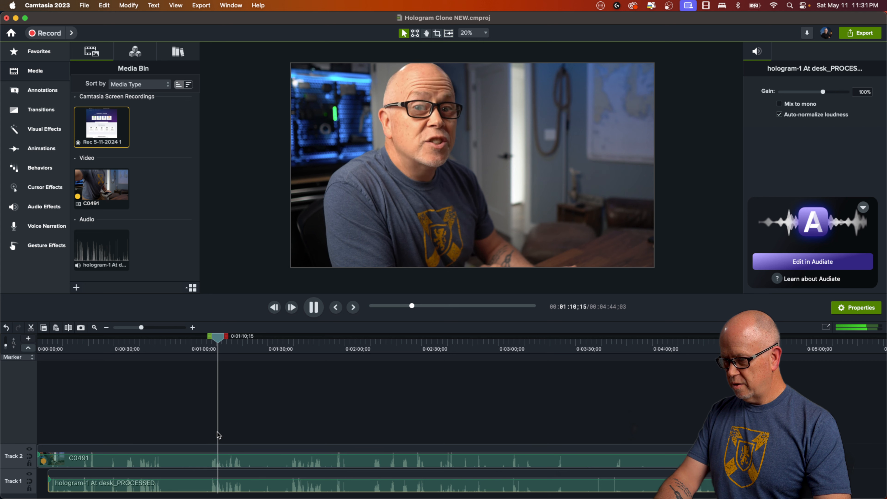
{"action": "key", "text": "space"}
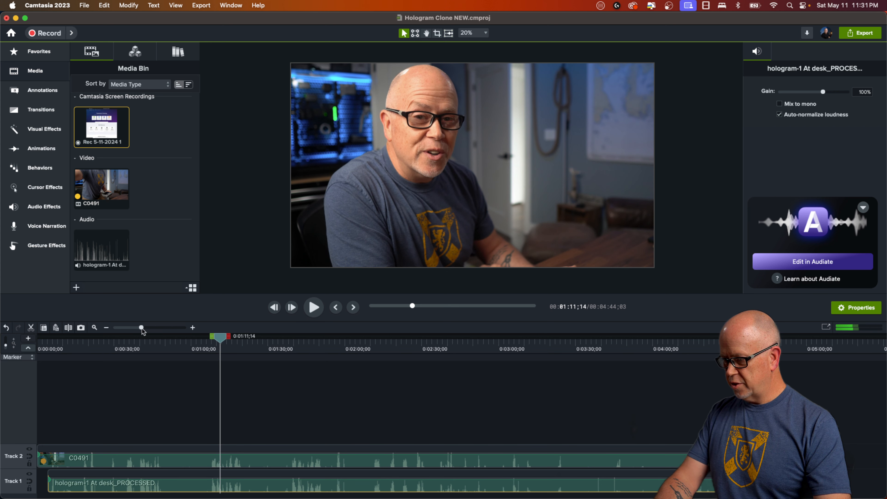
{"action": "left_click_drag", "start_coordinate": [143, 330], "coordinate": [158, 339]}
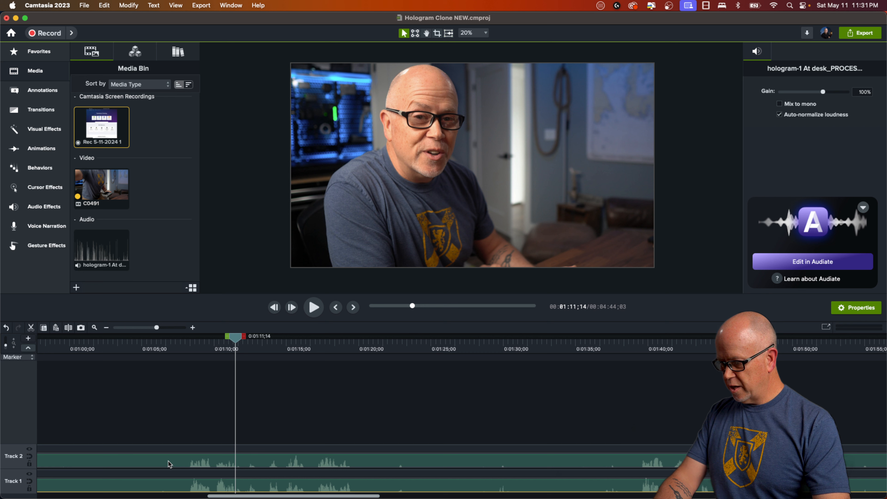
{"action": "left_click", "coordinate": [221, 414]}
{"action": "left_click", "coordinate": [174, 464]}
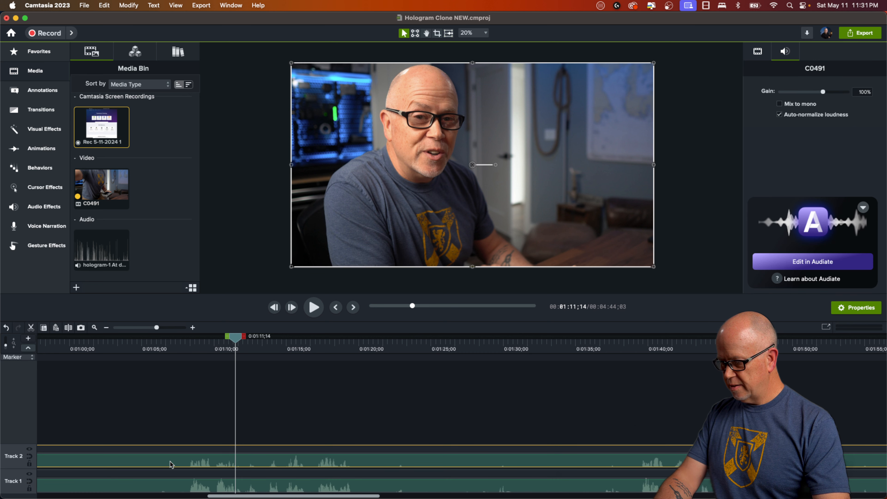
{"action": "left_click", "coordinate": [194, 351]}
{"action": "key", "text": "space"}
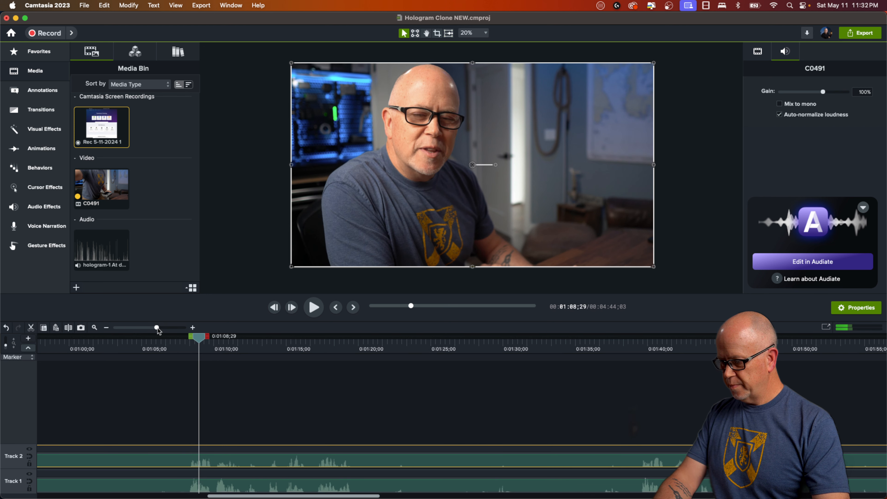
{"action": "left_click_drag", "start_coordinate": [157, 330], "coordinate": [172, 330]}
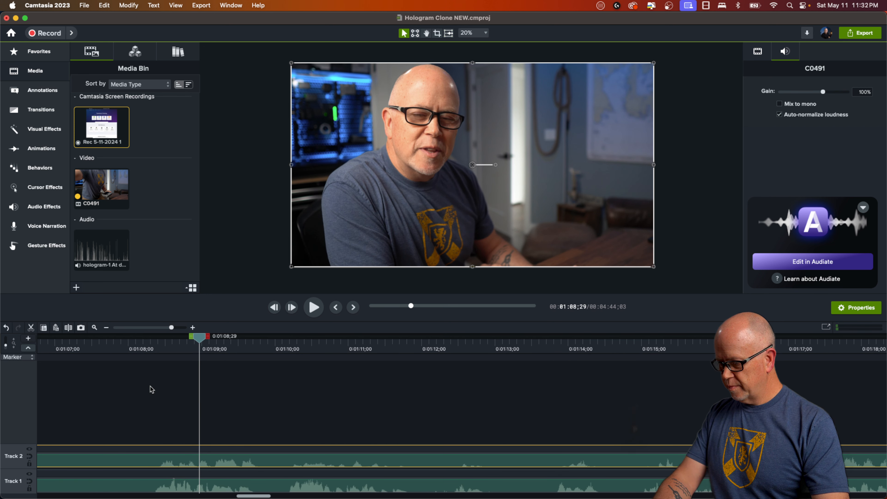
{"action": "left_click", "coordinate": [144, 350]}
{"action": "key", "text": "space"}
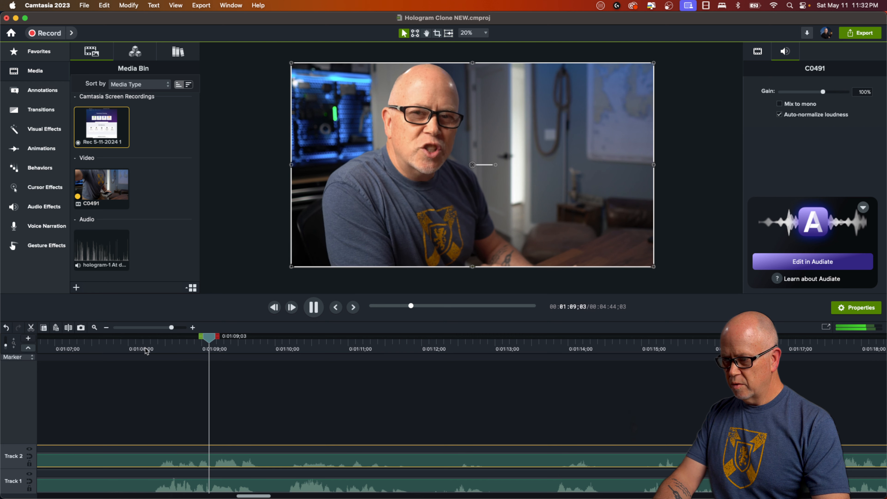
{"action": "key", "text": "space"}
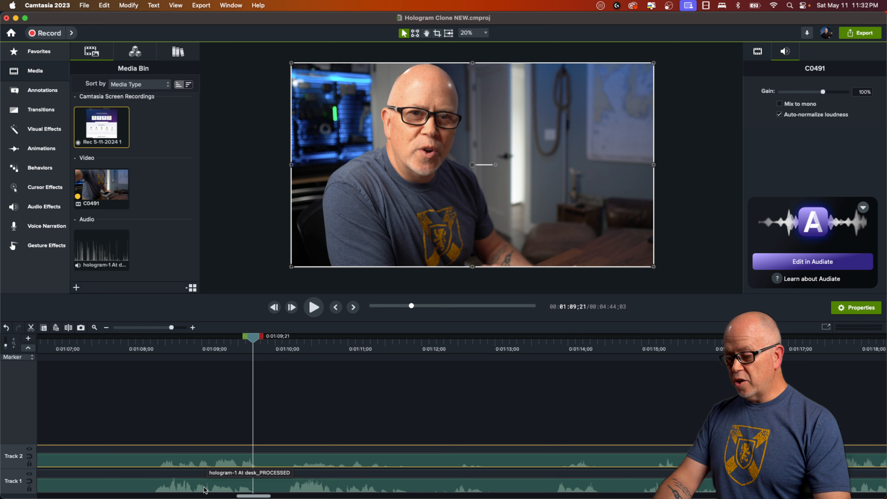
Step: Silence the camera audio of the C0491 clip on Track 2 and play back the speech around 0:01:09
{"action": "left_click", "coordinate": [188, 486]}
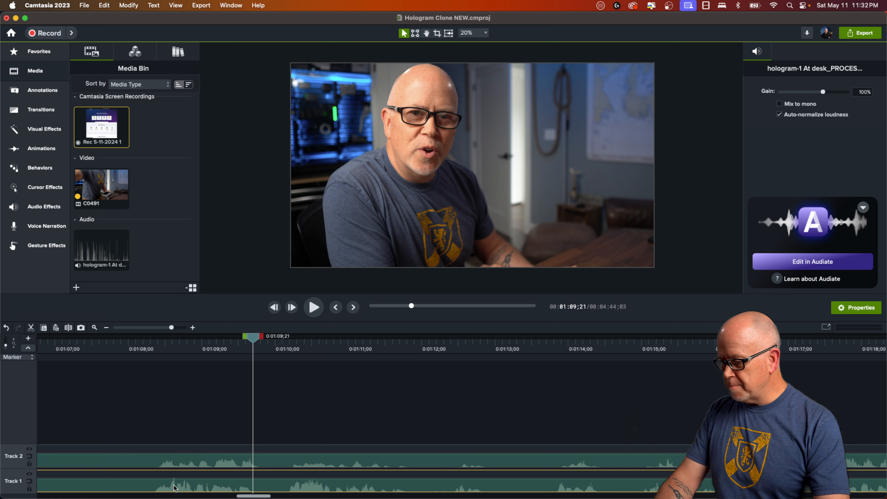
{"action": "left_click", "coordinate": [186, 461]}
{"action": "right_click", "coordinate": [224, 463]}
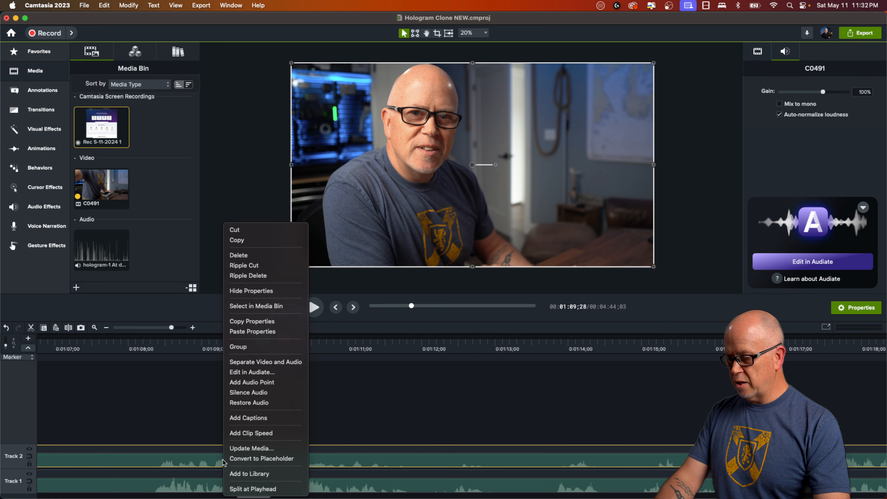
{"action": "left_click", "coordinate": [252, 392]}
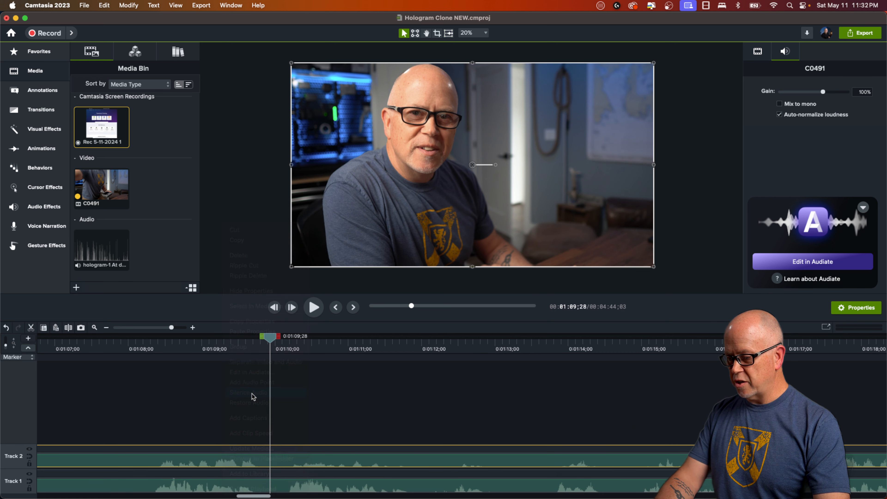
{"action": "left_click", "coordinate": [173, 348]}
{"action": "key", "text": "space"}
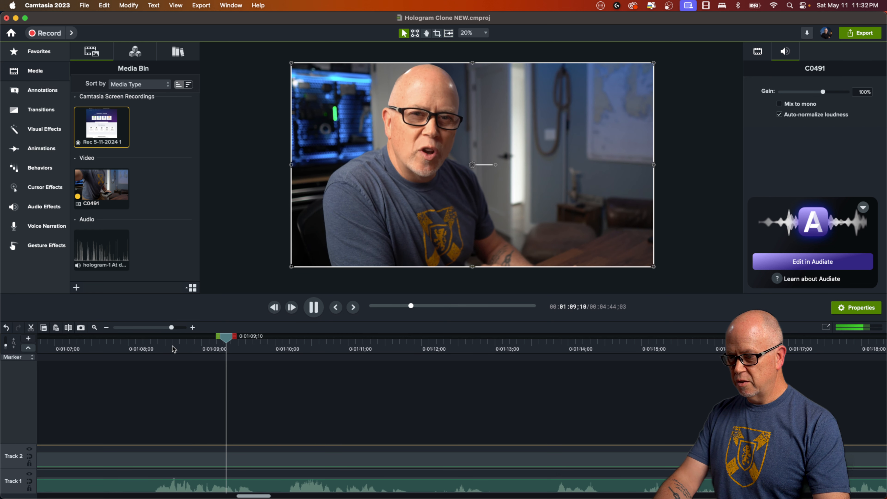
{"action": "key", "text": "space"}
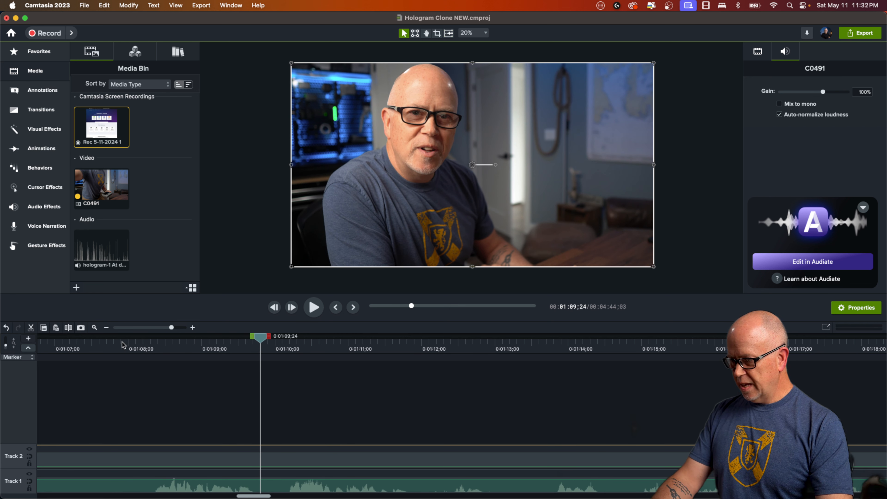
Step: Find the start of the usable take and split both the video and audio clips at 0:01:36;15
{"action": "left_click", "coordinate": [94, 328]}
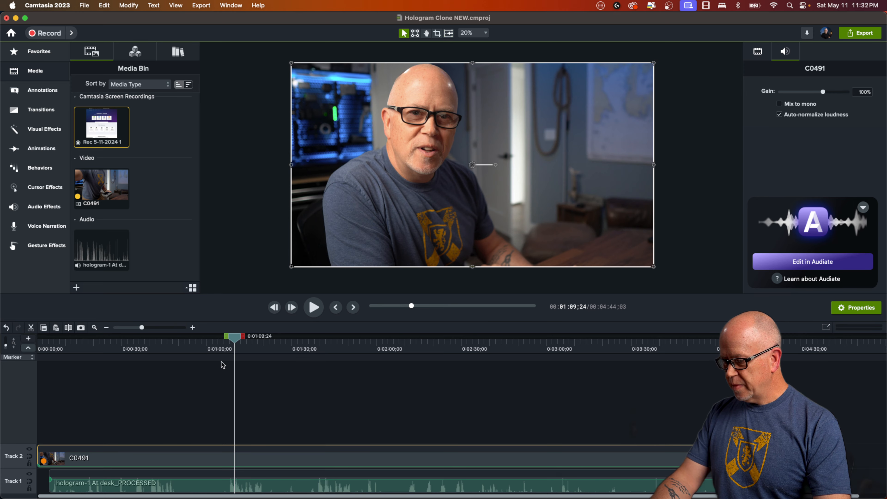
{"action": "left_click_drag", "start_coordinate": [231, 343], "coordinate": [150, 375]}
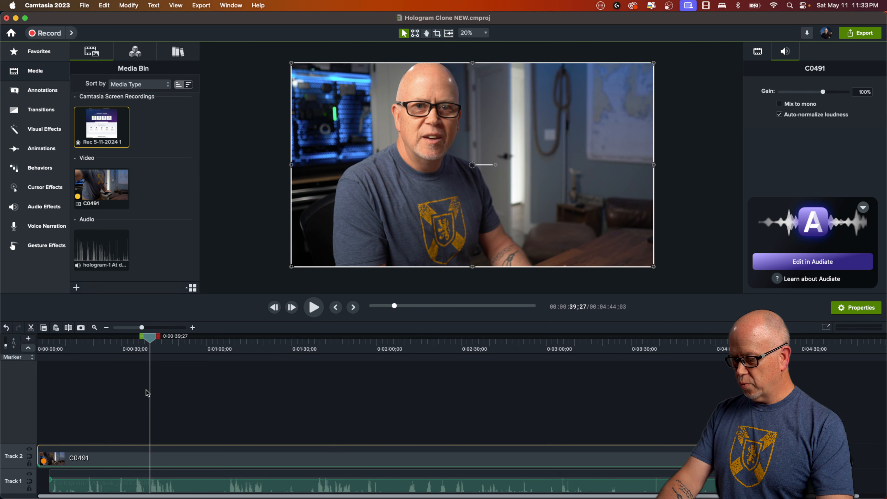
{"action": "key", "text": "space"}
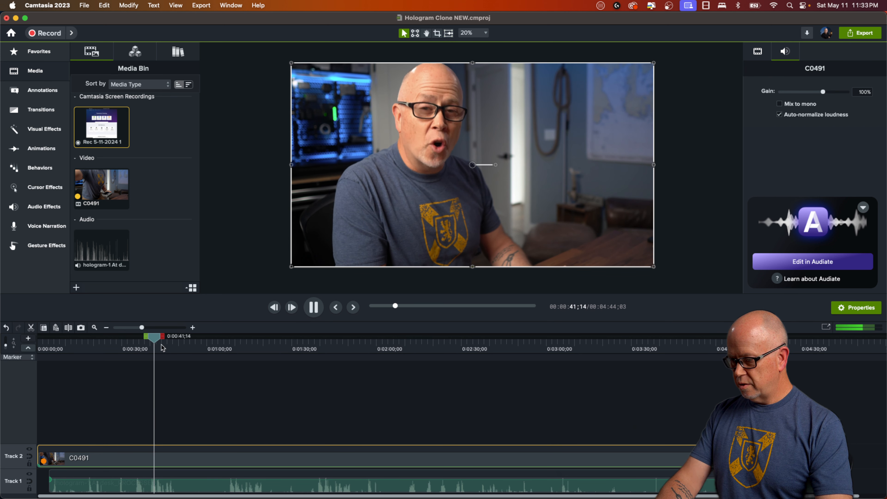
{"action": "left_click_drag", "start_coordinate": [157, 342], "coordinate": [231, 365]}
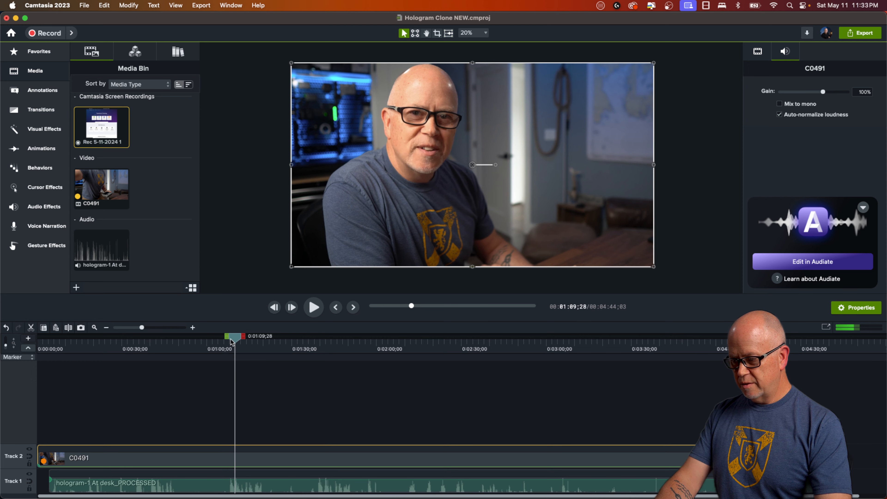
{"action": "left_click_drag", "start_coordinate": [232, 341], "coordinate": [313, 366]}
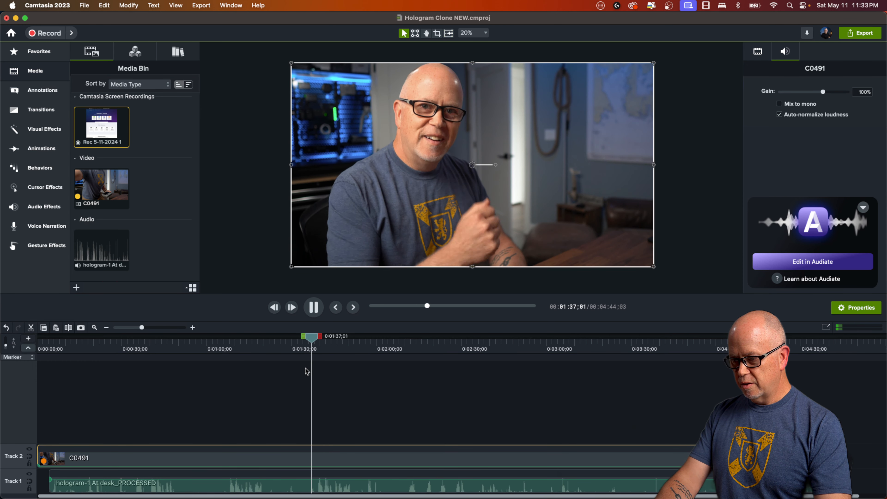
{"action": "left_click_drag", "start_coordinate": [313, 344], "coordinate": [308, 344]}
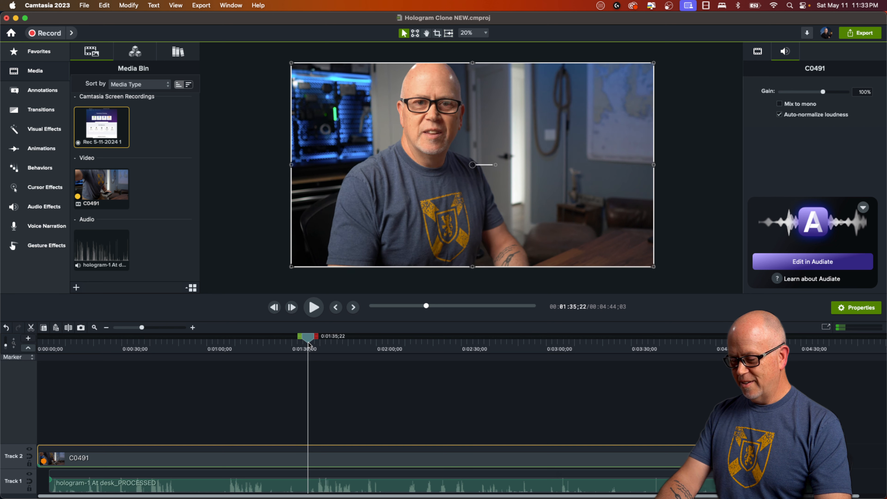
{"action": "key", "text": "space"}
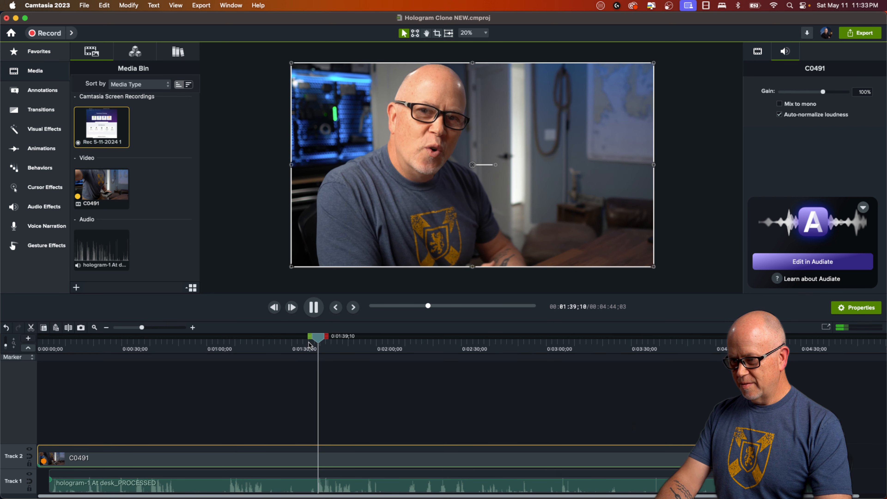
{"action": "left_click_drag", "start_coordinate": [319, 343], "coordinate": [312, 346]}
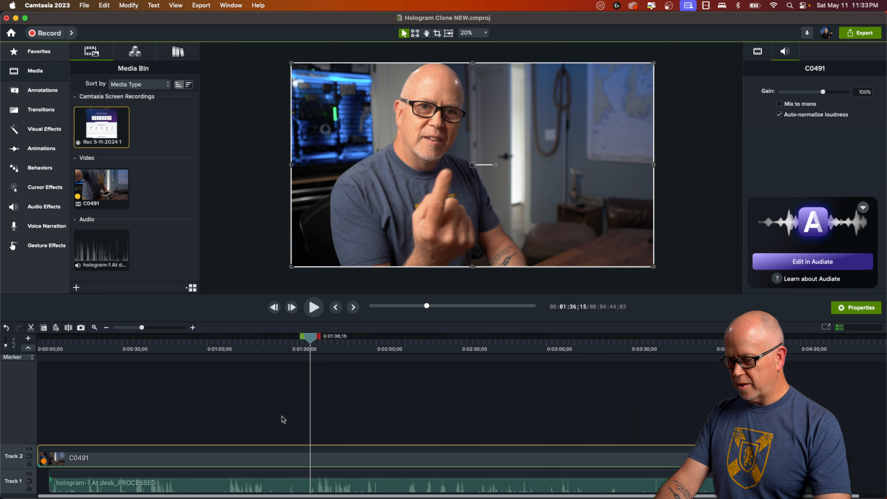
{"action": "left_click_drag", "start_coordinate": [273, 431], "coordinate": [242, 476]}
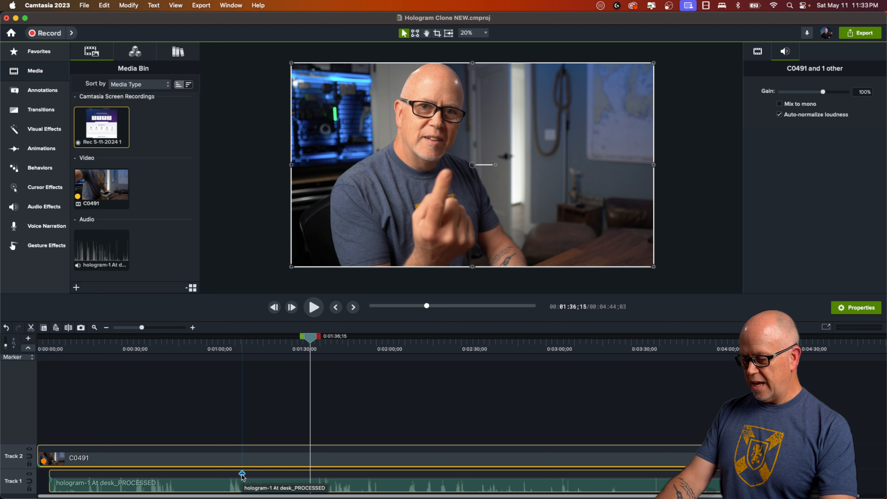
{"action": "key", "text": "s"}
Step: Delete the video and audio segments before the split and move the remaining clips to the start of the timeline
{"action": "left_click_drag", "start_coordinate": [269, 430], "coordinate": [234, 474]}
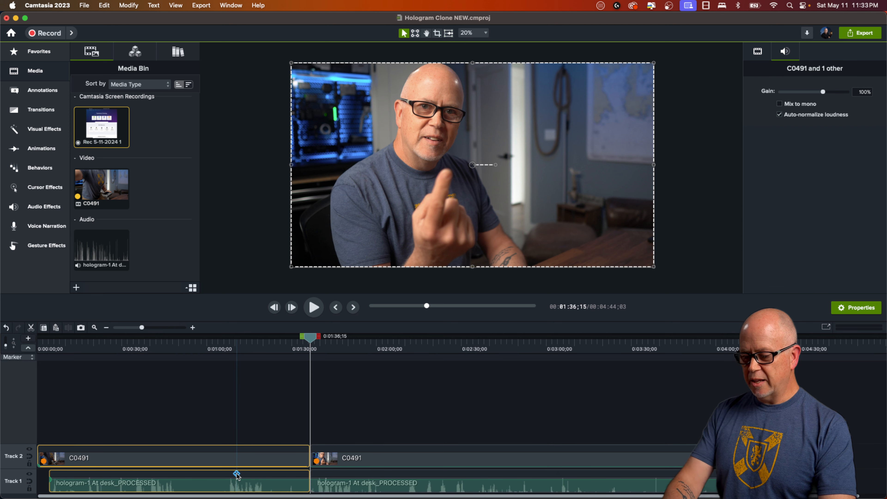
{"action": "key", "text": "Delete"}
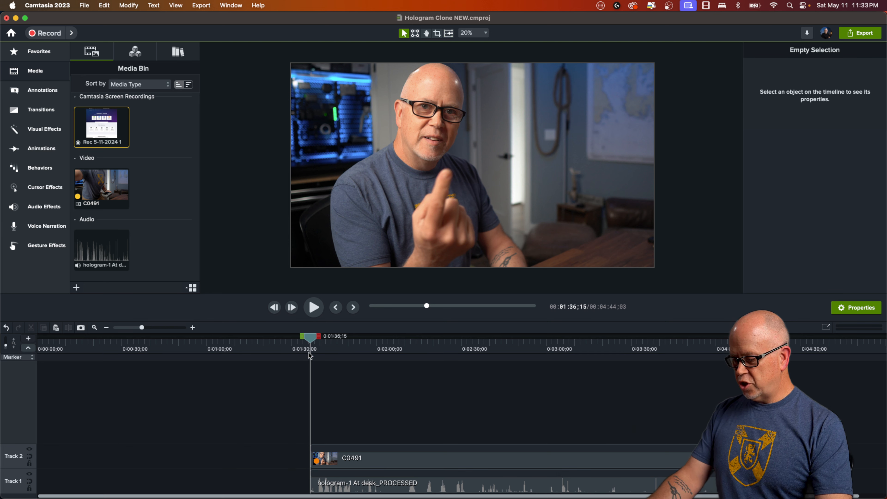
{"action": "left_click_drag", "start_coordinate": [312, 340], "coordinate": [34, 352]}
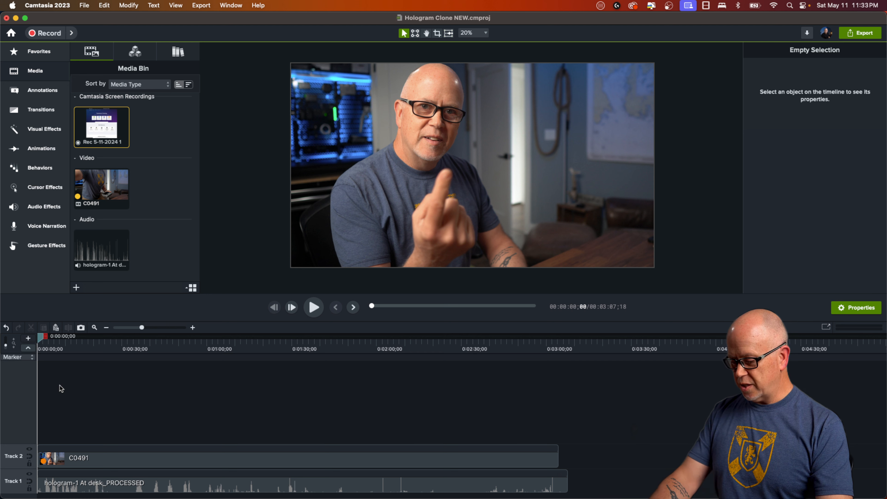
{"action": "key", "text": "space"}
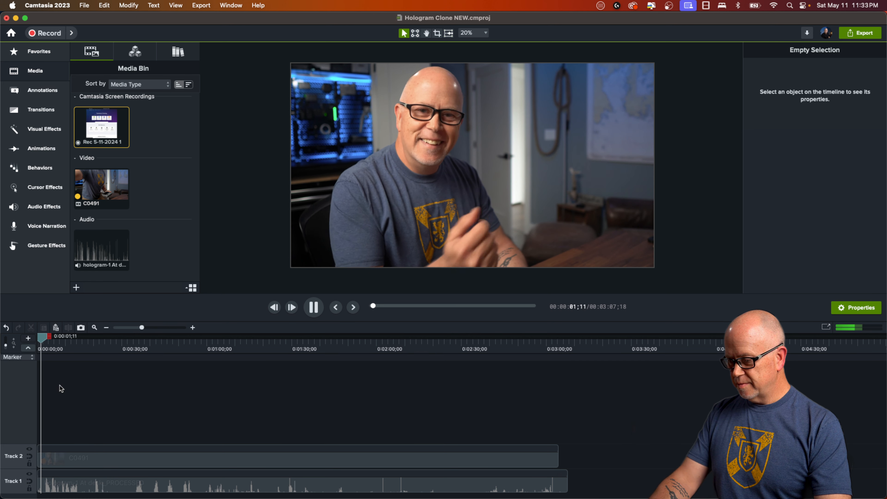
{"action": "key", "text": "space"}
{"action": "left_click_drag", "start_coordinate": [46, 339], "coordinate": [36, 340]}
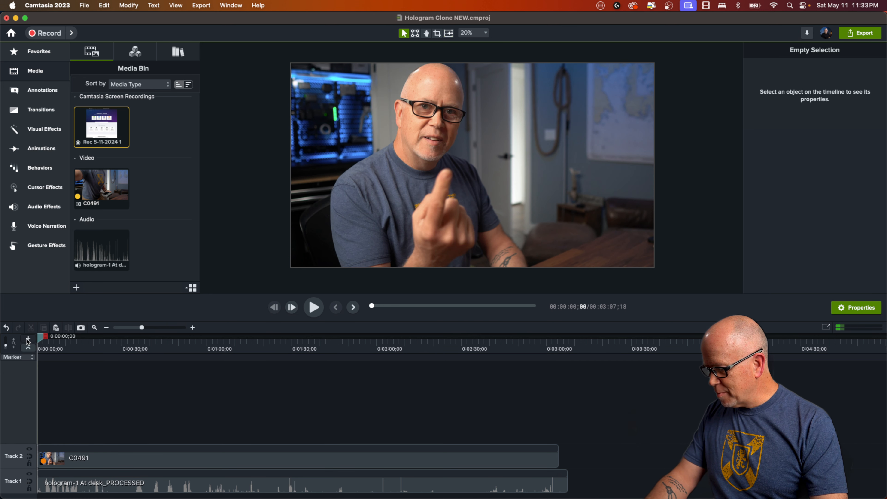
Step: Split both the video and audio clips at 0:00:01;21, delete the segments before the split, and close the gap at the timeline start
{"action": "left_click_drag", "start_coordinate": [142, 328], "coordinate": [162, 328]}
{"action": "key", "text": "space"}
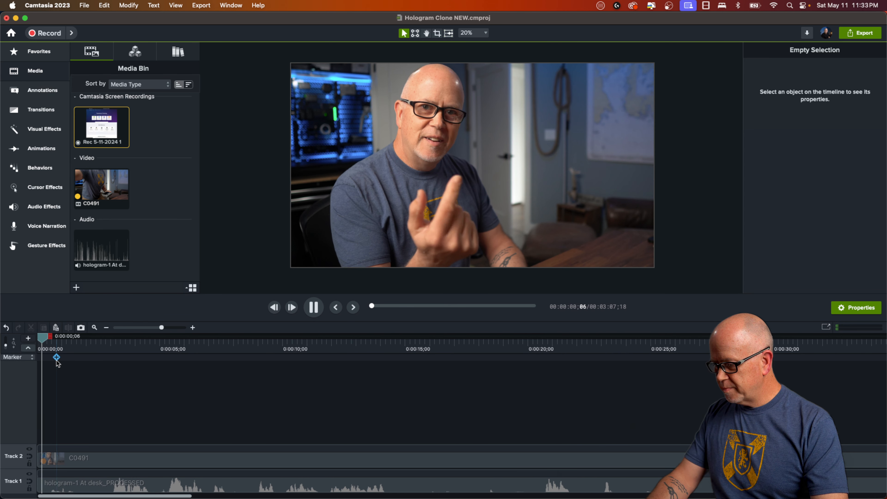
{"action": "key", "text": "space"}
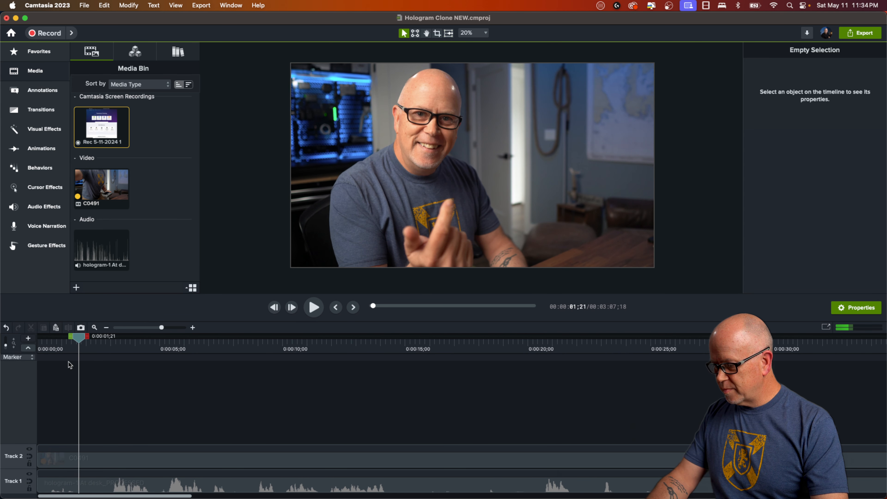
{"action": "left_click_drag", "start_coordinate": [62, 421], "coordinate": [47, 476]}
{"action": "key", "text": "super+t"}
{"action": "left_click_drag", "start_coordinate": [49, 436], "coordinate": [52, 481]}
{"action": "key", "text": "Delete"}
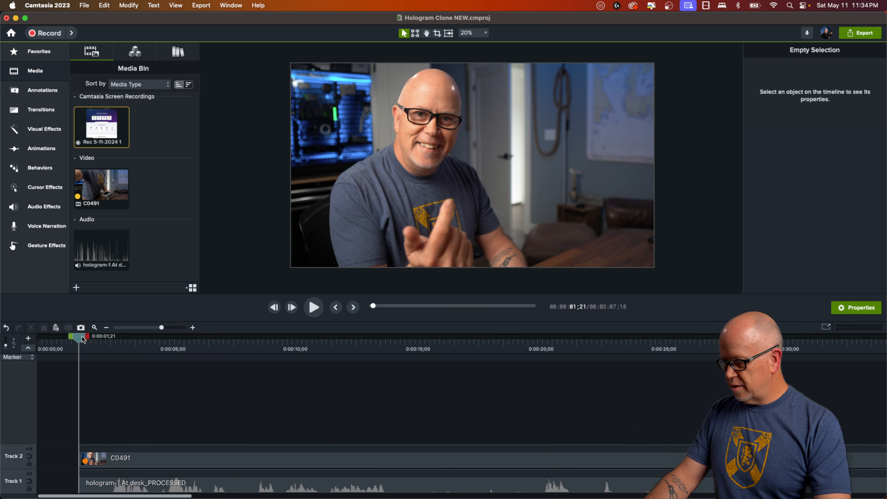
{"action": "right_click", "coordinate": [65, 451]}
{"action": "left_click", "coordinate": [81, 405]}
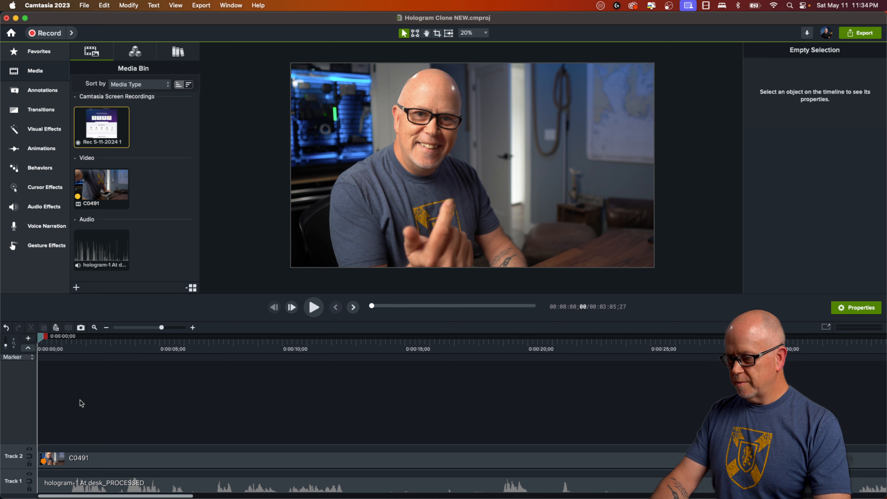
Step: Play through the desk footage to 0:00:17;13 and add the screen recording Rec 5-11-2024 1 there on a new Track 3
{"action": "key", "text": "space"}
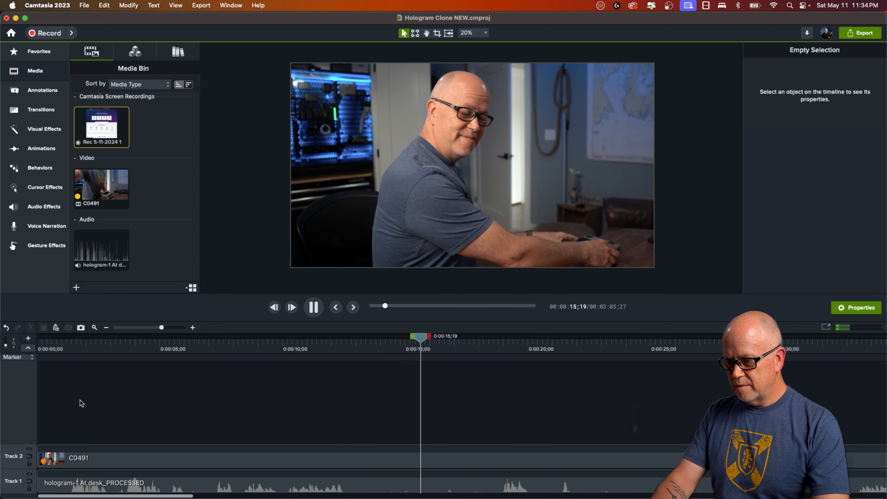
{"action": "key", "text": "space"}
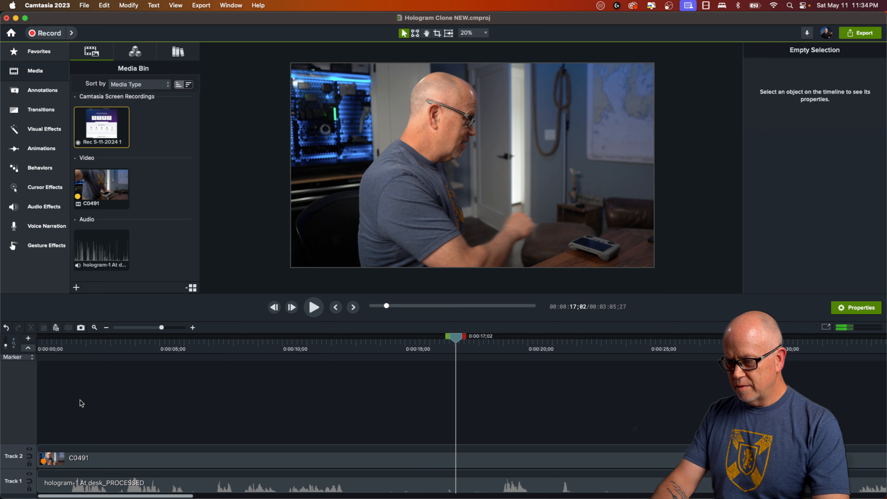
{"action": "key", "text": "space"}
{"action": "key", "text": "space"}
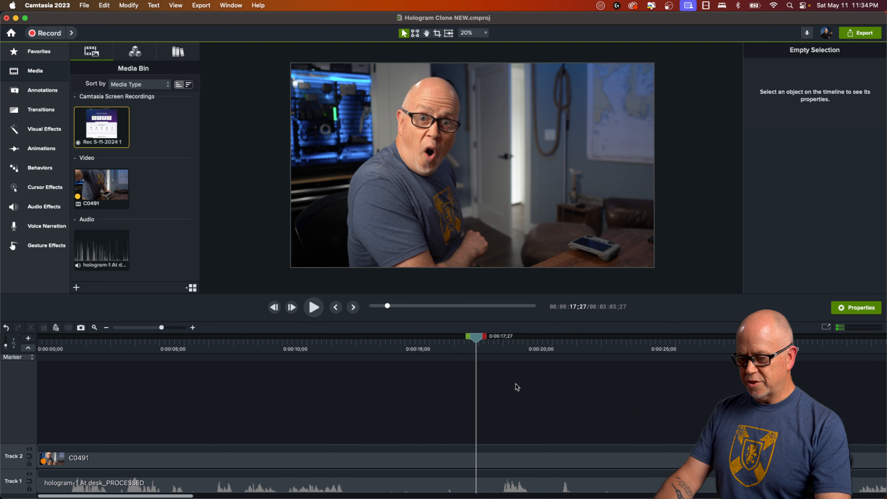
{"action": "left_click_drag", "start_coordinate": [475, 340], "coordinate": [466, 342]}
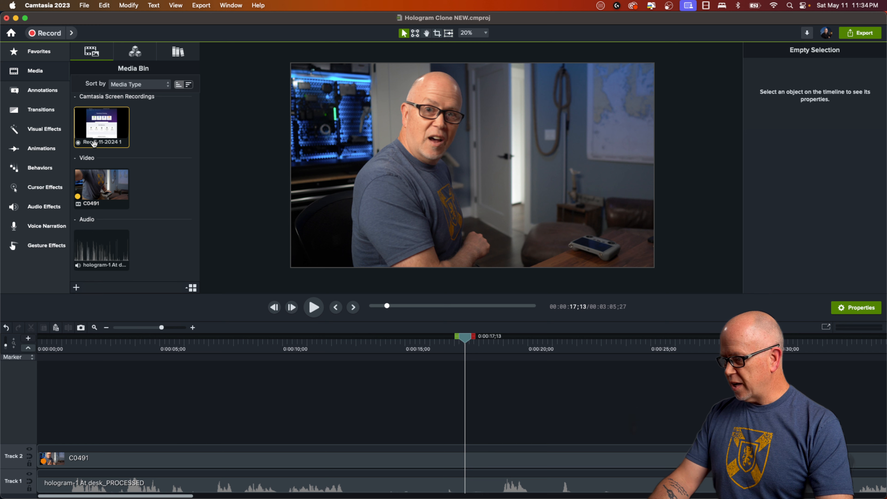
{"action": "left_click_drag", "start_coordinate": [99, 130], "coordinate": [410, 370]}
{"action": "left_click_drag", "start_coordinate": [465, 412], "coordinate": [468, 432]}
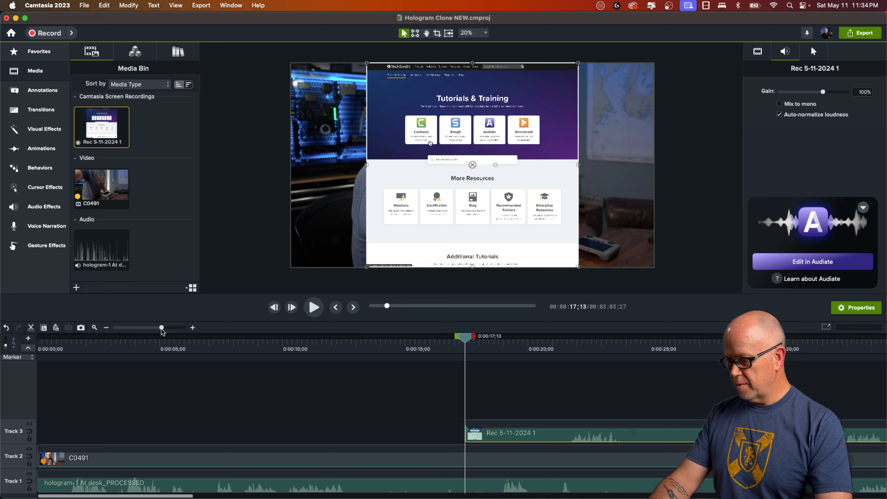
Step: Shift the Rec 5-11-2024 1 clip later to about 0:00:29 so its waveform roughly lines up with the Track 1 audio
{"action": "left_click_drag", "start_coordinate": [161, 328], "coordinate": [151, 328]}
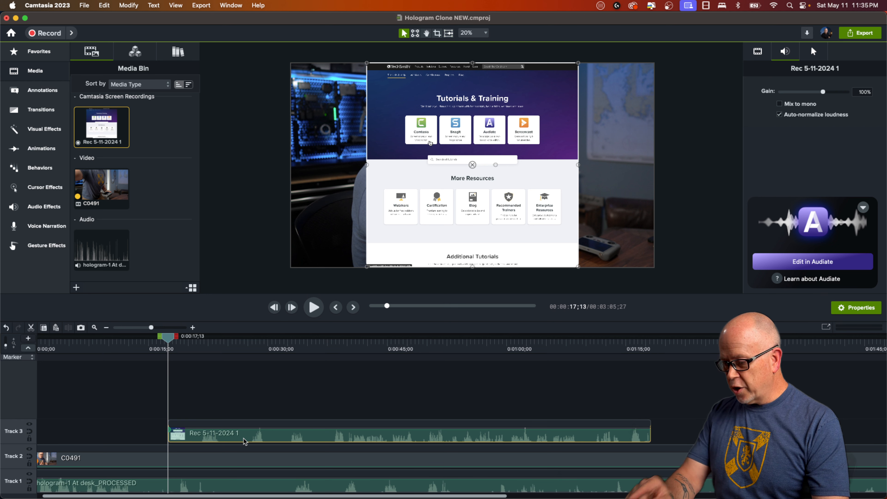
{"action": "mouse_move", "coordinate": [246, 441]}
{"action": "left_mouse_down"}
{"action": "mouse_move", "coordinate": [416, 442]}
{"action": "mouse_move", "coordinate": [344, 453]}
{"action": "mouse_move", "coordinate": [342, 440]}
{"action": "left_mouse_up"}
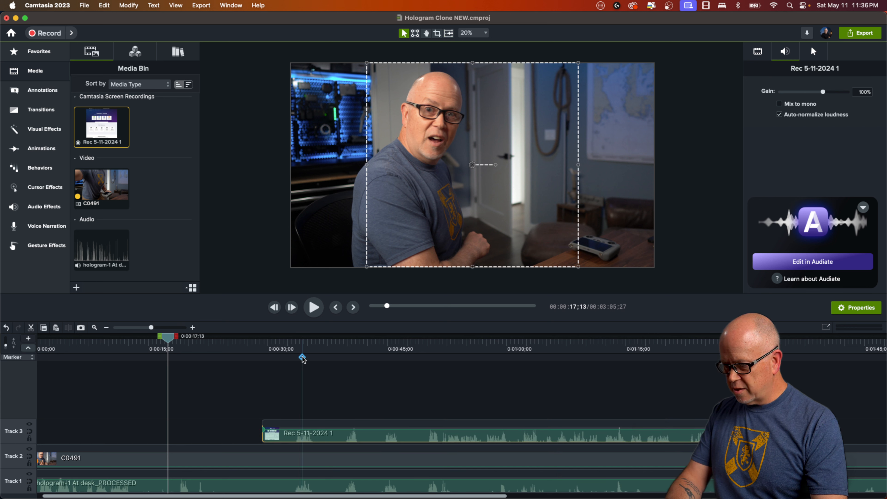
{"action": "left_click", "coordinate": [302, 346]}
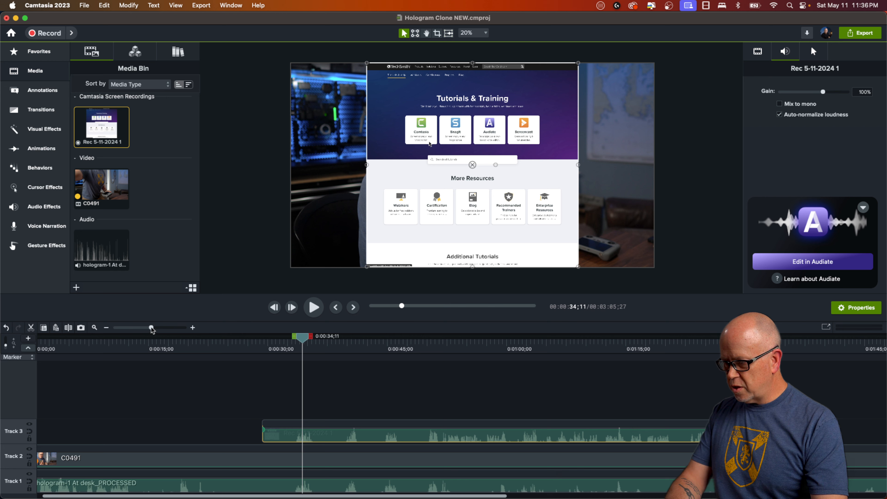
Step: Listen to the speech from 0:00:33;09 up close and nudge the Track 3 recording earlier to match the Track 1 waveform
{"action": "left_click_drag", "start_coordinate": [152, 330], "coordinate": [171, 329]}
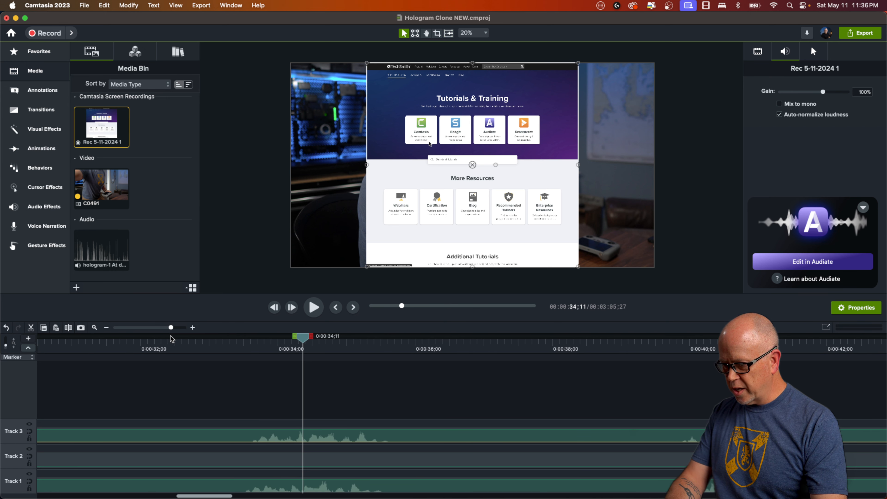
{"action": "left_click", "coordinate": [230, 346]}
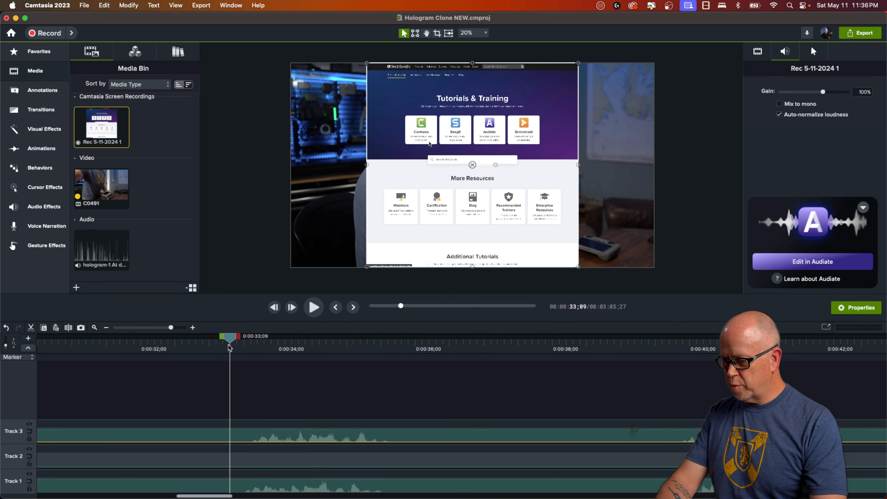
{"action": "key", "text": "space"}
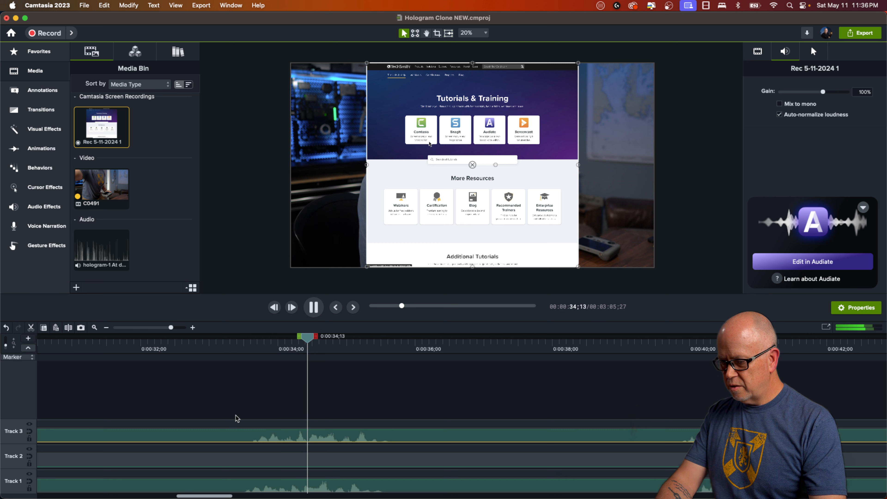
{"action": "key", "text": "space"}
{"action": "left_click", "coordinate": [249, 397]}
{"action": "left_click", "coordinate": [241, 437]}
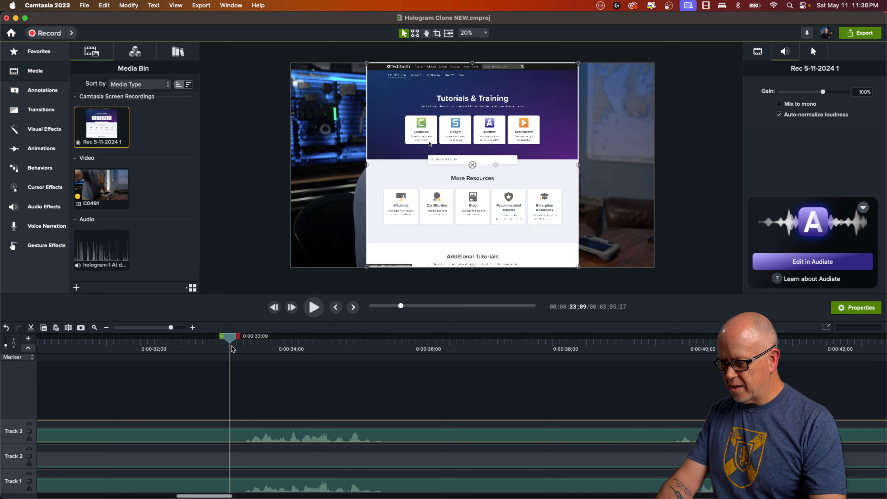
Step: Play back the speech after 0:00:33;09 to check the sync between the screen recording and the Track 1 audio
{"action": "key", "text": "space"}
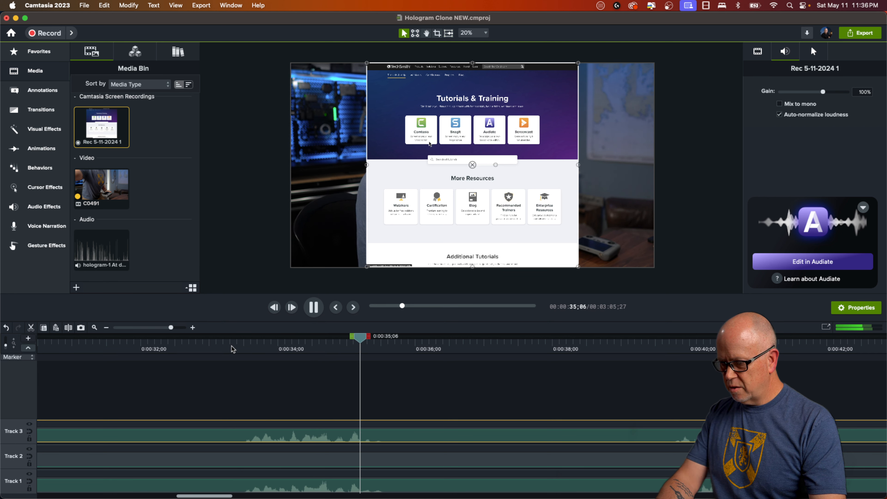
{"action": "left_click", "coordinate": [184, 357]}
{"action": "left_click_drag", "start_coordinate": [171, 329], "coordinate": [156, 328]}
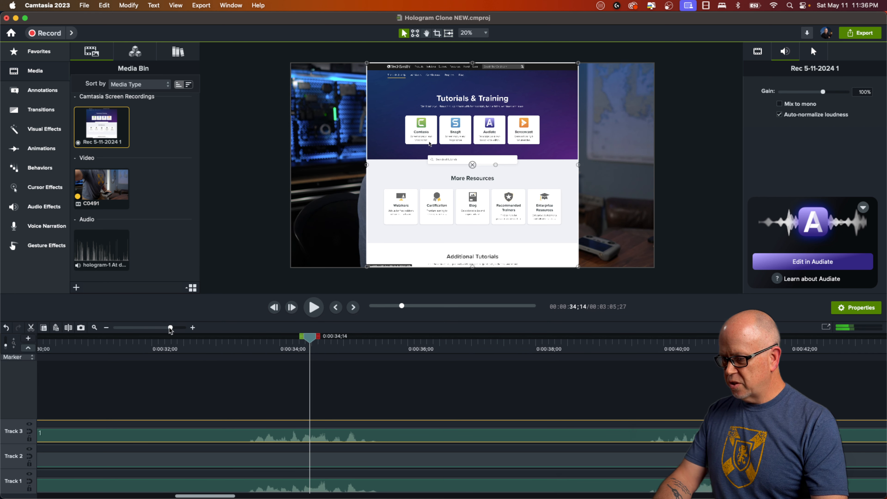
{"action": "left_click_drag", "start_coordinate": [155, 333], "coordinate": [150, 334]}
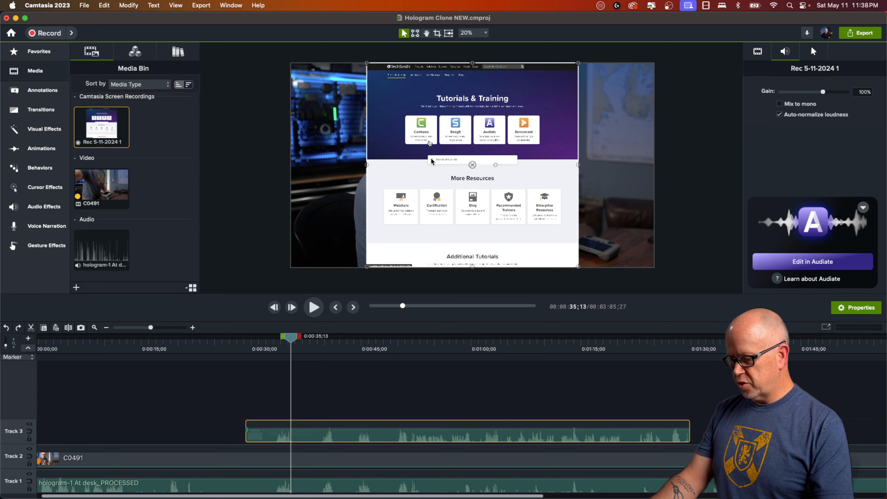
Step: Crop in on the screen recording by scaling its content to 118% within the frame and shifting it to X 2.2, Y -96.7
{"action": "left_click", "coordinate": [437, 33]}
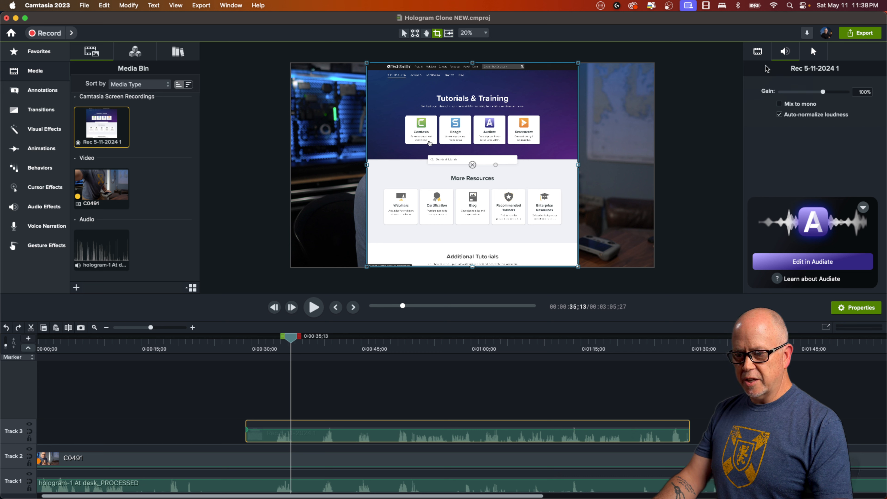
{"action": "left_click", "coordinate": [757, 52]}
{"action": "left_click_drag", "start_coordinate": [791, 93], "coordinate": [795, 94]}
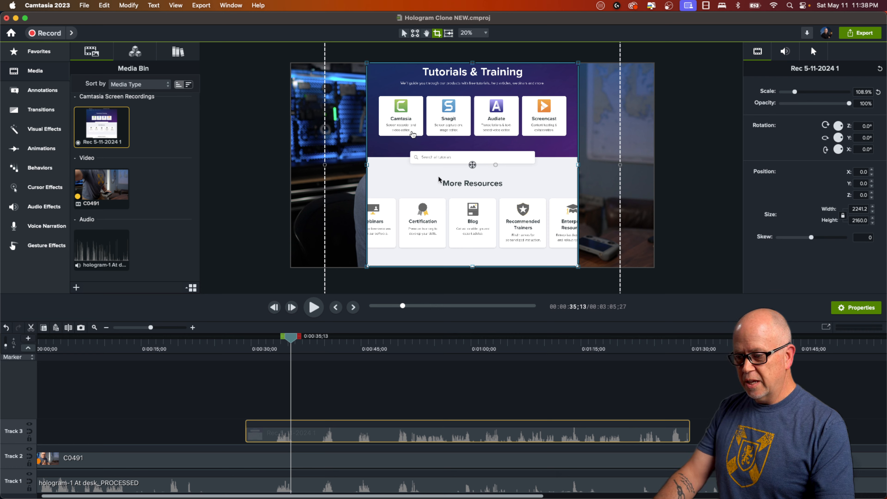
{"action": "mouse_move", "coordinate": [425, 175]}
{"action": "left_mouse_down"}
{"action": "mouse_move", "coordinate": [465, 170]}
{"action": "mouse_move", "coordinate": [408, 173]}
{"action": "mouse_move", "coordinate": [424, 241]}
{"action": "mouse_move", "coordinate": [401, 176]}
{"action": "mouse_move", "coordinate": [427, 184]}
{"action": "left_mouse_up"}
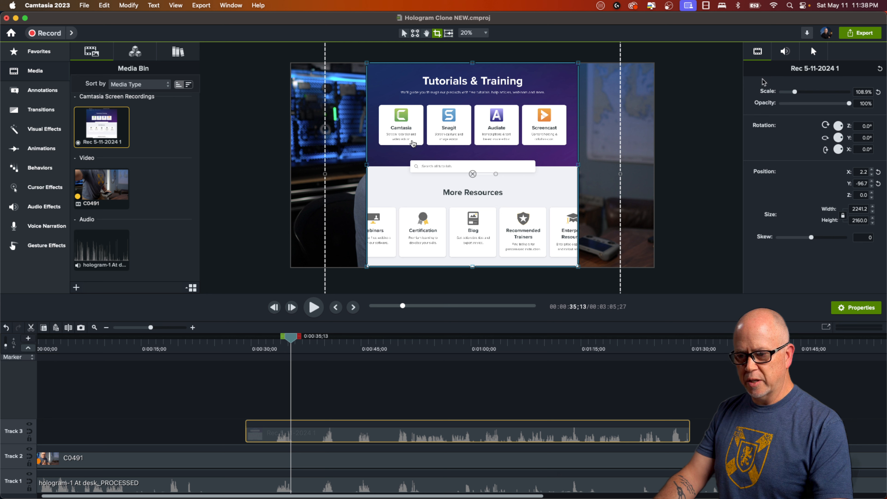
{"action": "left_click_drag", "start_coordinate": [795, 95], "coordinate": [796, 95]}
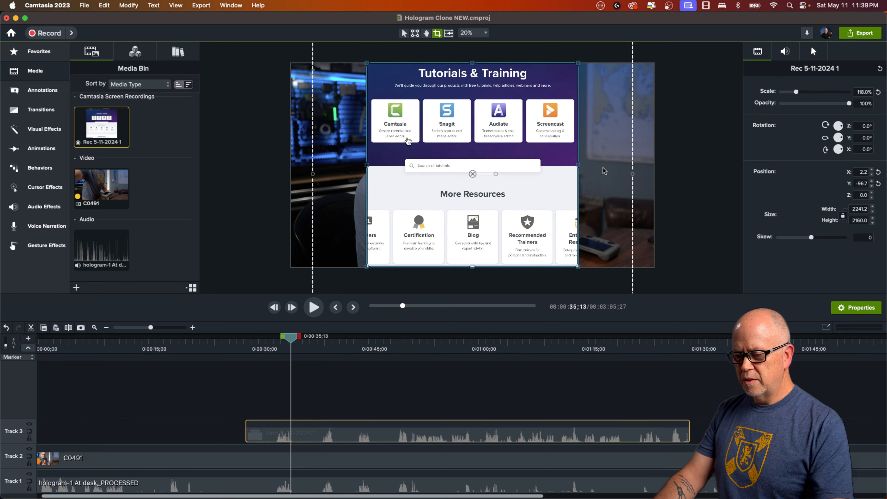
Step: Shrink the cropped screen recording to about 97.5% and place it in front of the man at about X 908.6, Y 12.2
{"action": "left_click", "coordinate": [404, 33]}
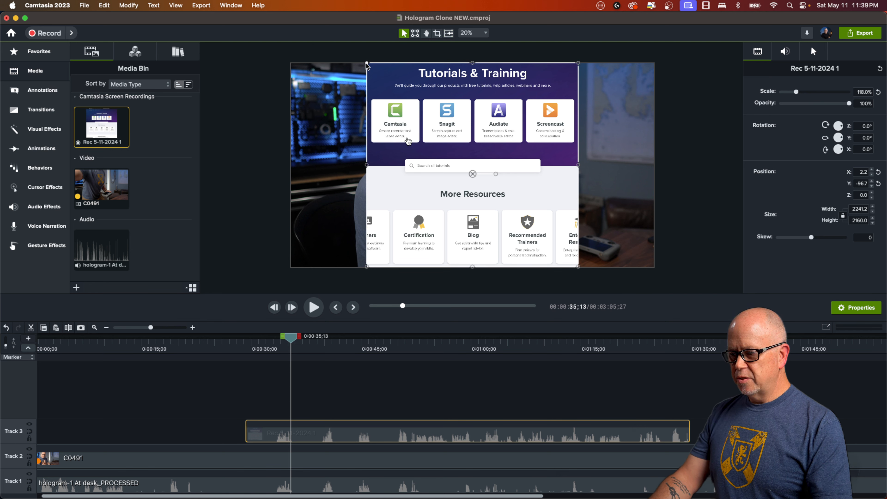
{"action": "left_click_drag", "start_coordinate": [370, 69], "coordinate": [405, 104]}
{"action": "left_click_drag", "start_coordinate": [468, 198], "coordinate": [537, 177]}
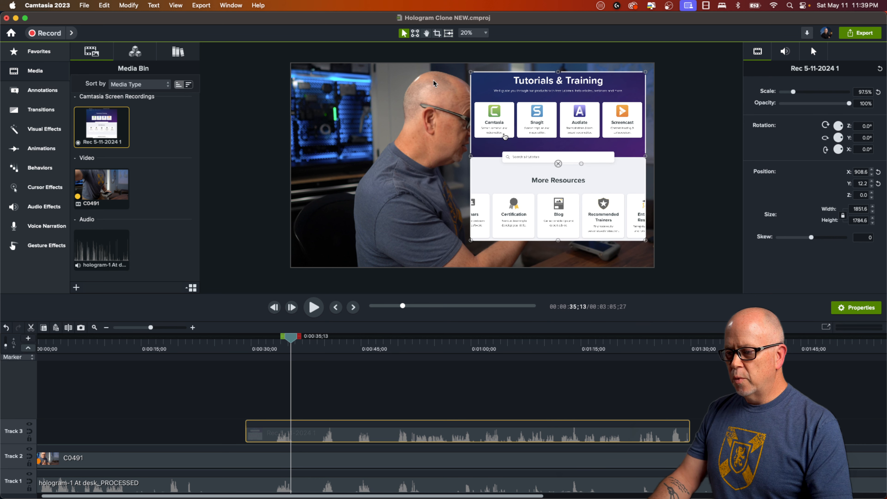
Step: Distort the recording's corners into an angled, smaller perspective panel at the pointing finger, about 988.8 by 1289.6, and set its opacity to 50%
{"action": "left_click", "coordinate": [415, 33]}
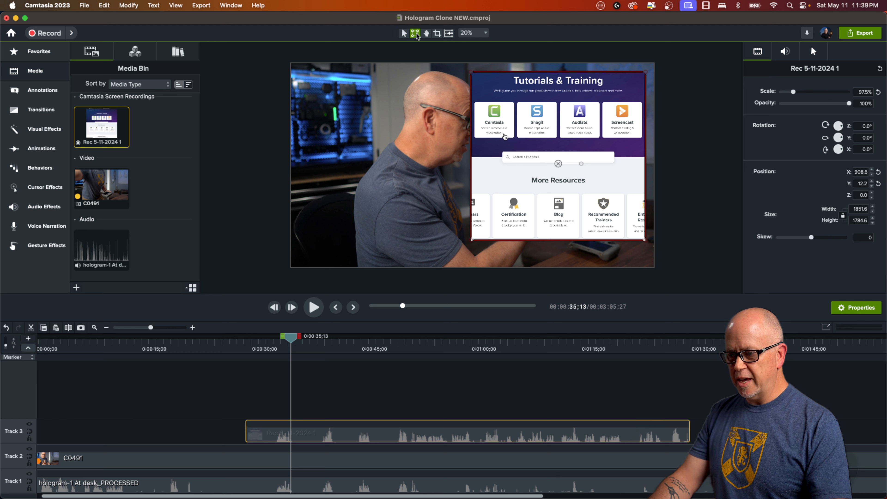
{"action": "left_click_drag", "start_coordinate": [471, 74], "coordinate": [531, 86]}
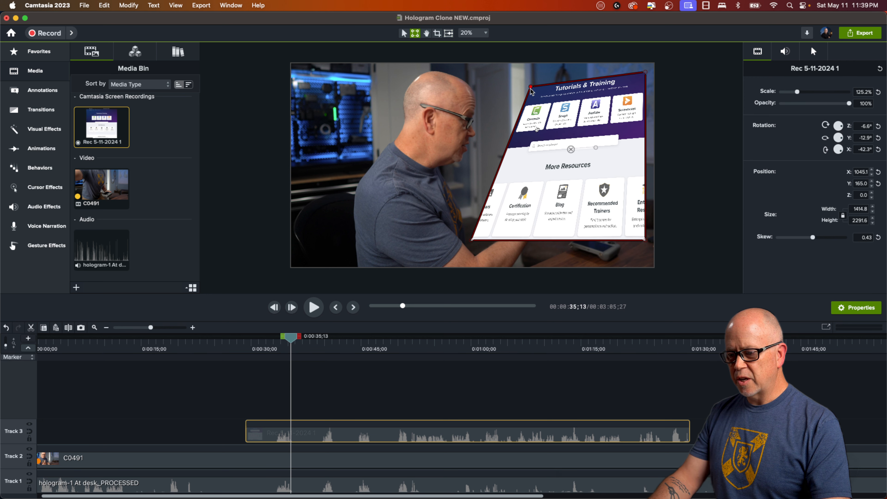
{"action": "left_click_drag", "start_coordinate": [470, 241], "coordinate": [528, 198]}
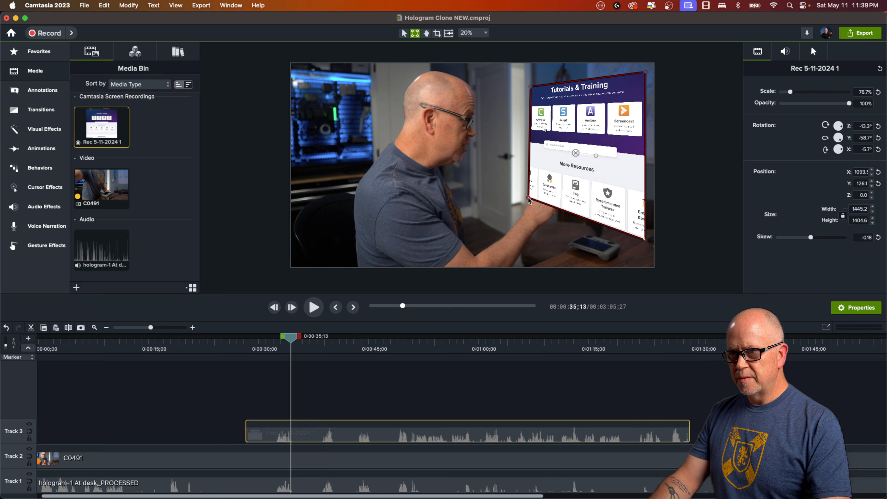
{"action": "left_click_drag", "start_coordinate": [647, 244], "coordinate": [633, 227]}
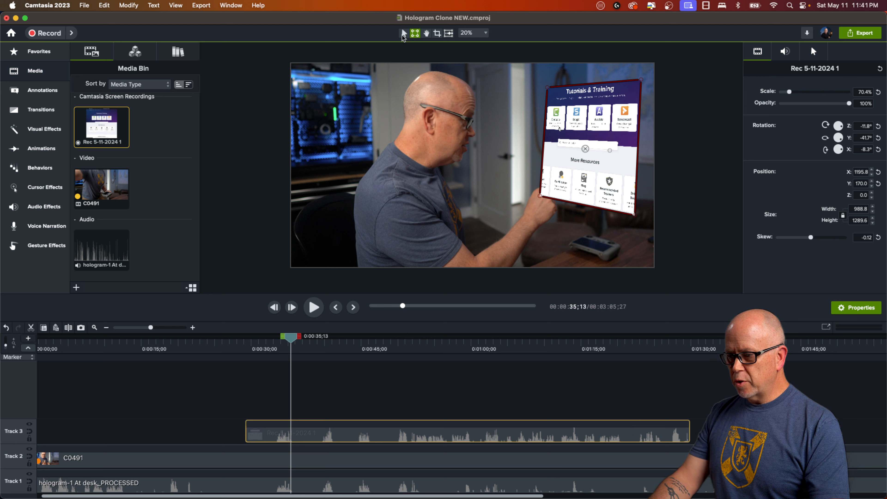
{"action": "left_click", "coordinate": [404, 34]}
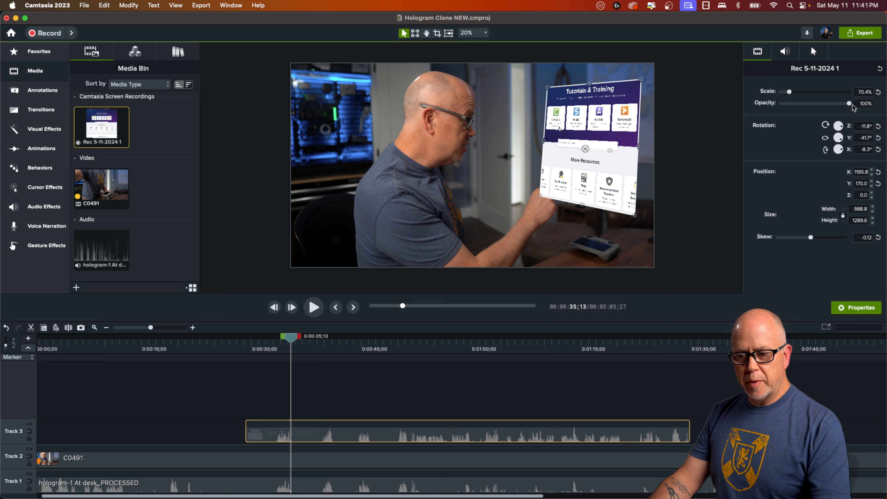
{"action": "left_click_drag", "start_coordinate": [849, 105], "coordinate": [813, 105]}
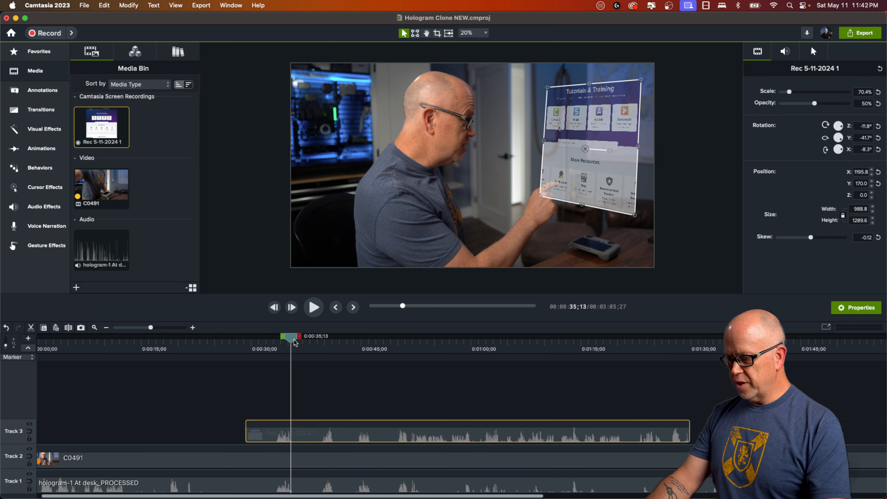
Step: Shift the Track 3 recording slightly later so its action lines up with the finger gesture around 0:00:36;01
{"action": "mouse_move", "coordinate": [294, 343]}
{"action": "left_mouse_down"}
{"action": "mouse_move", "coordinate": [260, 347]}
{"action": "mouse_move", "coordinate": [305, 350]}
{"action": "mouse_move", "coordinate": [285, 351]}
{"action": "mouse_move", "coordinate": [298, 355]}
{"action": "mouse_move", "coordinate": [290, 358]}
{"action": "left_mouse_up"}
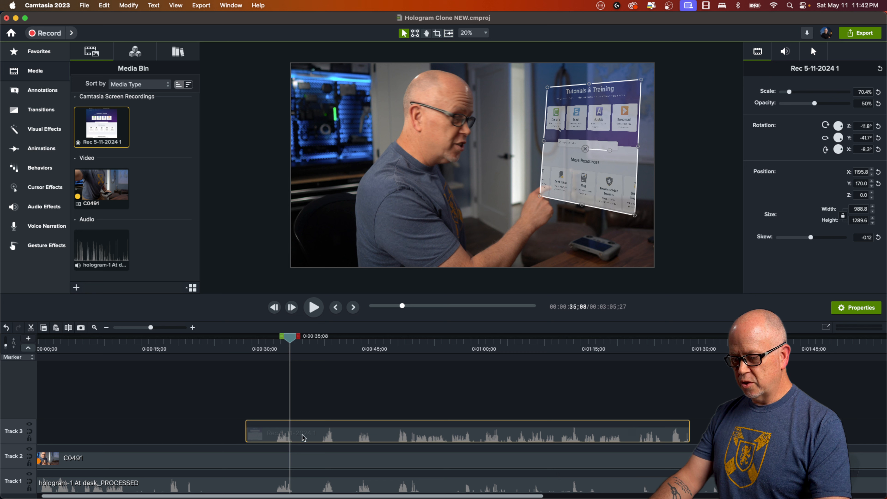
{"action": "left_click_drag", "start_coordinate": [304, 437], "coordinate": [312, 437]}
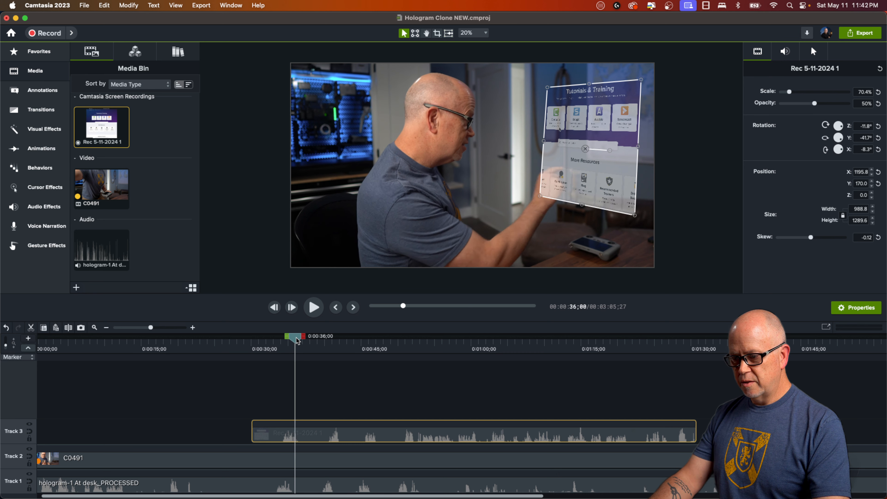
{"action": "left_click_drag", "start_coordinate": [298, 341], "coordinate": [297, 343]}
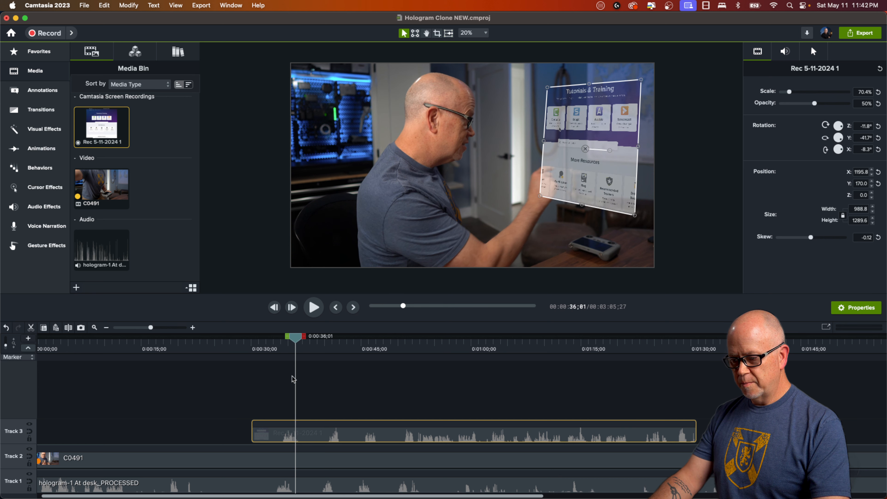
{"action": "left_click_drag", "start_coordinate": [312, 439], "coordinate": [308, 439]}
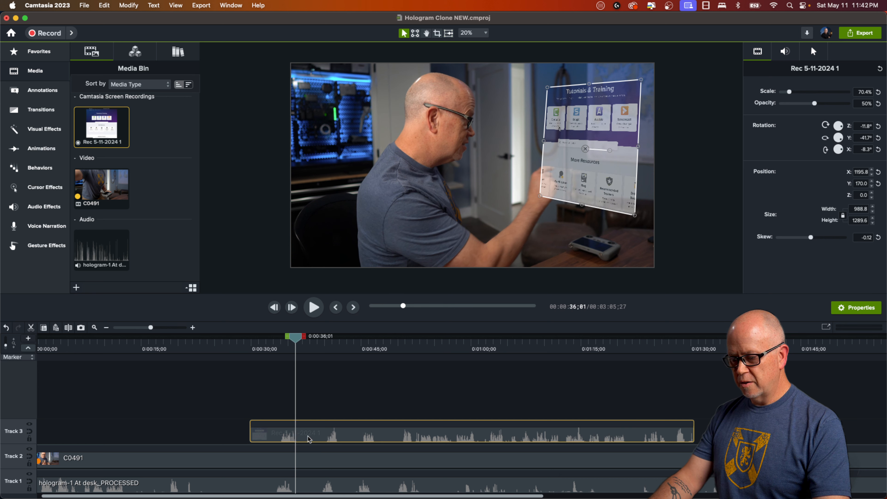
Step: Nudge the Track 3 screen recording slightly earlier so its scrolling lines up with the finger gesture around 0:00:36;05
{"action": "left_click_drag", "start_coordinate": [298, 341], "coordinate": [301, 342]}
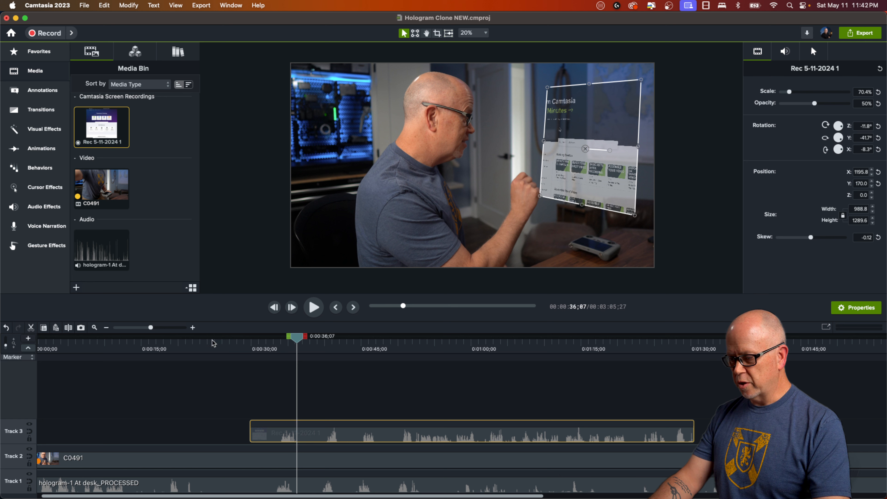
{"action": "left_click_drag", "start_coordinate": [151, 329], "coordinate": [157, 329]}
{"action": "mouse_move", "coordinate": [298, 346]}
{"action": "left_mouse_down"}
{"action": "mouse_move", "coordinate": [289, 345]}
{"action": "mouse_move", "coordinate": [297, 345]}
{"action": "left_mouse_up"}
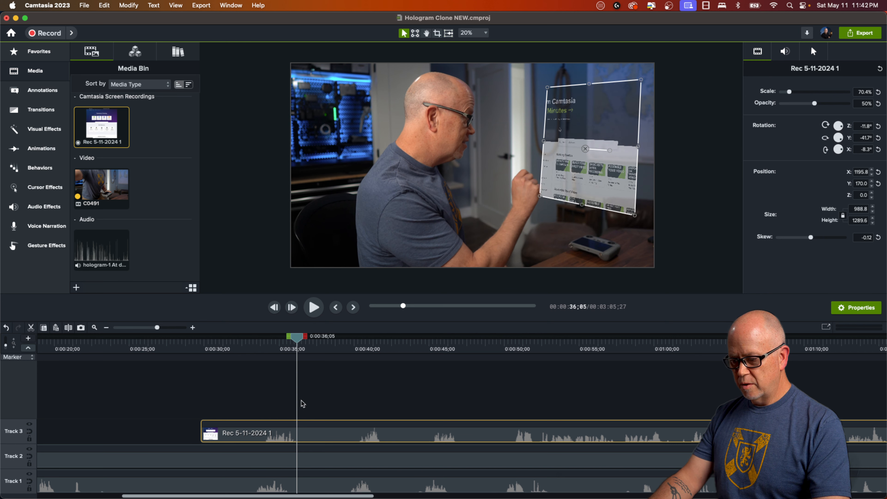
{"action": "left_click_drag", "start_coordinate": [309, 434], "coordinate": [306, 433]}
Step: Locate the finger tap on the panel and split the Track 3 recording at 0:00:46;29
{"action": "left_click_drag", "start_coordinate": [300, 342], "coordinate": [391, 346]}
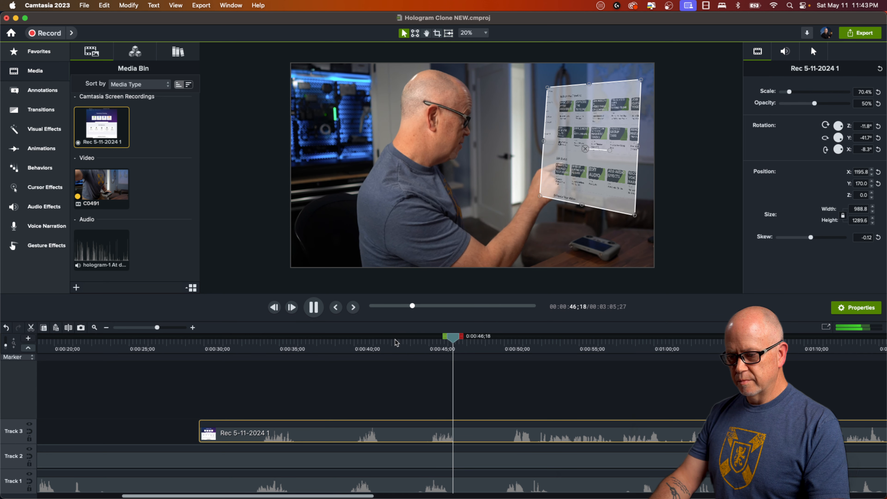
{"action": "key", "text": "space"}
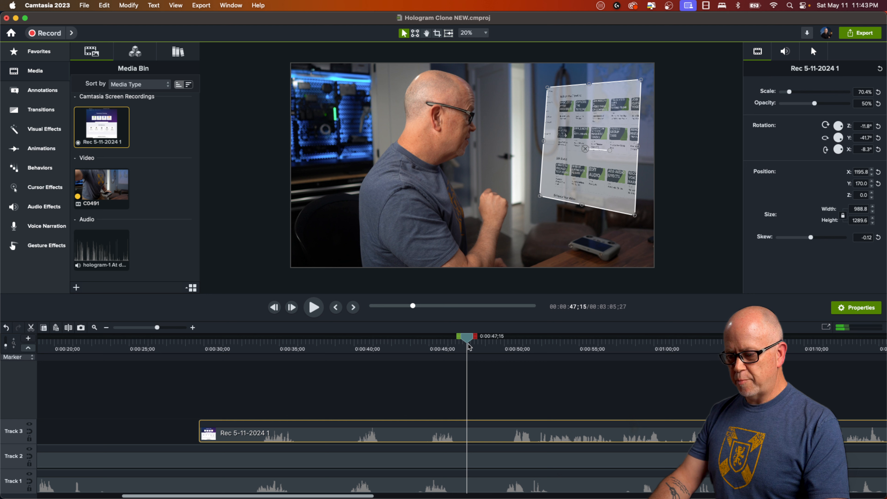
{"action": "left_click_drag", "start_coordinate": [470, 342], "coordinate": [456, 416]}
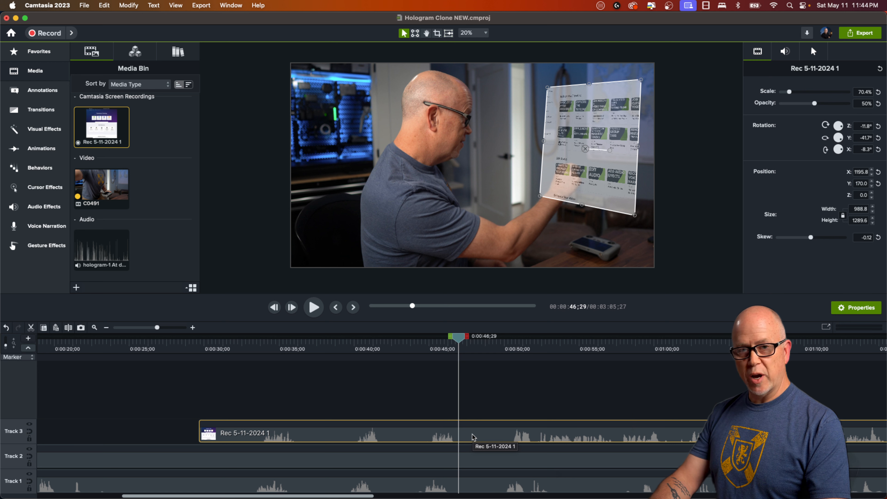
{"action": "key", "text": "s"}
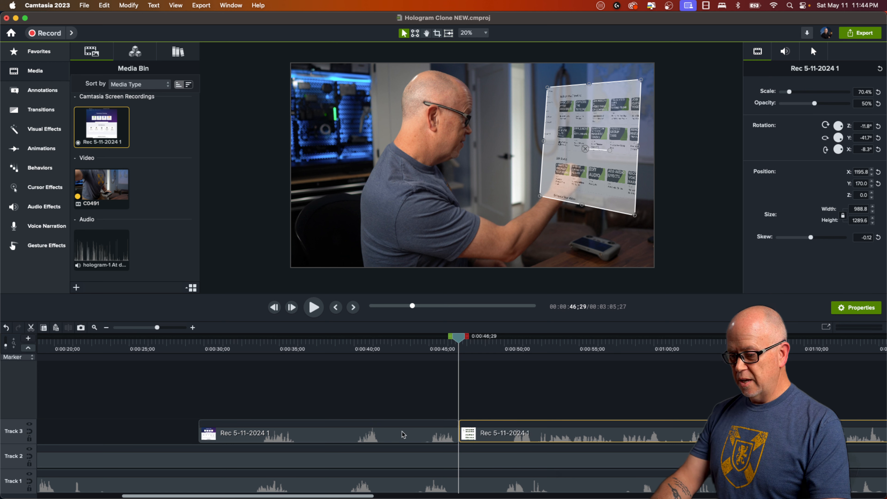
Step: Silence the audio of the recording segment before the 0:00:46;29 split and play back across the cut
{"action": "left_click", "coordinate": [404, 434]}
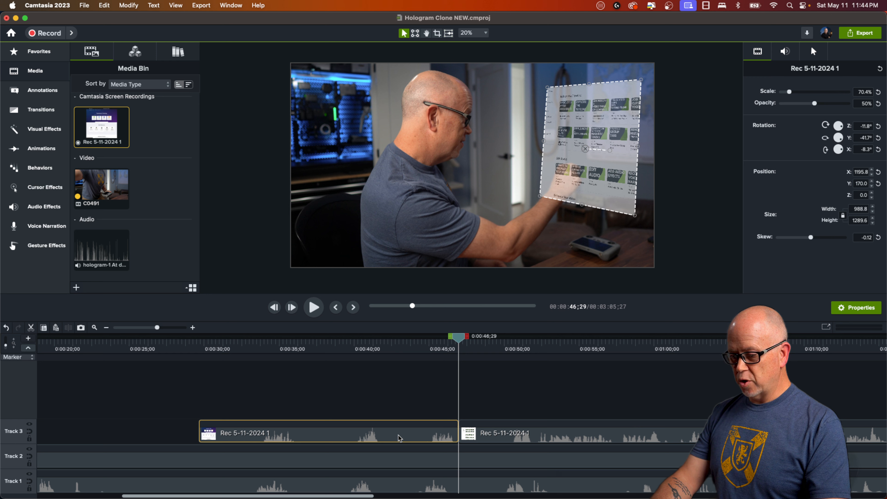
{"action": "right_click", "coordinate": [400, 438]}
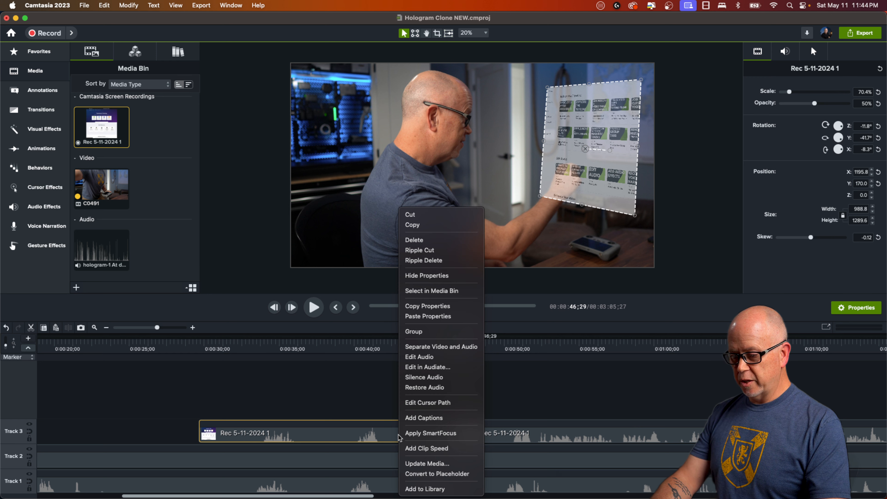
{"action": "left_click", "coordinate": [425, 378]}
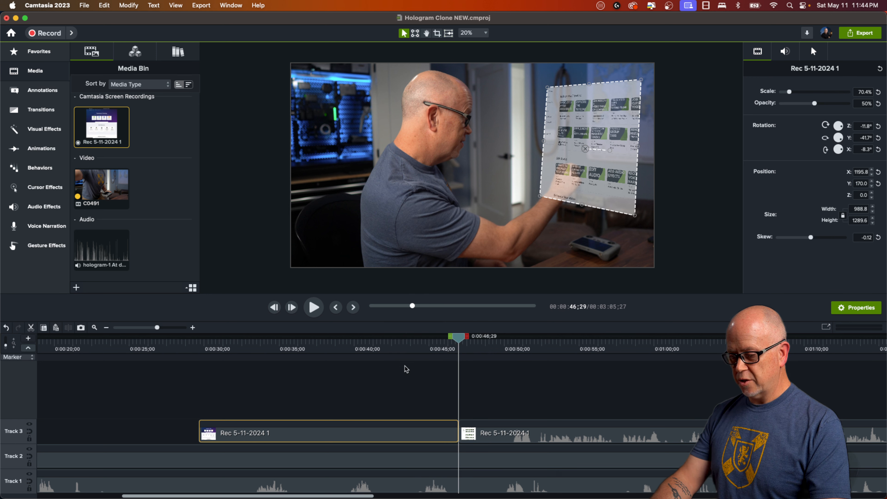
{"action": "left_click", "coordinate": [424, 350]}
{"action": "key", "text": "space"}
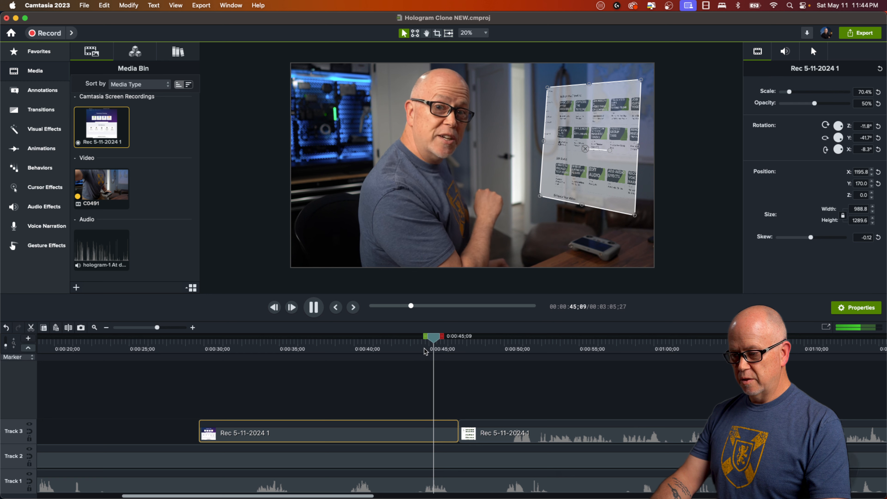
{"action": "key", "text": "space"}
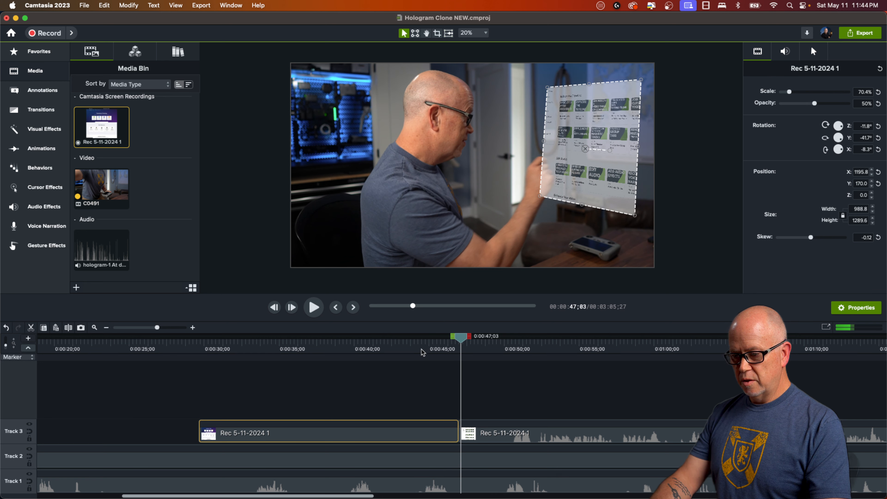
Step: Cut the recording's section between 0:00:46;29 and 0:00:51;05 and move the remaining part back against the first segment
{"action": "left_click_drag", "start_coordinate": [464, 341], "coordinate": [523, 343]}
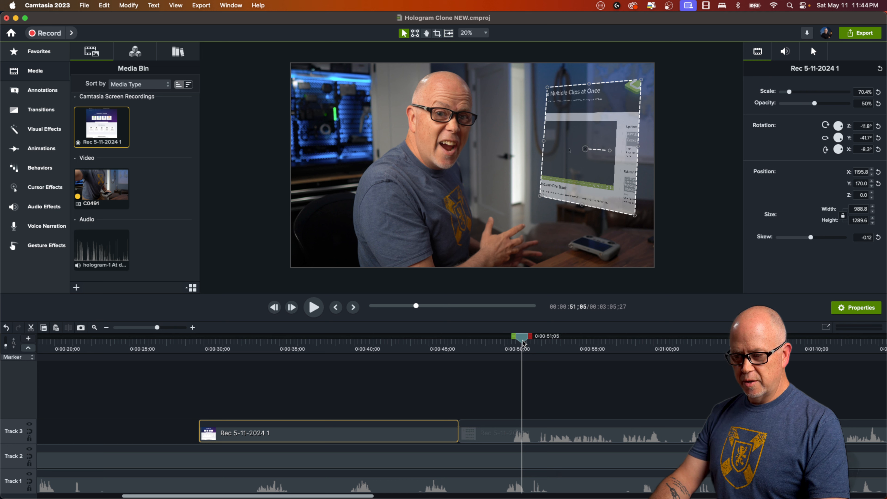
{"action": "left_click", "coordinate": [502, 436]}
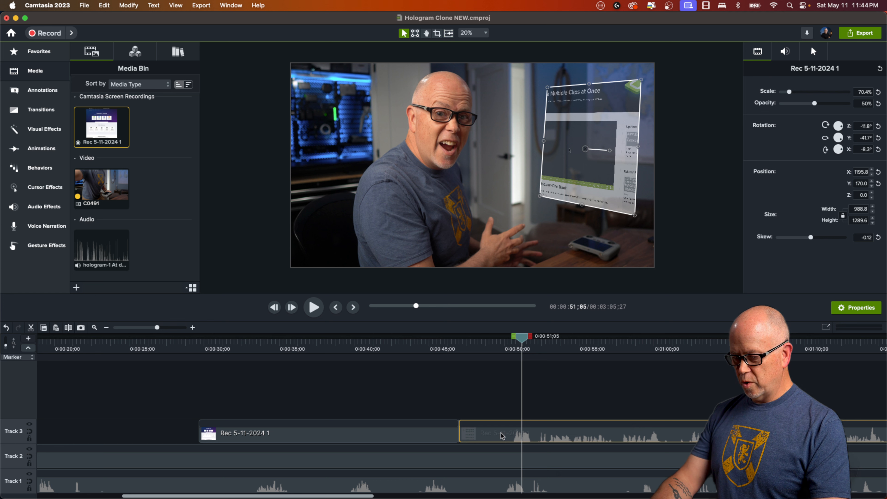
{"action": "key", "text": "s"}
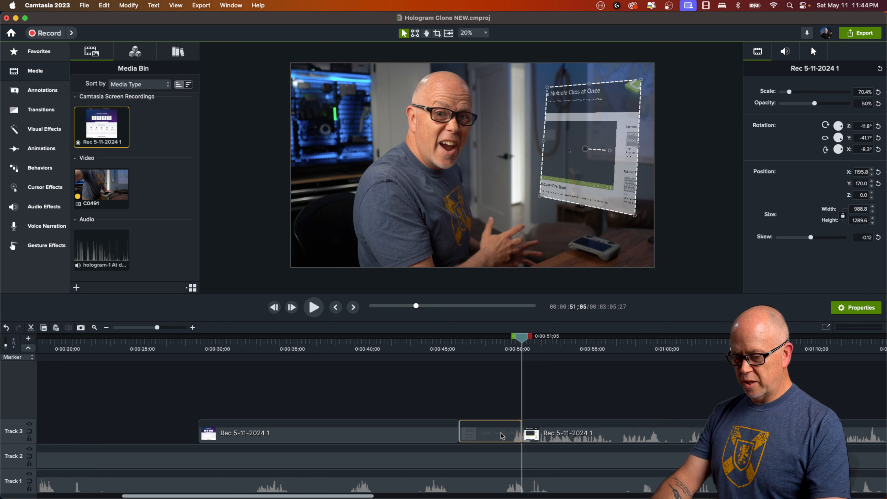
{"action": "key", "text": "Delete"}
{"action": "left_click_drag", "start_coordinate": [563, 439], "coordinate": [501, 440]}
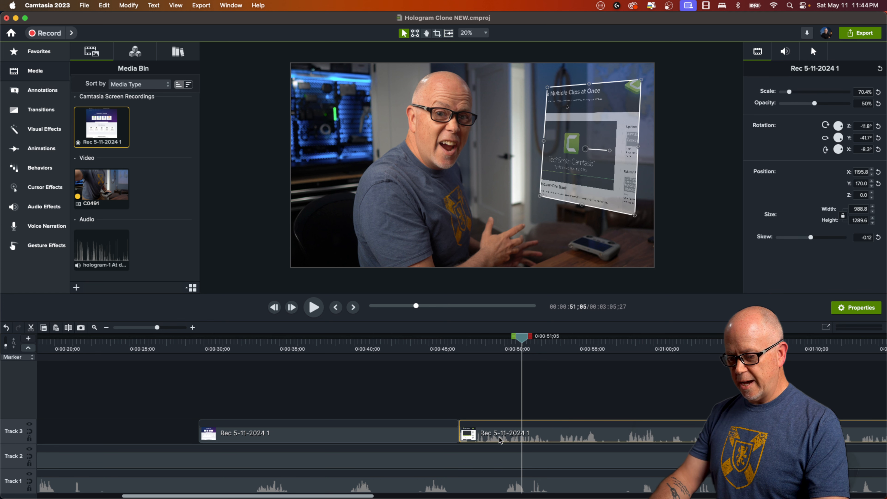
Step: Split the second recording segment at 0:00:48;21 and silence the audio of the short piece before the split
{"action": "left_click", "coordinate": [447, 348]}
{"action": "key", "text": "space"}
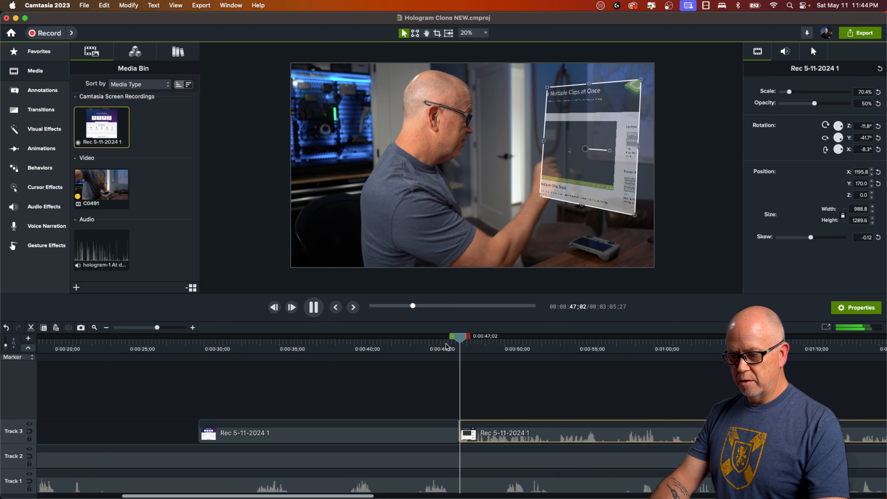
{"action": "key", "text": "space"}
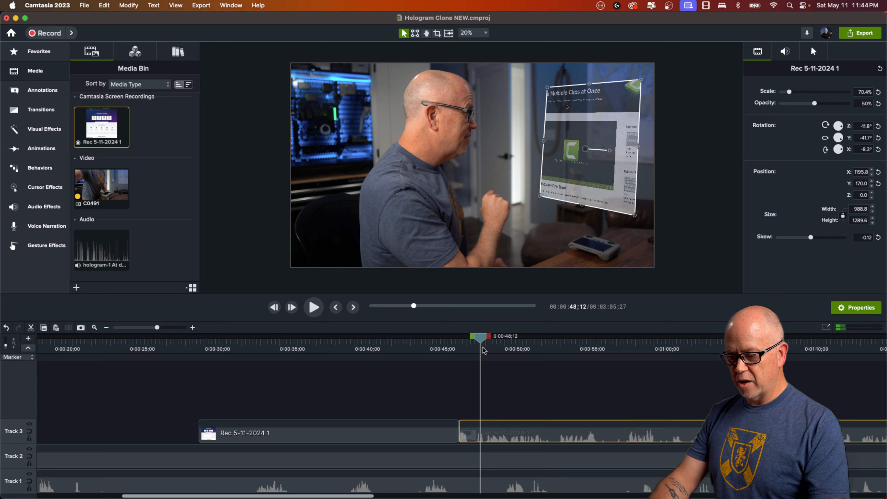
{"action": "key", "text": "space"}
{"action": "key", "text": "space"}
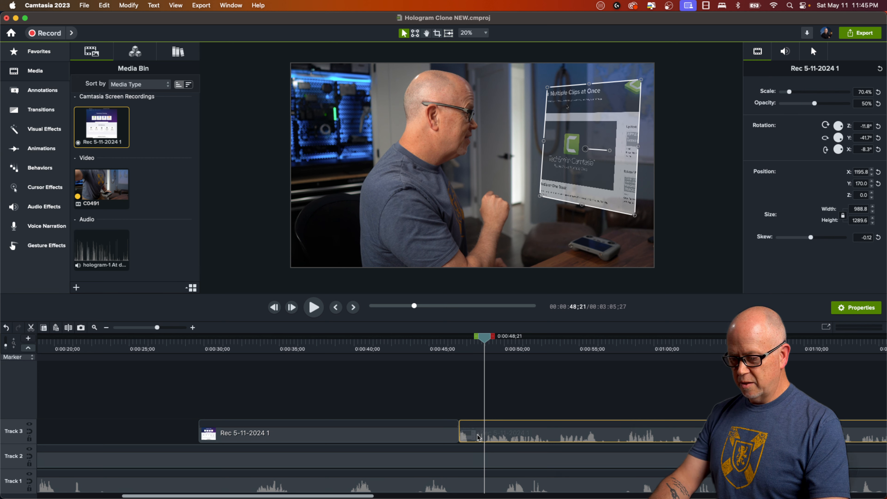
{"action": "key", "text": "s"}
{"action": "left_click", "coordinate": [475, 440]}
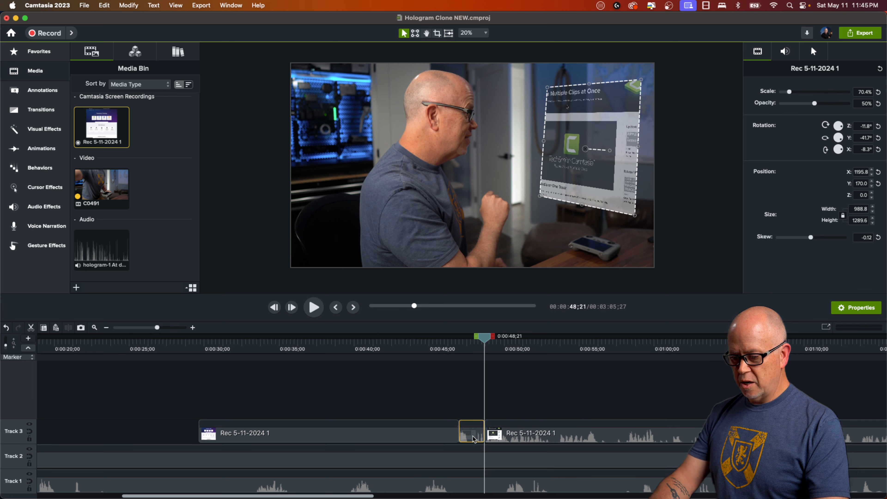
{"action": "right_click", "coordinate": [474, 439]}
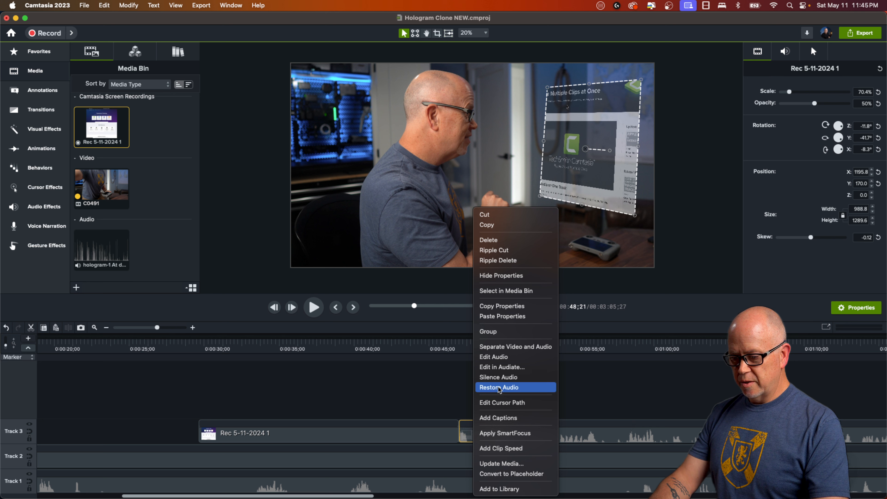
{"action": "left_click", "coordinate": [502, 379]}
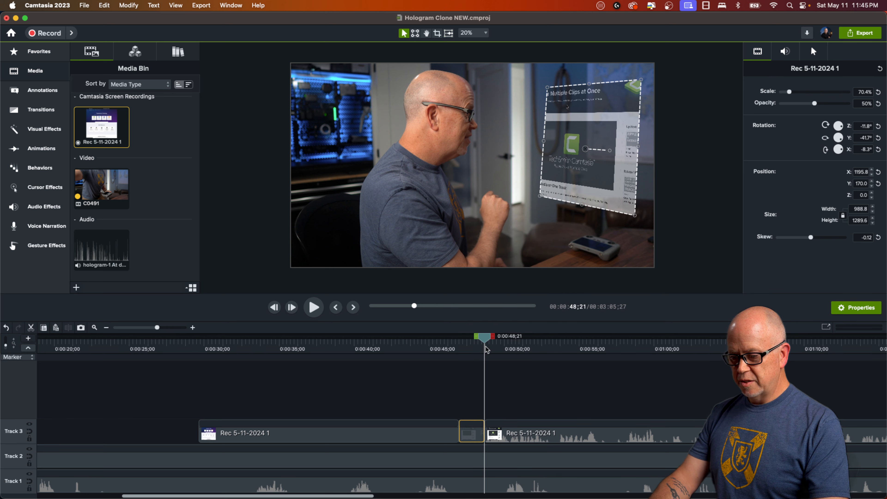
Step: Play through the cuts to the man's next hand gesture and add a timeline marker named "Timing to here" at 0:00:53;07
{"action": "left_click_drag", "start_coordinate": [487, 350], "coordinate": [451, 352]}
{"action": "left_click", "coordinate": [476, 384]}
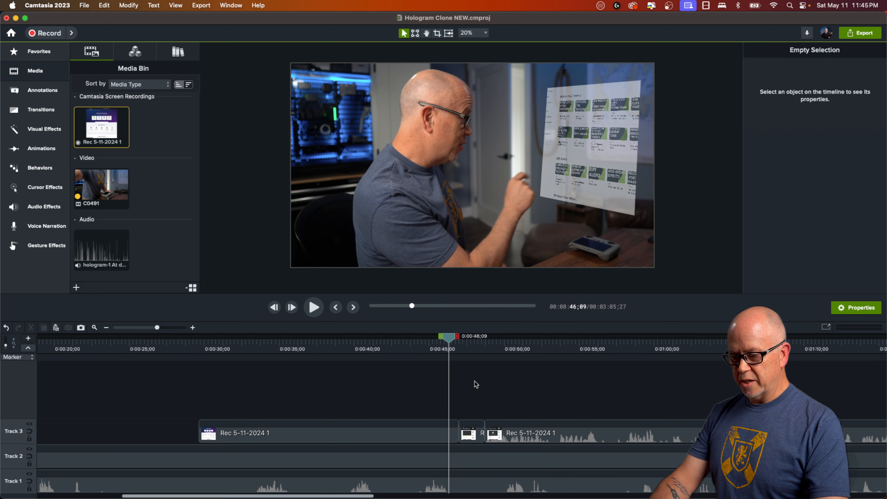
{"action": "key", "text": "space"}
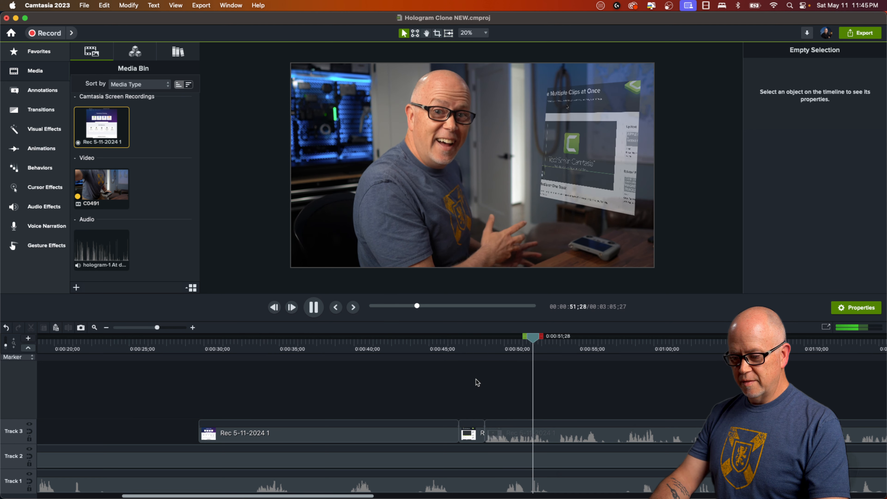
{"action": "key", "text": "space"}
{"action": "key", "text": "space"}
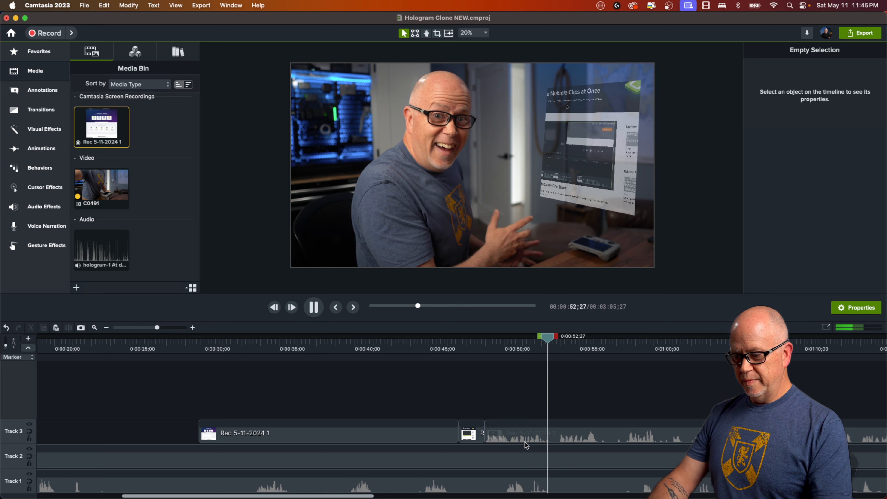
{"action": "key", "text": "space"}
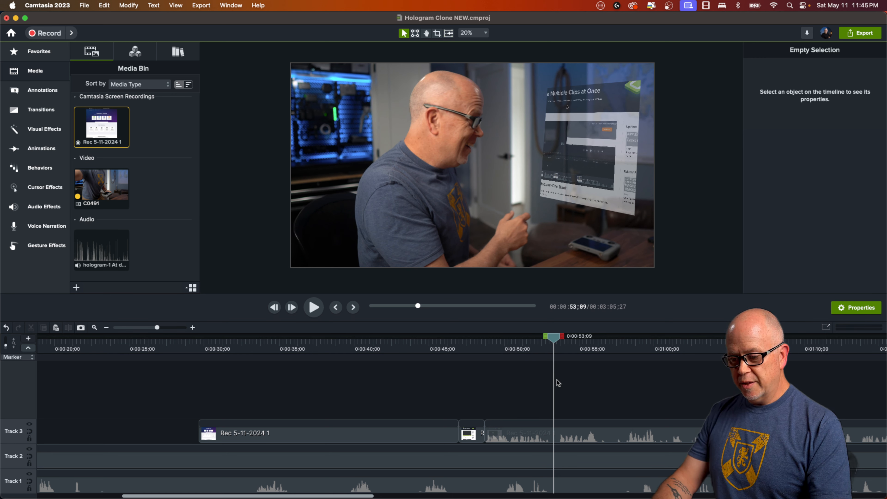
{"action": "left_click", "coordinate": [553, 357]}
{"action": "type", "text": "Timing"}
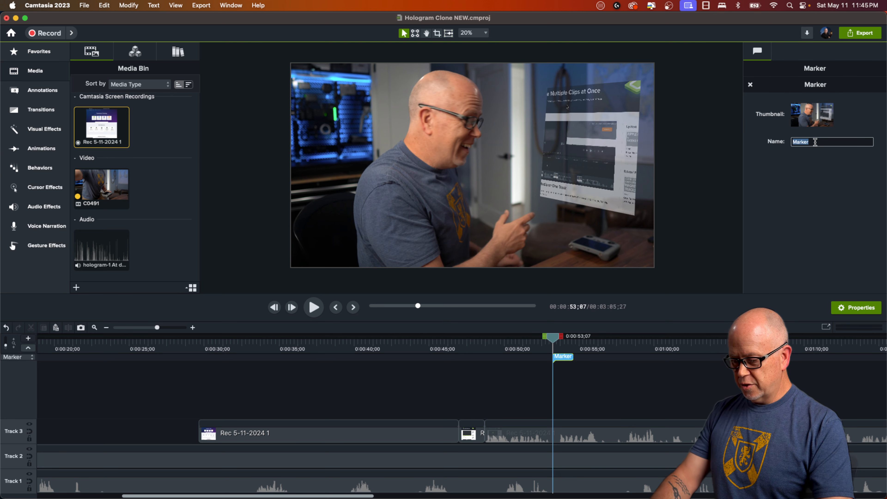
{"action": "type", "text": " to here"}
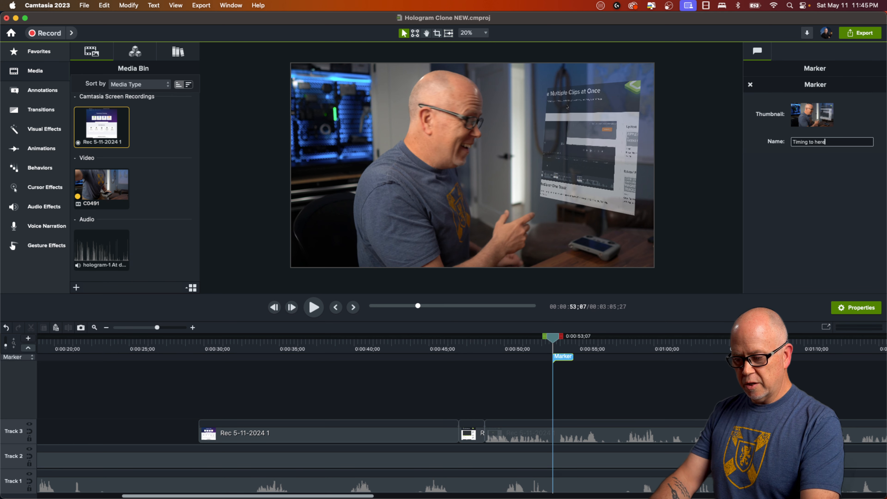
{"action": "key", "text": "Return"}
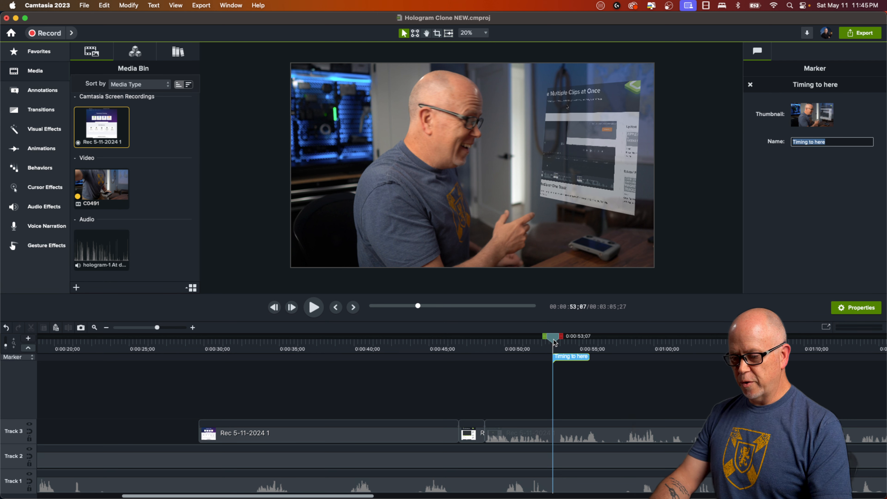
Step: Review playback up to the marker, then lower the audio of the last Track 3 recording segment to about 45%
{"action": "left_click_drag", "start_coordinate": [555, 342], "coordinate": [507, 362]}
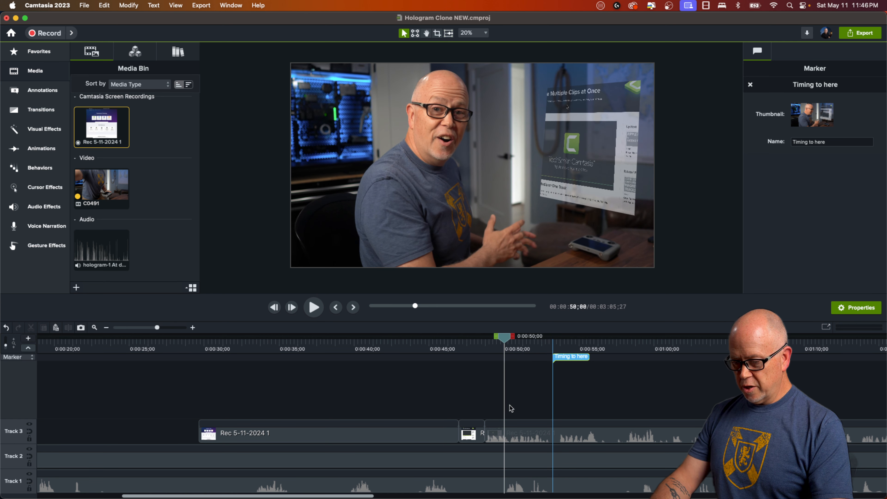
{"action": "key", "text": "space"}
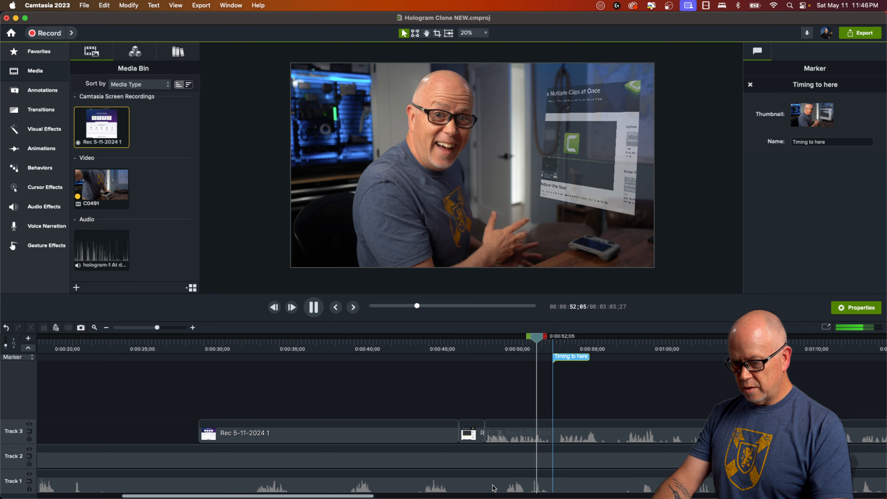
{"action": "key", "text": "space"}
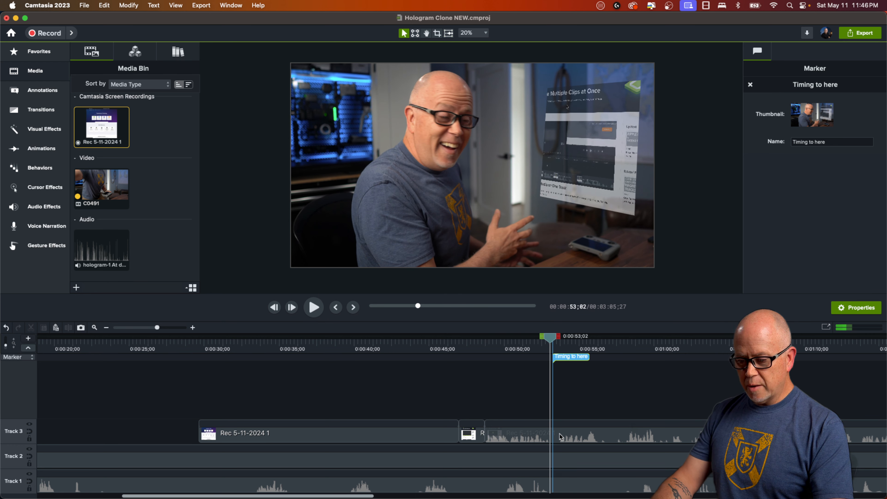
{"action": "left_click", "coordinate": [533, 440]}
{"action": "right_click", "coordinate": [530, 438]}
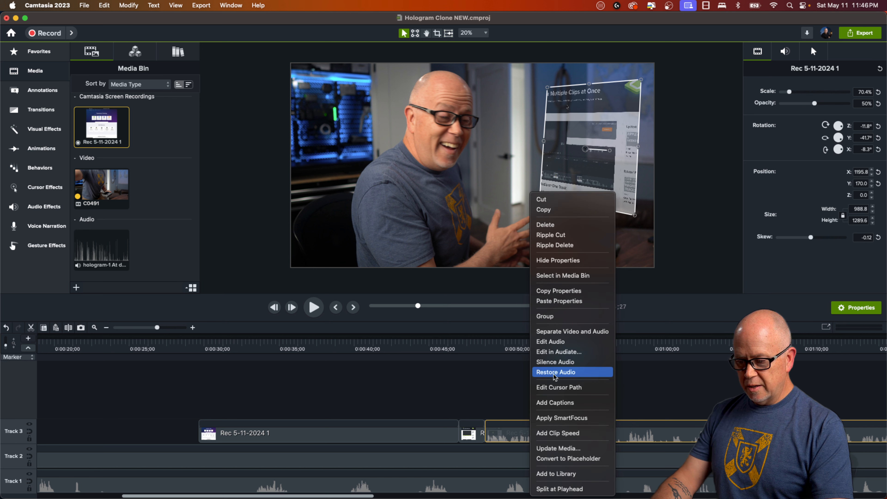
{"action": "left_click", "coordinate": [557, 341]}
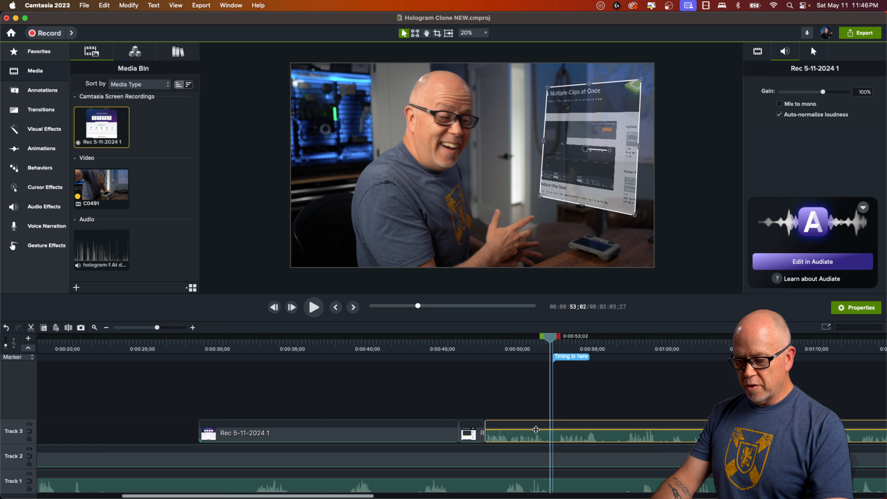
{"action": "left_click_drag", "start_coordinate": [537, 426], "coordinate": [540, 436]}
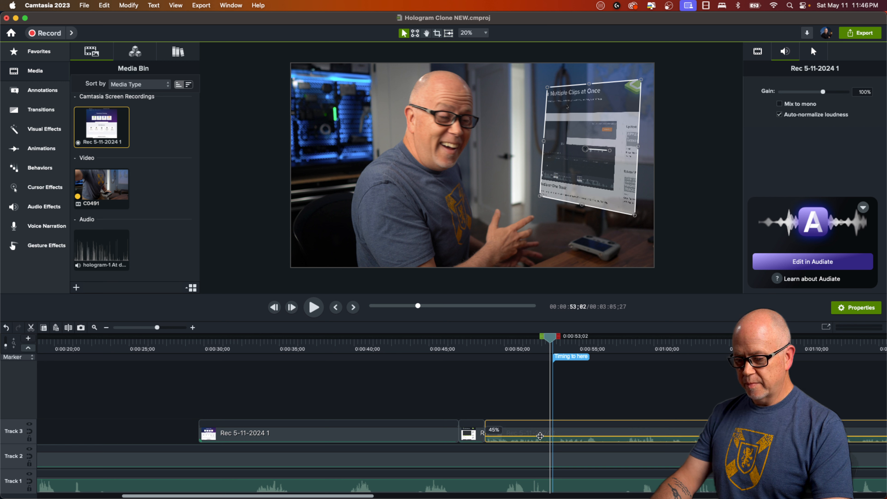
{"action": "left_click", "coordinate": [485, 349]}
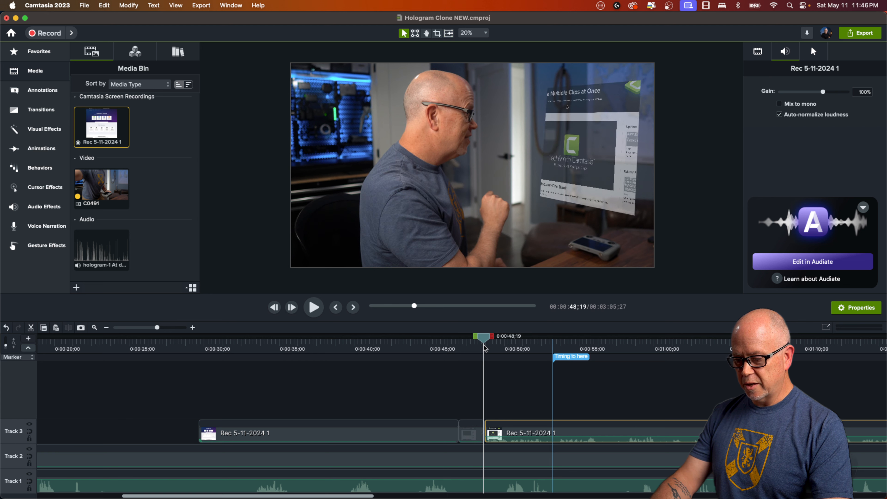
Step: Play back from 0:00:48;19 toward the "Timing to here" marker to check the last recording segment's timing and audio
{"action": "key", "text": "space"}
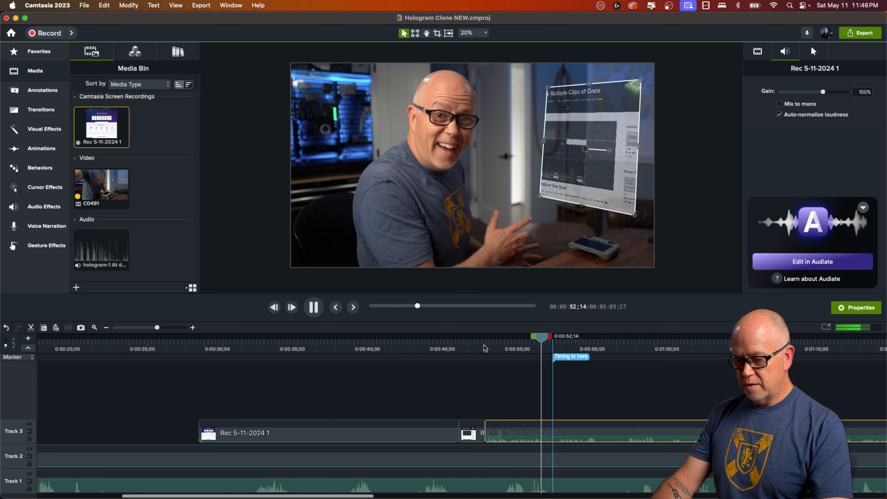
{"action": "key", "text": "space"}
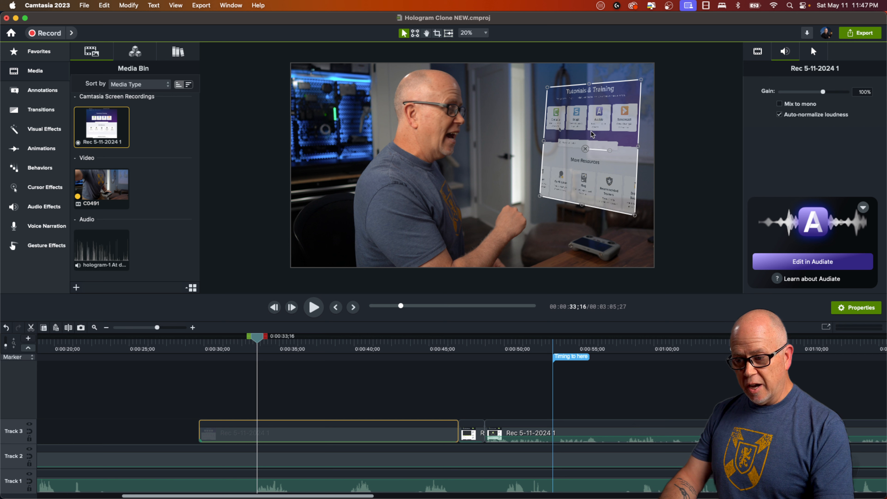
Step: Add a Border effect to the first recording segment on Track 3, coloured Cyan with a thickness of 10
{"action": "left_click", "coordinate": [758, 52]}
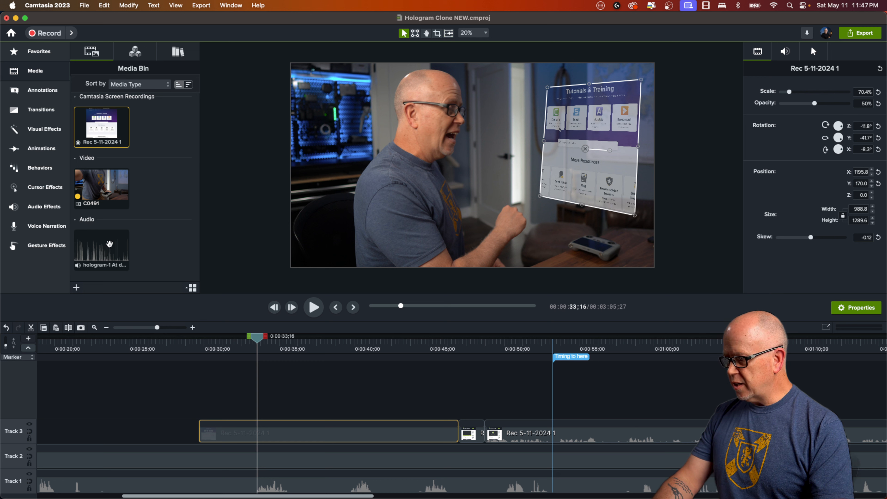
{"action": "left_click", "coordinate": [38, 131]}
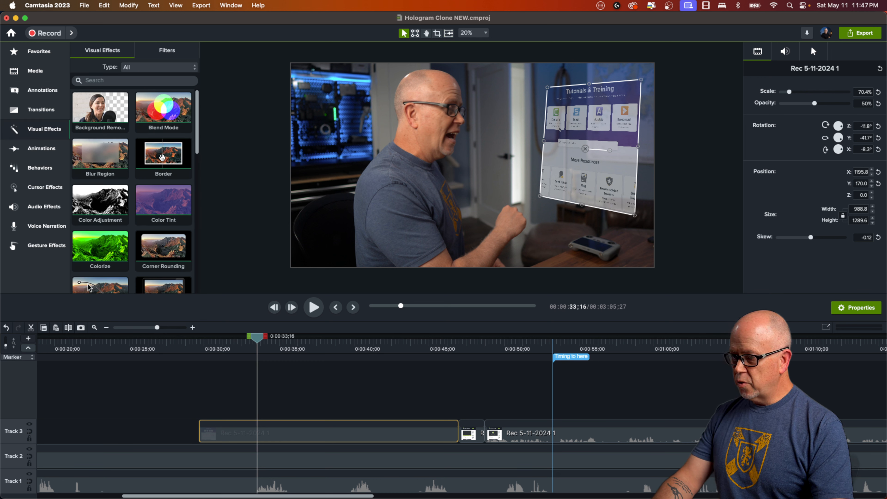
{"action": "left_click_drag", "start_coordinate": [162, 158], "coordinate": [328, 437]}
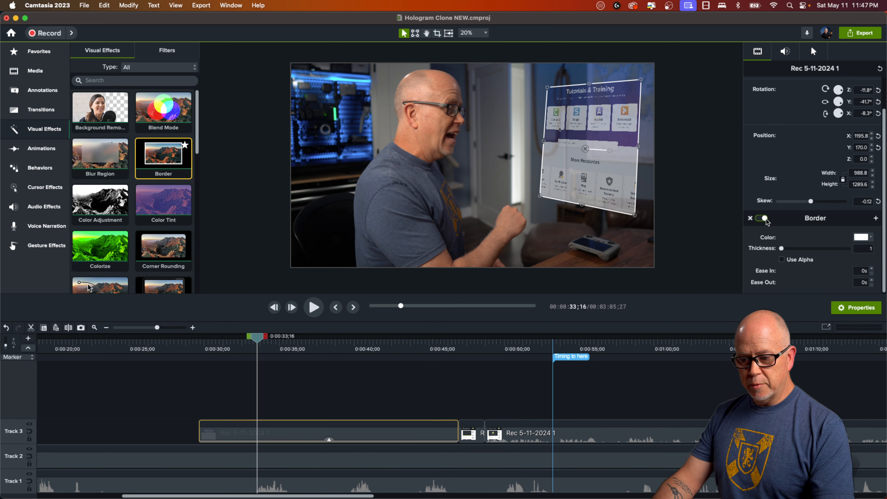
{"action": "left_click", "coordinate": [860, 238]}
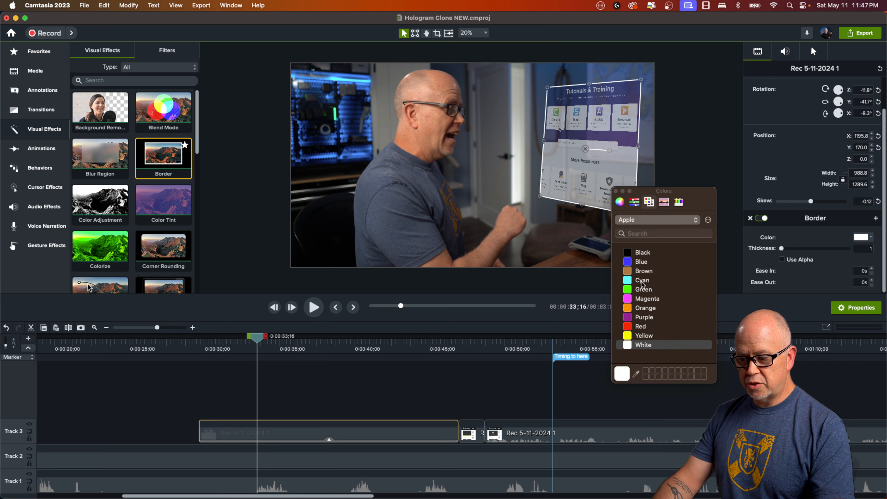
{"action": "left_click", "coordinate": [634, 281]}
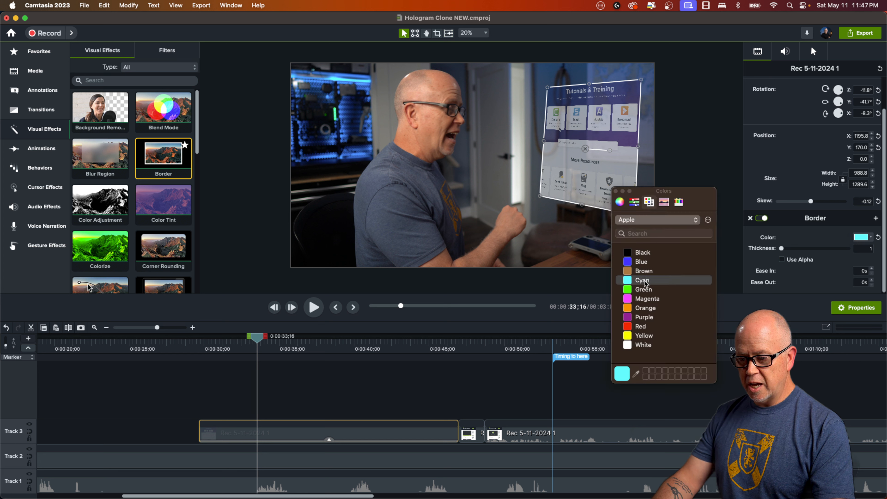
{"action": "left_click", "coordinate": [615, 192]}
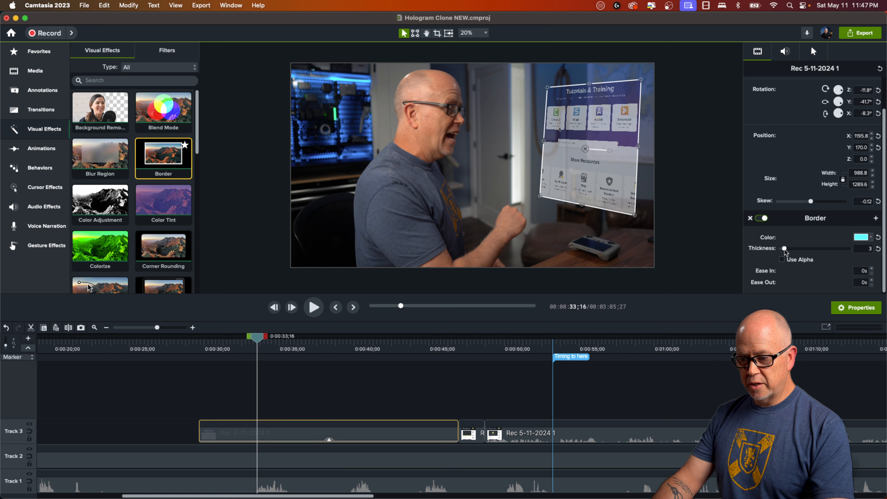
{"action": "left_click_drag", "start_coordinate": [787, 248], "coordinate": [793, 248]}
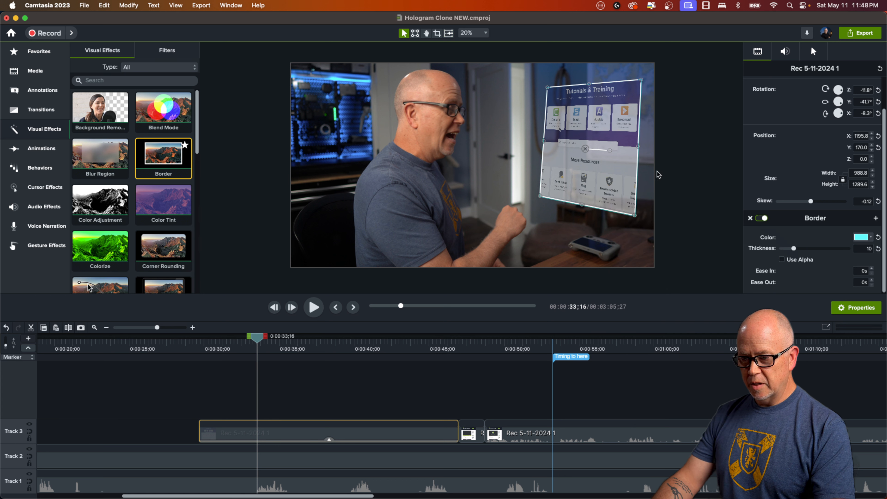
{"action": "left_click", "coordinate": [674, 141]}
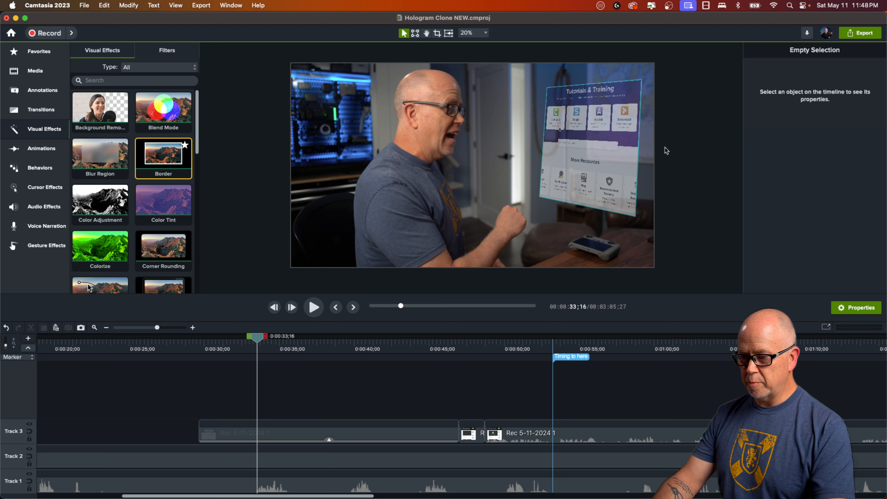
Step: Apply a Drop Shadow effect to the first recording segment on Track 3
{"action": "left_click", "coordinate": [597, 152]}
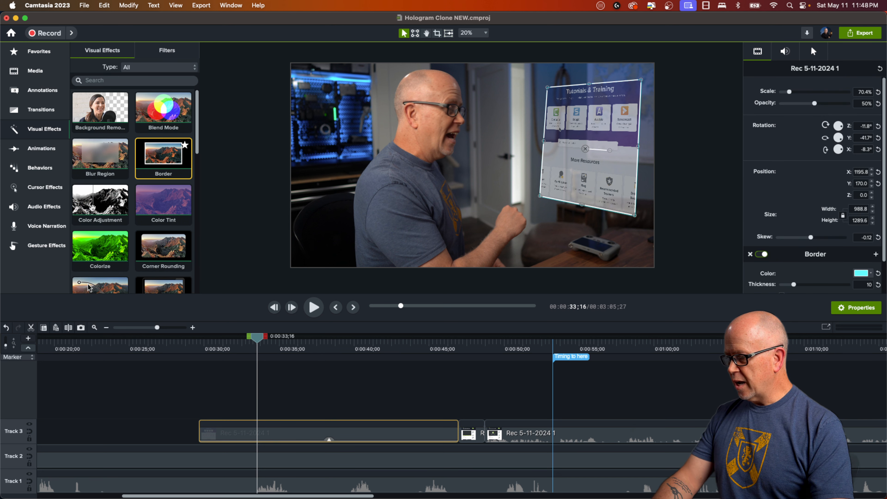
{"action": "scroll", "coordinate": [129, 177], "scroll_direction": "down", "scroll_amount": 4}
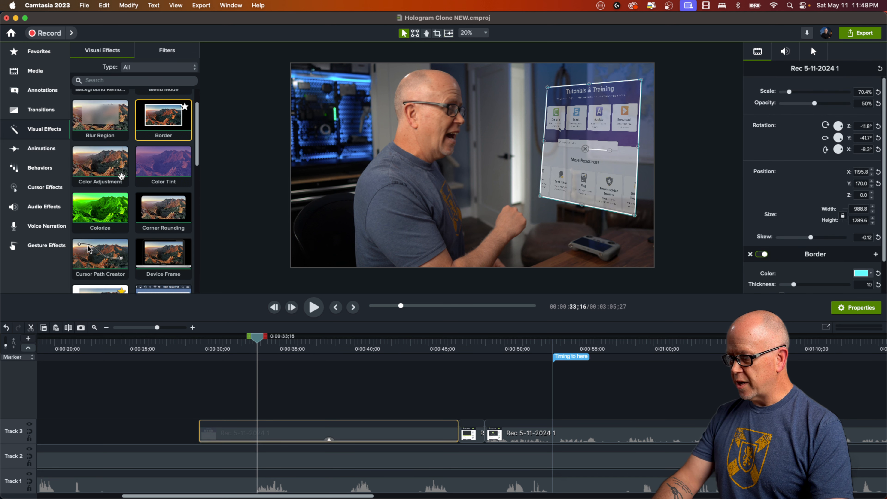
{"action": "scroll", "coordinate": [122, 177], "scroll_direction": "down", "scroll_amount": 6}
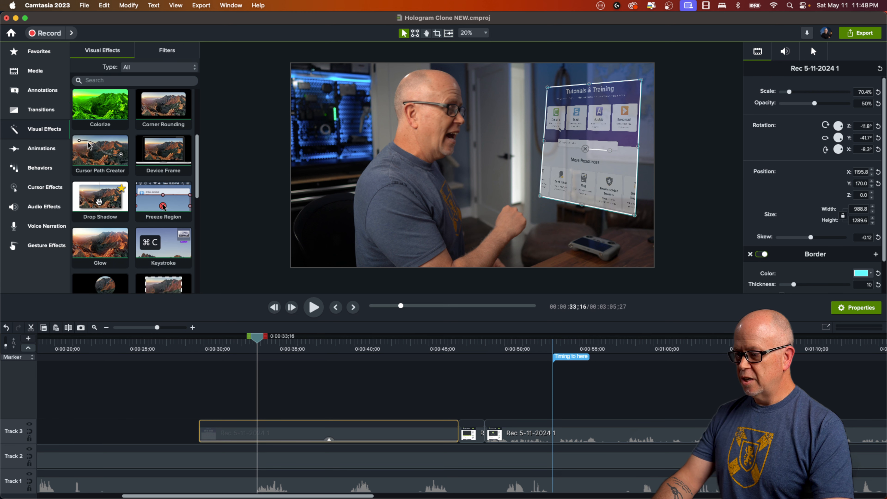
{"action": "left_click", "coordinate": [99, 202]}
{"action": "left_click_drag", "start_coordinate": [98, 202], "coordinate": [372, 435]}
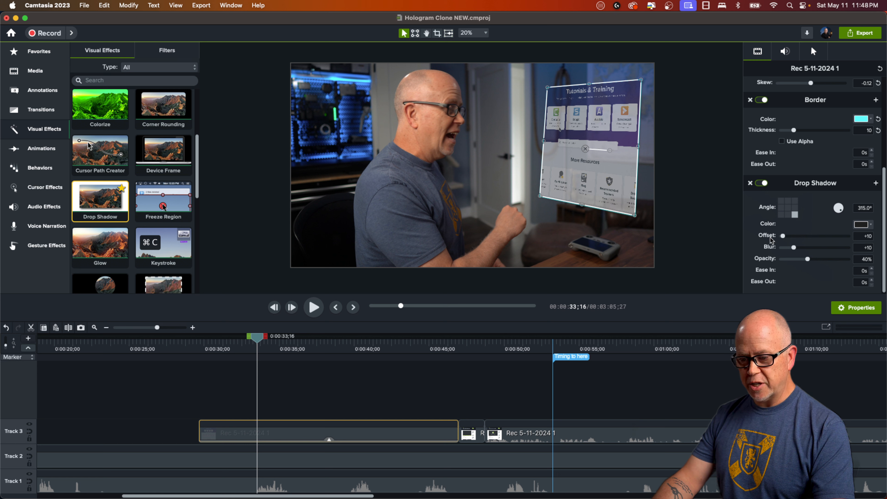
Step: Set the drop shadow's colour to Cyan, offset to 35, blur to 50 and opacity to 80%
{"action": "left_click", "coordinate": [862, 225]}
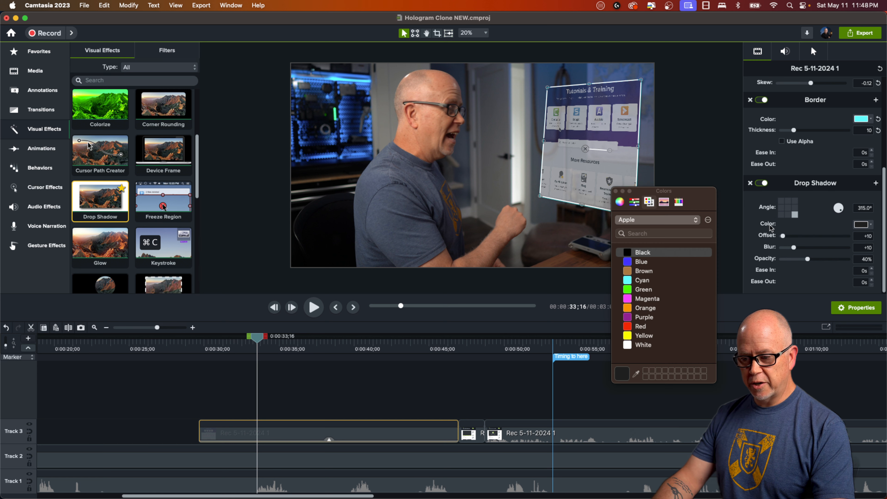
{"action": "left_click", "coordinate": [642, 280]}
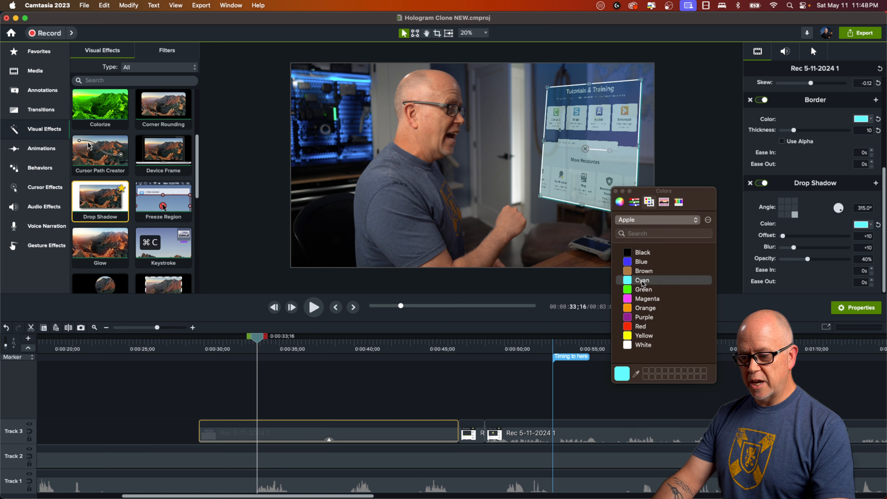
{"action": "left_click", "coordinate": [616, 195]}
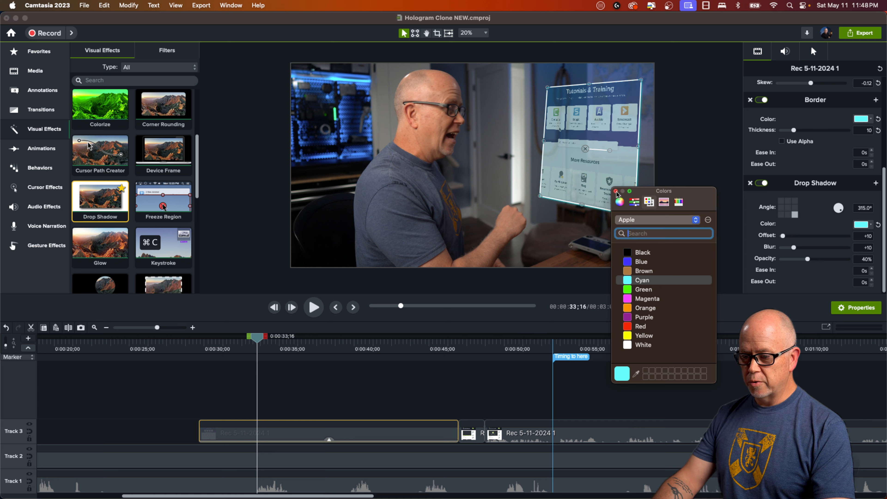
{"action": "left_click", "coordinate": [616, 192]}
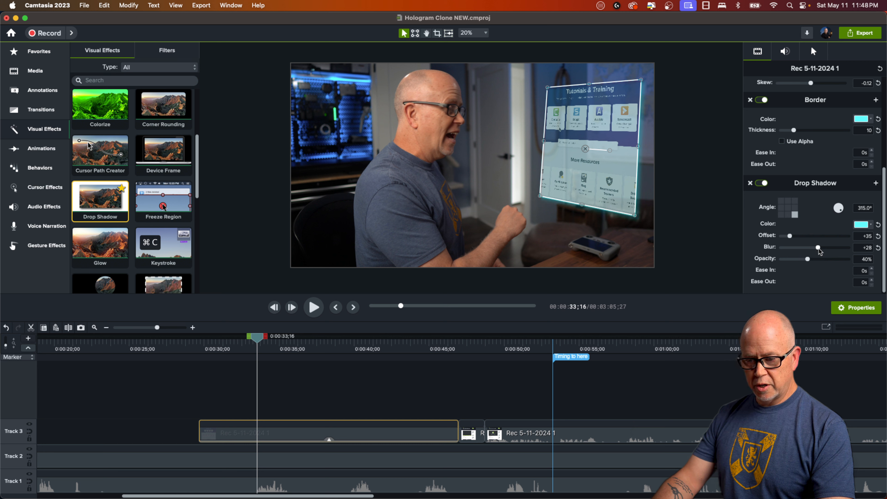
{"action": "left_click_drag", "start_coordinate": [835, 255], "coordinate": [848, 259]}
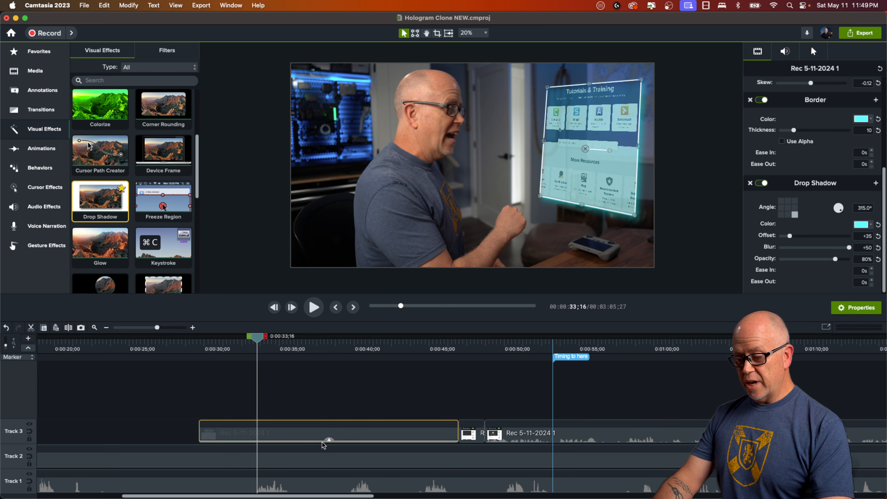
Step: Copy the first segment's Drop Shadow and Border effects onto the other two recording segments on Track 3
{"action": "left_click", "coordinate": [329, 440]}
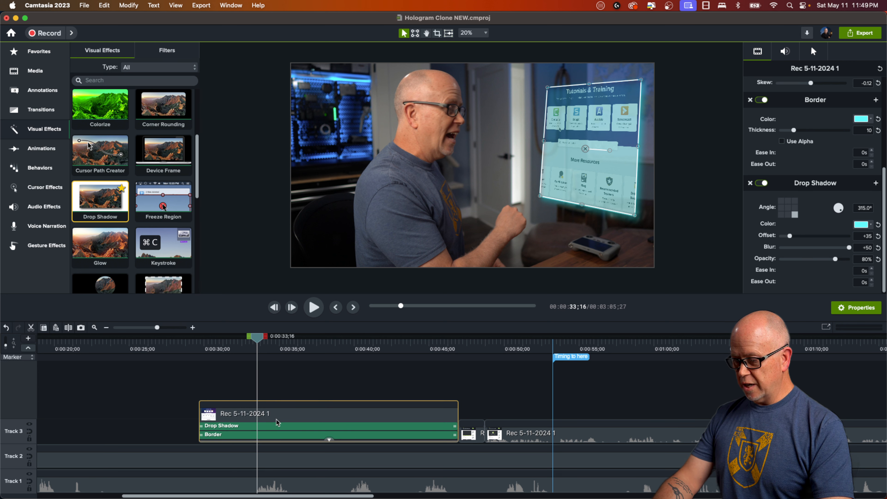
{"action": "left_click", "coordinate": [279, 426]}
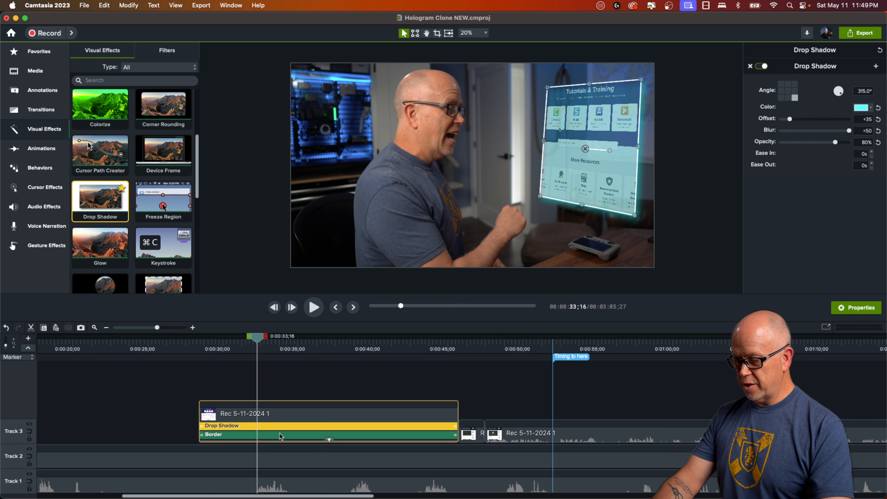
{"action": "left_click", "coordinate": [284, 436], "text": "shift"}
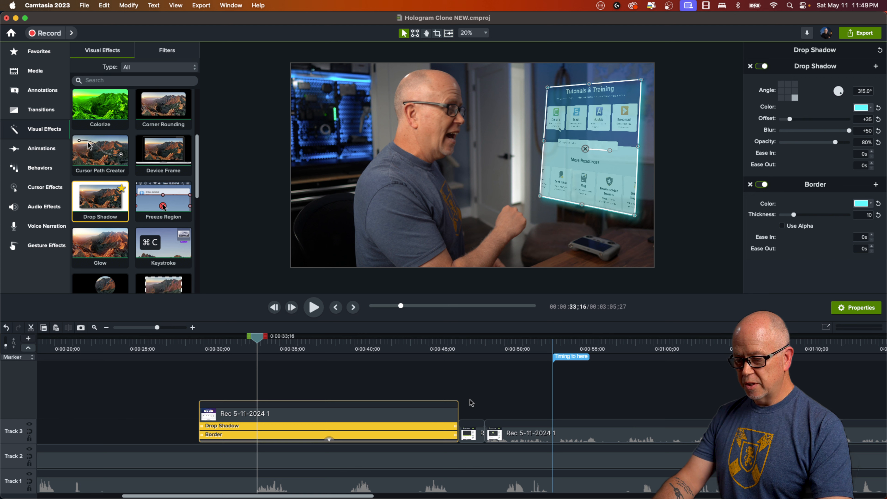
{"action": "left_click_drag", "start_coordinate": [472, 403], "coordinate": [504, 426]}
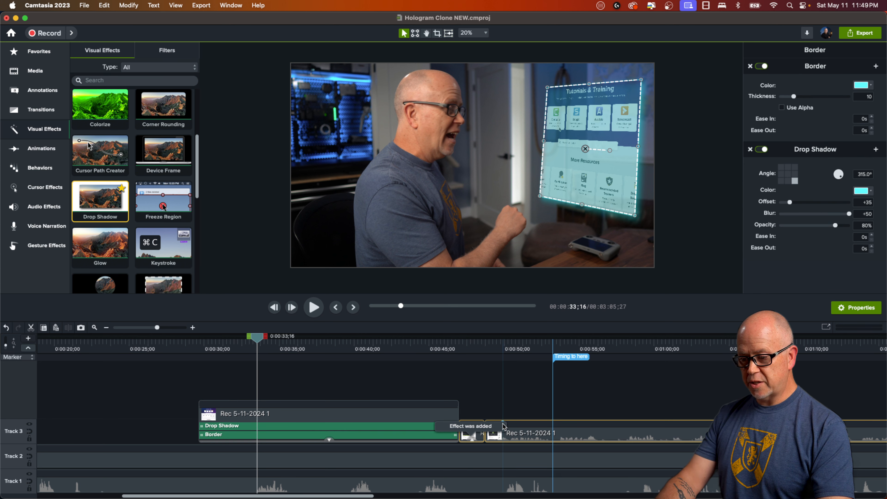
Step: Inspect the Border and Drop Shadow effects on the short middle segment and the last recording segment
{"action": "left_click", "coordinate": [479, 350]}
{"action": "left_click", "coordinate": [503, 399]}
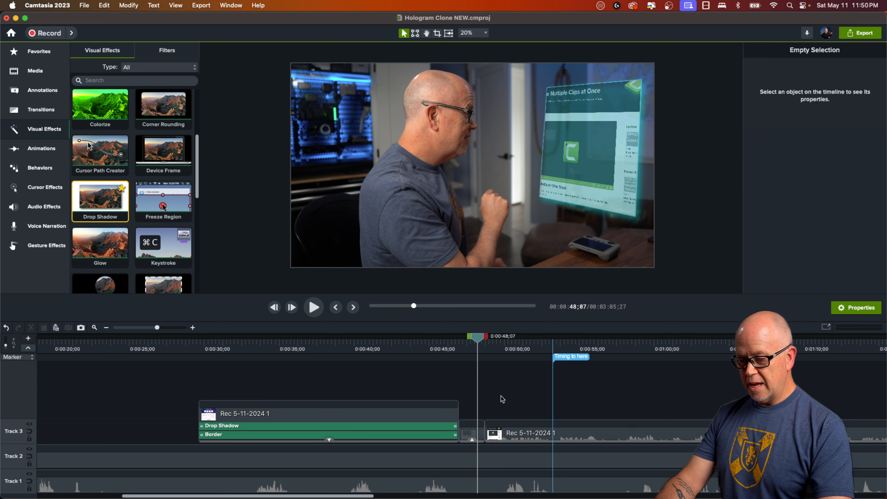
{"action": "left_click", "coordinate": [472, 441]}
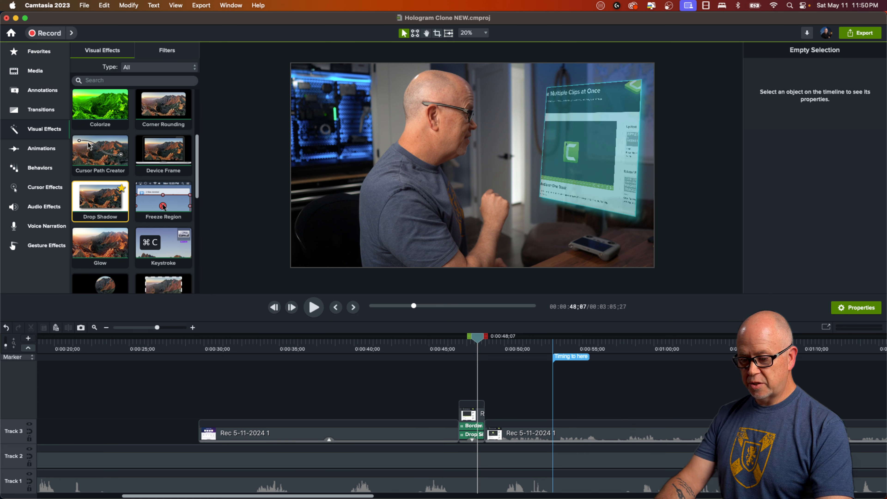
{"action": "mouse_move", "coordinate": [562, 425]}
{"action": "left_click", "coordinate": [520, 426]}
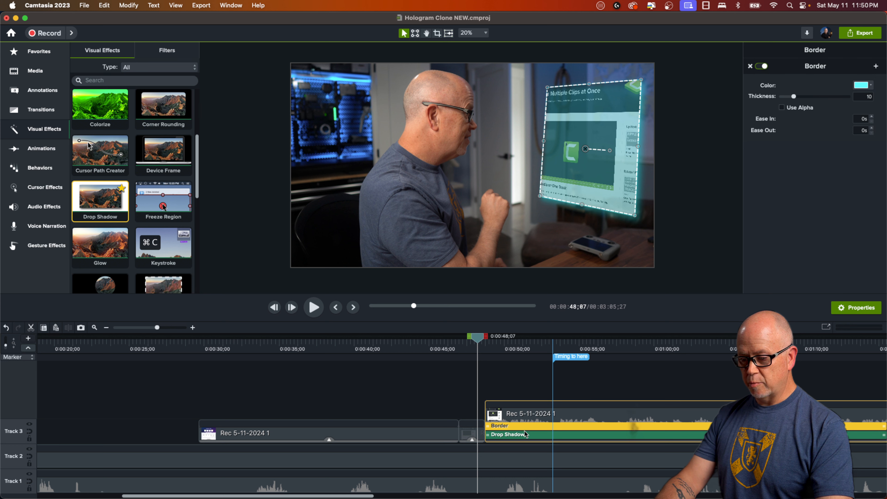
{"action": "left_click", "coordinate": [526, 435]}
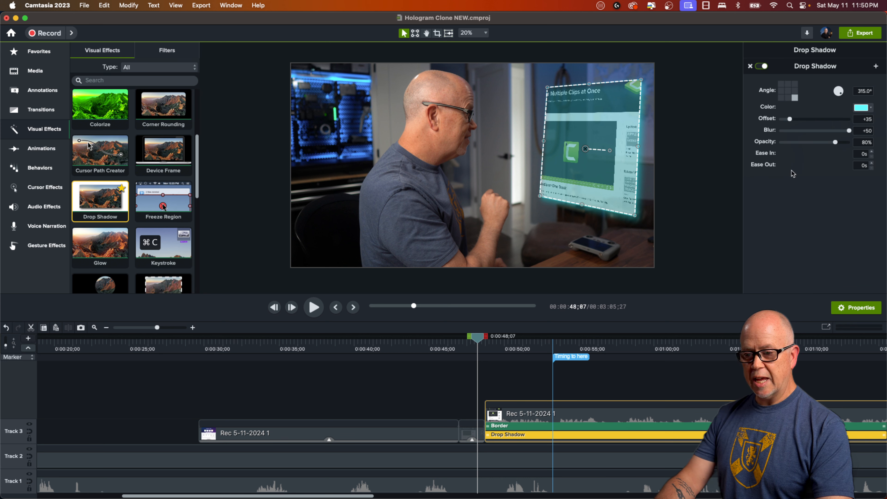
{"action": "left_click", "coordinate": [441, 412]}
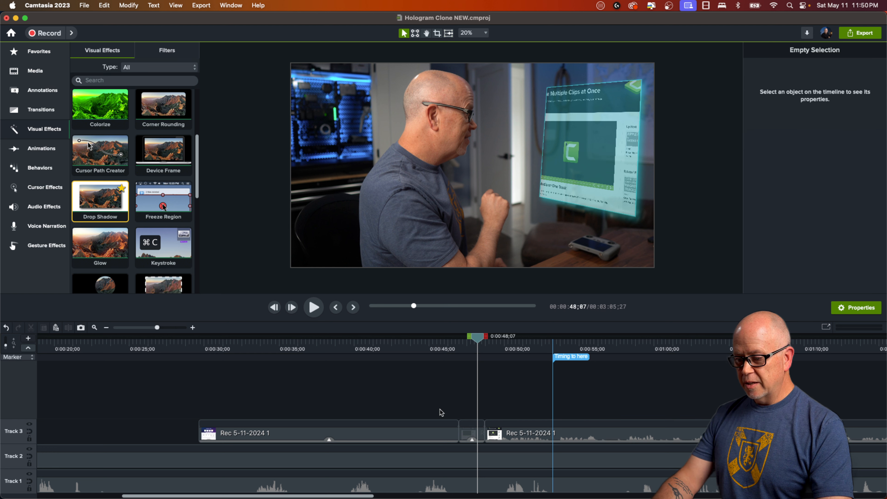
Step: Stitch the three recording segments on Track 3 into one clip
{"action": "left_click_drag", "start_coordinate": [440, 410], "coordinate": [501, 429]}
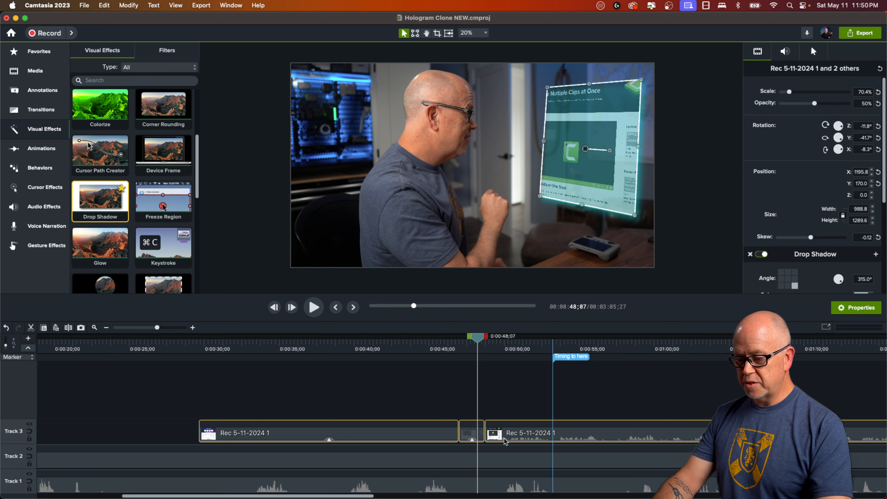
{"action": "right_click", "coordinate": [502, 435]}
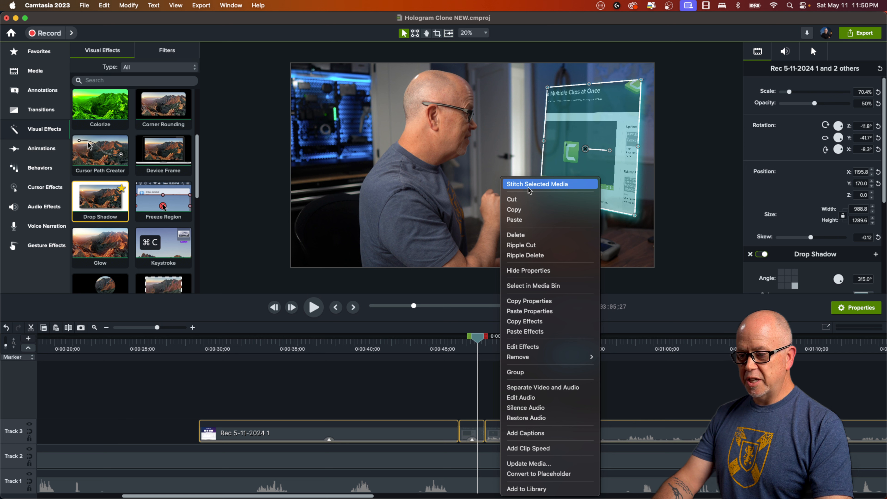
{"action": "left_click", "coordinate": [551, 185]}
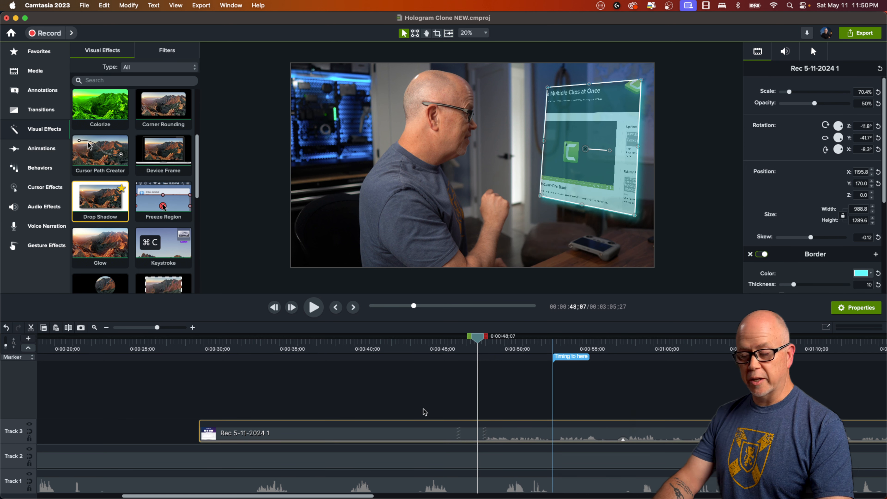
{"action": "left_click", "coordinate": [433, 399]}
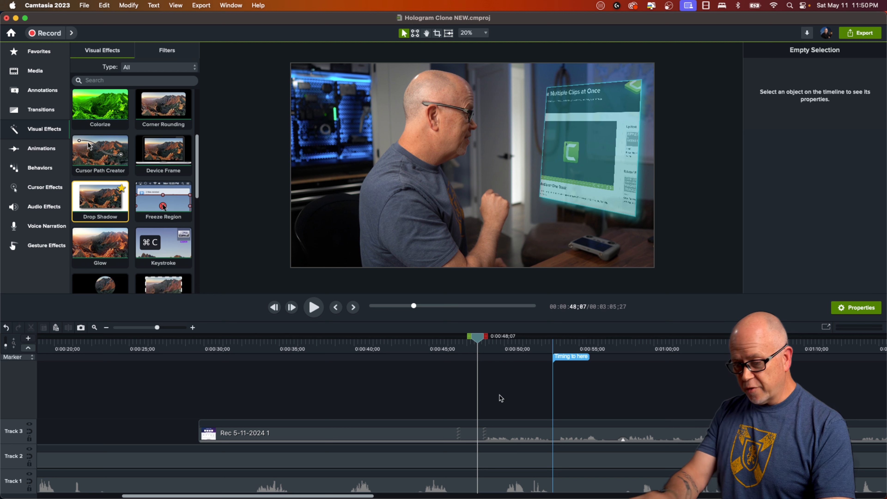
Step: Check the stitched recording by selecting it and moving the playhead around its joins near 0:00:48
{"action": "left_click", "coordinate": [474, 435]}
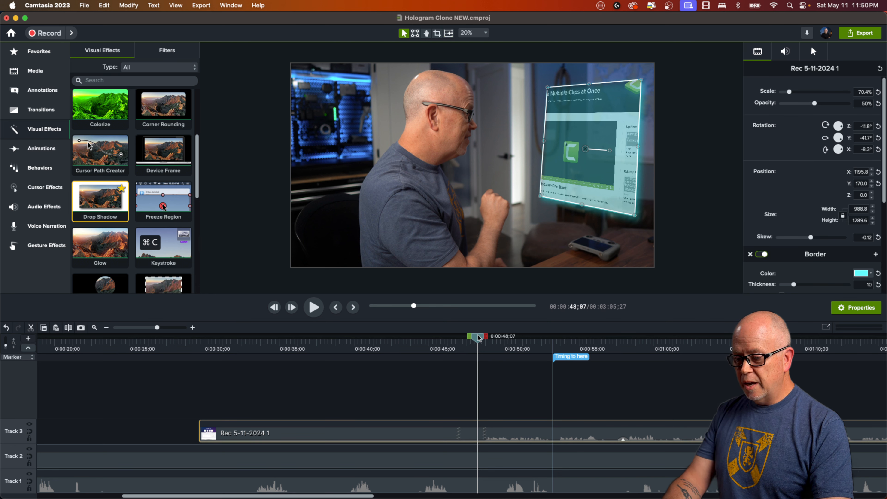
{"action": "left_click_drag", "start_coordinate": [479, 338], "coordinate": [482, 374]}
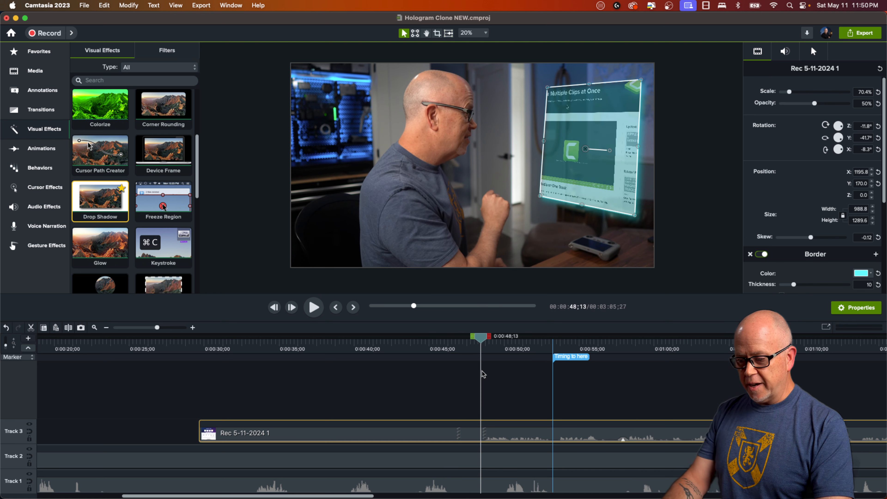
{"action": "left_click", "coordinate": [465, 390]}
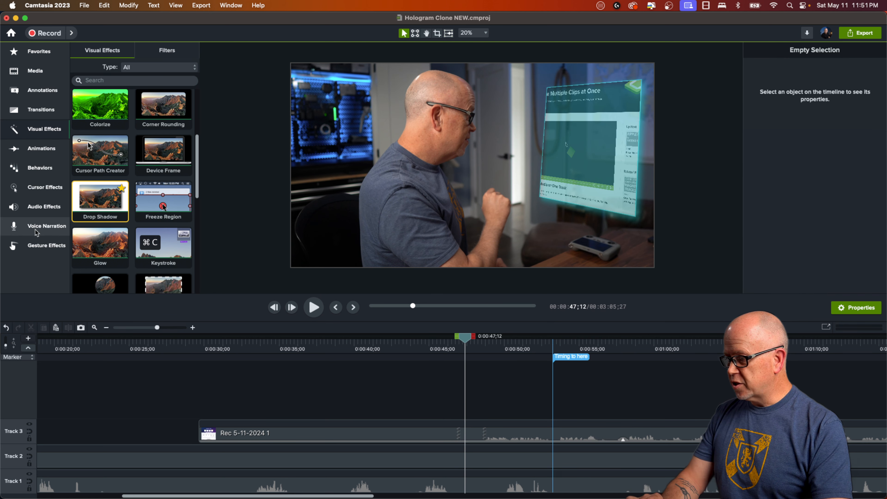
Step: Apply the Scale behavior to the stitched recording on Track 3 and set its In and Out styles to None
{"action": "left_click", "coordinate": [41, 171]}
{"action": "scroll", "coordinate": [100, 210], "scroll_direction": "down", "scroll_amount": 3}
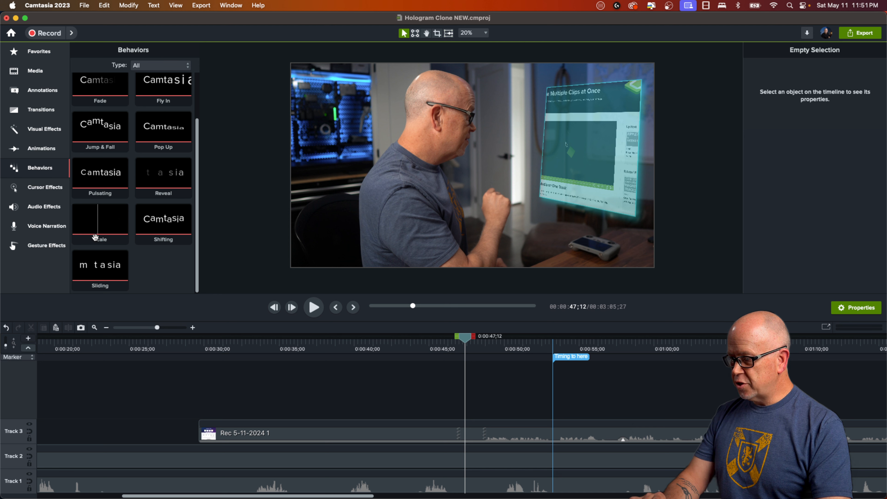
{"action": "left_click_drag", "start_coordinate": [95, 238], "coordinate": [407, 434]}
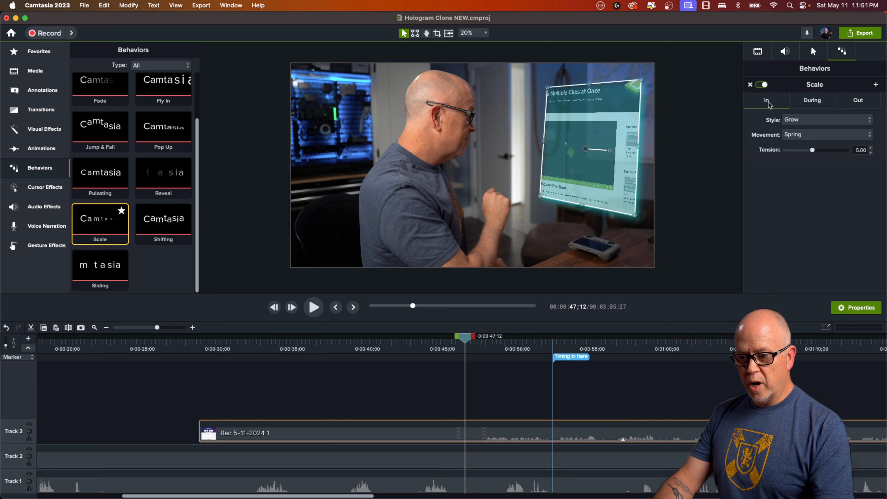
{"action": "left_click", "coordinate": [798, 121]}
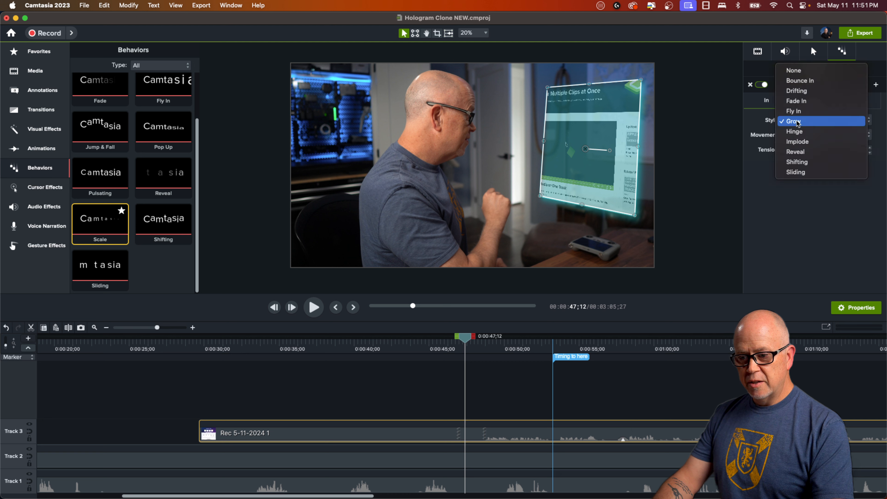
{"action": "left_click", "coordinate": [795, 70]}
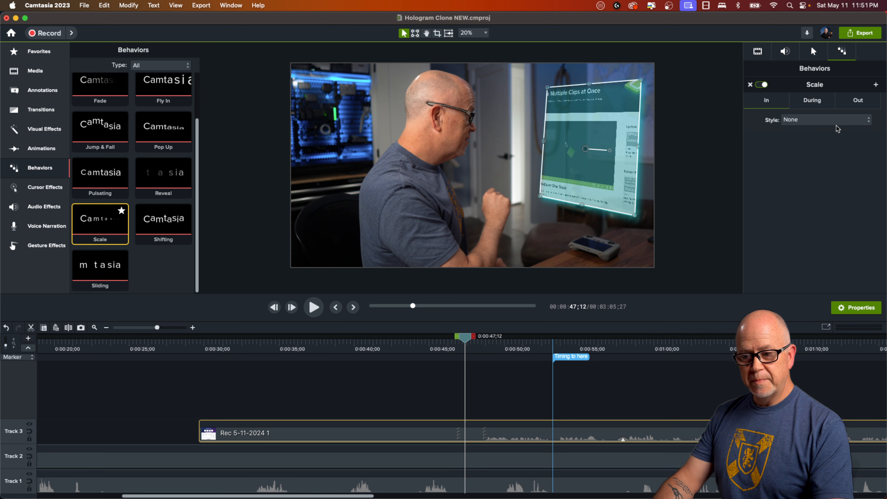
{"action": "left_click", "coordinate": [859, 105]}
{"action": "left_click", "coordinate": [801, 124]}
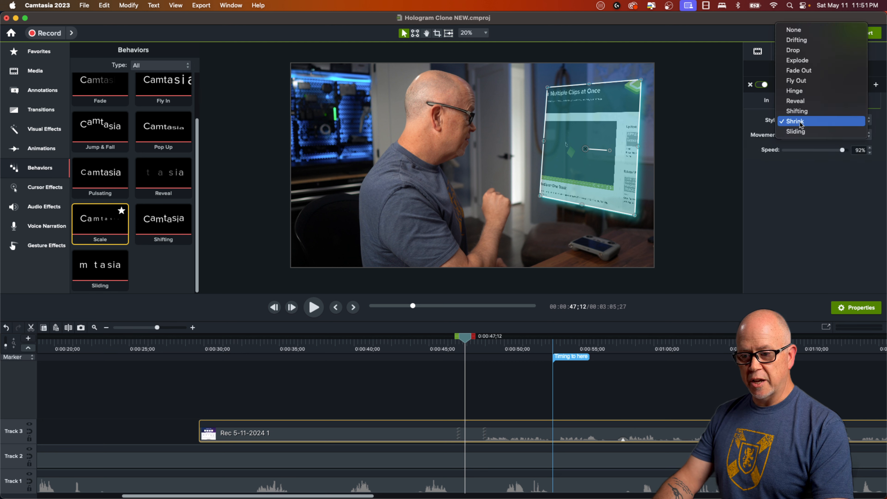
{"action": "left_click", "coordinate": [796, 30]}
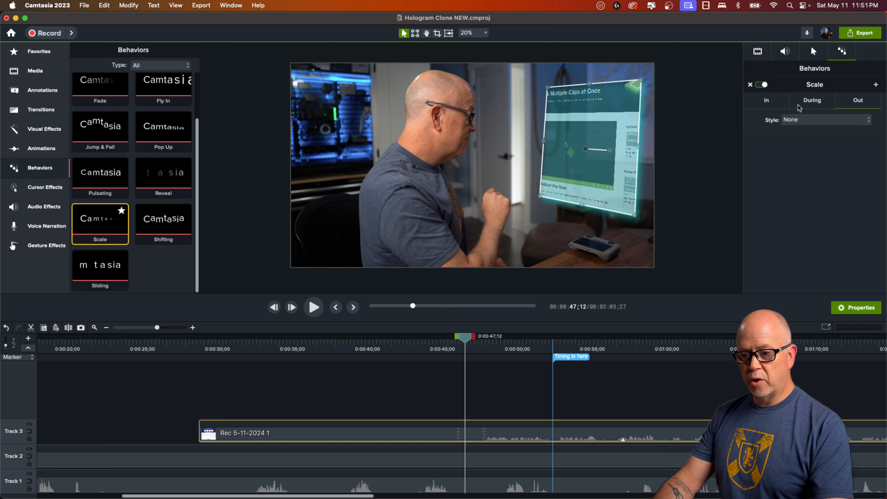
Step: Set the behavior's During style to Wiggle and preview the motion by playing from about 0:00:46 to 0:00:48
{"action": "left_click", "coordinate": [812, 102]}
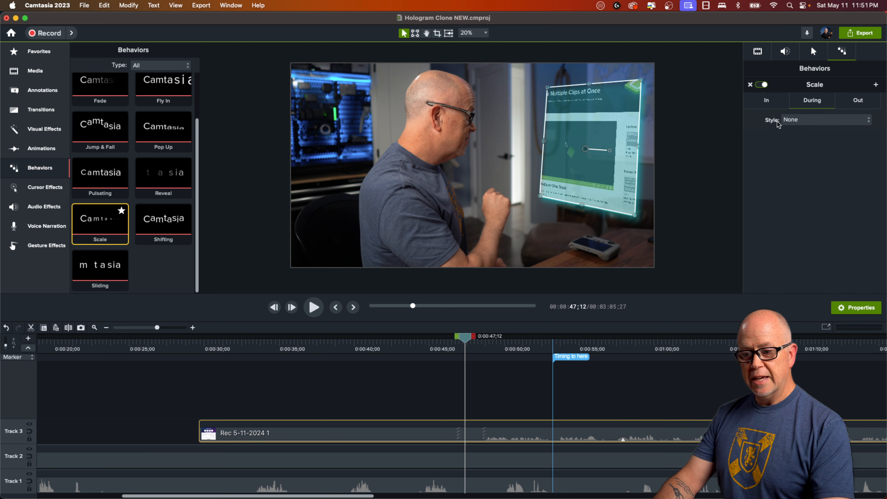
{"action": "left_click", "coordinate": [800, 120]}
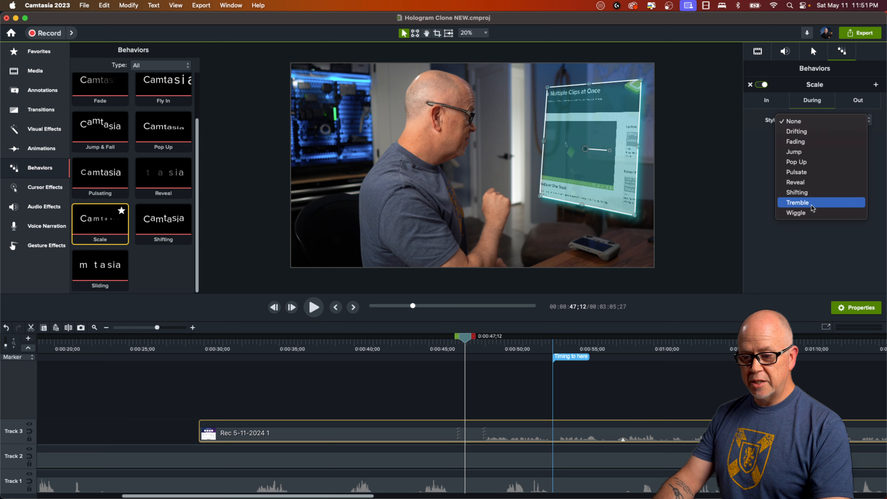
{"action": "left_click", "coordinate": [803, 213]}
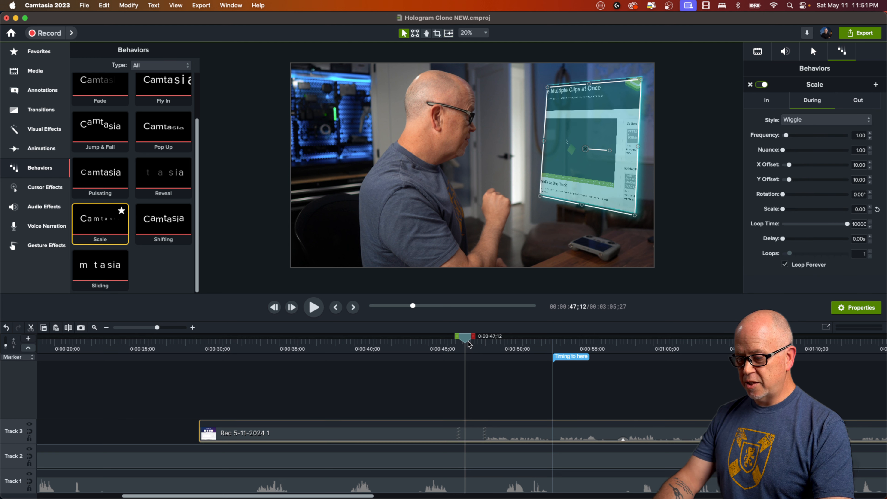
{"action": "left_click_drag", "start_coordinate": [465, 337], "coordinate": [454, 342]}
{"action": "left_click", "coordinate": [454, 342]}
{"action": "key", "text": "space"}
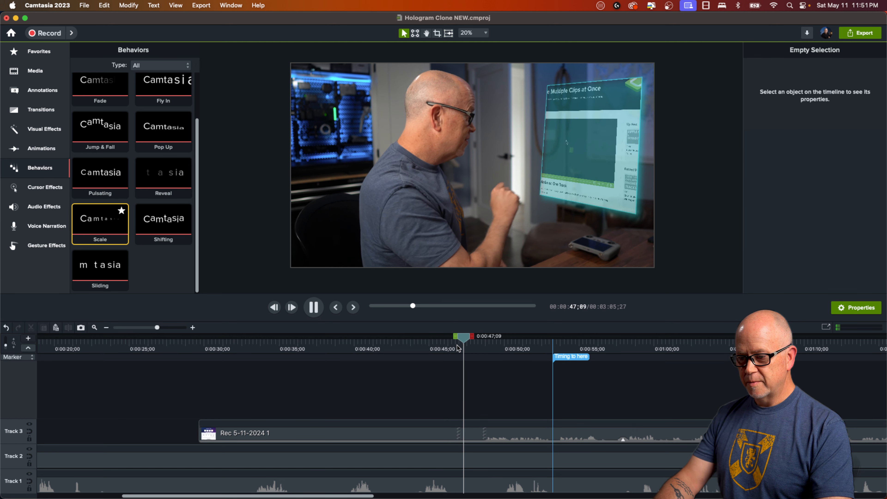
{"action": "key", "text": "space"}
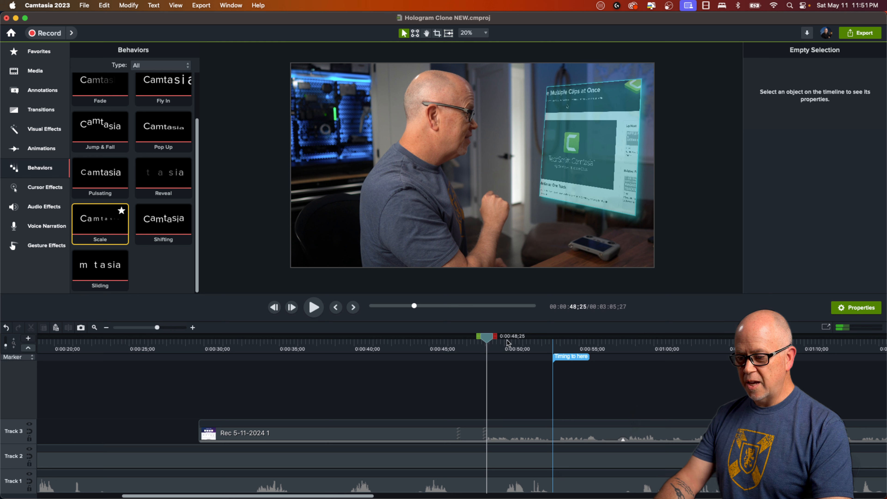
Step: Reduce the recording's Wiggle motion with Frequency 0.5, X Offset 4 and Y Offset 4
{"action": "left_click", "coordinate": [469, 439]}
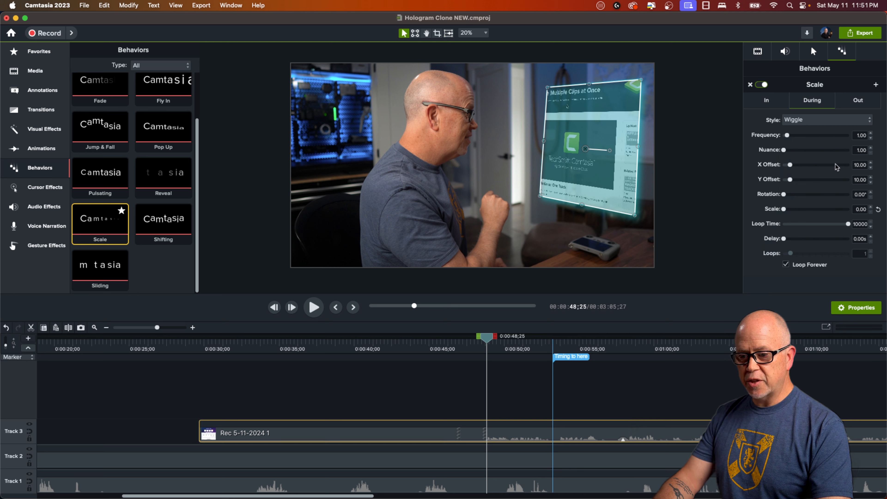
{"action": "left_click", "coordinate": [857, 135]}
{"action": "type", "text": "0.5"}
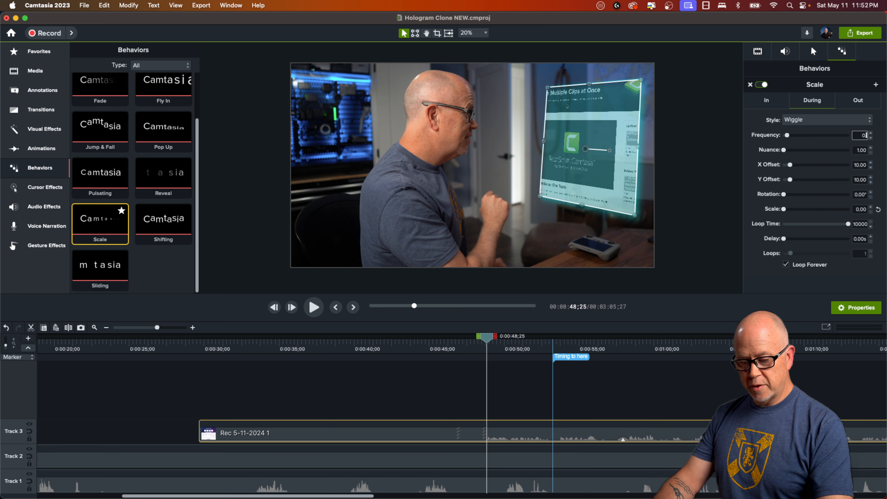
{"action": "key", "text": "Tab"}
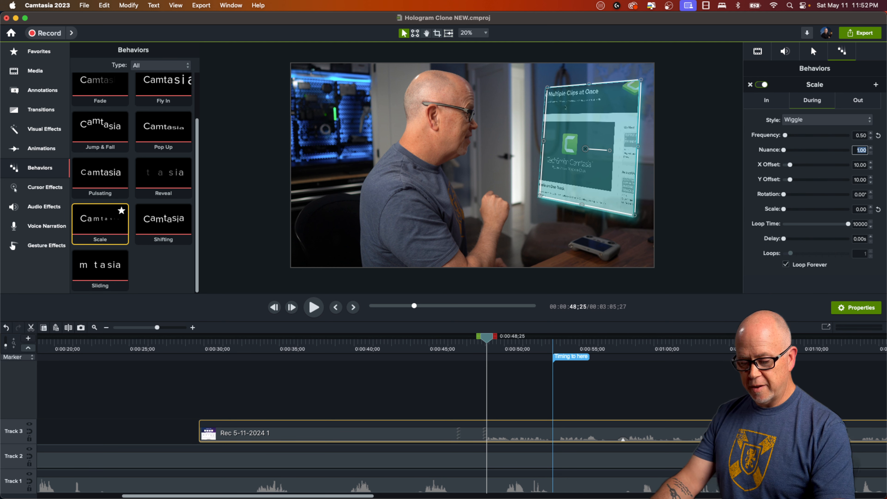
{"action": "key", "text": "Tab"}
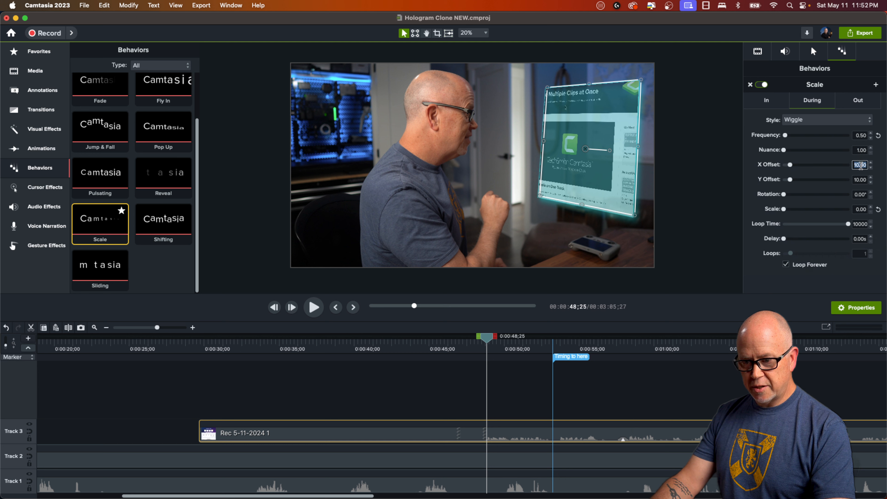
{"action": "type", "text": "4"}
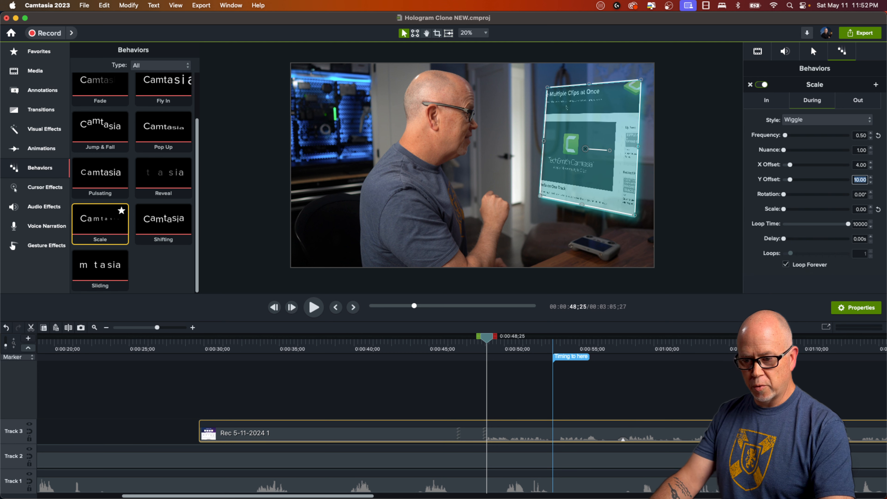
{"action": "key", "text": "Tab"}
{"action": "type", "text": "4"}
{"action": "key", "text": "Tab"}
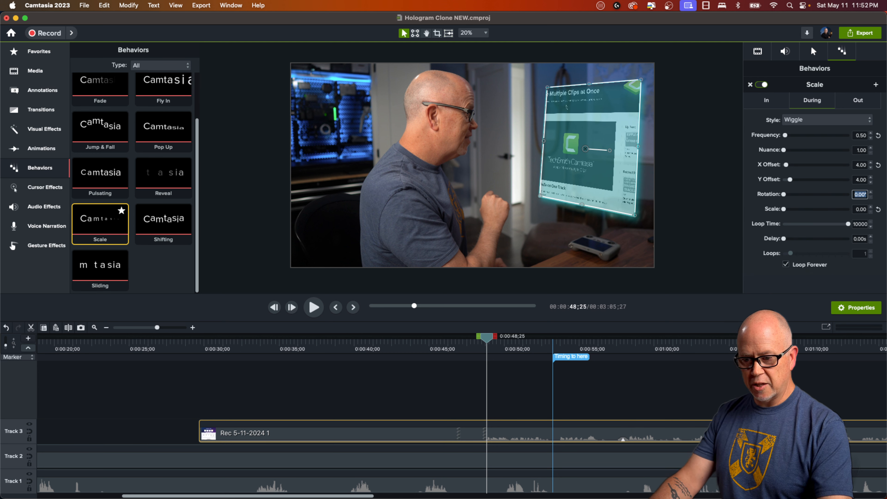
Step: Play the timeline from 0:00:46;22 to check the subtler hologram wiggle
{"action": "left_click", "coordinate": [459, 347]}
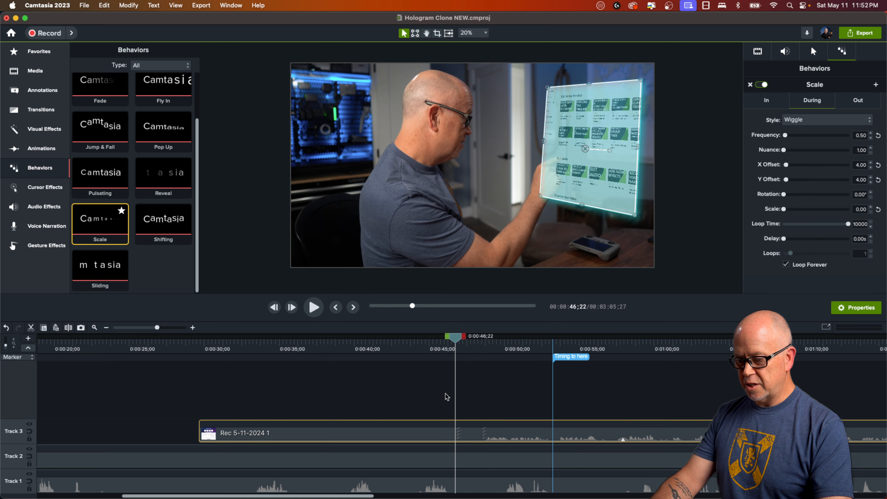
{"action": "left_click", "coordinate": [427, 396]}
{"action": "key", "text": "space"}
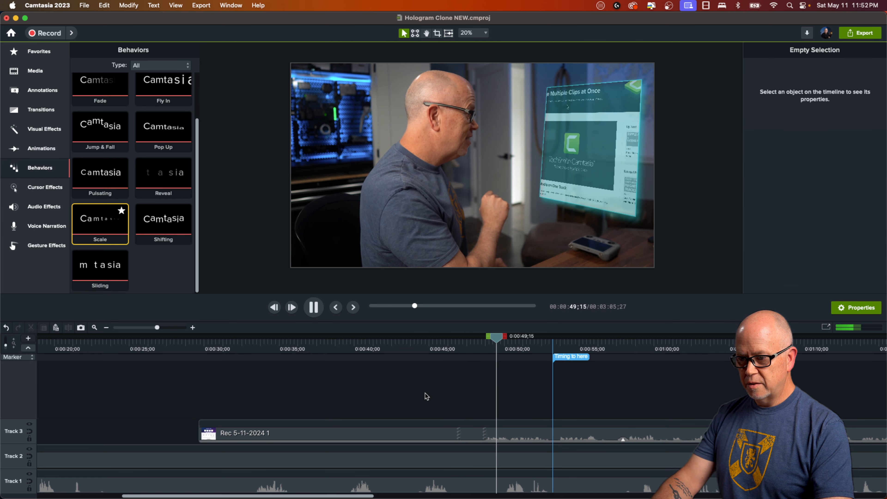
{"action": "key", "text": "space"}
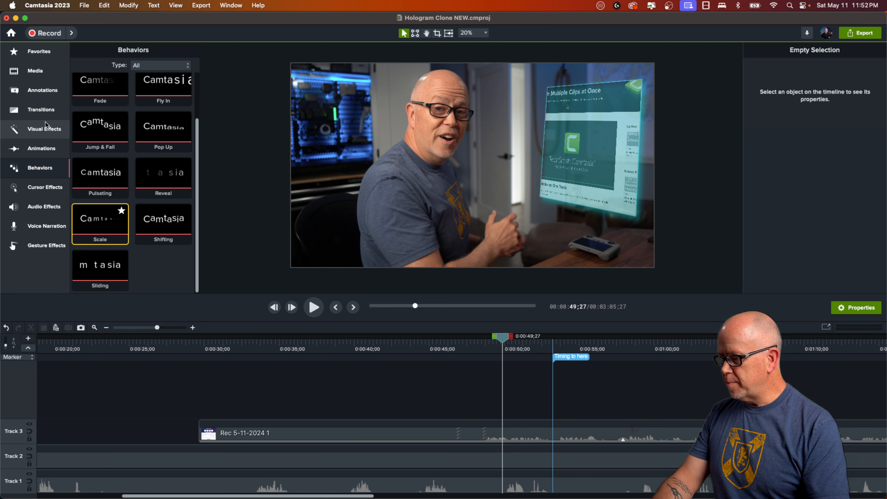
Step: Add the dark blue rectangle shape on Track 4 near 0:00:48 and enlarge it on the canvas
{"action": "left_click", "coordinate": [40, 93]}
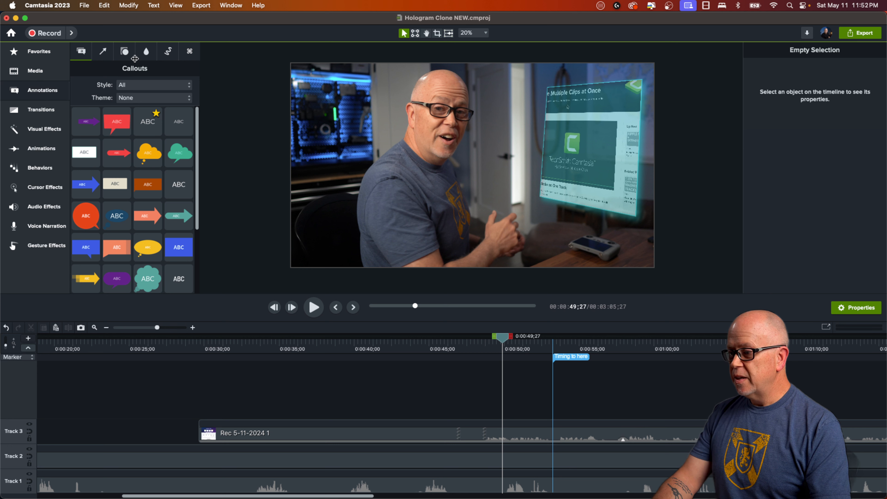
{"action": "left_click", "coordinate": [125, 51]}
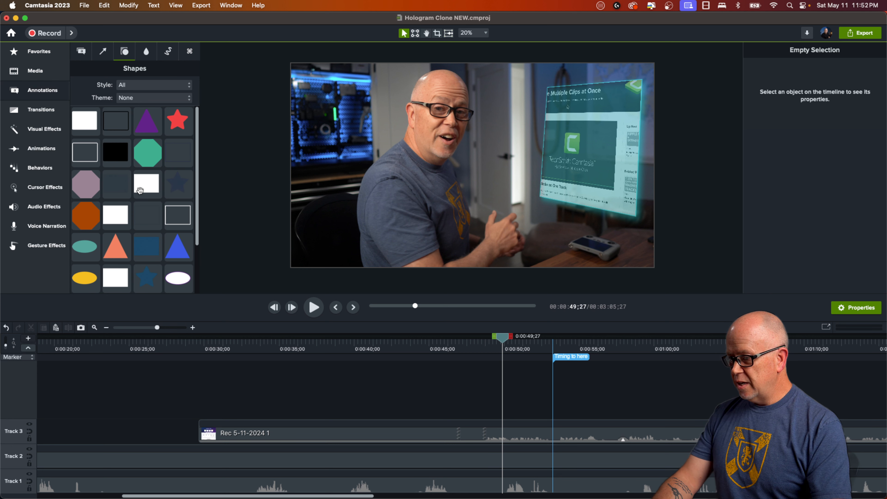
{"action": "scroll", "coordinate": [137, 199], "scroll_direction": "down", "scroll_amount": 3}
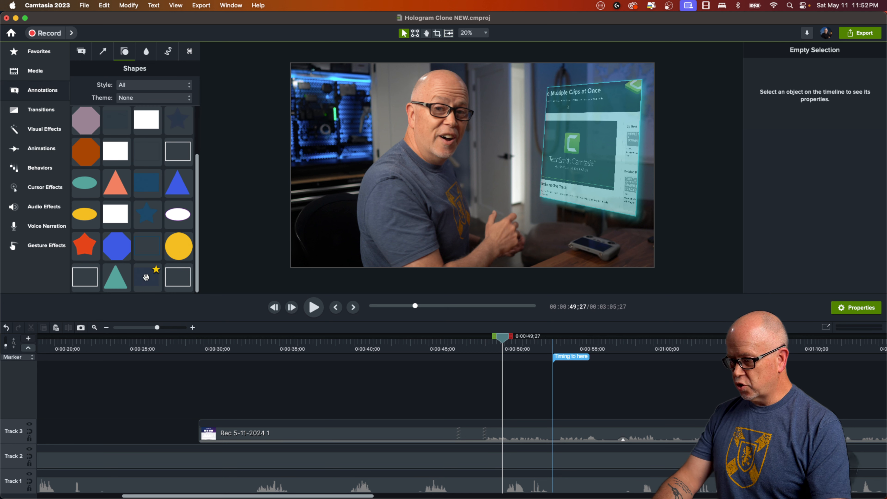
{"action": "left_click_drag", "start_coordinate": [146, 277], "coordinate": [484, 408]}
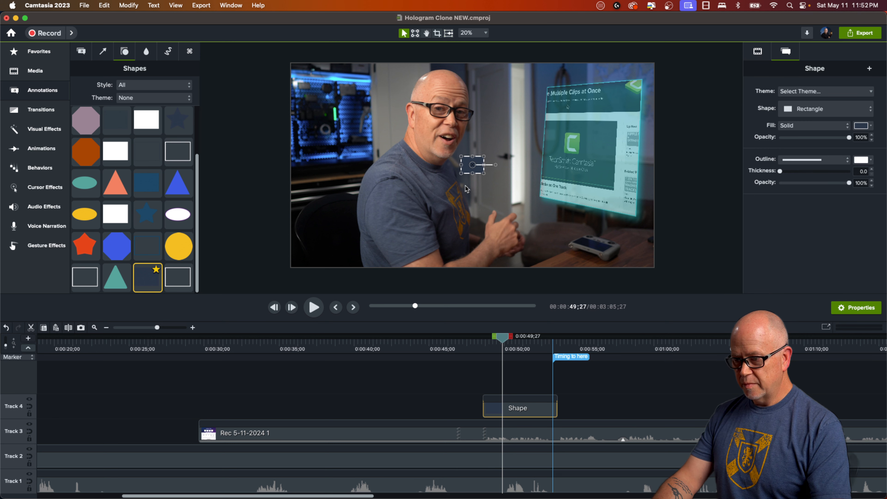
{"action": "left_click_drag", "start_coordinate": [484, 173], "coordinate": [496, 232]}
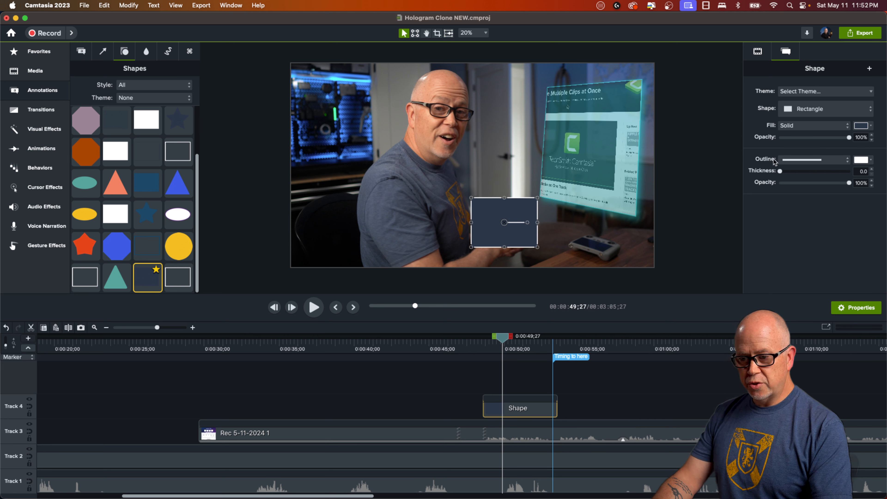
Step: Fill the rectangle with Cyan and move it over the device below the hologram screen
{"action": "left_click", "coordinate": [862, 126]}
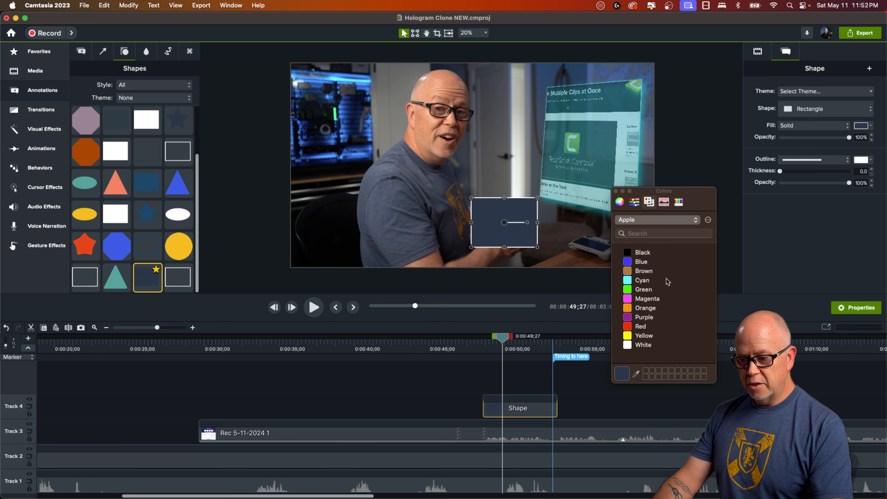
{"action": "left_click", "coordinate": [643, 281]}
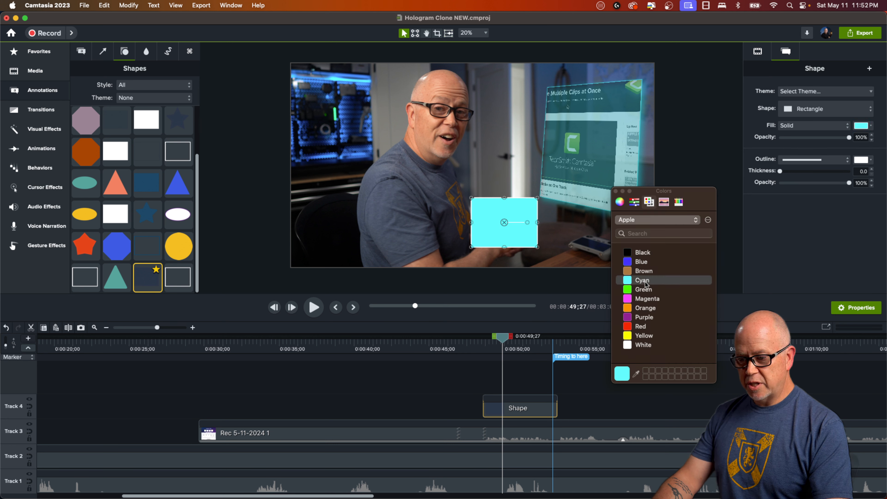
{"action": "left_click", "coordinate": [616, 192]}
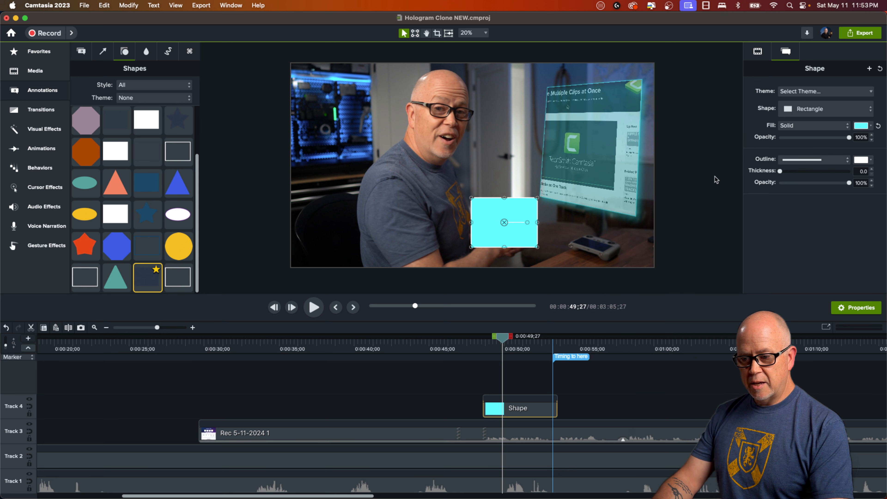
{"action": "left_click_drag", "start_coordinate": [478, 237], "coordinate": [560, 238]}
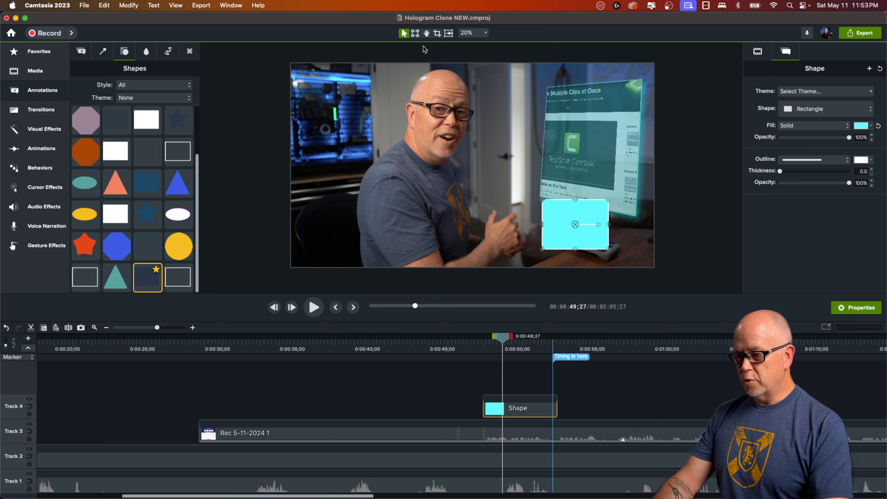
Step: Corner-pin the cyan rectangle into a beam tapering from the hologram screen's bottom edge down to the device
{"action": "left_click", "coordinate": [415, 33]}
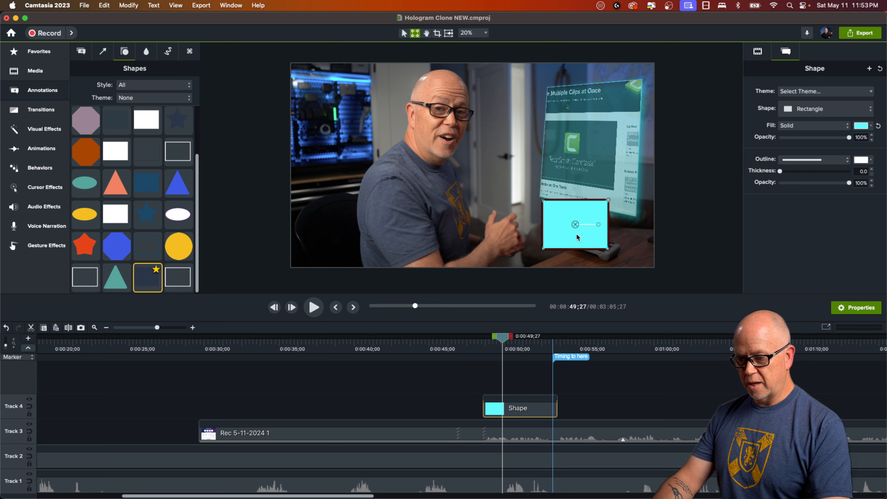
{"action": "left_click_drag", "start_coordinate": [609, 201], "coordinate": [638, 221]}
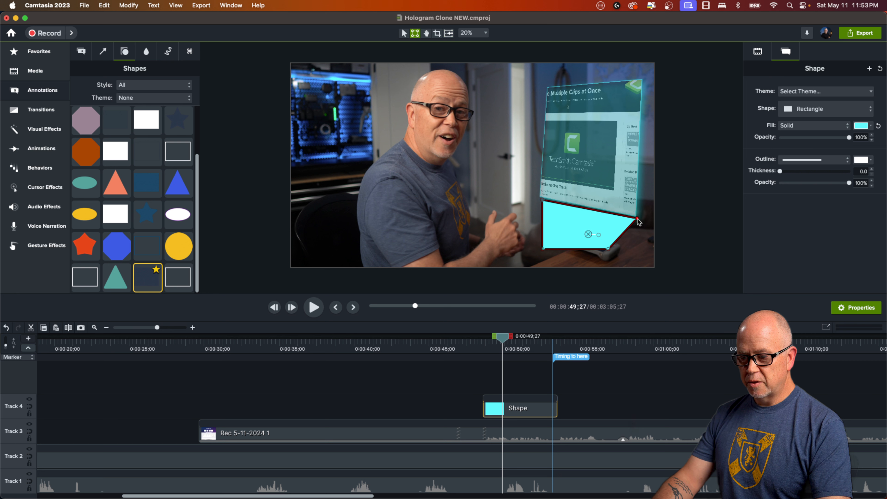
{"action": "left_click_drag", "start_coordinate": [544, 205], "coordinate": [539, 199]}
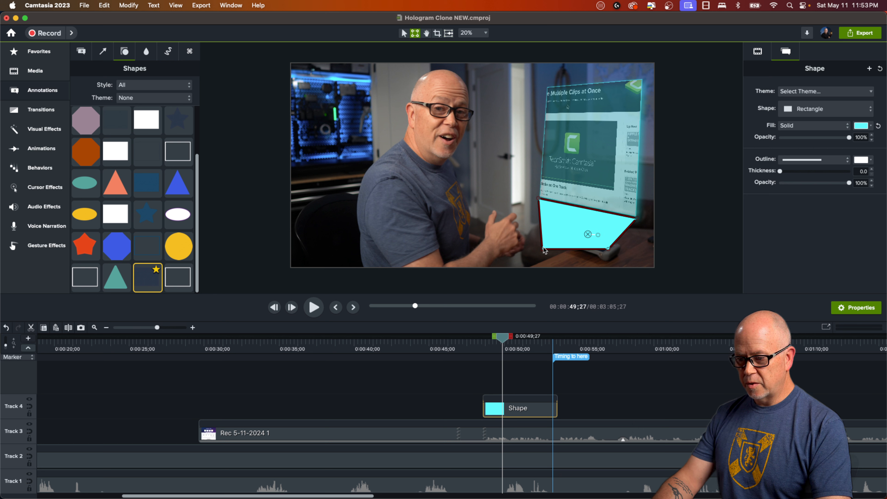
{"action": "left_click_drag", "start_coordinate": [543, 251], "coordinate": [579, 243]}
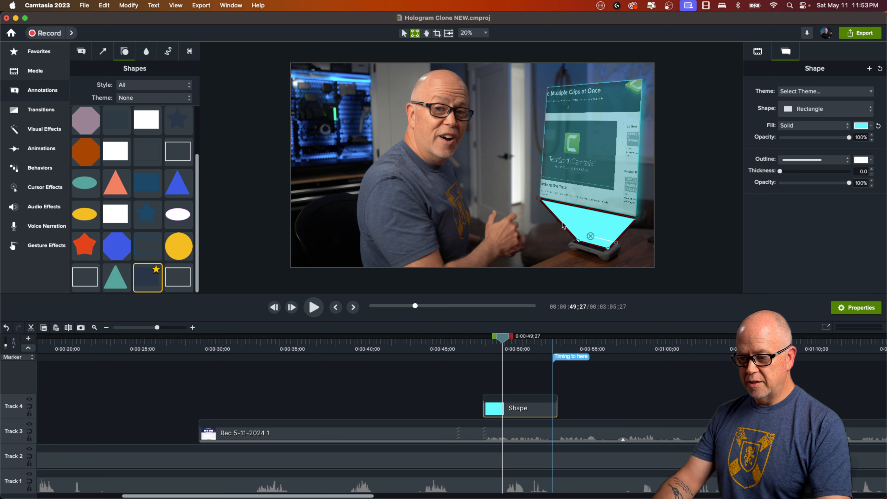
Step: Fine-tune the beam's corners so they line up with the hologram's bottom corners and the device's screen
{"action": "scroll", "coordinate": [600, 259], "scroll_direction": "up", "scroll_amount": 5}
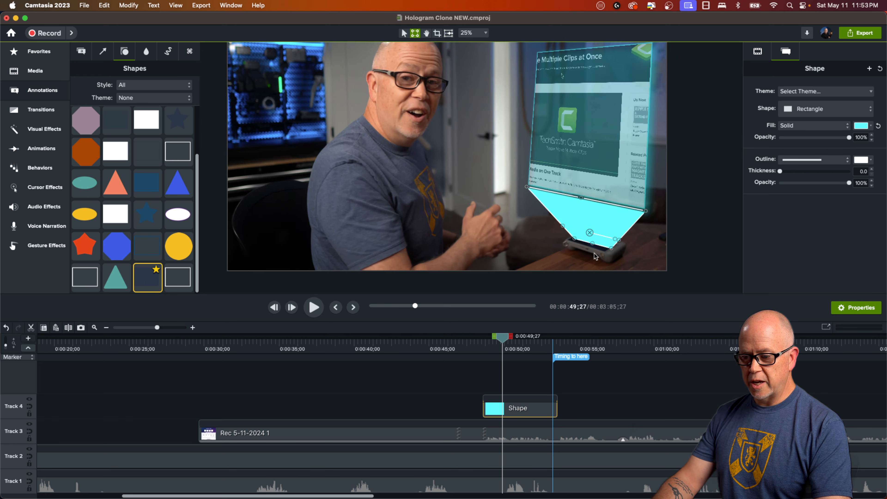
{"action": "scroll", "coordinate": [600, 260], "scroll_direction": "up", "scroll_amount": 1}
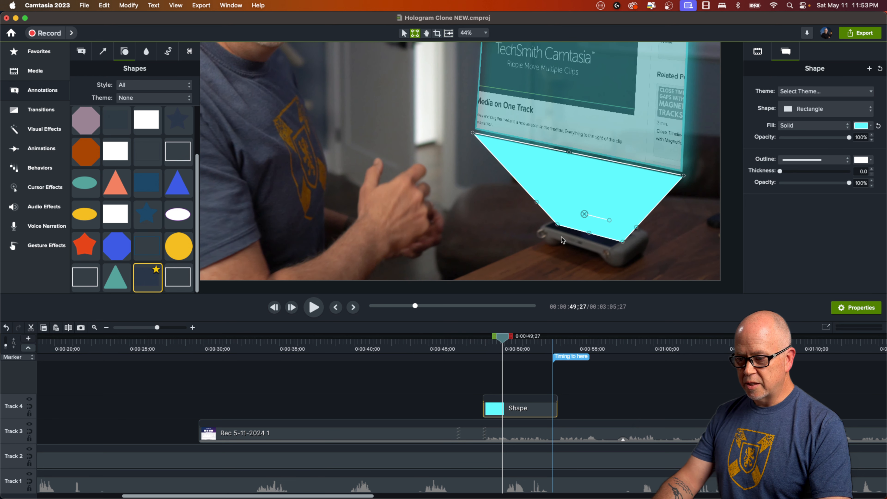
{"action": "left_click_drag", "start_coordinate": [559, 228], "coordinate": [559, 221]}
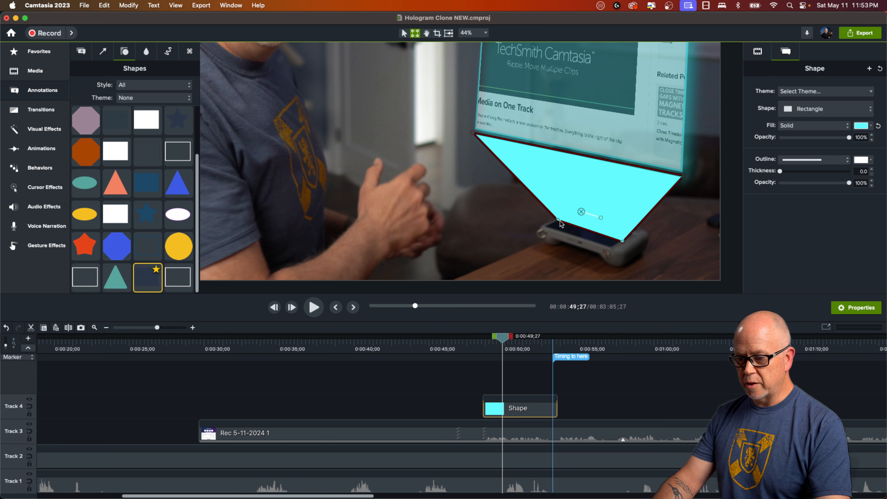
{"action": "mouse_move", "coordinate": [474, 134]}
{"action": "left_mouse_down"}
{"action": "mouse_move", "coordinate": [487, 138]}
{"action": "mouse_move", "coordinate": [475, 131]}
{"action": "left_mouse_up"}
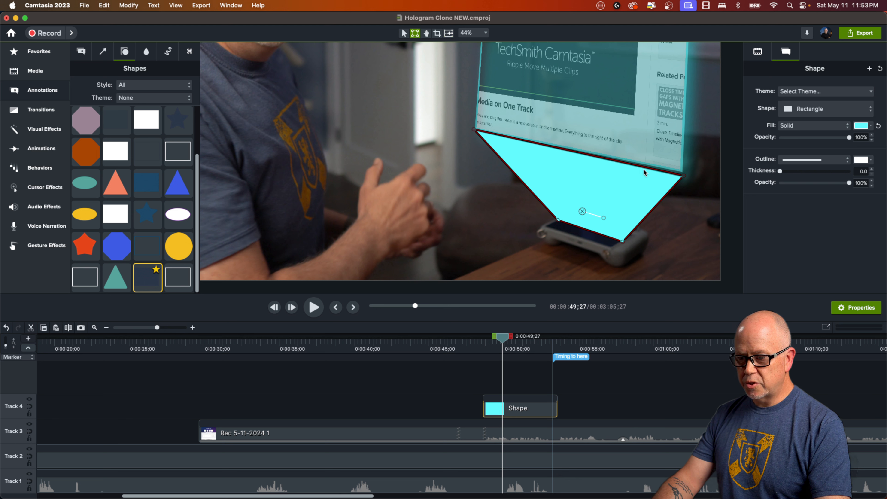
{"action": "left_click_drag", "start_coordinate": [685, 176], "coordinate": [685, 174]}
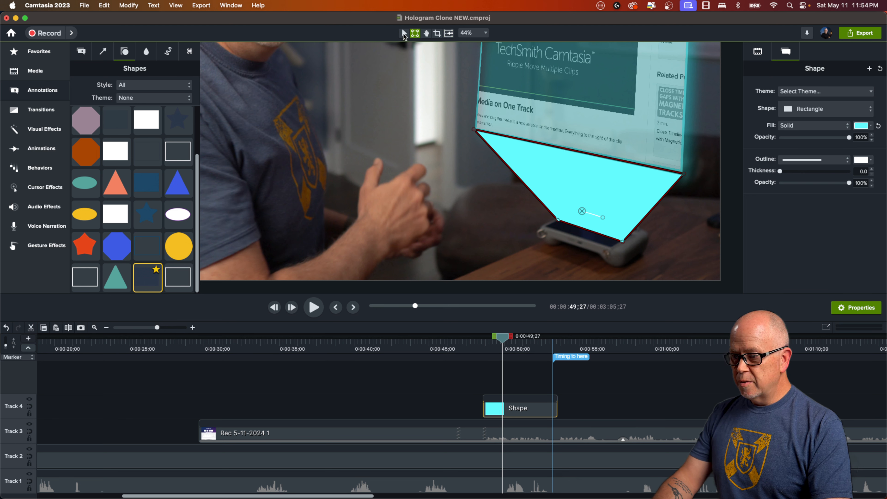
{"action": "left_click", "coordinate": [404, 34]}
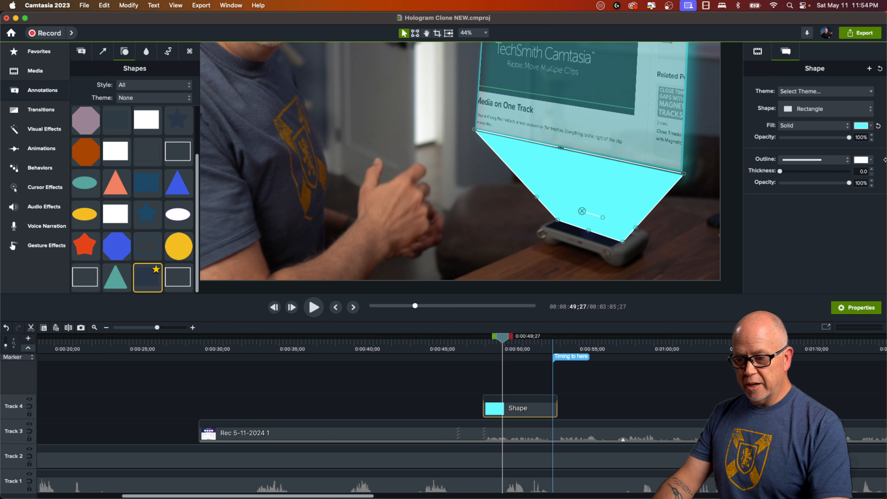
Step: Lower the beam shape's fill opacity to 13% and deselect the shape
{"action": "left_click_drag", "start_coordinate": [850, 139], "coordinate": [792, 144]}
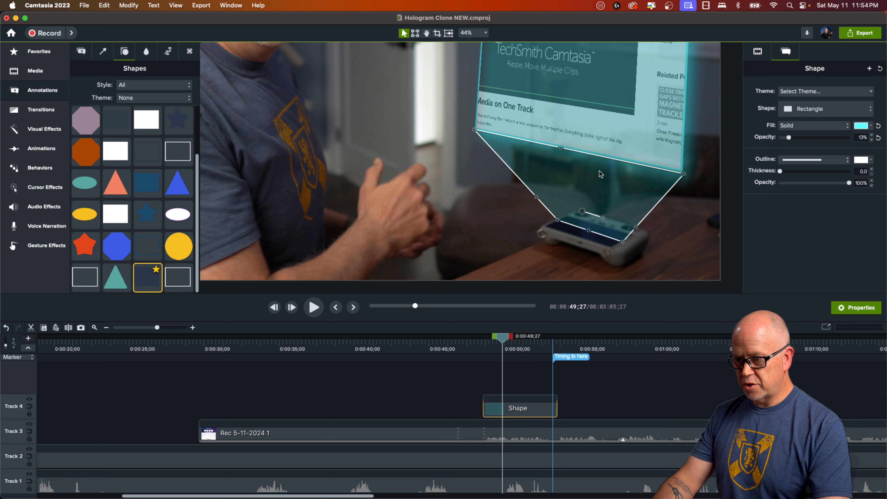
{"action": "left_click", "coordinate": [478, 33]}
{"action": "left_click", "coordinate": [498, 85]}
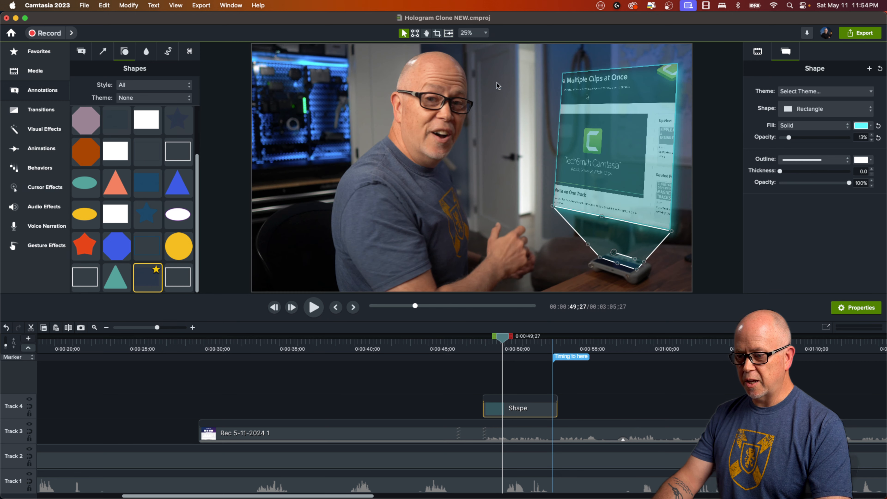
{"action": "left_click", "coordinate": [716, 232]}
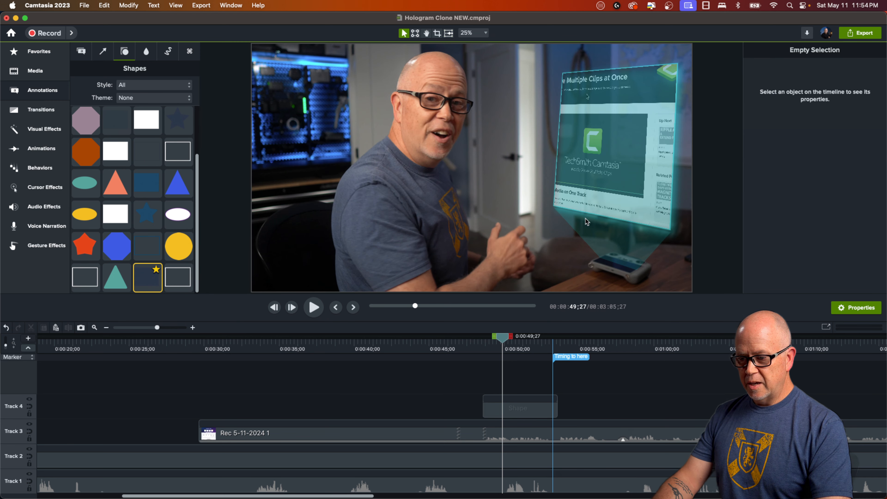
Step: Give the beam shape a Cyan outline with a thickness of 0.8
{"action": "left_click", "coordinate": [612, 239]}
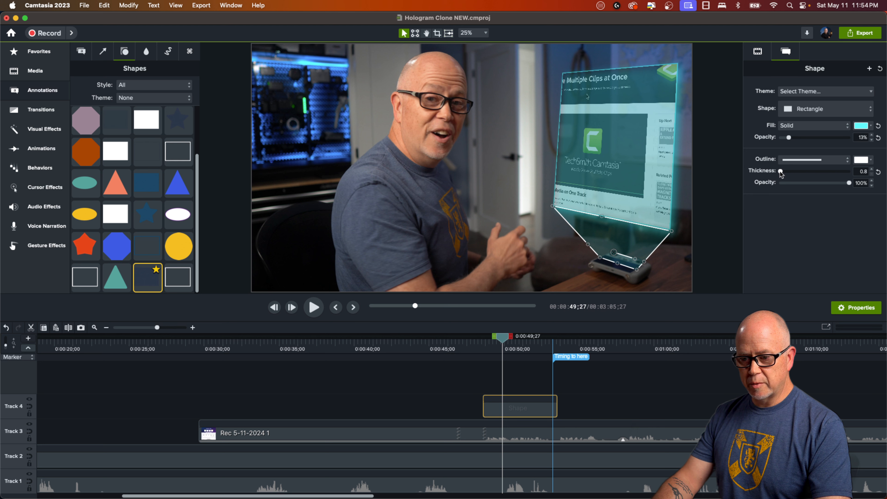
{"action": "left_click", "coordinate": [712, 256]}
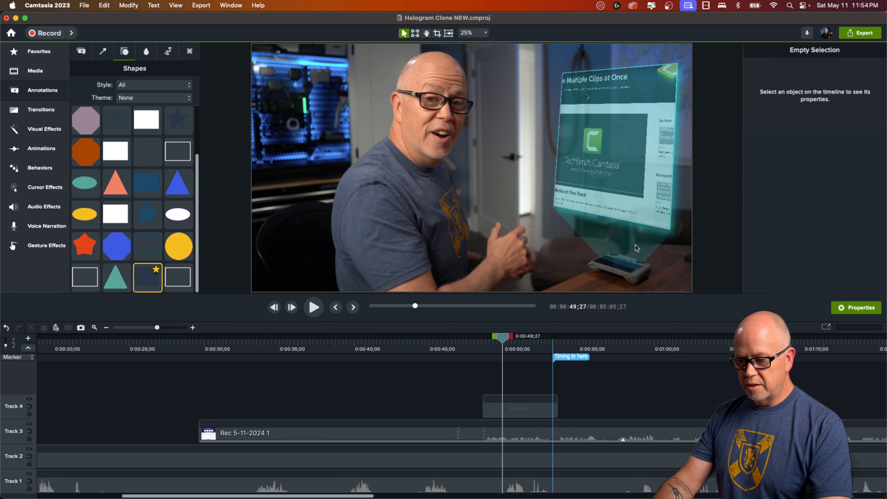
{"action": "scroll", "coordinate": [637, 256], "scroll_direction": "up", "scroll_amount": 2}
{"action": "scroll", "coordinate": [638, 255], "scroll_direction": "up", "scroll_amount": 3}
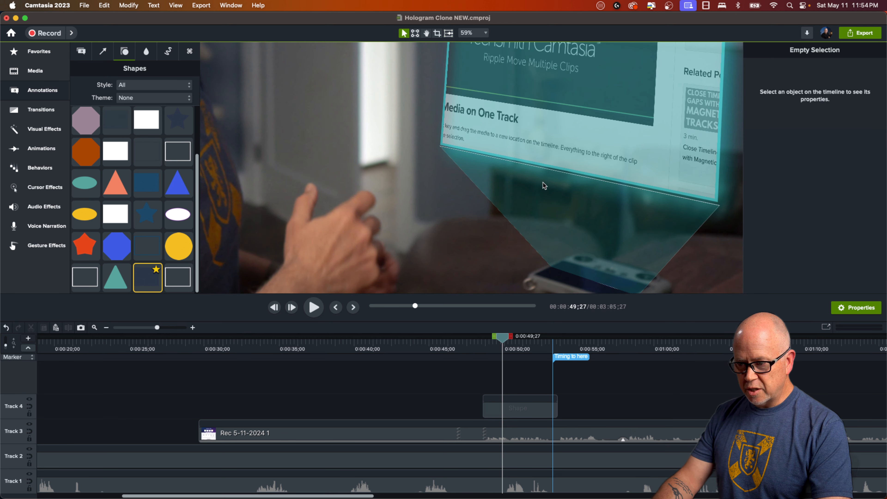
{"action": "left_click", "coordinate": [625, 233]}
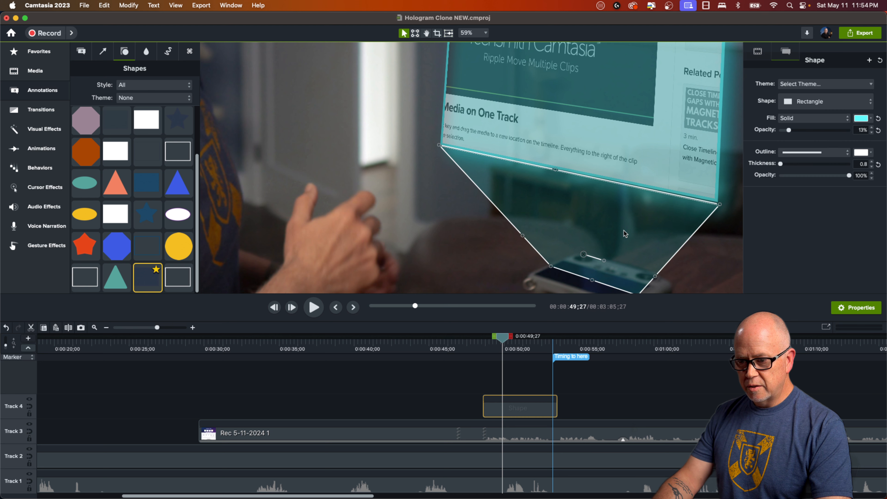
{"action": "left_click", "coordinate": [861, 160]}
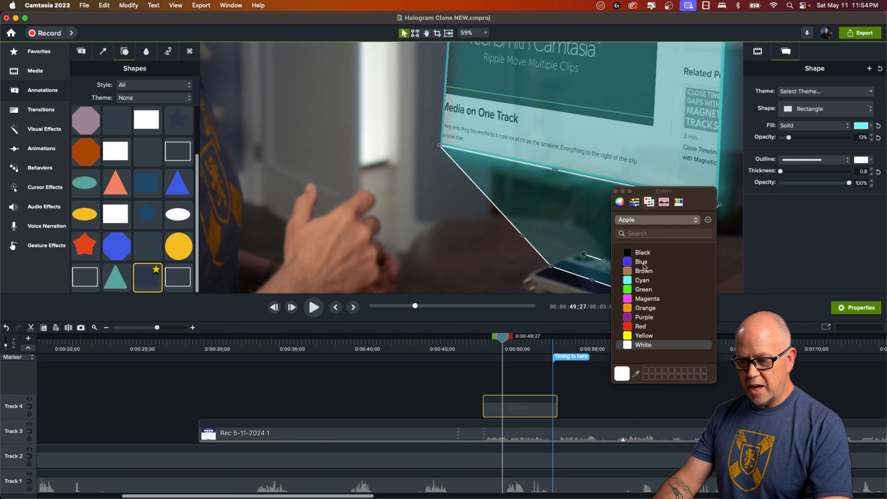
{"action": "left_click", "coordinate": [640, 281]}
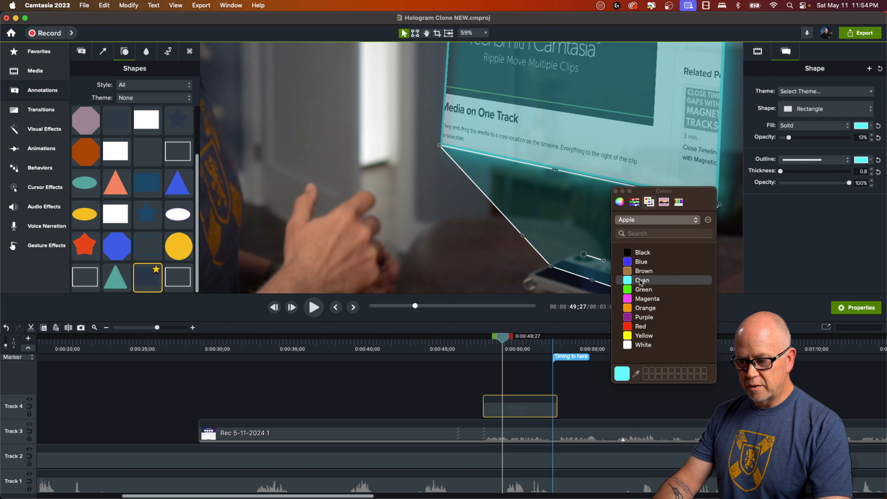
{"action": "left_click", "coordinate": [616, 192]}
{"action": "left_click", "coordinate": [609, 215]}
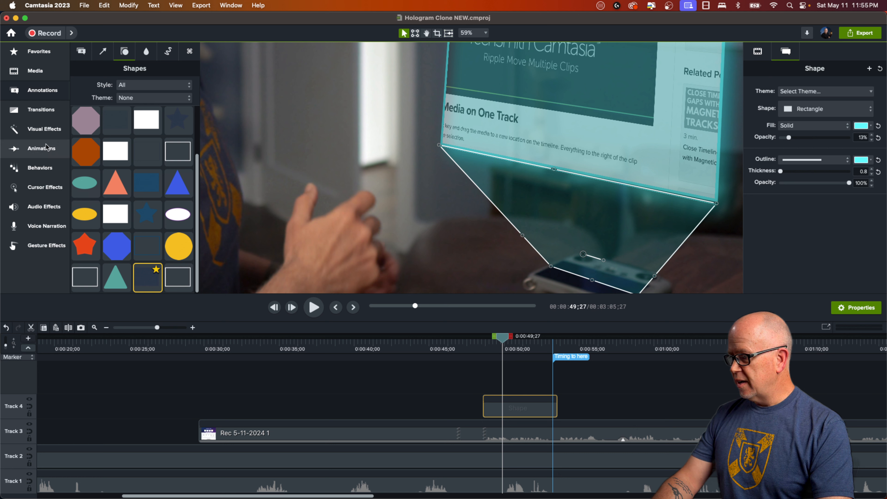
Step: Add the Drop Shadow visual effect to the beam shape and set the shadow colour to Cyan
{"action": "left_click", "coordinate": [45, 129]}
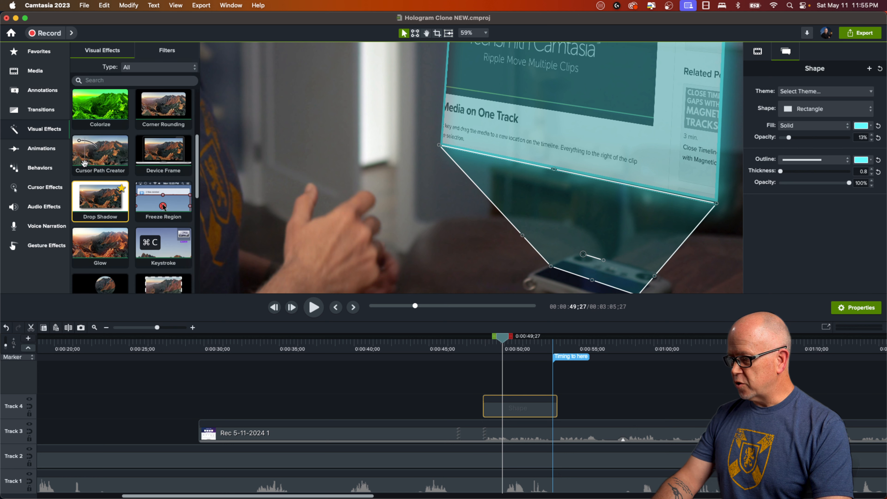
{"action": "left_click_drag", "start_coordinate": [109, 209], "coordinate": [606, 228]}
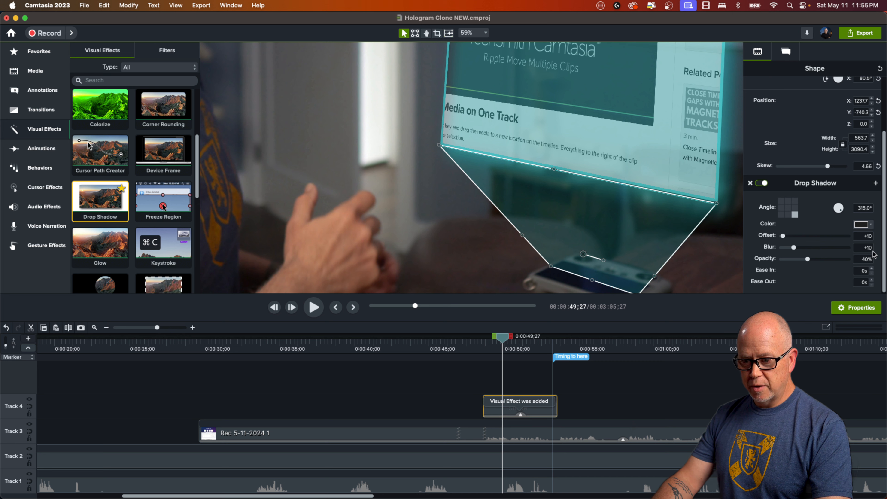
{"action": "left_click", "coordinate": [859, 225]}
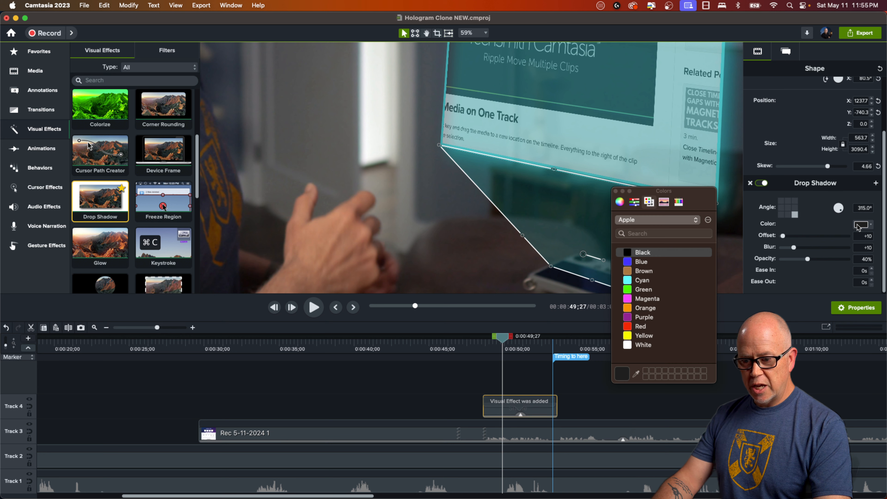
{"action": "left_click", "coordinate": [642, 281]}
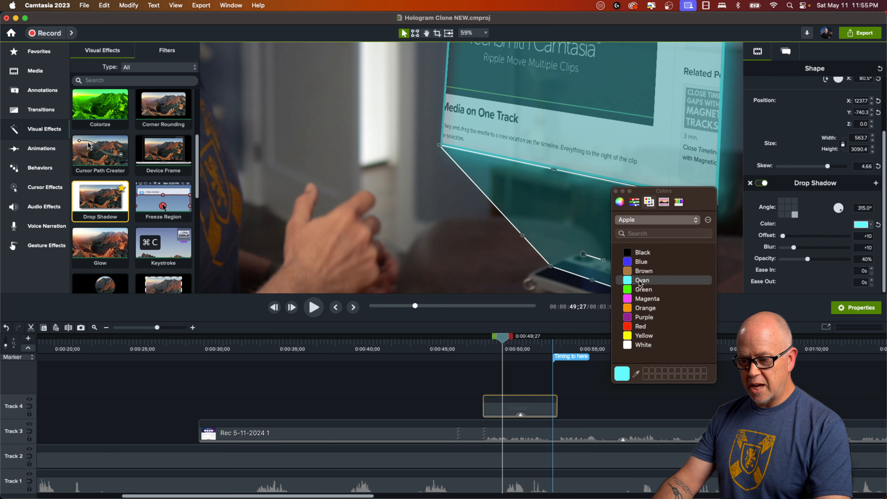
{"action": "left_click", "coordinate": [616, 191]}
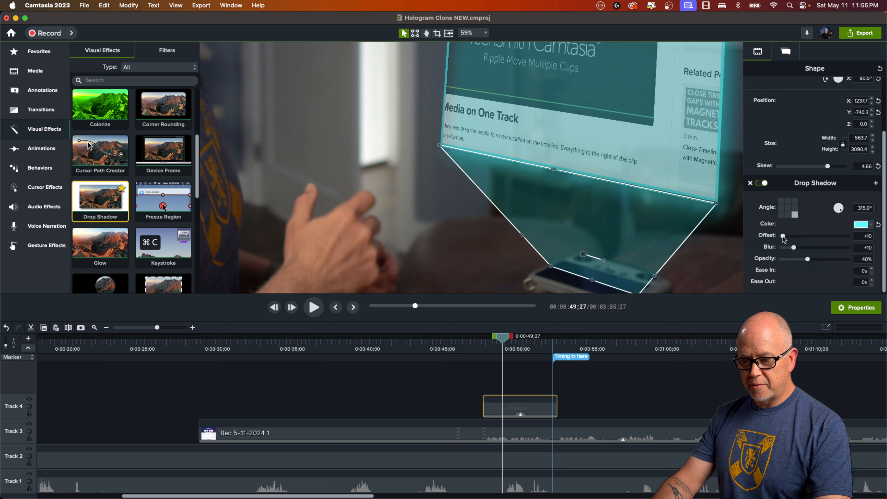
Step: Adjust the beam's drop shadow offset and reduce the shape's fill opacity to 8%
{"action": "left_click_drag", "start_coordinate": [789, 239], "coordinate": [829, 268]}
{"action": "left_click", "coordinate": [787, 51]}
{"action": "left_click", "coordinate": [474, 32]}
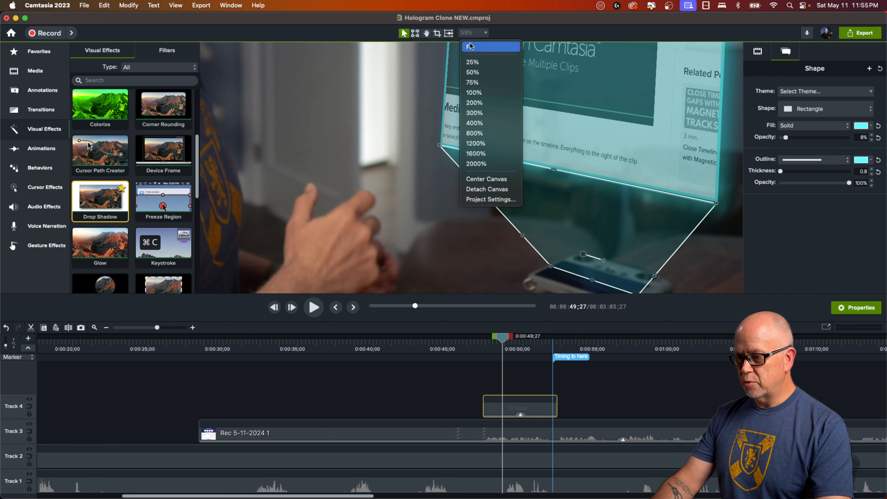
{"action": "left_click", "coordinate": [471, 47]}
{"action": "left_click", "coordinate": [717, 248]}
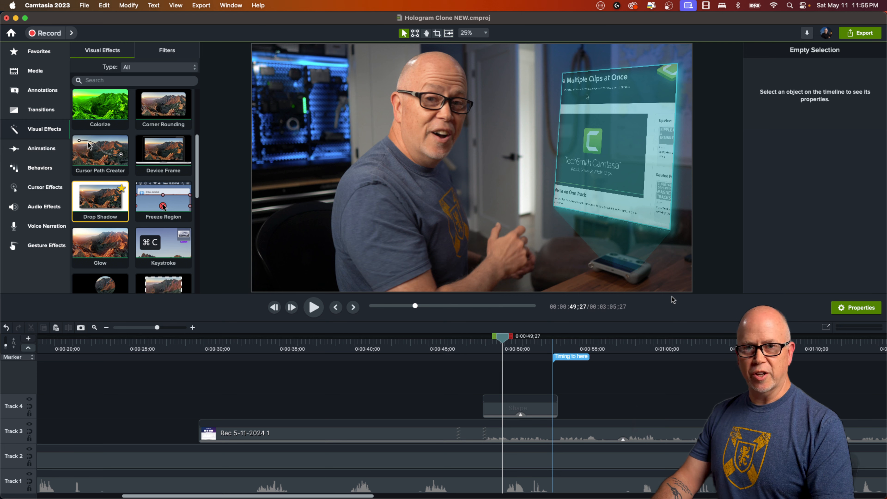
Step: Move the beam shape on Track 4 to the screen recording's start and extend its end past the Timing to here marker
{"action": "left_click_drag", "start_coordinate": [503, 395], "coordinate": [497, 408]}
{"action": "left_click", "coordinate": [501, 410]}
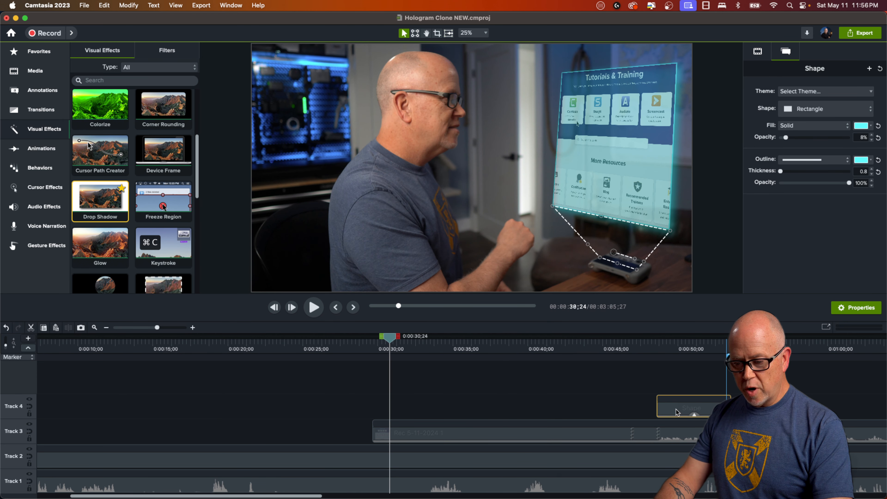
{"action": "left_click_drag", "start_coordinate": [677, 412], "coordinate": [389, 411]}
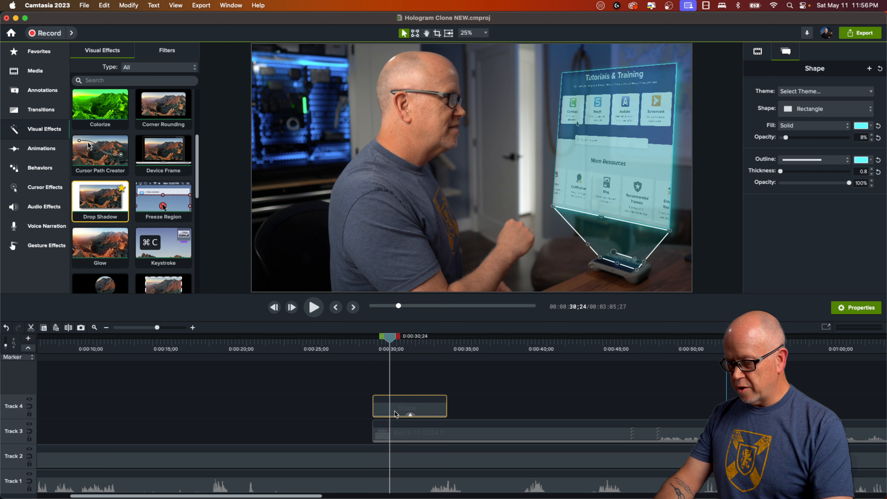
{"action": "left_click_drag", "start_coordinate": [447, 408], "coordinate": [726, 407]}
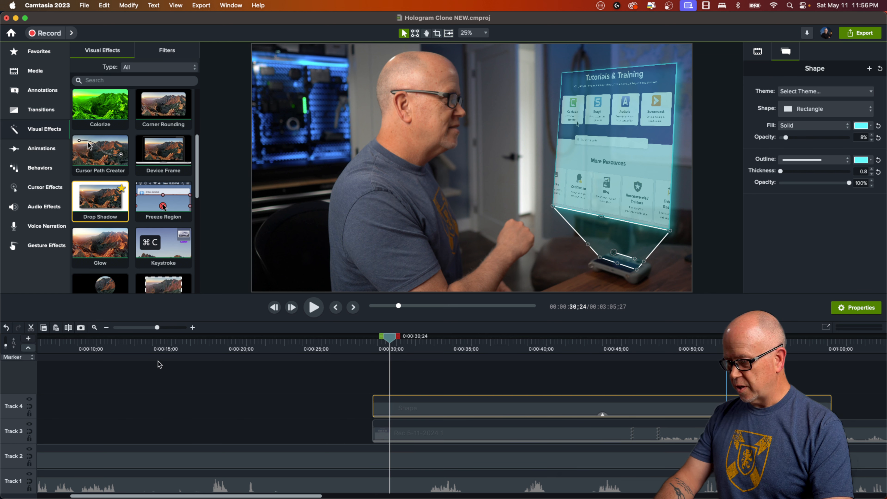
{"action": "left_click_drag", "start_coordinate": [161, 328], "coordinate": [152, 328]}
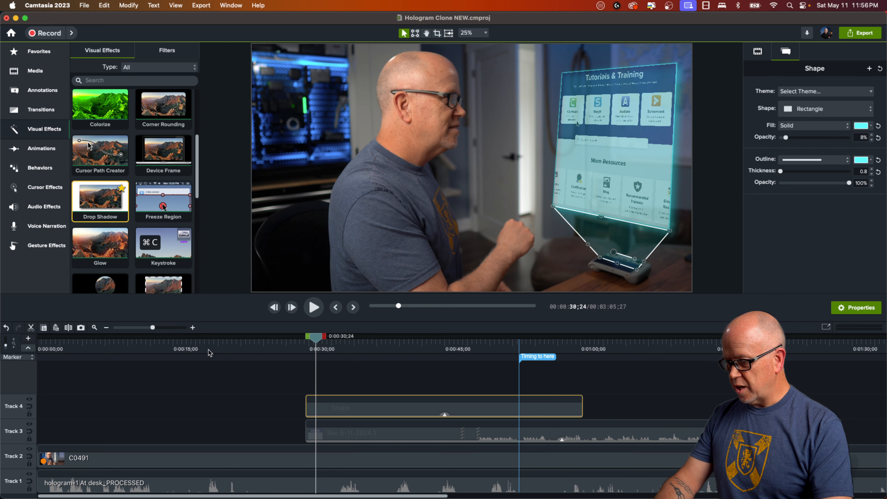
Step: Place the playhead at 0:00:16;29, where the hand reaches for the device, and move the beam shape to start there
{"action": "left_click_drag", "start_coordinate": [292, 353], "coordinate": [74, 375]}
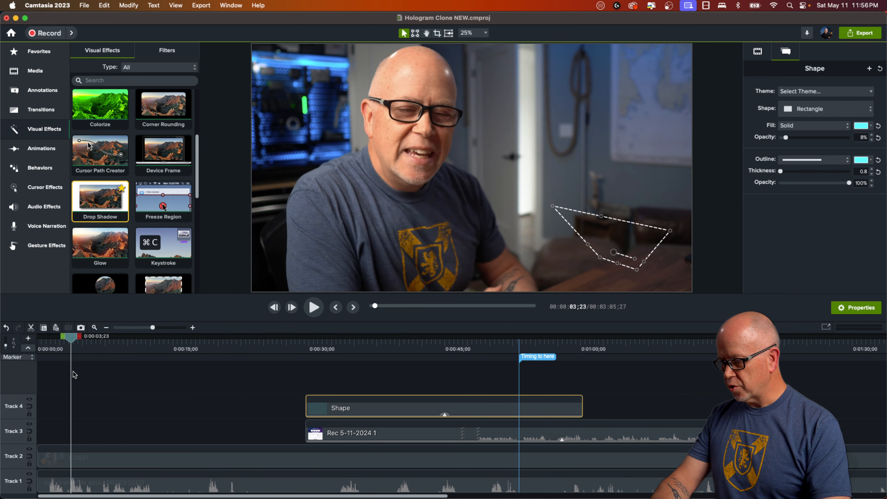
{"action": "left_click_drag", "start_coordinate": [74, 375], "coordinate": [192, 405]}
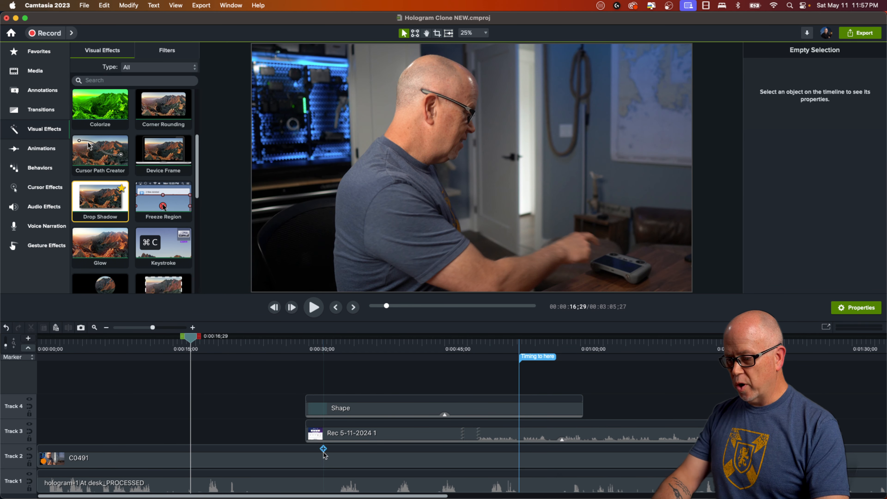
{"action": "left_click_drag", "start_coordinate": [350, 411], "coordinate": [232, 400]}
{"action": "left_click", "coordinate": [223, 378]}
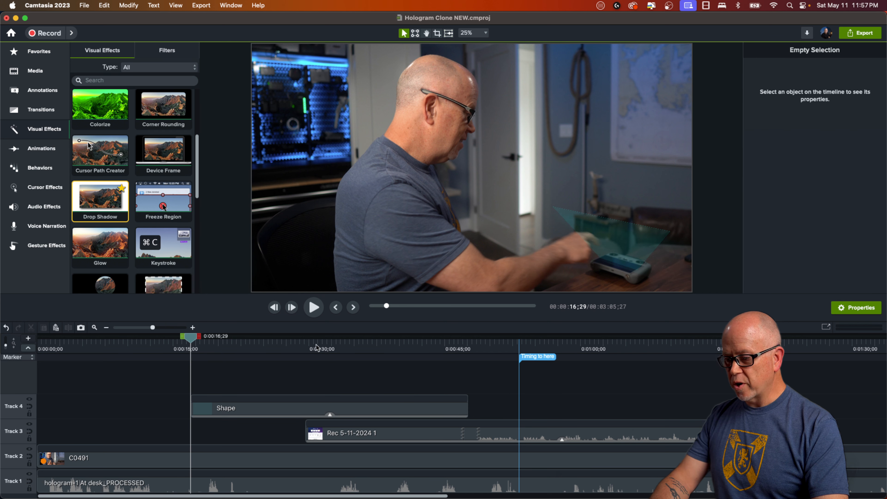
Step: Extend the start of the screen recording on Track 3 back to line up with the beam shape's start
{"action": "left_click_drag", "start_coordinate": [316, 347], "coordinate": [311, 382]}
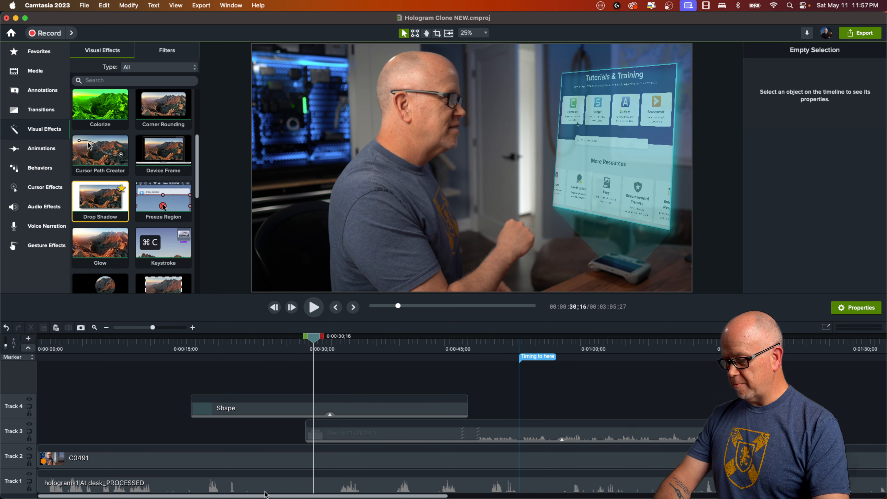
{"action": "left_click", "coordinate": [313, 433]}
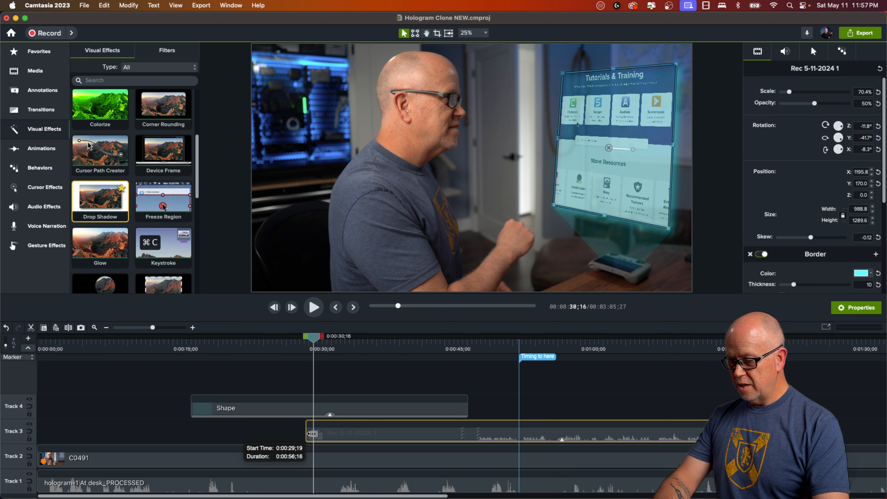
{"action": "left_click_drag", "start_coordinate": [312, 434], "coordinate": [200, 434]}
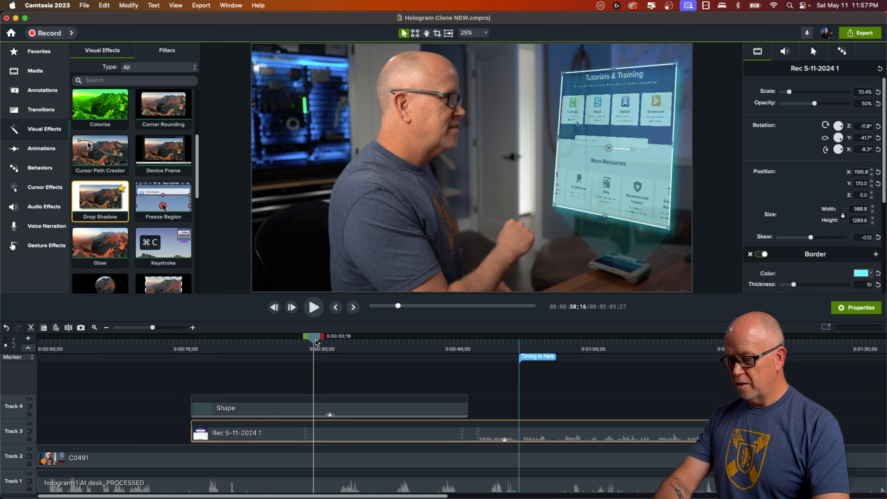
Step: Play back from 0:00:14;01 to check that the beam and screen recording appear together when the hand reaches for the device
{"action": "left_click_drag", "start_coordinate": [316, 343], "coordinate": [301, 406]}
{"action": "left_click", "coordinate": [173, 344]}
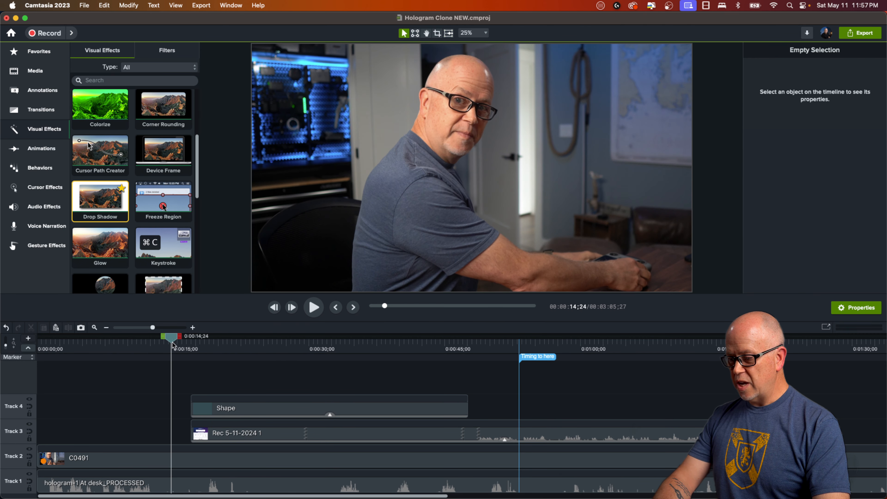
{"action": "left_click_drag", "start_coordinate": [173, 344], "coordinate": [172, 345]}
{"action": "left_click", "coordinate": [224, 416]}
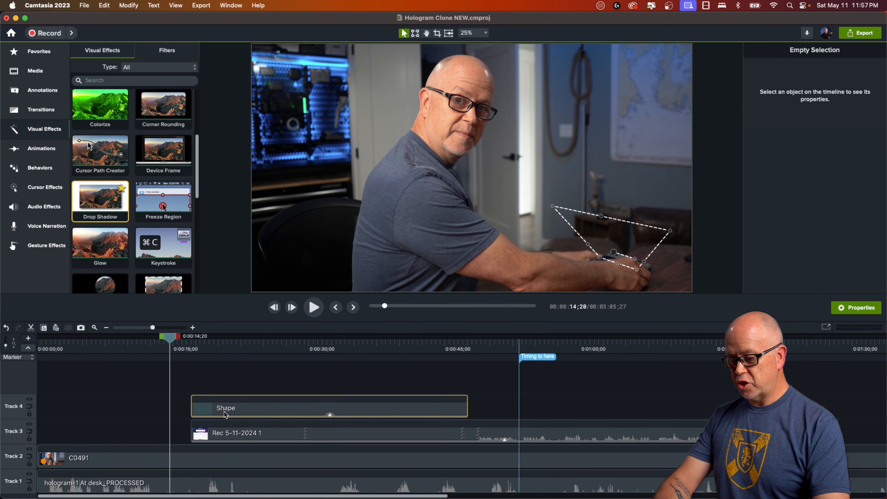
{"action": "left_click", "coordinate": [226, 438]}
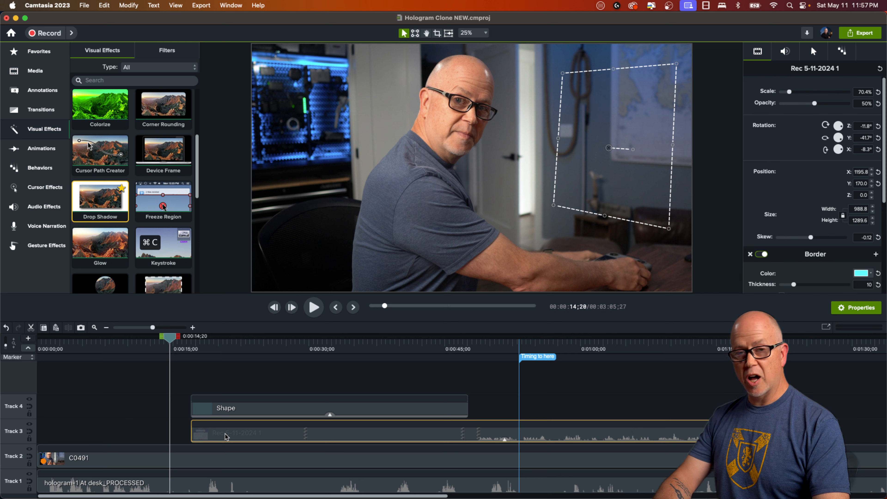
{"action": "left_click", "coordinate": [192, 390]}
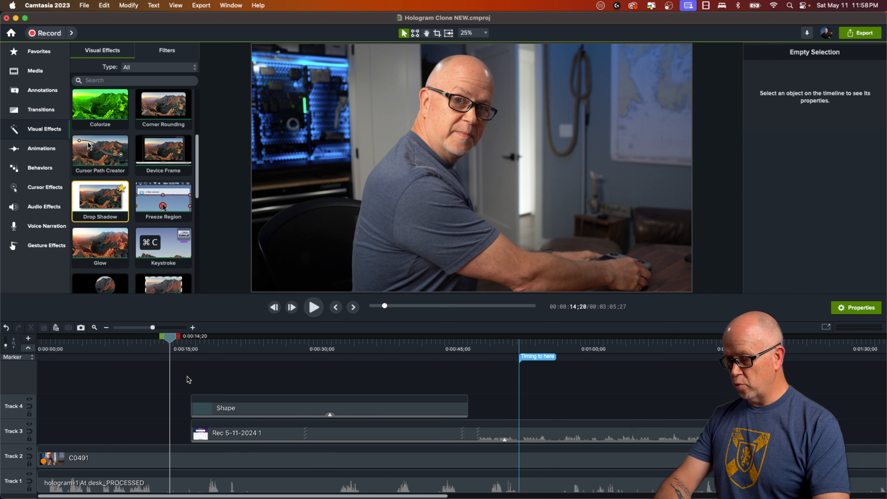
{"action": "left_click_drag", "start_coordinate": [172, 342], "coordinate": [167, 342]}
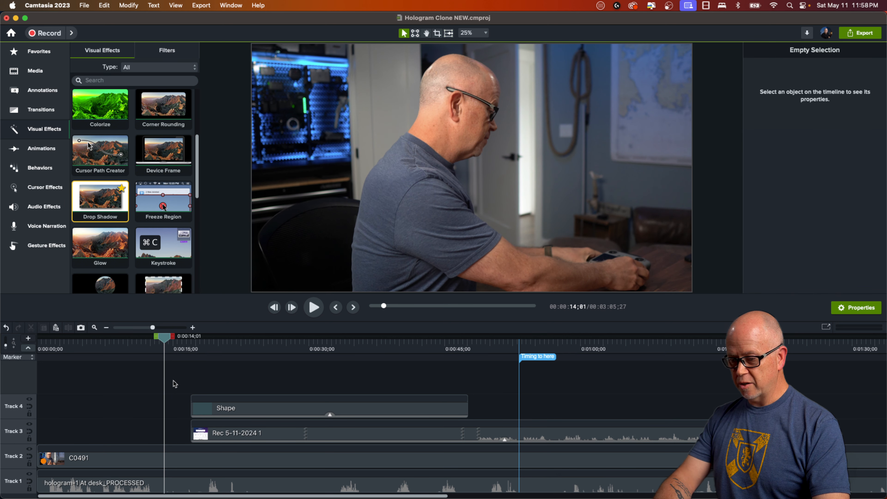
{"action": "key", "text": "space"}
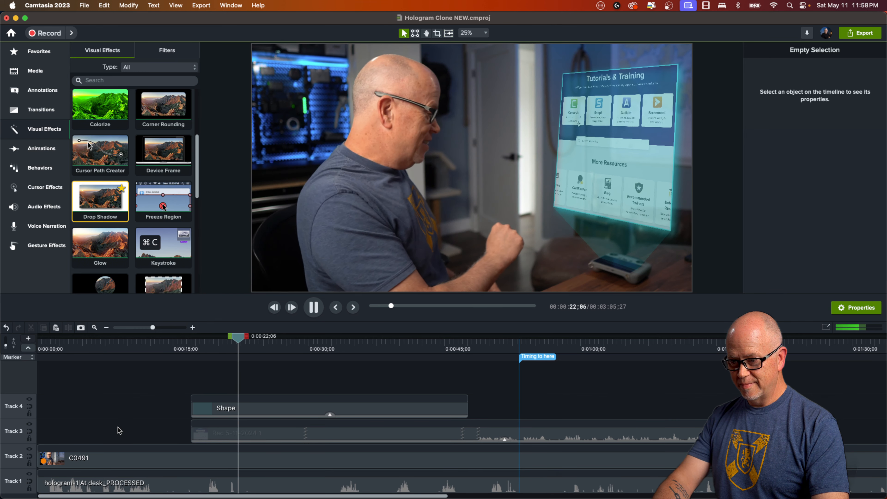
{"action": "key", "text": "space"}
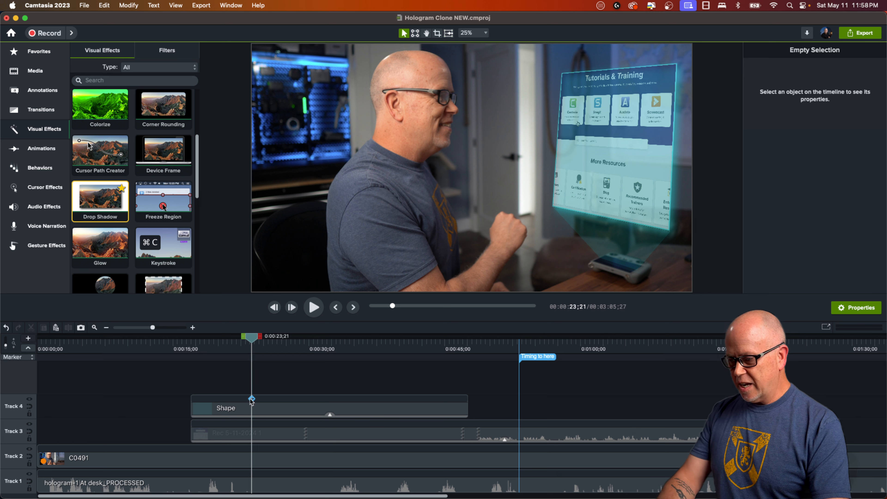
Step: Replay the line after 0:00:20 to find its end, and split the clips on all four tracks at 0:00:22;18
{"action": "left_click_drag", "start_coordinate": [254, 341], "coordinate": [223, 342]}
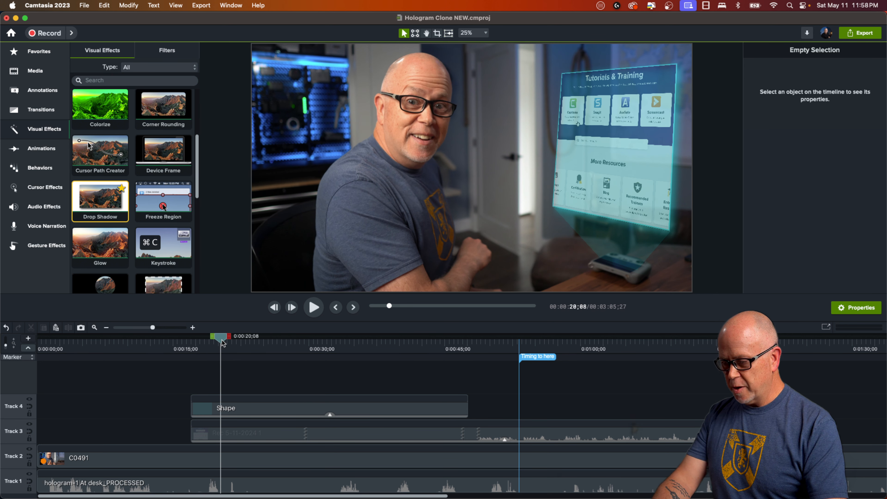
{"action": "key", "text": "space"}
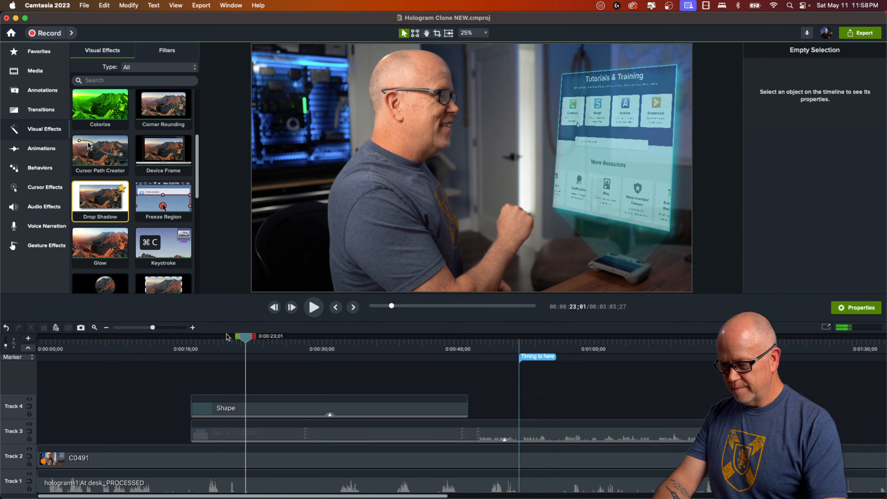
{"action": "left_click_drag", "start_coordinate": [254, 336], "coordinate": [223, 344]}
{"action": "key", "text": "space"}
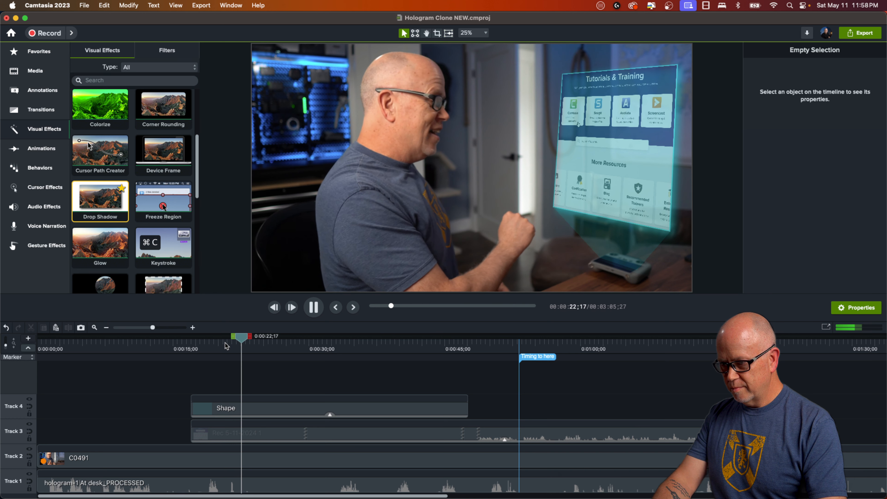
{"action": "key", "text": "space"}
{"action": "left_click_drag", "start_coordinate": [247, 341], "coordinate": [245, 341]}
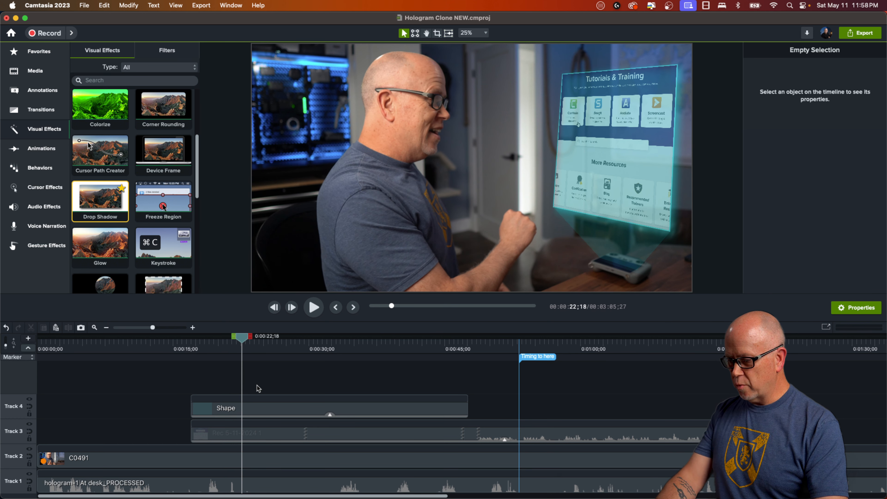
{"action": "left_click_drag", "start_coordinate": [258, 384], "coordinate": [279, 475]}
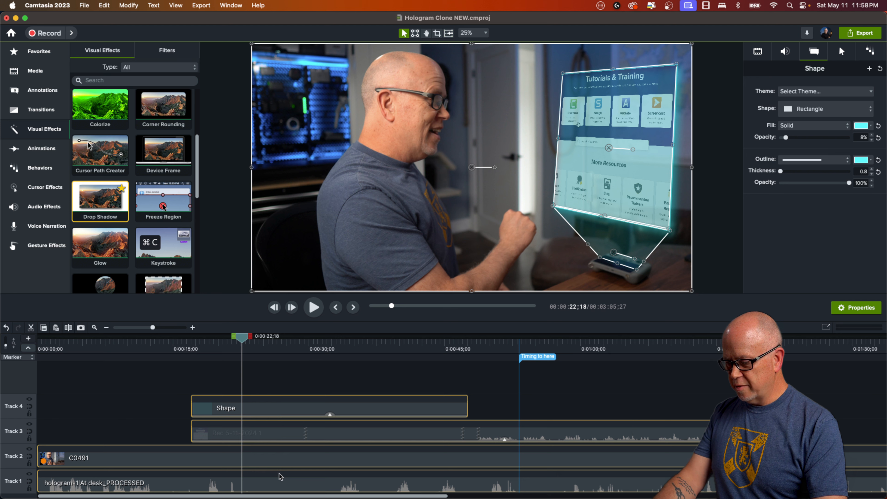
{"action": "key", "text": "super+t"}
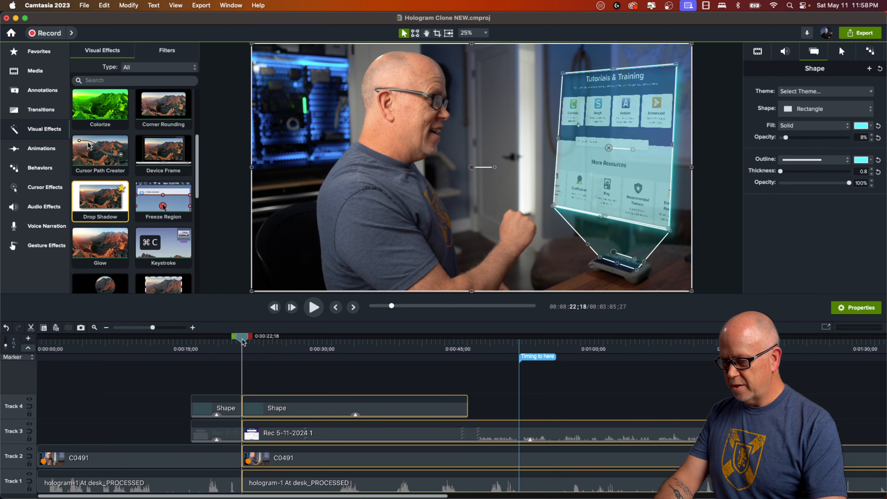
Step: Split all four tracks at 0:00:33;04 and delete the section between the two cuts, closing the gap
{"action": "key", "text": "period"}
{"action": "key", "text": "period"}
{"action": "key", "text": "period"}
{"action": "key", "text": "period"}
{"action": "key", "text": "period"}
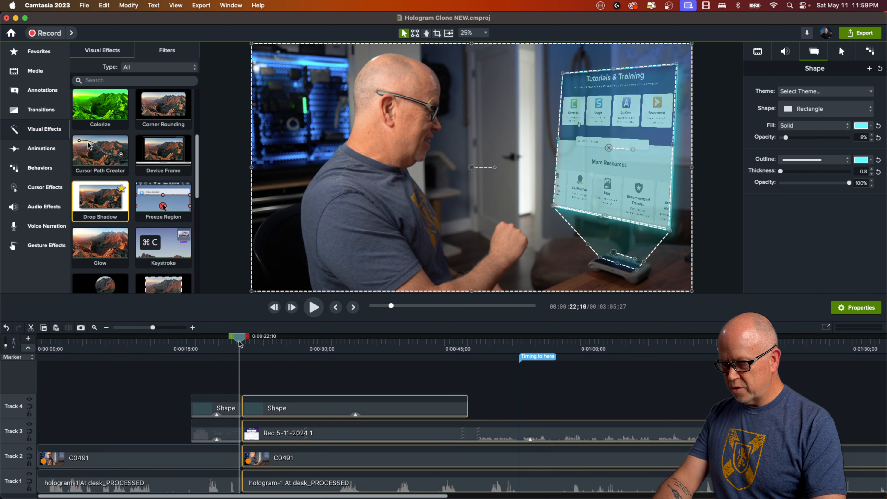
{"action": "left_click_drag", "start_coordinate": [243, 344], "coordinate": [337, 364]}
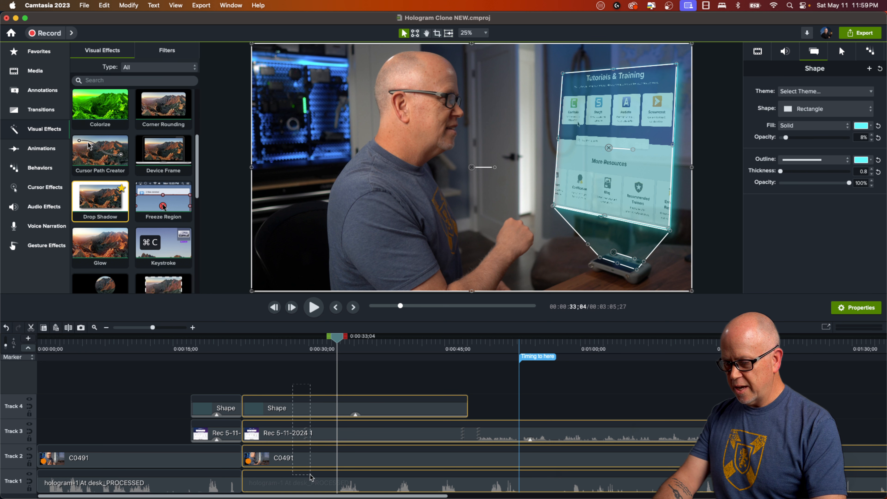
{"action": "key", "text": "super+t"}
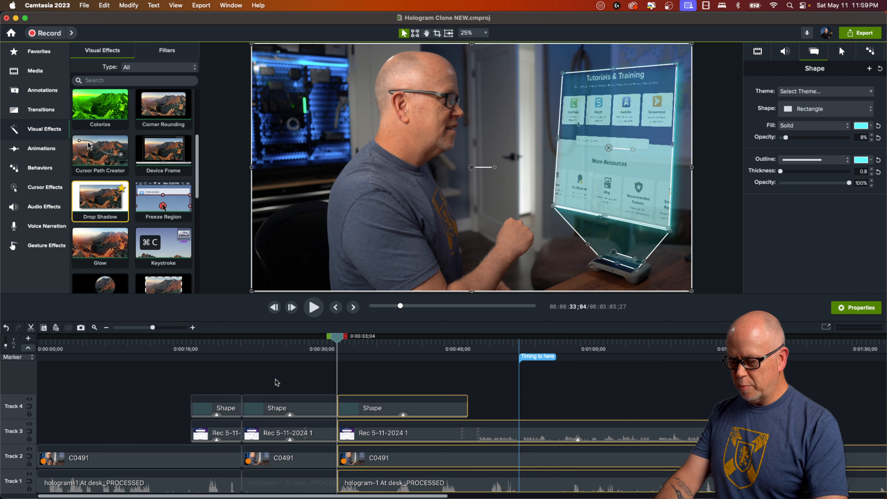
{"action": "left_click_drag", "start_coordinate": [265, 384], "coordinate": [304, 476]}
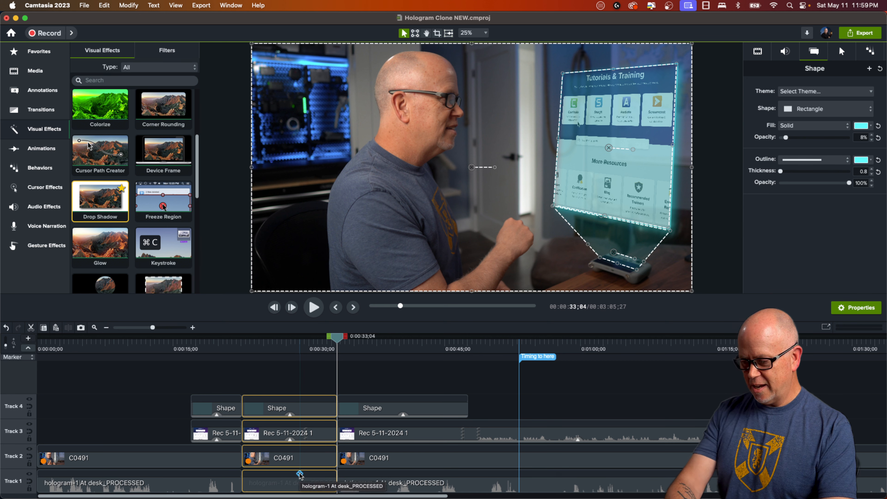
{"action": "key", "text": "Delete"}
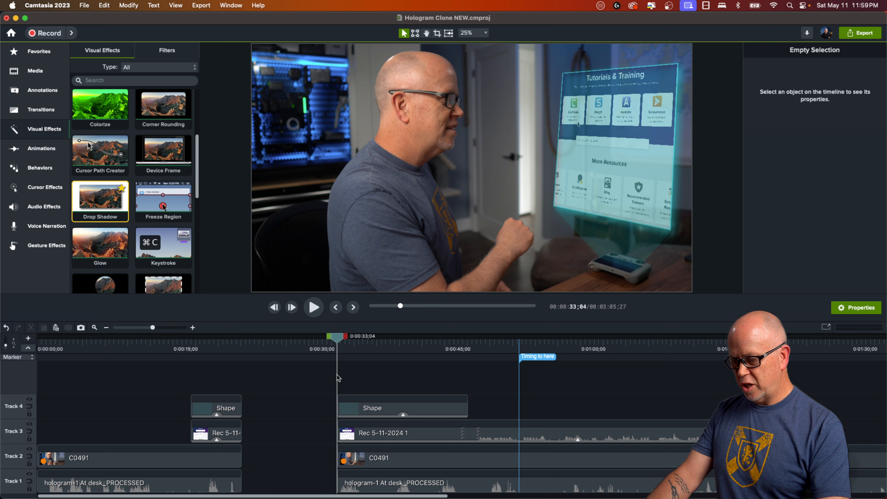
Step: Play back from 0:00:19;09 across the new cut to check how the two takes join
{"action": "left_click_drag", "start_coordinate": [337, 341], "coordinate": [235, 349]}
{"action": "left_click", "coordinate": [213, 346]}
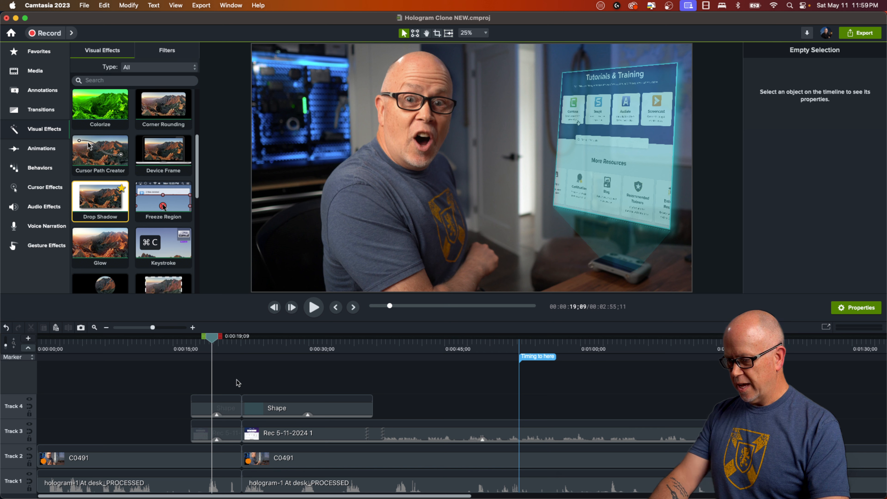
{"action": "key", "text": "space"}
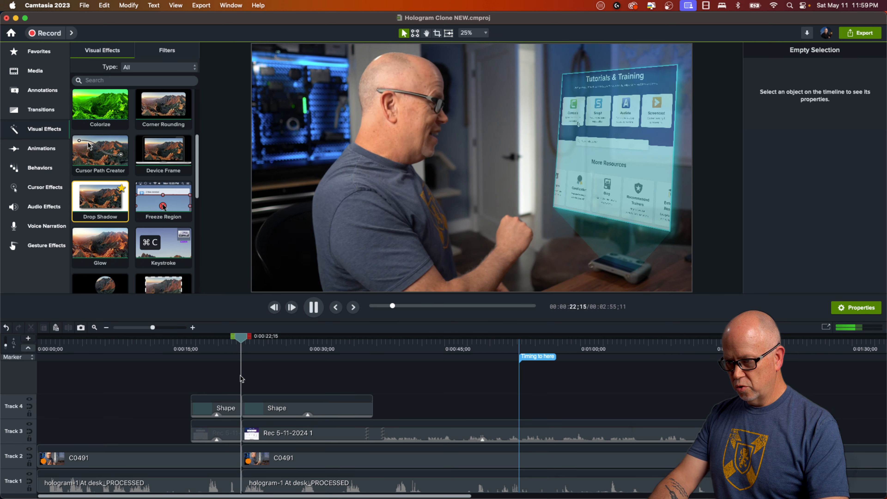
{"action": "key", "text": "space"}
Step: Zoom into the cut, split off the extra frames following it on all tracks, and remove them without leaving a gap
{"action": "left_click_drag", "start_coordinate": [268, 383], "coordinate": [289, 472]}
{"action": "left_click_drag", "start_coordinate": [153, 328], "coordinate": [163, 328]}
{"action": "left_click", "coordinate": [243, 338]}
{"action": "left_click", "coordinate": [270, 475], "text": "shift"}
{"action": "key", "text": "super+t"}
{"action": "key", "text": "super+BackSpace"}
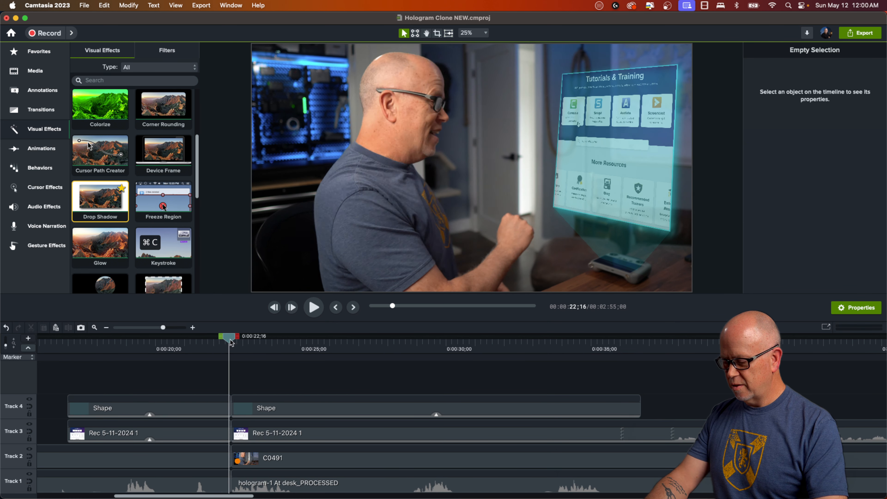
Step: Play back the trimmed cut and return the playhead to 0:00:22;13, just before the join
{"action": "key", "text": "space"}
{"action": "left_click", "coordinate": [188, 344]}
{"action": "key", "text": "super+z"}
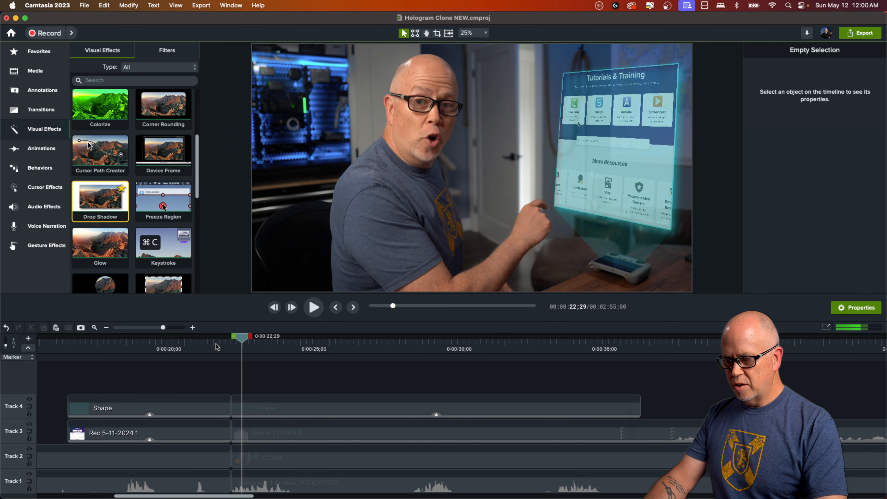
{"action": "left_click_drag", "start_coordinate": [243, 341], "coordinate": [227, 349]}
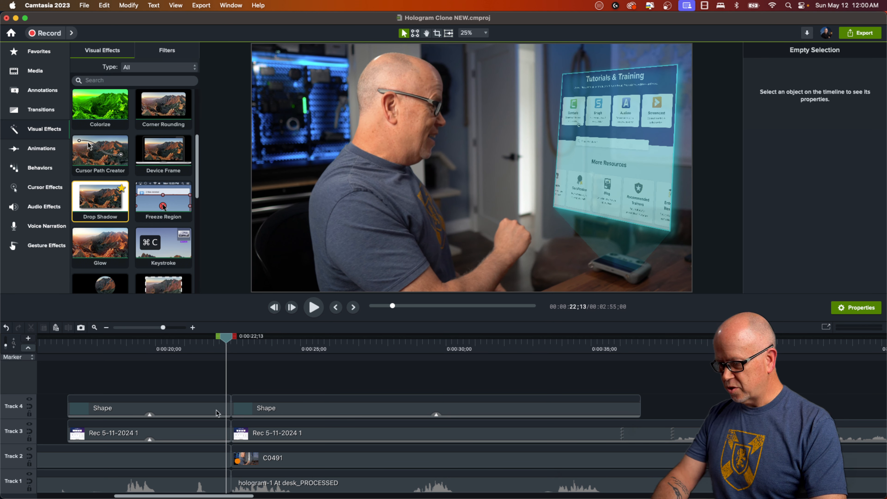
Step: Delete the beam shape piece before the cut on Track 4 and extend the remaining shape's start back to the screen recording's start
{"action": "left_click", "coordinate": [173, 412]}
{"action": "key", "text": "Delete"}
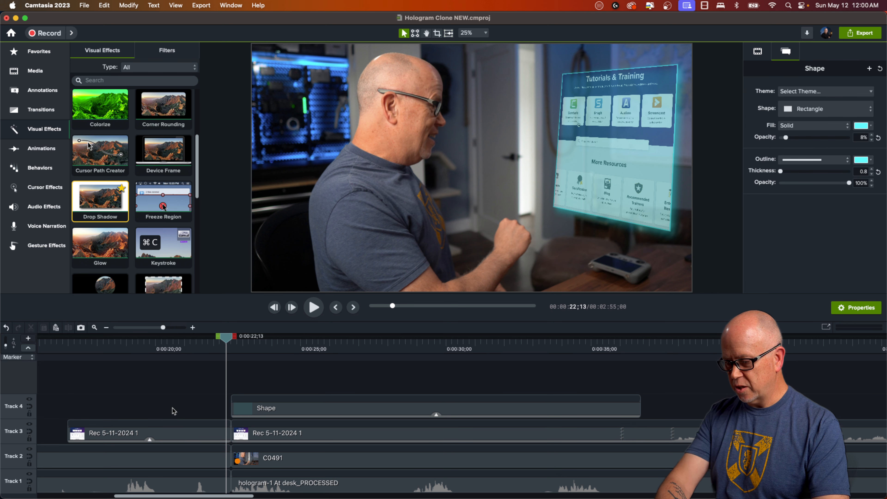
{"action": "left_click_drag", "start_coordinate": [234, 408], "coordinate": [71, 411]}
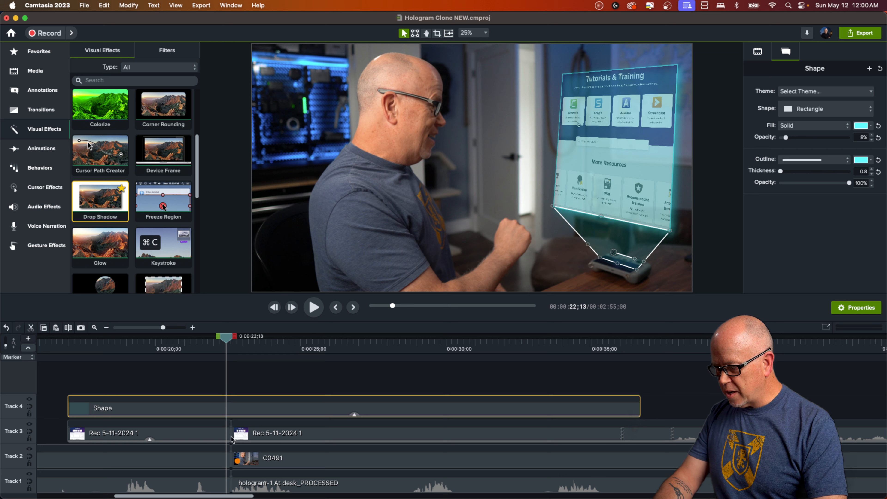
Step: Delete the screen recording piece before the cut on Track 3 and extend the remaining recording's start back to the beam shape's start
{"action": "left_click", "coordinate": [260, 437]}
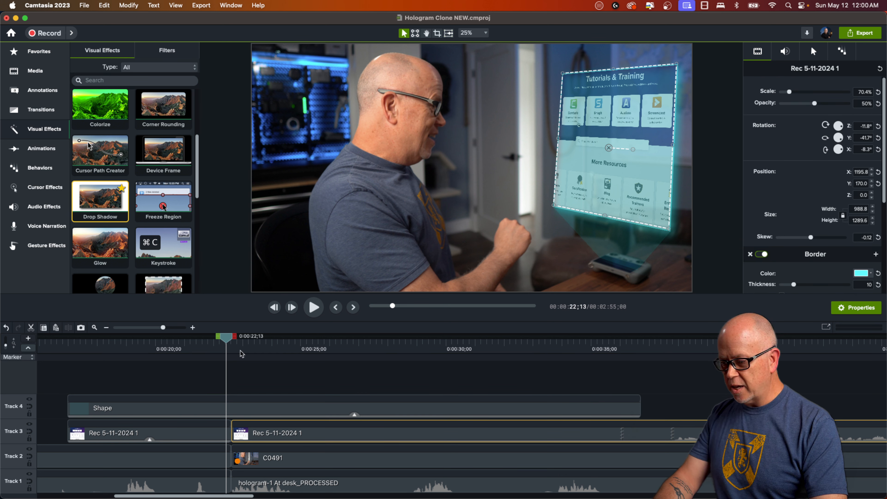
{"action": "left_click_drag", "start_coordinate": [227, 340], "coordinate": [144, 403]}
{"action": "left_click", "coordinate": [185, 439]}
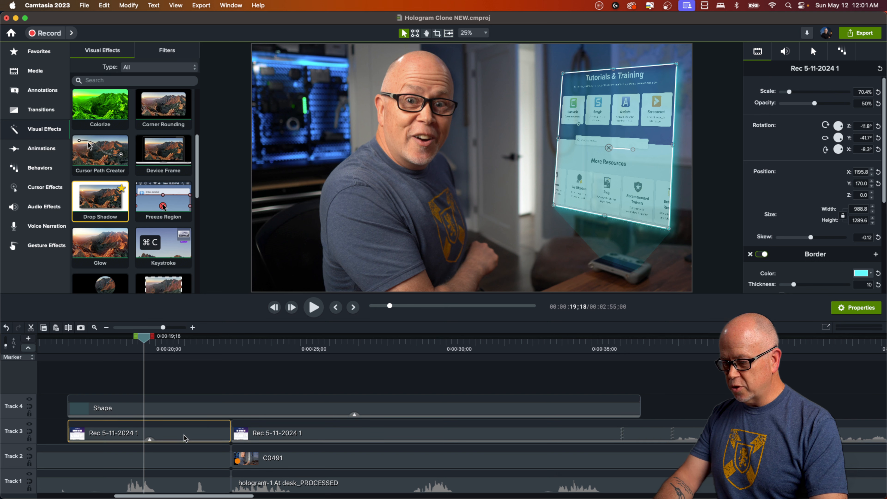
{"action": "key", "text": "Delete"}
{"action": "left_click", "coordinate": [236, 433]}
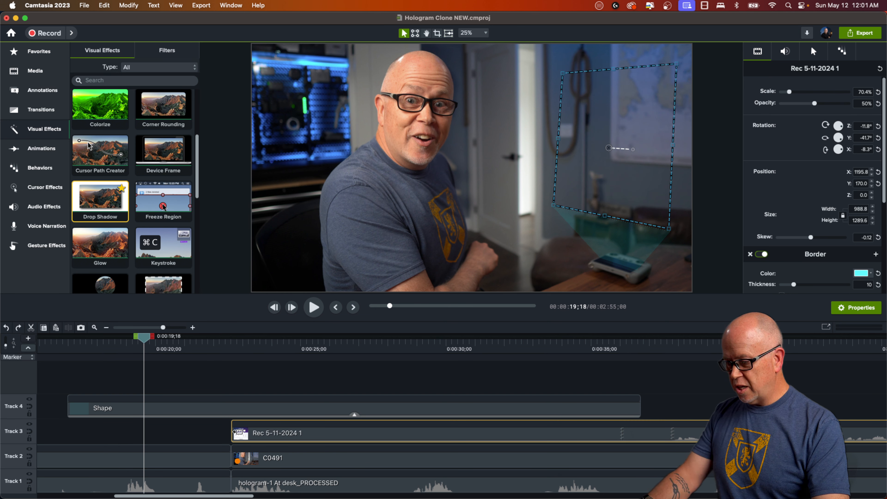
{"action": "left_click_drag", "start_coordinate": [236, 433], "coordinate": [68, 431]}
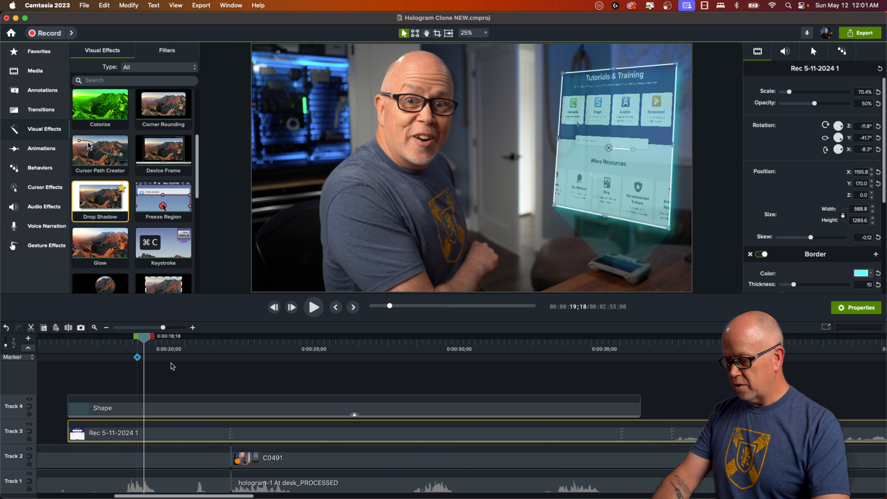
Step: Play back from 0:00:16;20 to check the hologram across the cut in the desk footage
{"action": "left_click", "coordinate": [59, 346]}
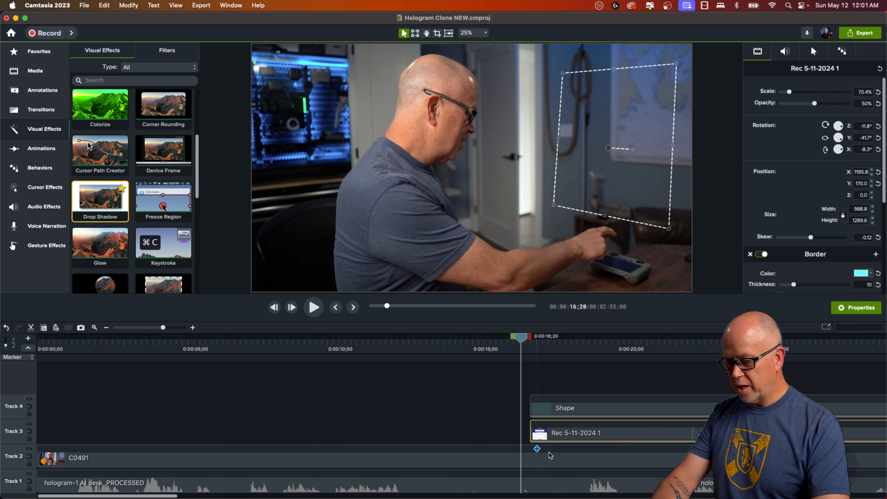
{"action": "scroll", "coordinate": [159, 496], "scroll_direction": "right", "scroll_amount": 10}
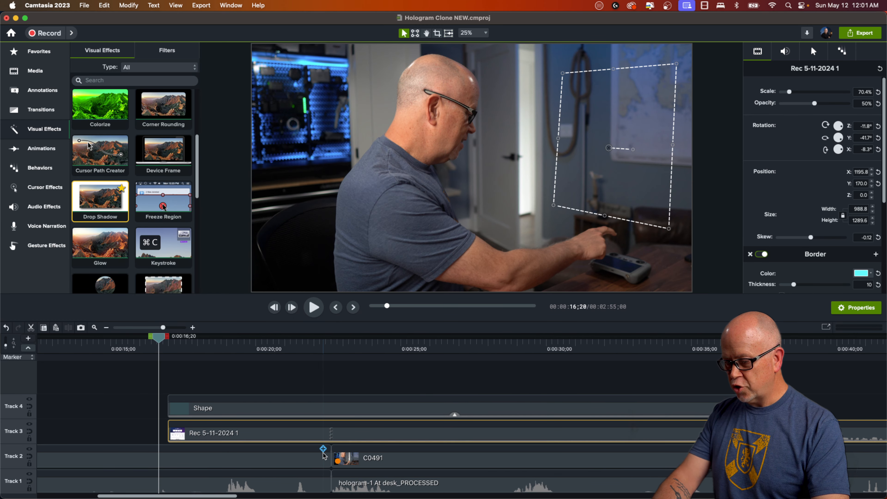
{"action": "key", "text": "space"}
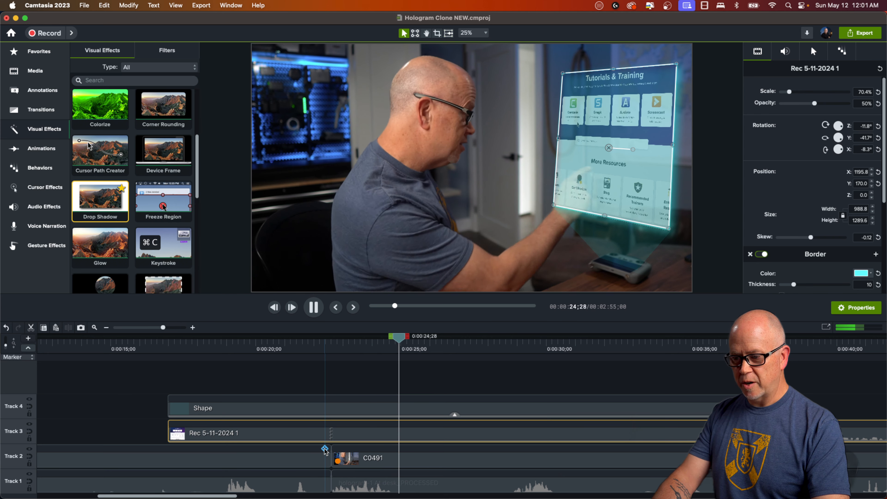
Step: Stop playback and park the playhead at 0:00:25;04, where the page in the screen recording changes
{"action": "key", "text": "space"}
{"action": "left_click_drag", "start_coordinate": [412, 381], "coordinate": [408, 400]}
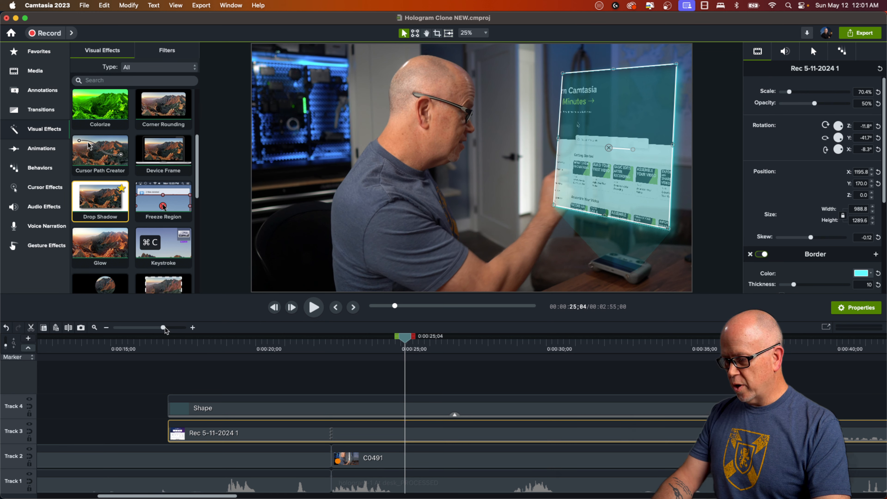
{"action": "left_click_drag", "start_coordinate": [165, 330], "coordinate": [177, 336]}
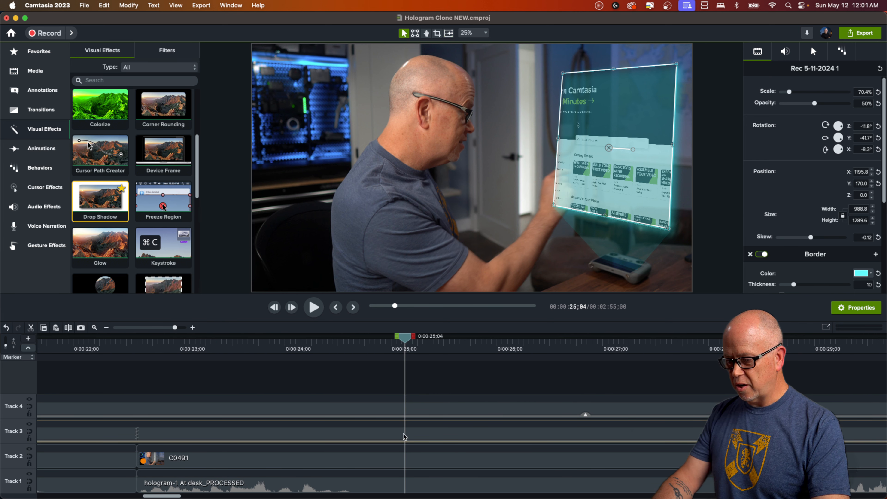
Step: Rename Track 3 as Screen
{"action": "double_click", "coordinate": [15, 432]}
{"action": "type", "text": "Sd"}
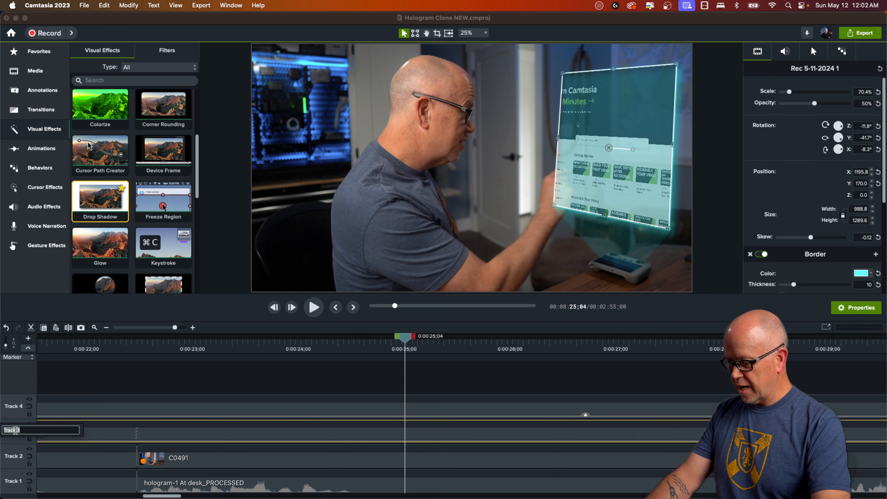
{"action": "type", "text": "reen"}
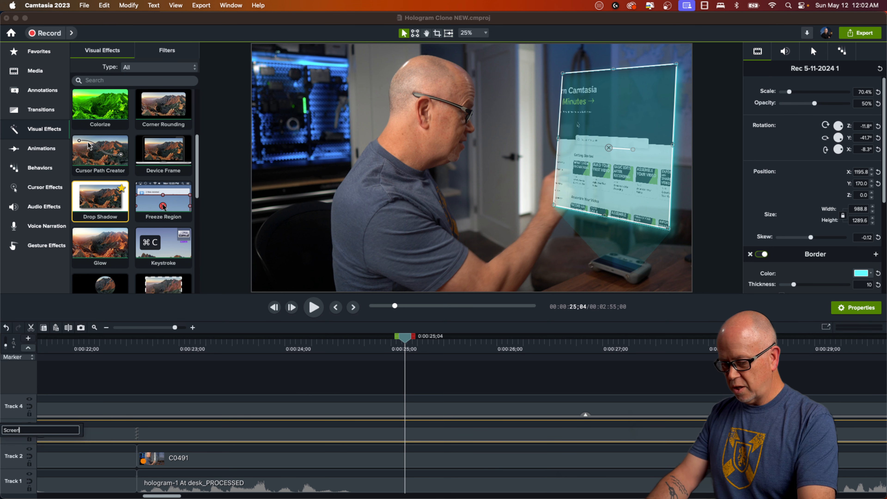
{"action": "key", "text": "Return"}
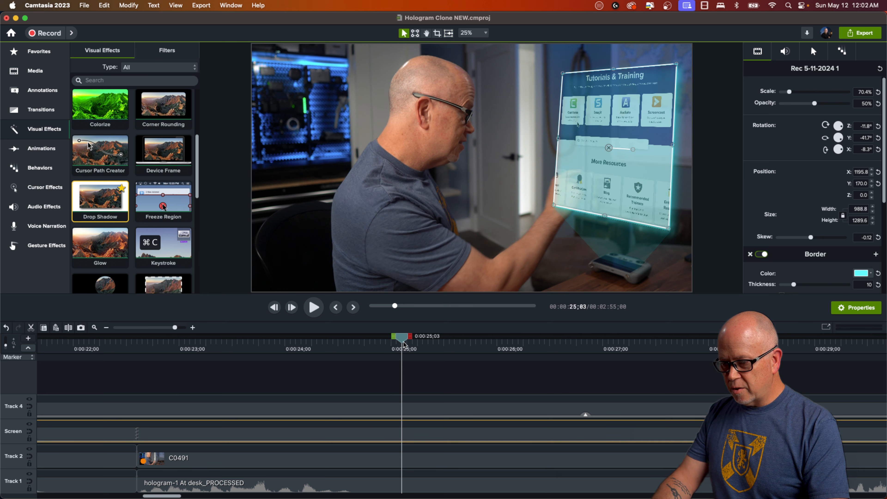
Step: Split the screen recording at 0:00:25;04 and shift the second piece's content upward inside its crop frame
{"action": "left_click_drag", "start_coordinate": [404, 342], "coordinate": [405, 343]}
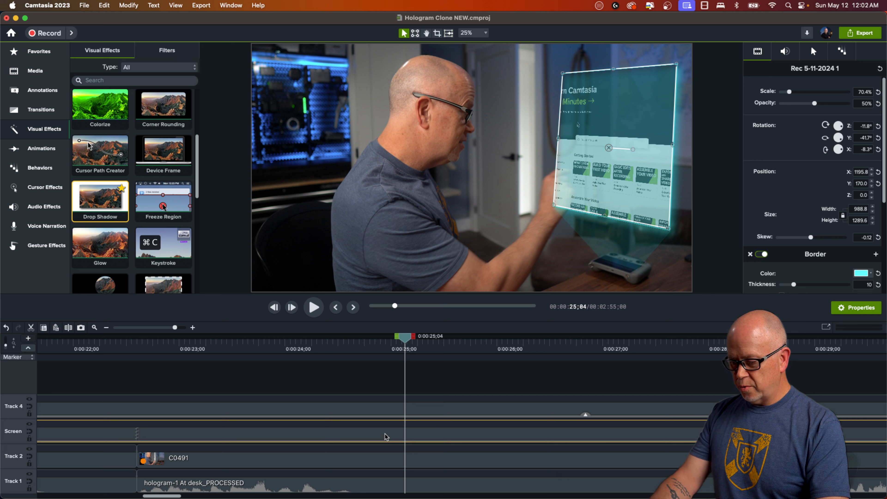
{"action": "key", "text": "s"}
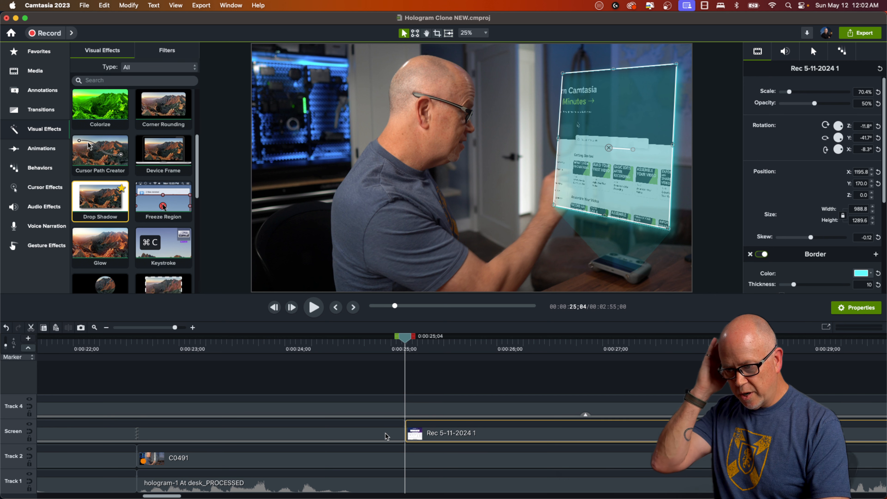
{"action": "left_click", "coordinate": [437, 34]}
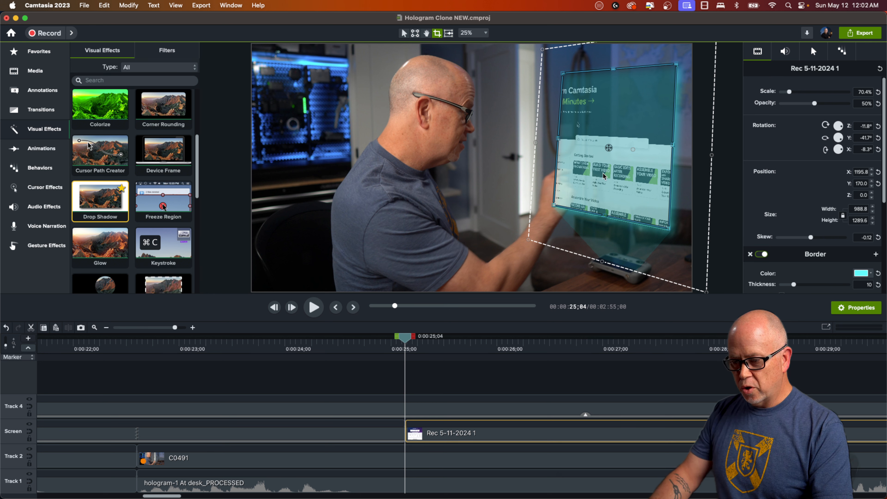
{"action": "left_click_drag", "start_coordinate": [601, 179], "coordinate": [598, 129]}
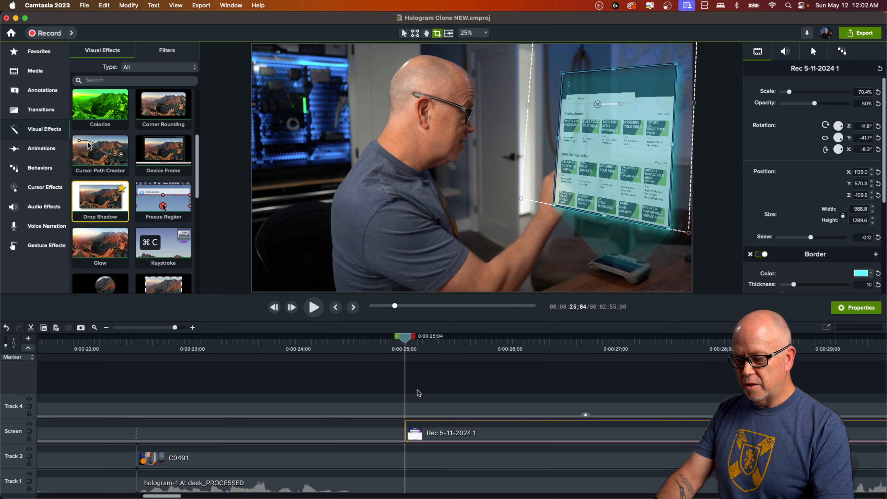
Step: Play back from 0:00:24;24 to check the page change across the split in the screen recording
{"action": "left_click_drag", "start_coordinate": [404, 337], "coordinate": [371, 344]}
{"action": "left_click", "coordinate": [385, 379]}
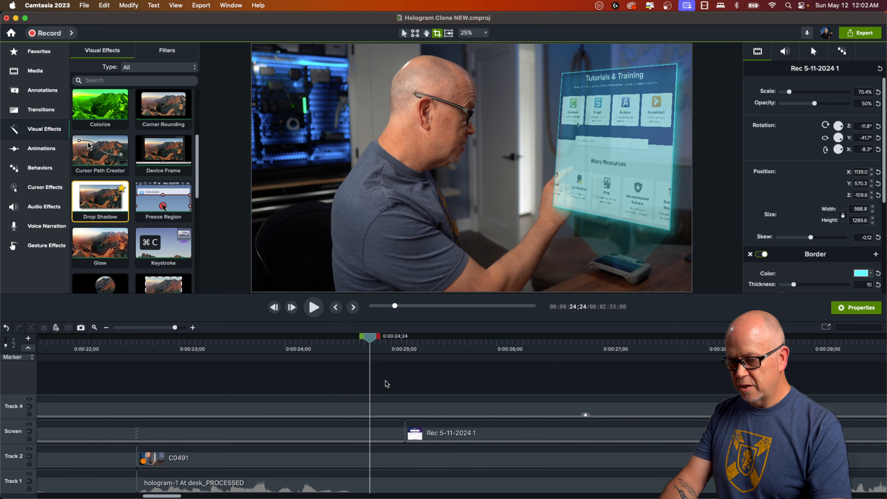
{"action": "key", "text": "space"}
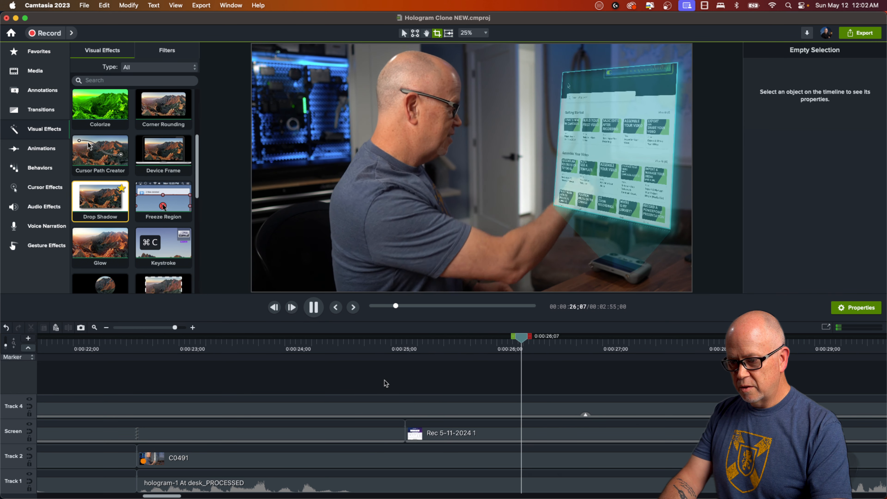
{"action": "key", "text": "space"}
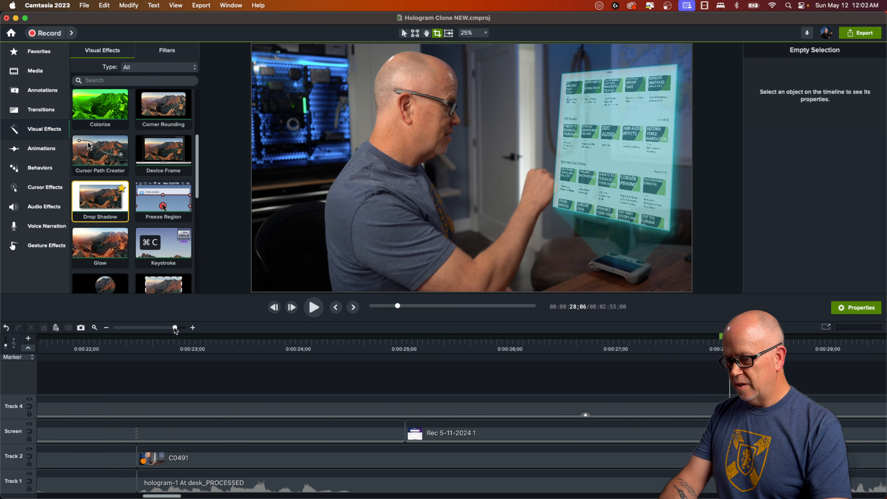
Step: Duplicate the second C0491 desk clip onto a new track and move that track above the beam shape's track
{"action": "left_click_drag", "start_coordinate": [174, 329], "coordinate": [165, 328]}
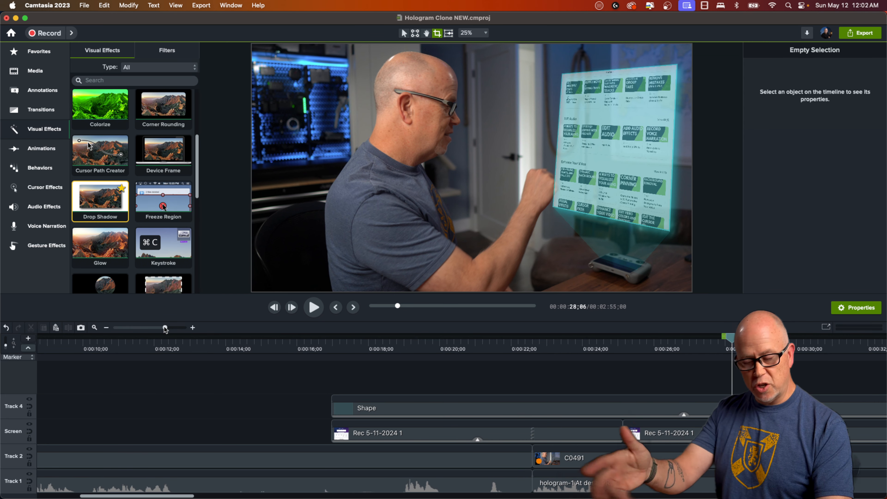
{"action": "left_click_drag", "start_coordinate": [166, 329], "coordinate": [153, 329]}
{"action": "left_click", "coordinate": [344, 342]}
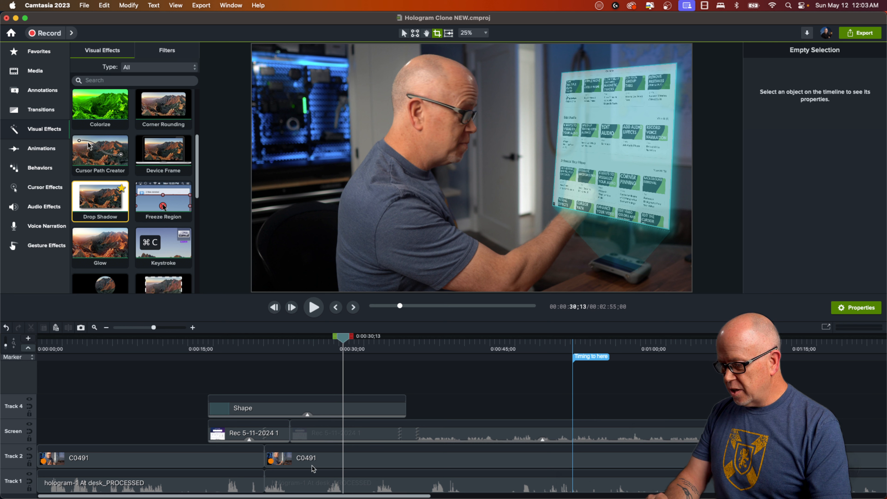
{"action": "left_click", "coordinate": [309, 460]}
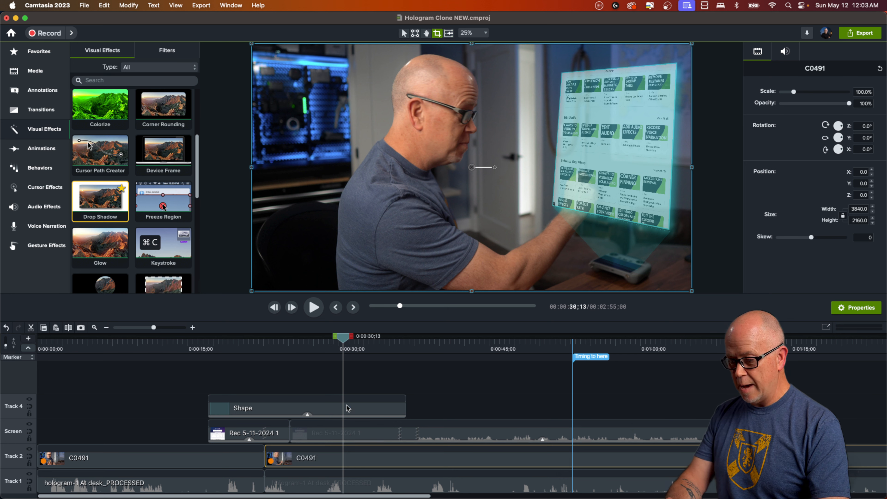
{"action": "left_click", "coordinate": [278, 473]}
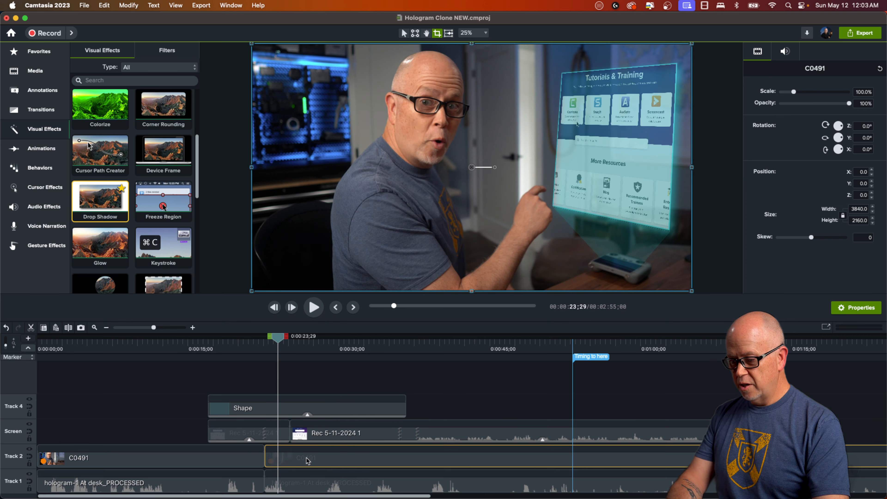
{"action": "left_click_drag", "start_coordinate": [280, 340], "coordinate": [303, 350]}
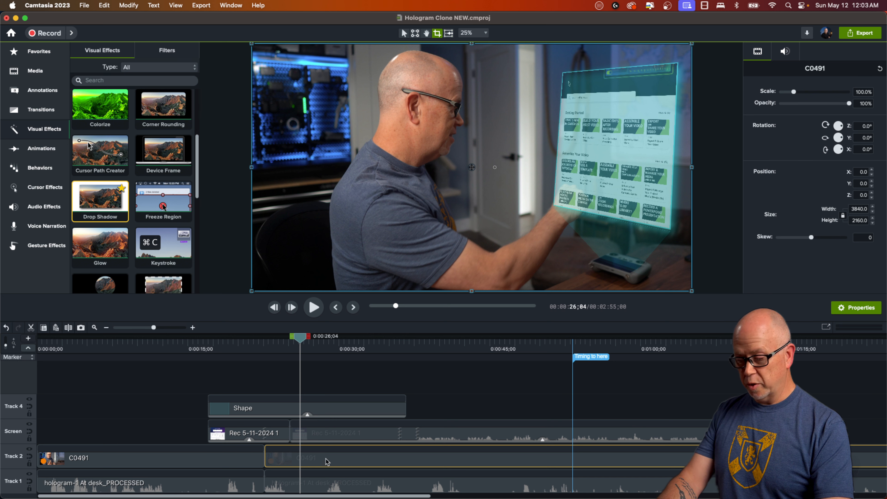
{"action": "left_click_drag", "start_coordinate": [327, 461], "coordinate": [292, 436]}
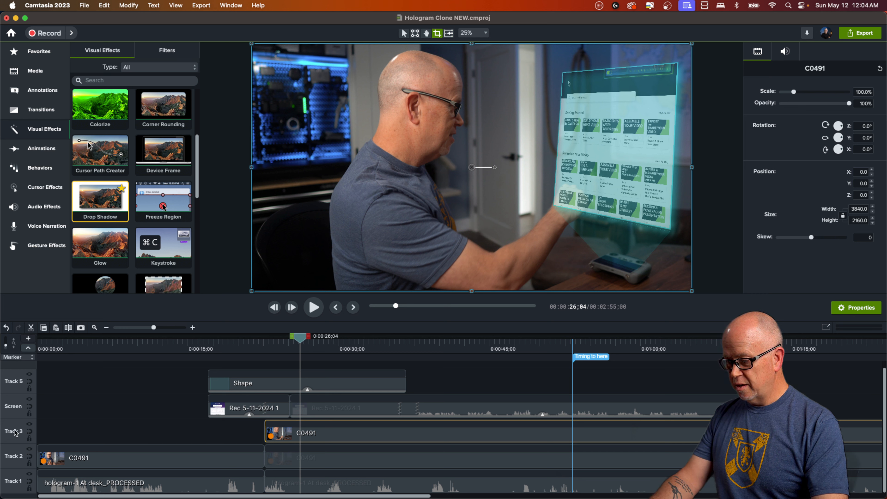
{"action": "left_click_drag", "start_coordinate": [16, 432], "coordinate": [25, 390]}
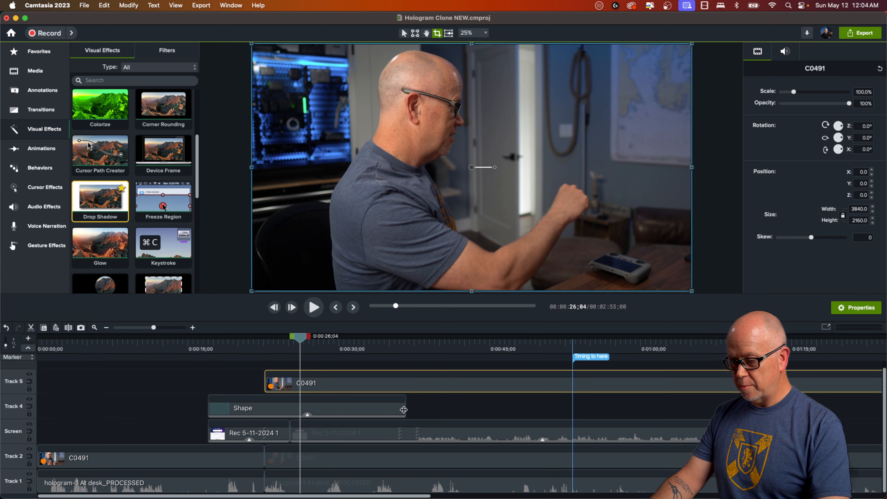
Step: Extend the end of the beam shape on Track 4 past 0:01:00 and place the playhead at 0:00:27;22
{"action": "left_click_drag", "start_coordinate": [403, 411], "coordinate": [711, 410]}
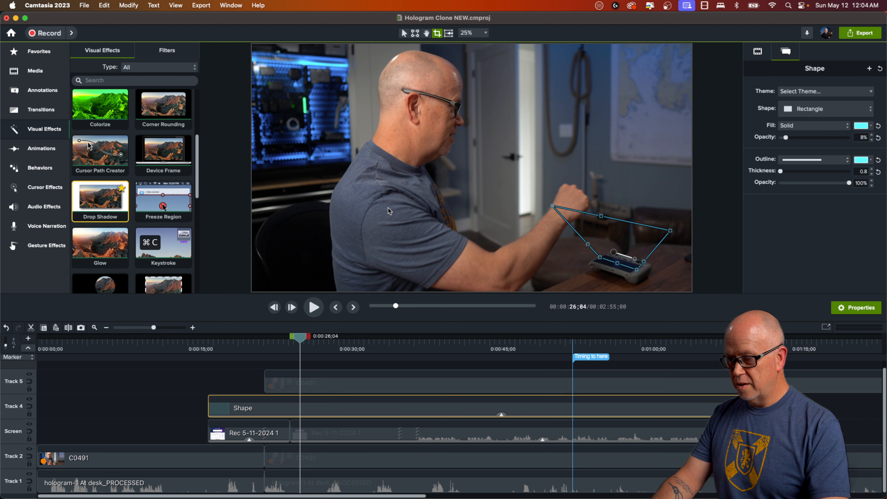
{"action": "left_click", "coordinate": [307, 384]}
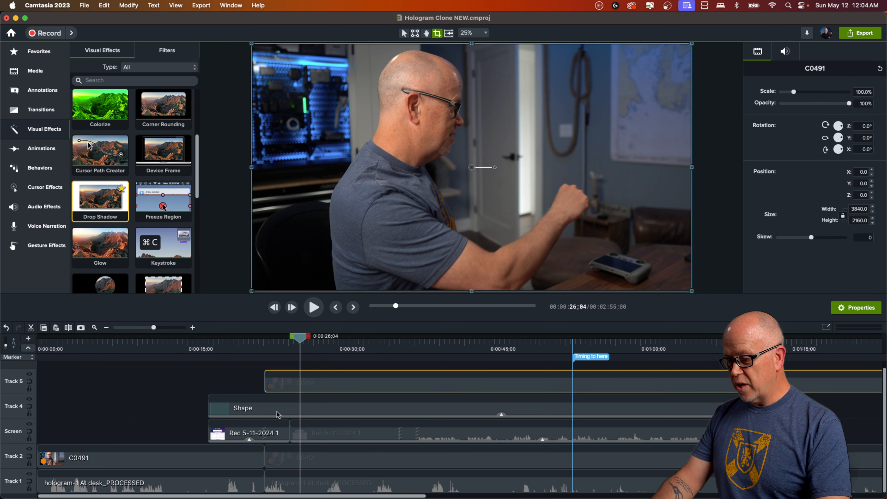
{"action": "left_click_drag", "start_coordinate": [303, 339], "coordinate": [319, 356]}
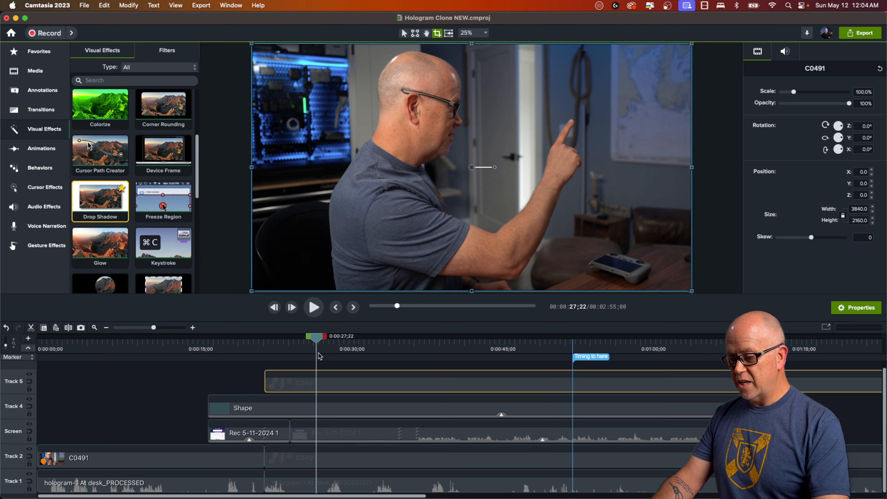
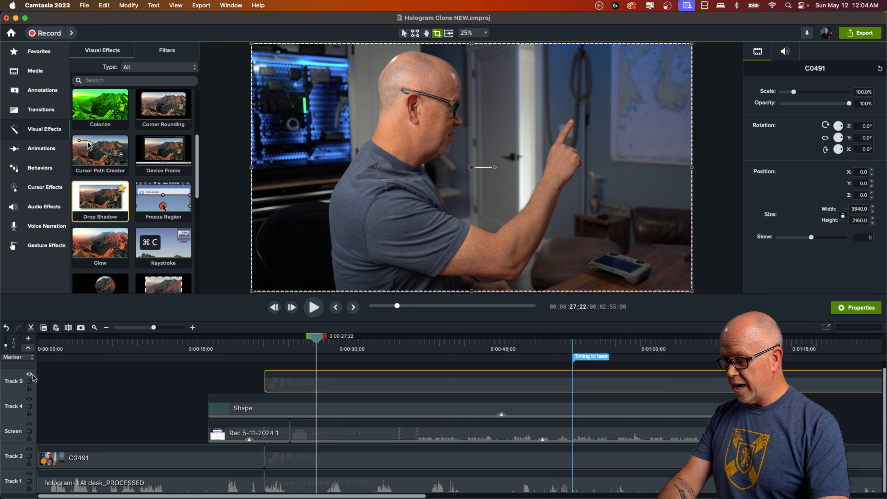
Step: Hide Track 5 and show it again to compare the duplicated desk clip with the hologram layers beneath
{"action": "left_click", "coordinate": [30, 376]}
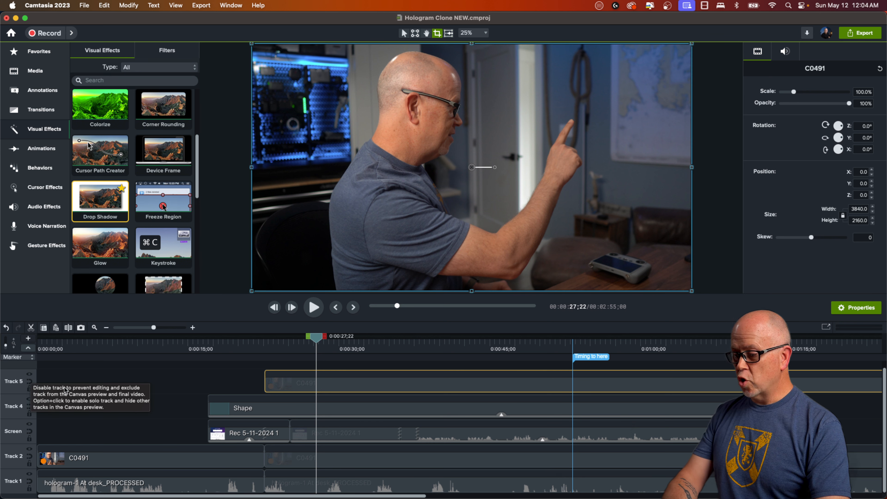
{"action": "left_click", "coordinate": [29, 375]}
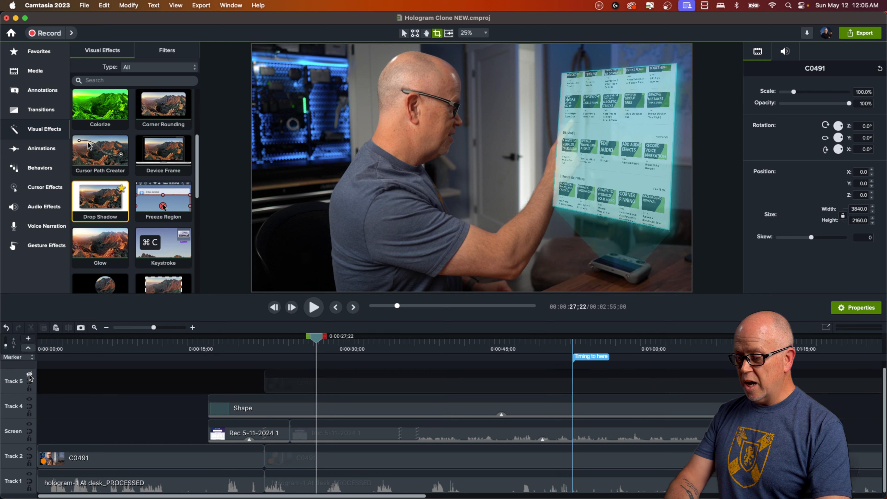
{"action": "left_click", "coordinate": [30, 375]}
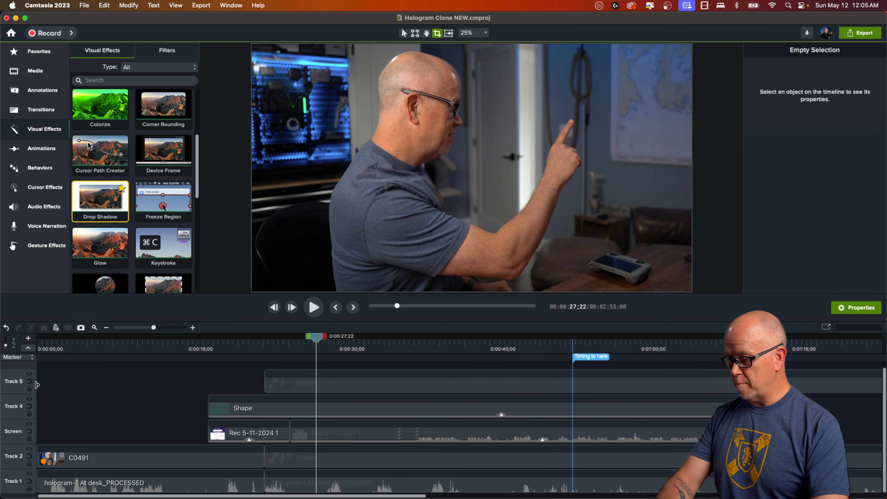
Step: Solo Track 5 so the preview shows only the duplicated desk clip
{"action": "left_click", "coordinate": [30, 375], "text": "alt"}
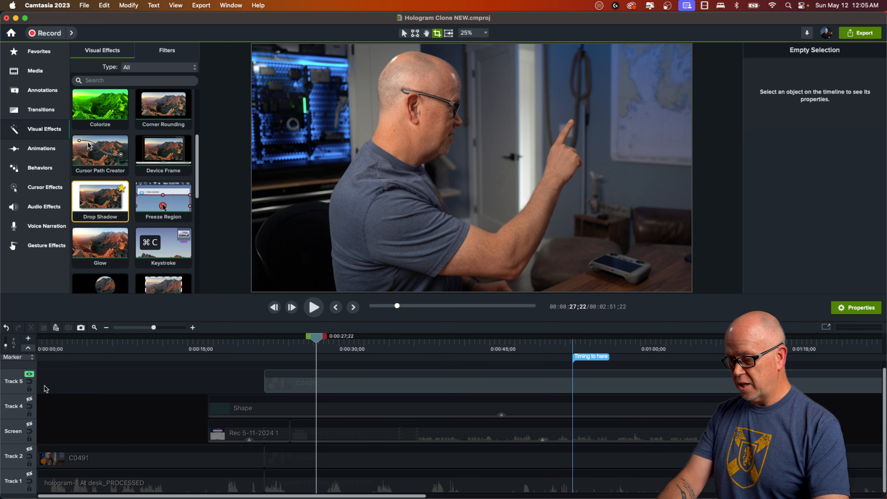
{"action": "left_click", "coordinate": [30, 375]}
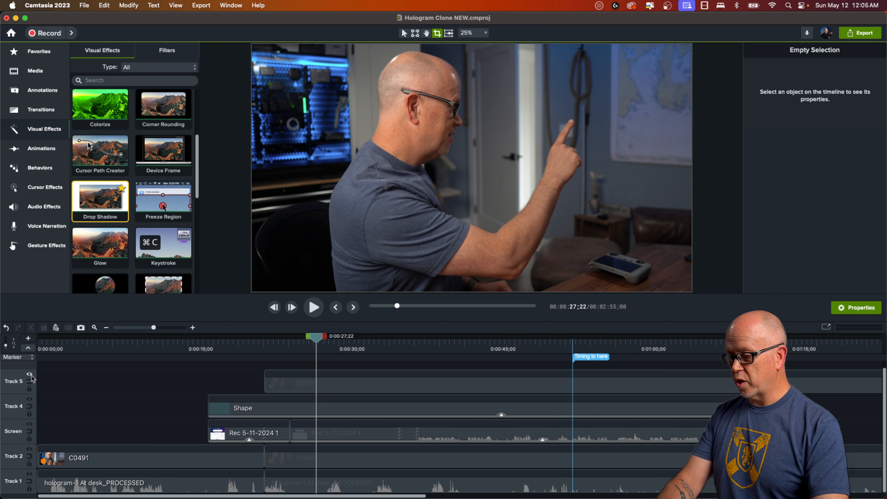
{"action": "left_click", "coordinate": [30, 375]}
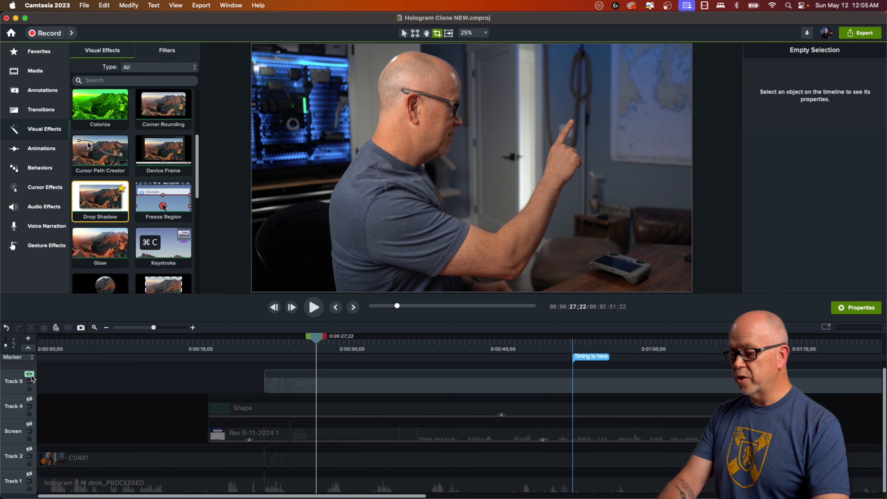
Step: Apply the Background Removal effect to the duplicated C0491 clip on Track 5
{"action": "left_click", "coordinate": [338, 387]}
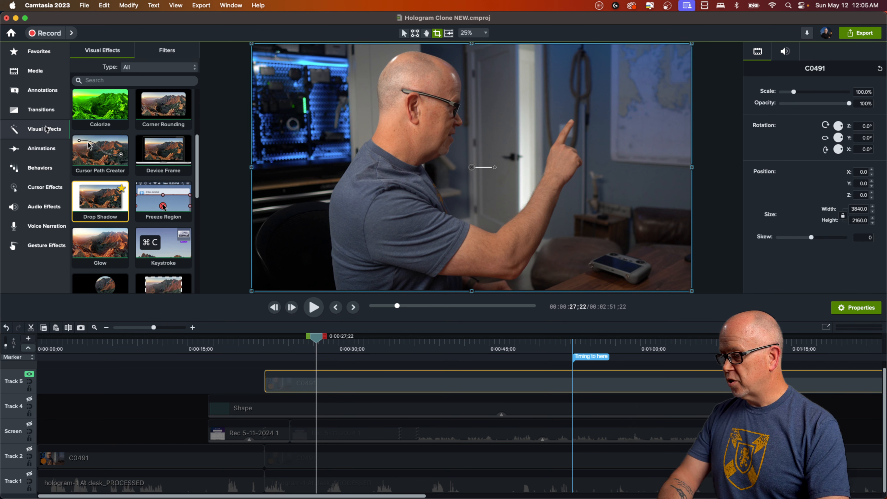
{"action": "left_click", "coordinate": [38, 130]}
{"action": "left_click", "coordinate": [38, 129]}
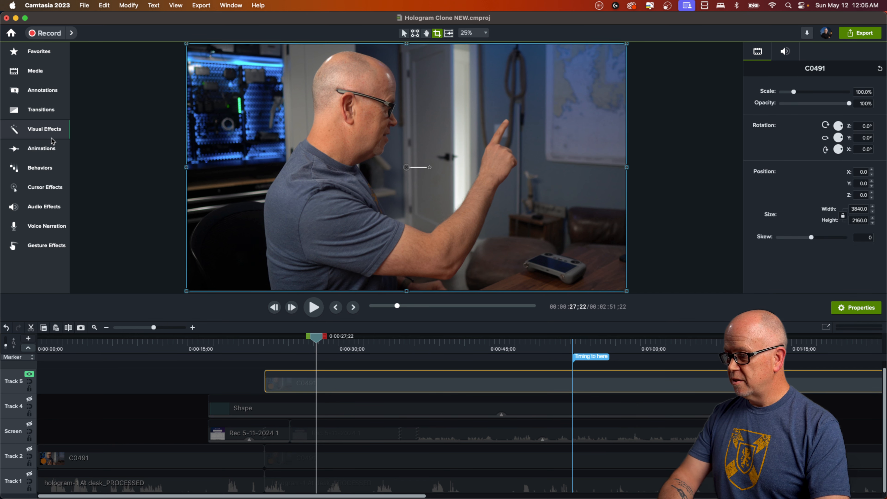
{"action": "scroll", "coordinate": [112, 171], "scroll_direction": "up", "scroll_amount": 4}
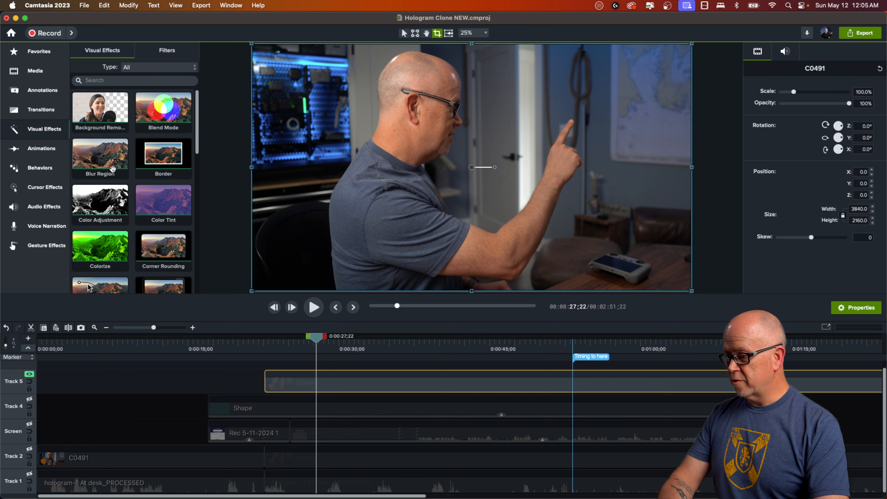
{"action": "left_click_drag", "start_coordinate": [101, 114], "coordinate": [337, 386]}
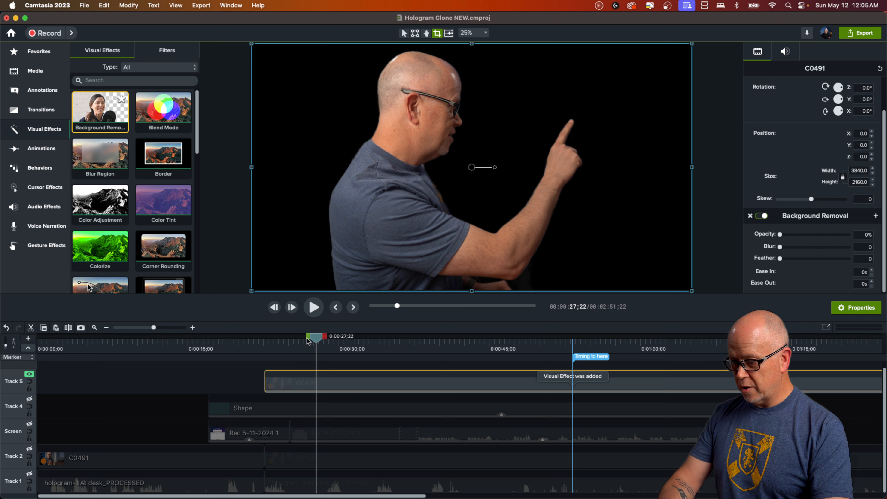
Step: Turn off solo on Track 5 and scrub to 0:00:26;21 to check the hand in front of the hologram
{"action": "left_click_drag", "start_coordinate": [308, 342], "coordinate": [287, 345]}
{"action": "left_click", "coordinate": [30, 374]}
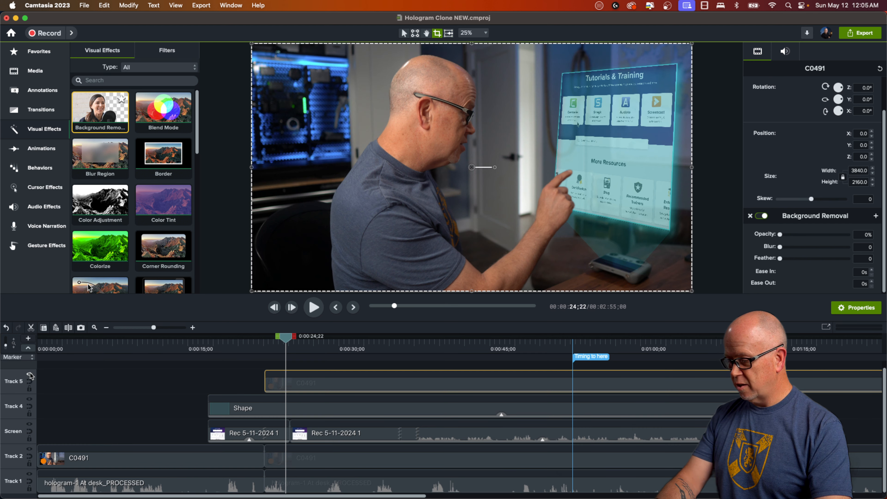
{"action": "left_click_drag", "start_coordinate": [285, 344], "coordinate": [308, 357]}
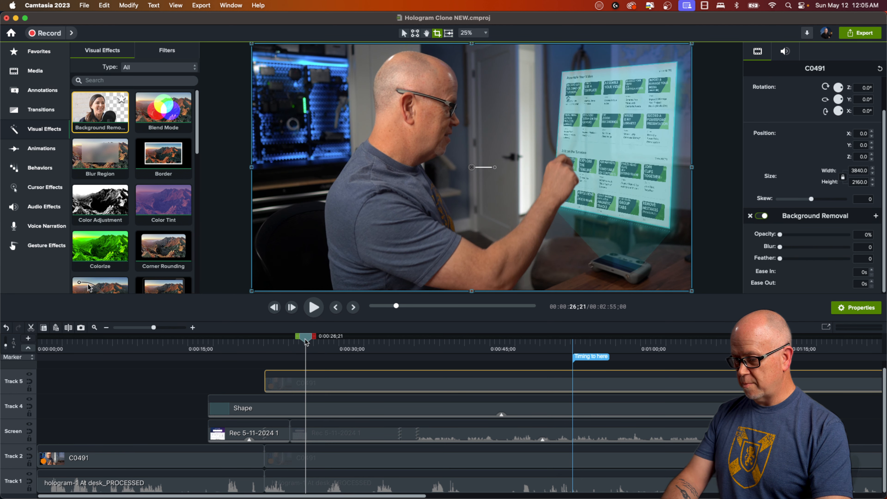
Step: Add a Custom animation starting at about 0:00:30;19 to the Rec 5-11-2024 1 clip on the Screen track
{"action": "left_click", "coordinate": [347, 341]}
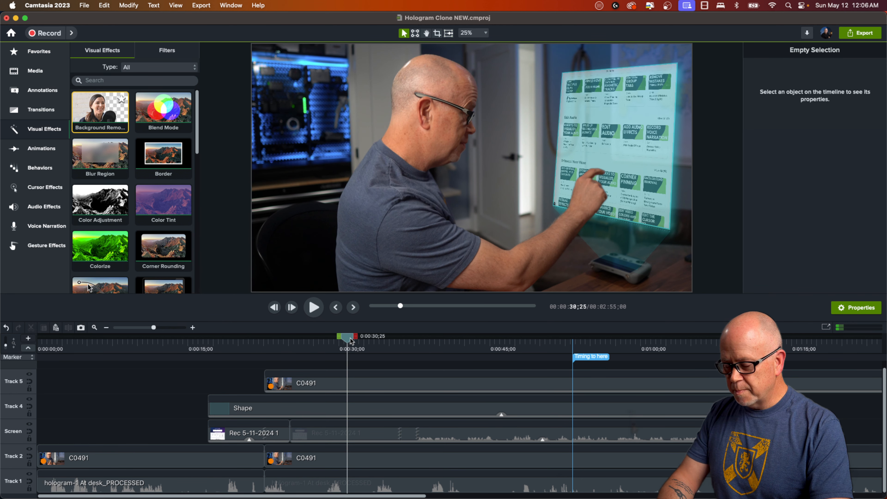
{"action": "left_click_drag", "start_coordinate": [352, 341], "coordinate": [350, 342]}
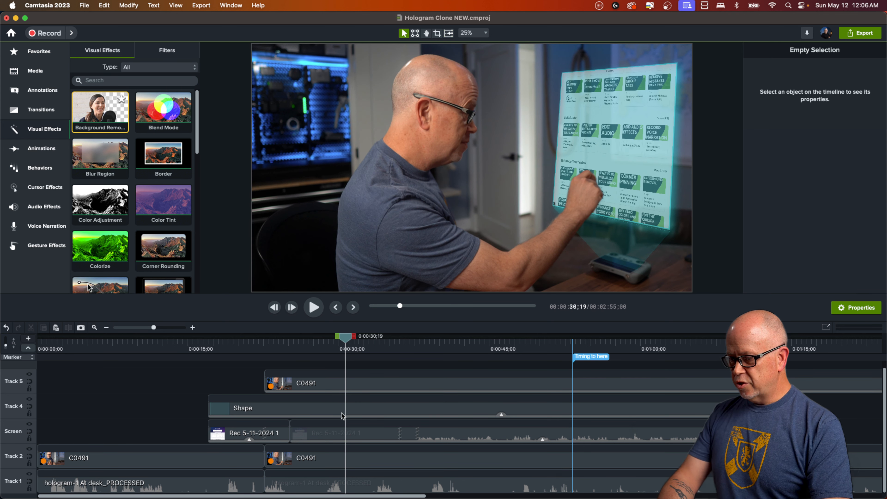
{"action": "left_click", "coordinate": [366, 434]}
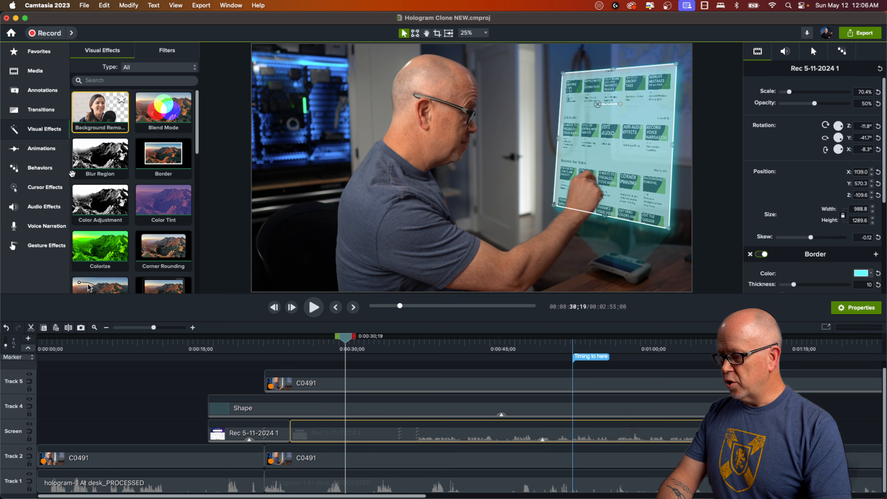
{"action": "left_click", "coordinate": [41, 150]}
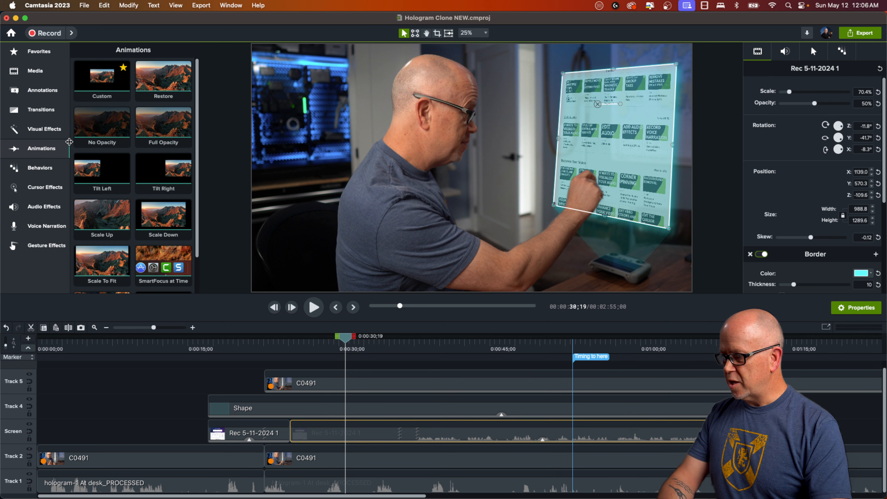
{"action": "left_click_drag", "start_coordinate": [100, 82], "coordinate": [358, 440]}
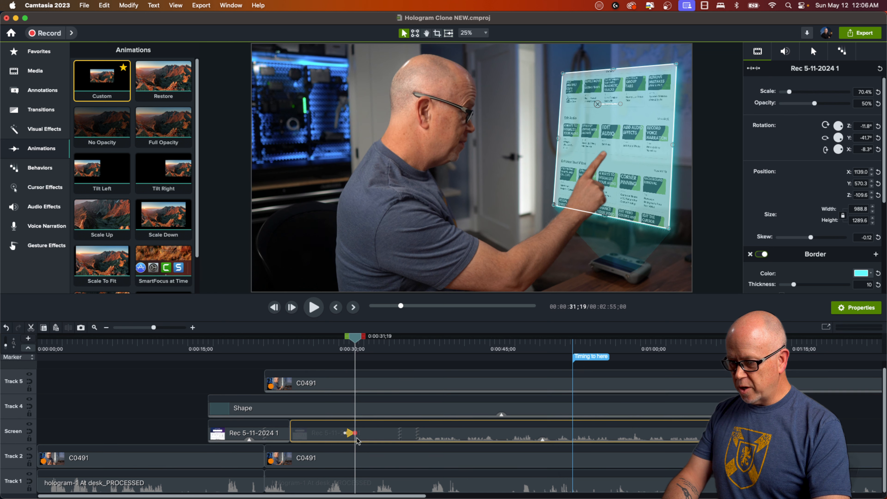
Step: Extend the end of the custom animation to about 0:00:31;22, where the finger touches the hologram
{"action": "left_click_drag", "start_coordinate": [154, 328], "coordinate": [165, 327]}
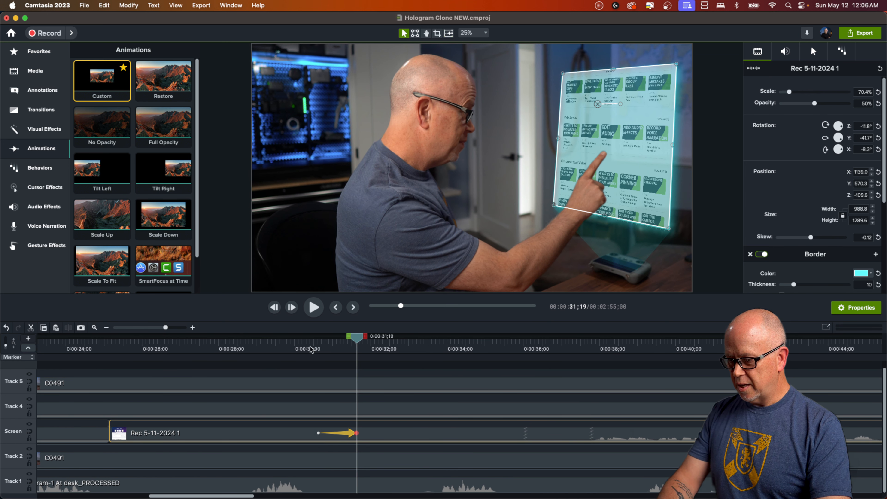
{"action": "left_click_drag", "start_coordinate": [351, 346], "coordinate": [365, 359]}
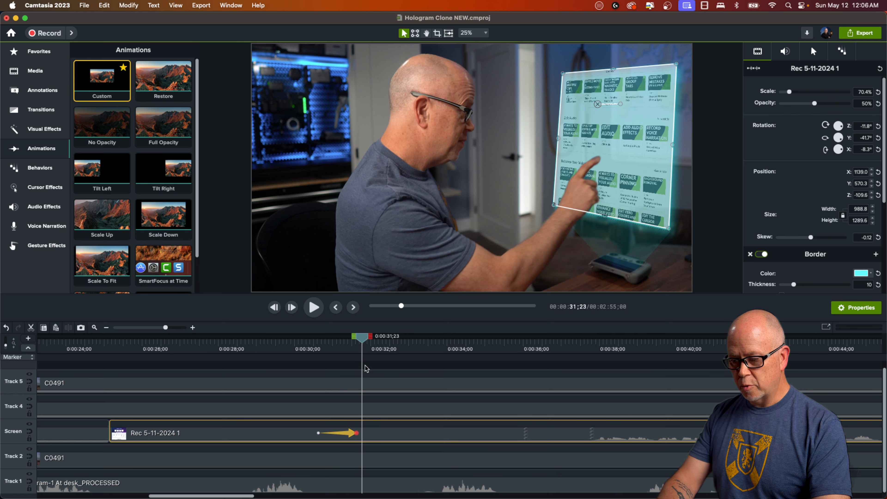
{"action": "left_click_drag", "start_coordinate": [358, 436], "coordinate": [361, 435]}
Step: Play the animated section from about 0:00:30 and the footage from 0:00:33;25 to 0:00:36;05 to review the hand gestures
{"action": "left_click", "coordinate": [308, 349]}
{"action": "key", "text": "space"}
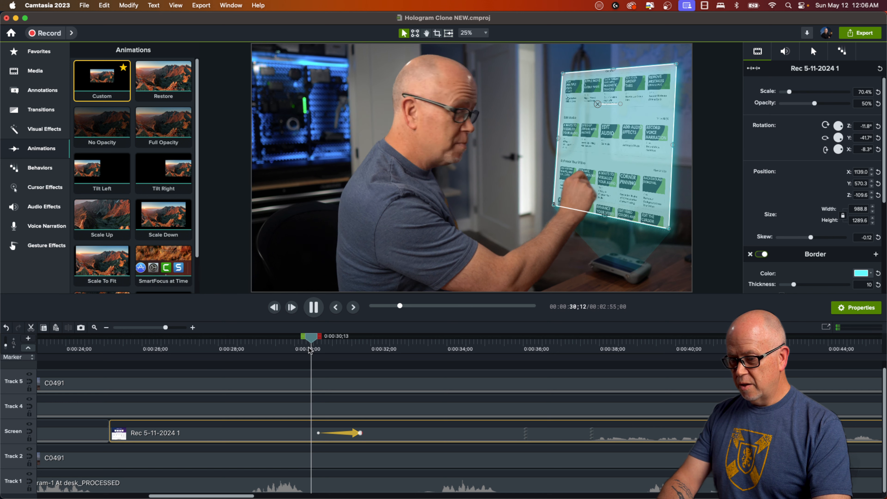
{"action": "key", "text": "space"}
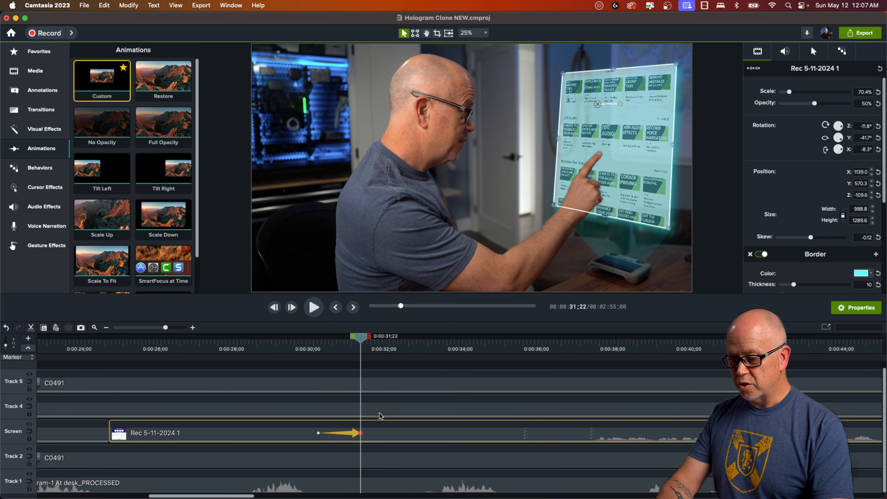
{"action": "left_click_drag", "start_coordinate": [361, 343], "coordinate": [441, 383]}
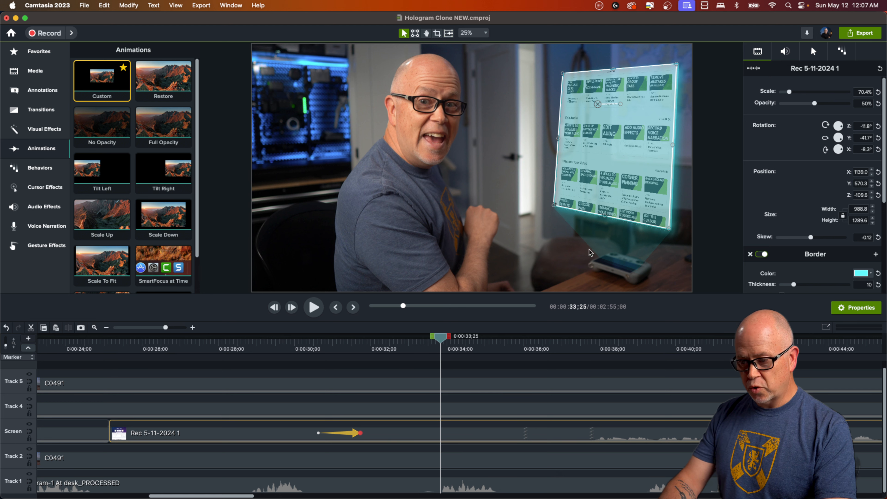
{"action": "key", "text": "space"}
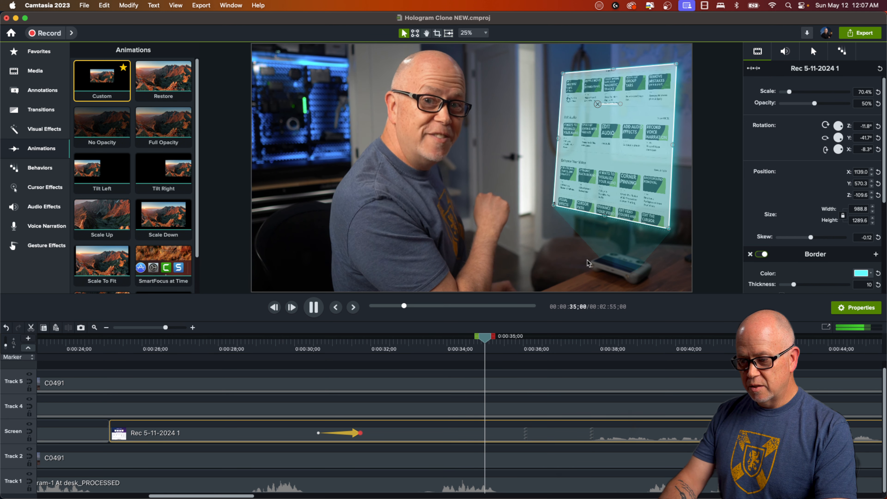
{"action": "key", "text": "space"}
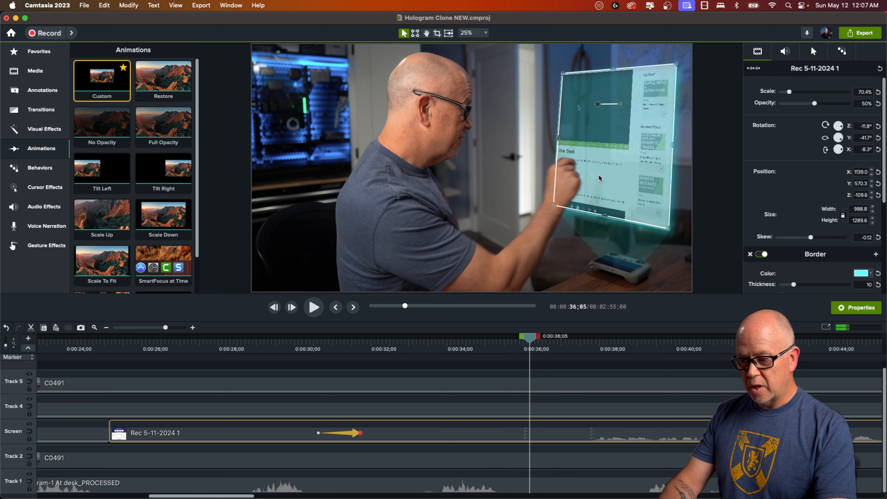
{"action": "left_click_drag", "start_coordinate": [529, 339], "coordinate": [525, 342]}
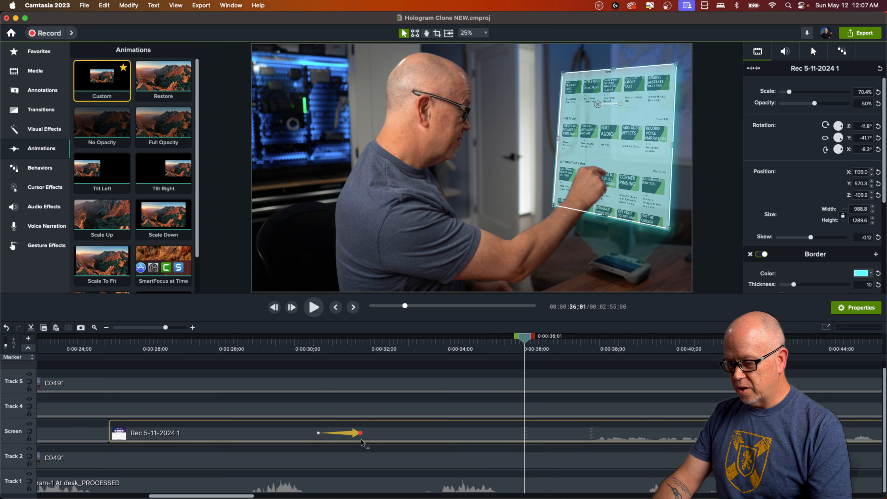
Step: At the animation's end point, scale the screen recording to 149.6% inside its crop frame
{"action": "left_click", "coordinate": [361, 434]}
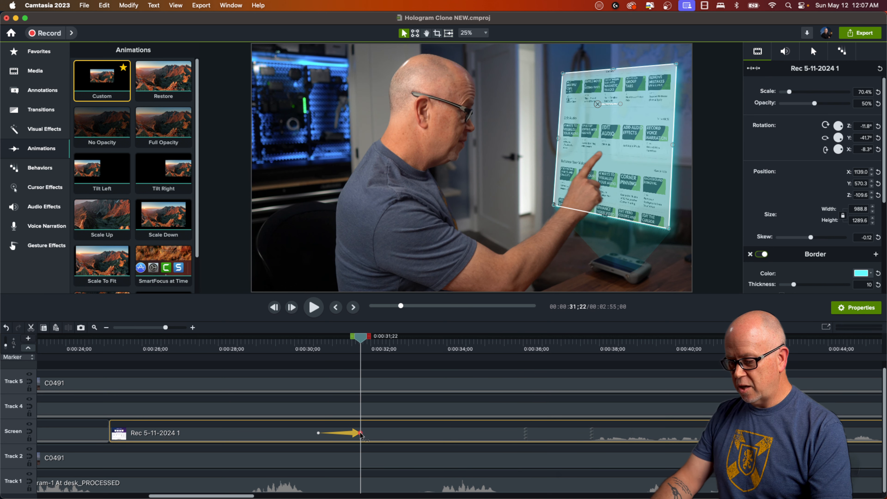
{"action": "left_click", "coordinate": [363, 341]}
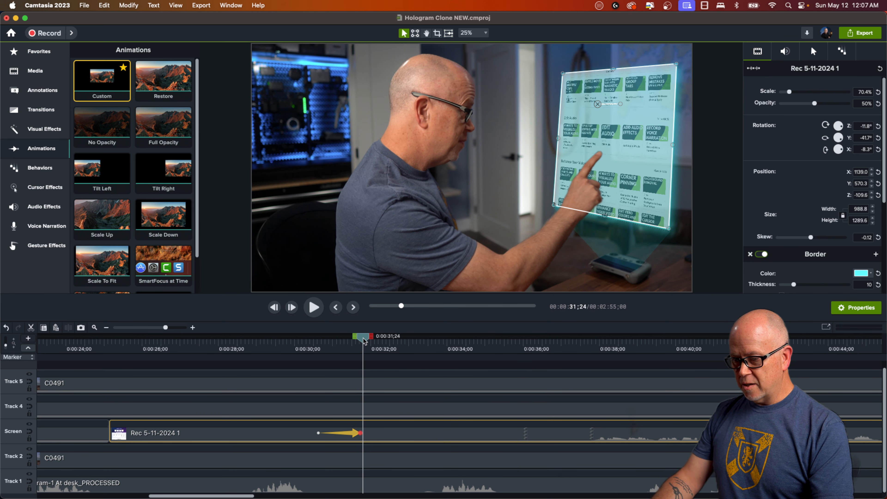
{"action": "left_click_drag", "start_coordinate": [363, 339], "coordinate": [361, 340]}
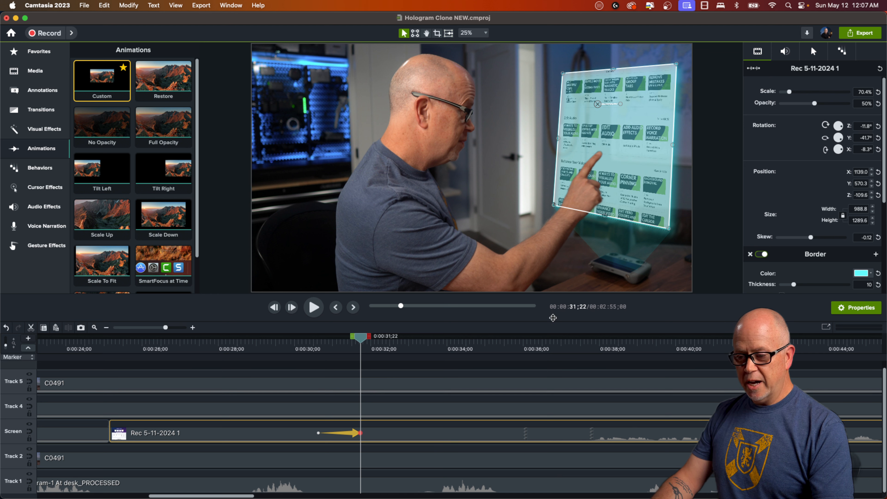
{"action": "left_click", "coordinate": [437, 35]}
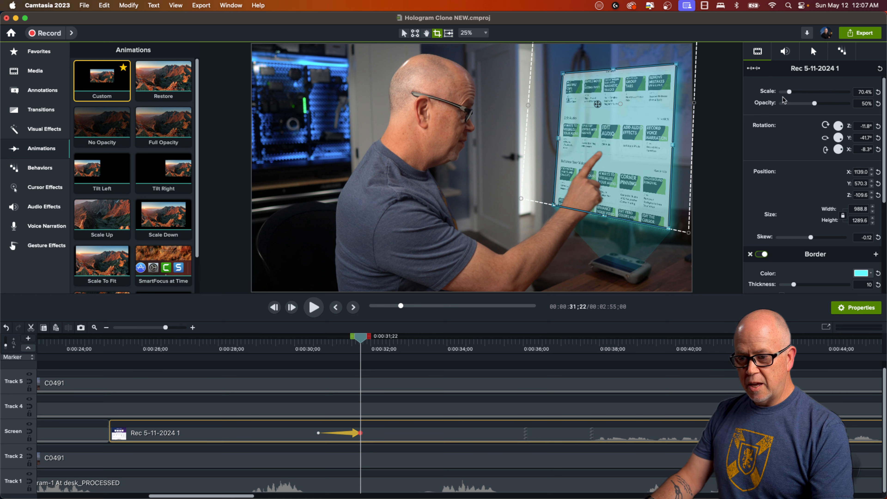
{"action": "left_click_drag", "start_coordinate": [789, 92], "coordinate": [802, 106]}
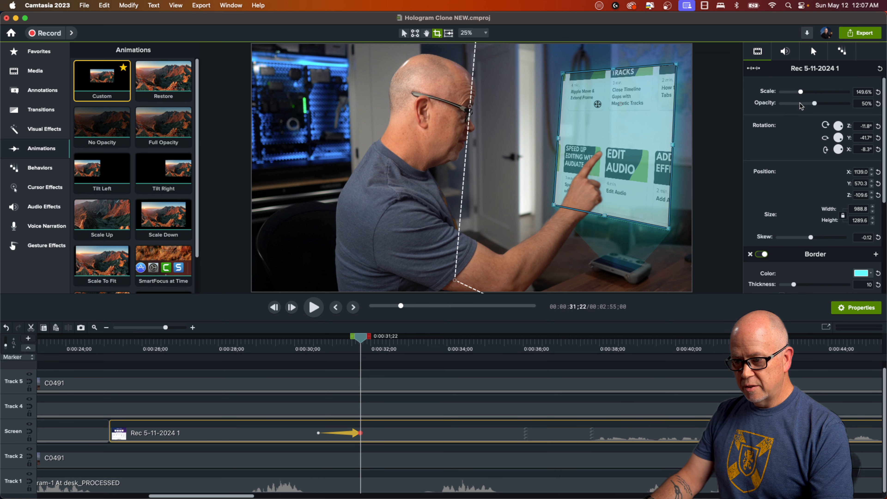
Step: Solo the Screen track, shift the recording within its crop to about X 982.4, Y 561.7 so Edit Audio sits under the fingertip, and turn solo off
{"action": "left_click", "coordinate": [627, 168]}
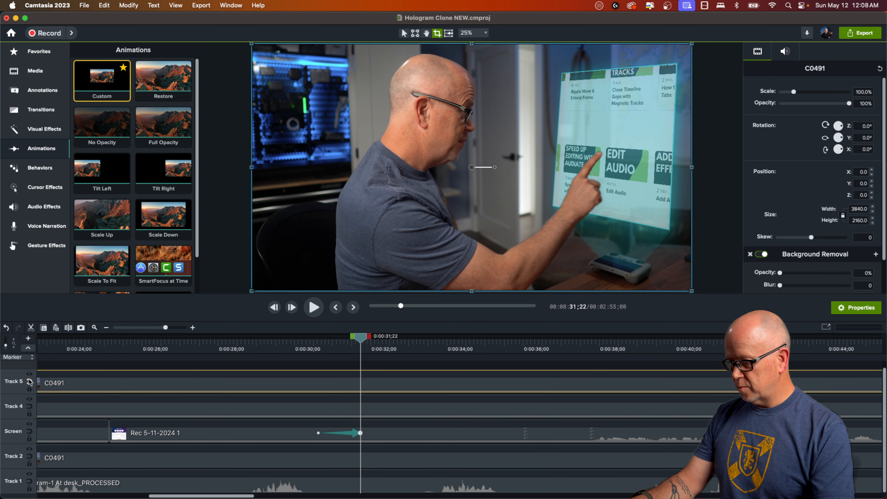
{"action": "left_click", "coordinate": [29, 425], "text": "alt"}
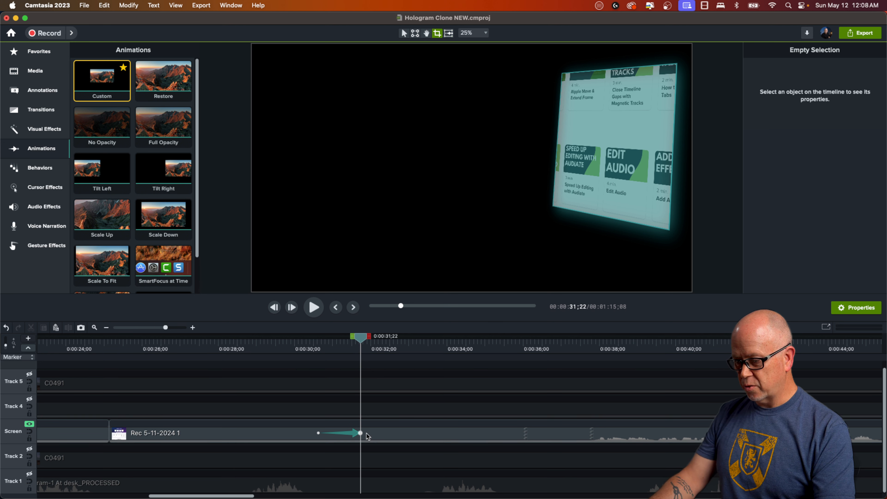
{"action": "left_click", "coordinate": [437, 435]}
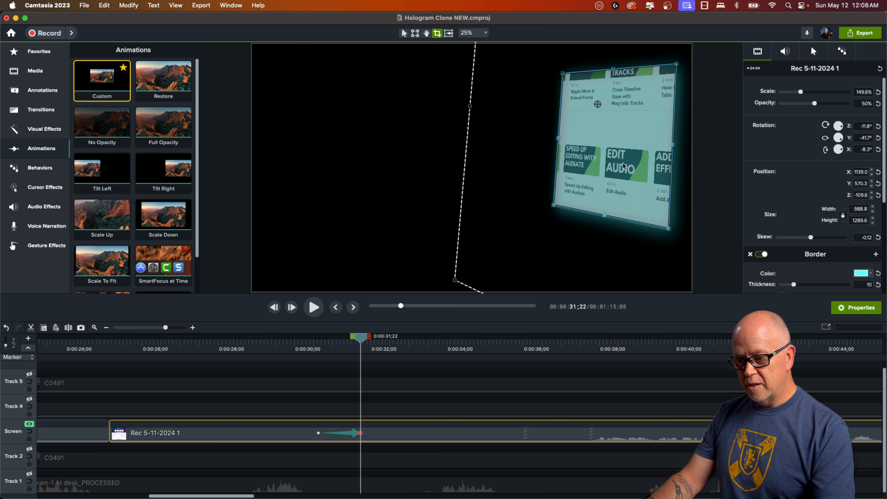
{"action": "left_click_drag", "start_coordinate": [620, 167], "coordinate": [600, 166]}
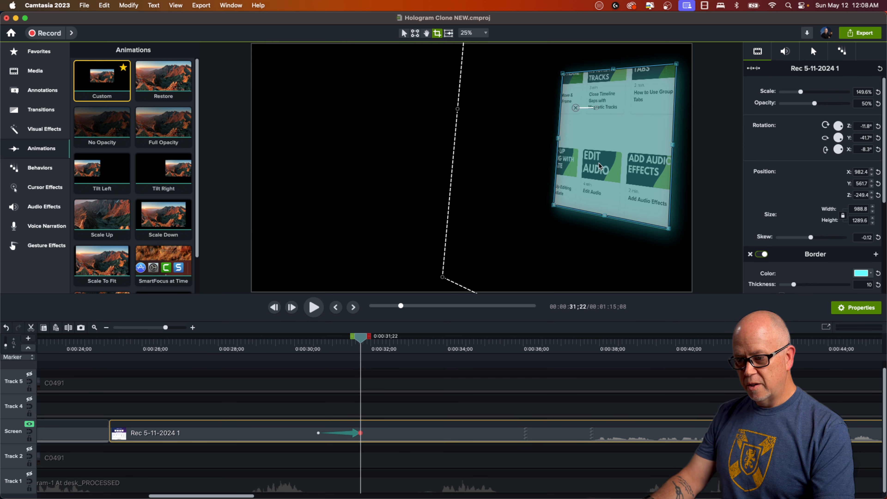
{"action": "left_click", "coordinate": [404, 34]}
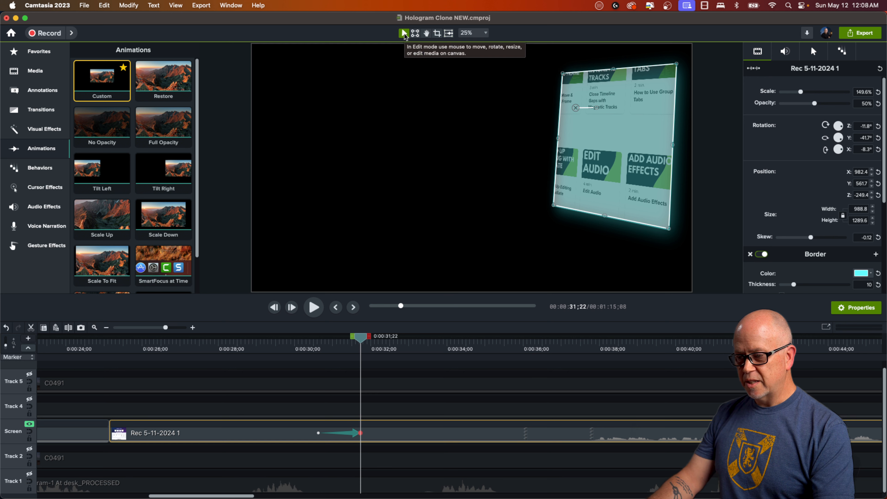
{"action": "left_click", "coordinate": [29, 425], "text": "alt"}
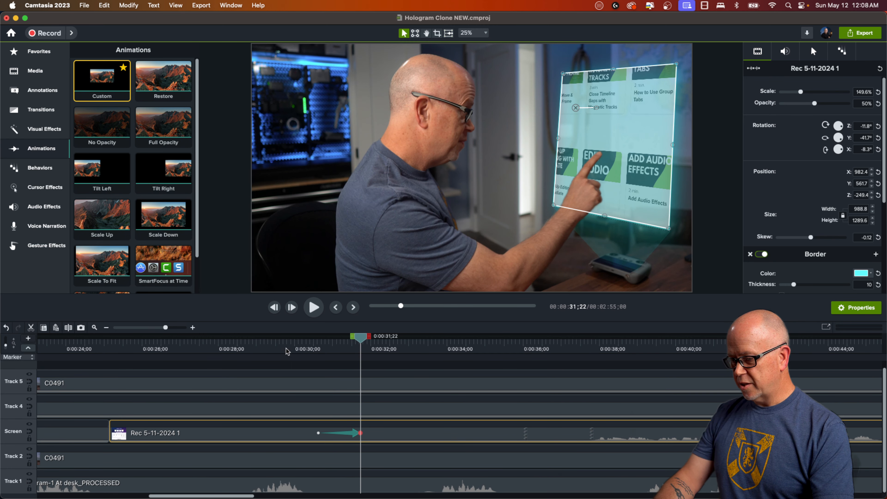
Step: Play from 0:00:29;10 and scrub through the custom animation to check the zoom against the hand movement
{"action": "left_click", "coordinate": [269, 345]}
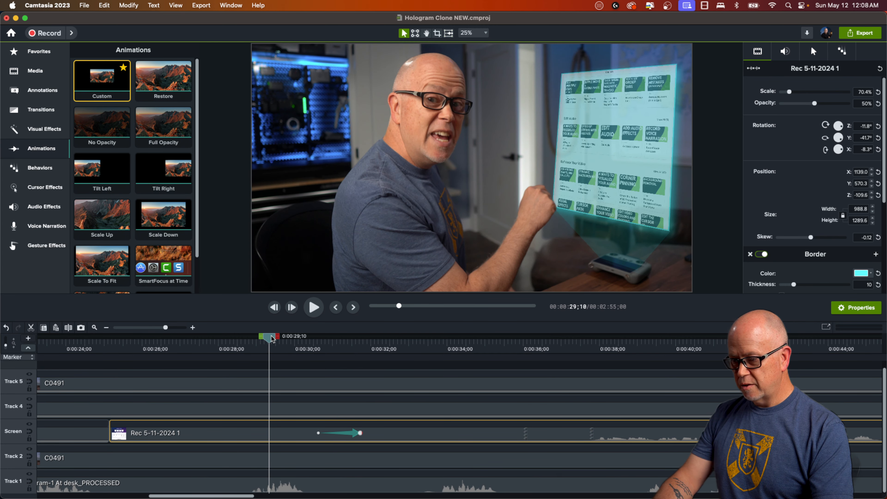
{"action": "key", "text": "space"}
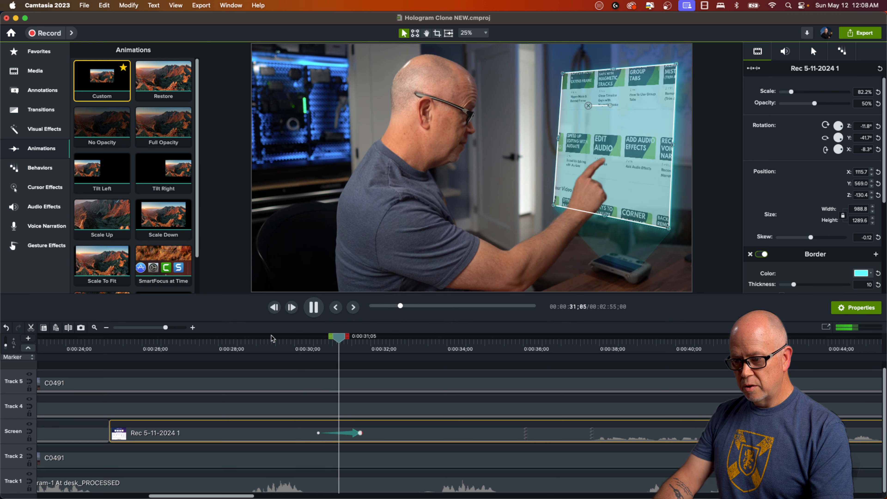
{"action": "left_click", "coordinate": [334, 353]}
{"action": "mouse_move", "coordinate": [334, 356]}
{"action": "left_mouse_down"}
{"action": "mouse_move", "coordinate": [320, 358]}
{"action": "mouse_move", "coordinate": [330, 362]}
{"action": "mouse_move", "coordinate": [325, 369]}
{"action": "left_mouse_up"}
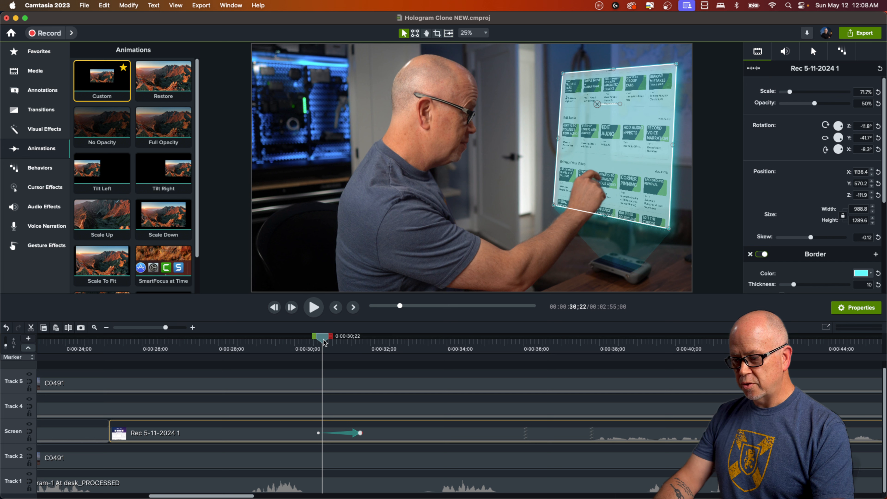
{"action": "left_click_drag", "start_coordinate": [325, 342], "coordinate": [362, 348]}
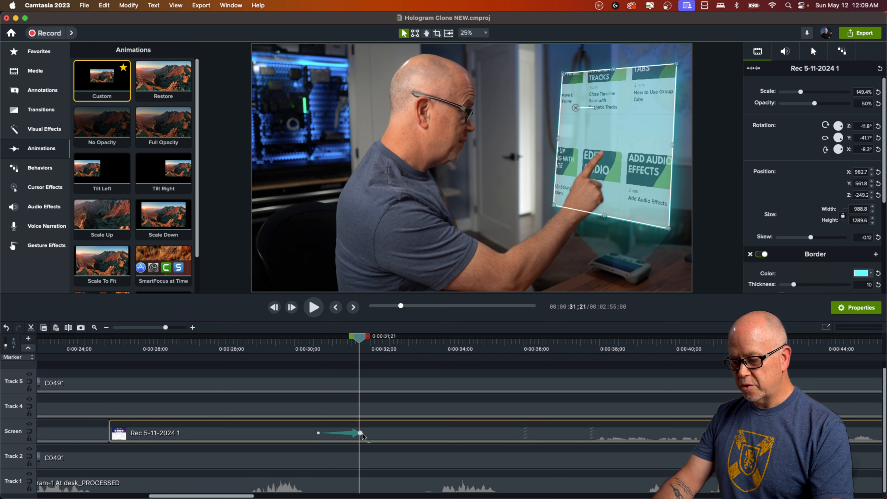
Step: Solo the Screen track and, at the animation's end, shift the recording up within its crop to the 4 Ways to Visualize Your Audio tile, checking the movement
{"action": "left_click", "coordinate": [361, 434]}
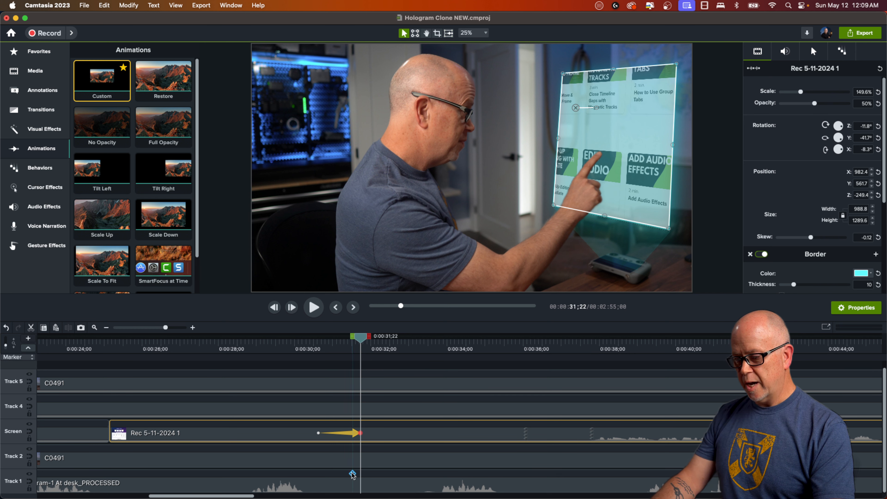
{"action": "left_click", "coordinate": [29, 424], "text": "alt"}
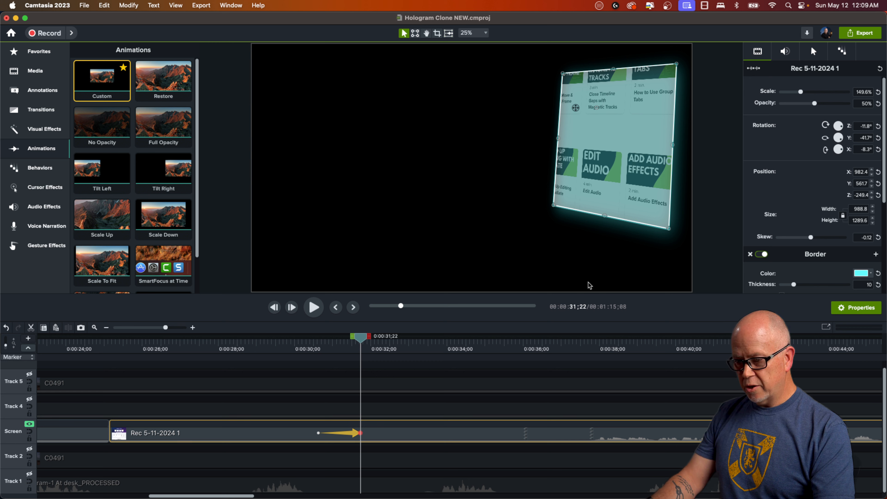
{"action": "left_click_drag", "start_coordinate": [600, 168], "coordinate": [602, 151]}
{"action": "key", "text": "super+z"}
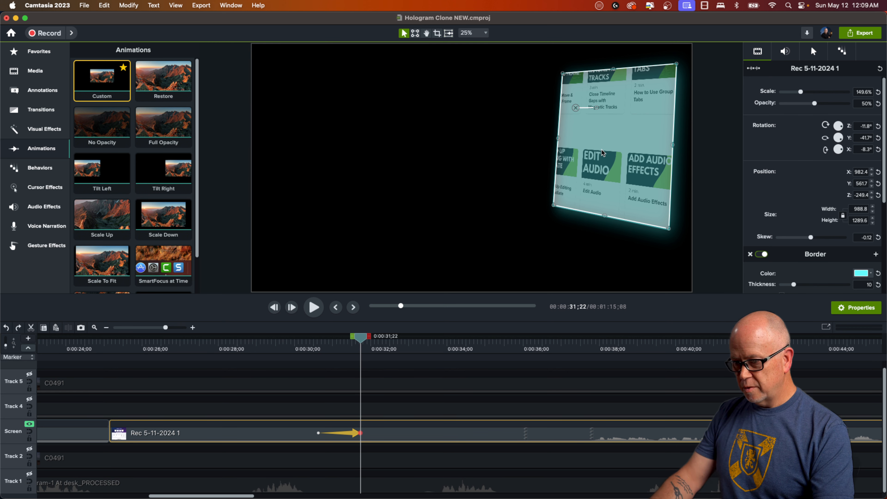
{"action": "left_click", "coordinate": [437, 33]}
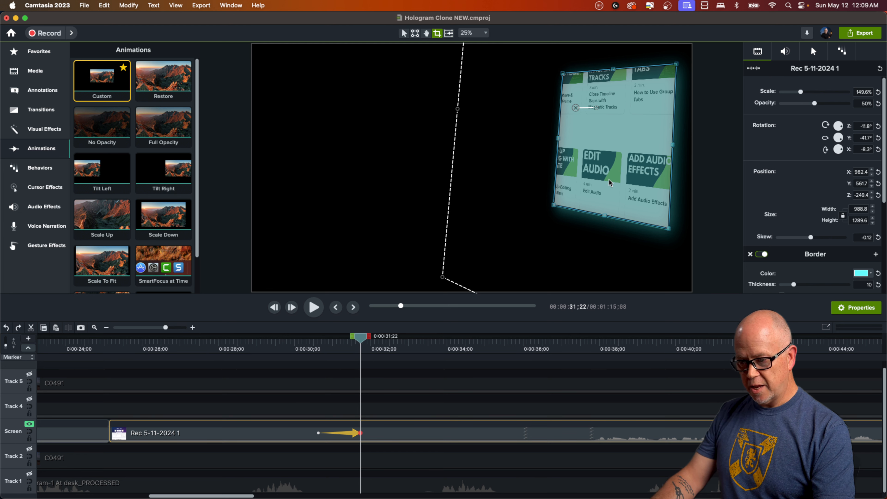
{"action": "left_click_drag", "start_coordinate": [597, 186], "coordinate": [603, 76]}
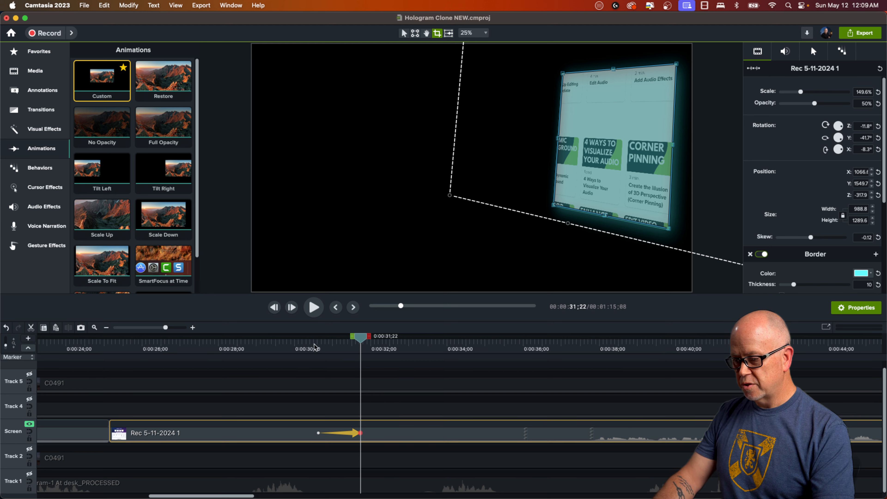
{"action": "mouse_move", "coordinate": [316, 347]}
{"action": "left_mouse_down"}
{"action": "mouse_move", "coordinate": [350, 344]}
{"action": "mouse_move", "coordinate": [331, 350]}
{"action": "left_mouse_up"}
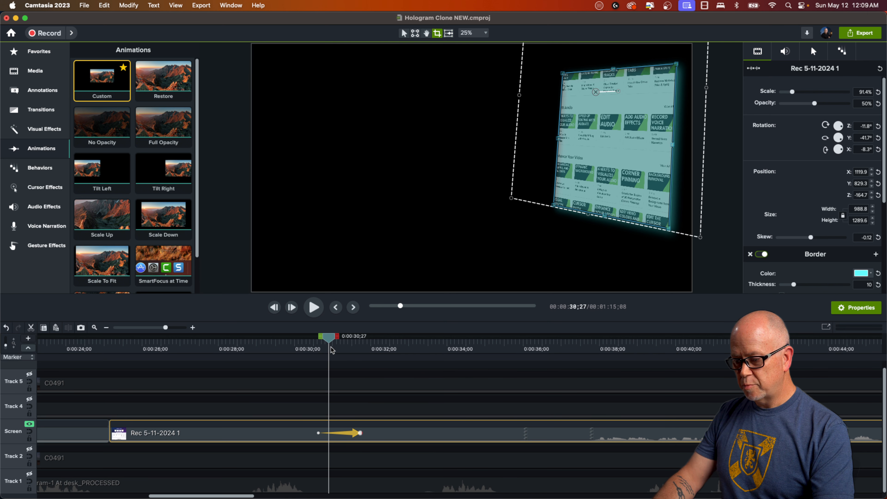
{"action": "left_click", "coordinate": [360, 434]}
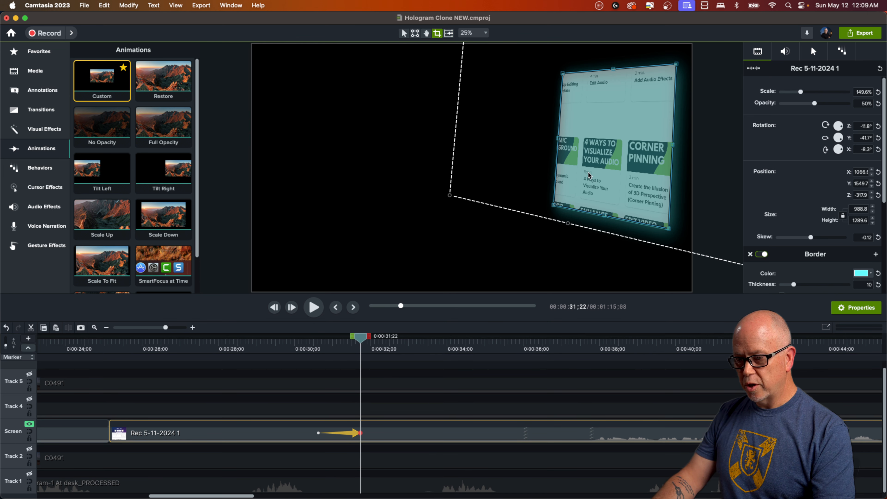
Step: At the animation's end, shift the recording within its crop to about X 1326, Y 1474, preview the movement, and turn off the Screen track's solo
{"action": "left_click_drag", "start_coordinate": [596, 165], "coordinate": [643, 175]}
{"action": "left_click", "coordinate": [312, 344]}
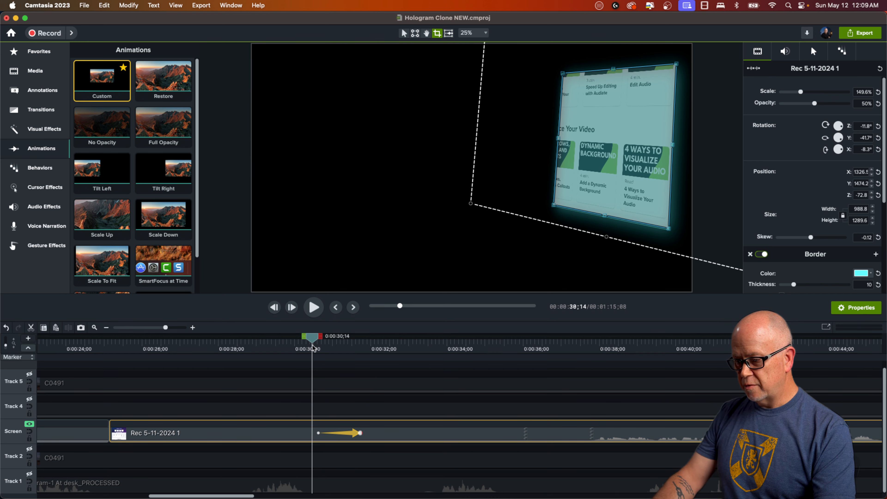
{"action": "key", "text": "space"}
{"action": "key", "text": "space"}
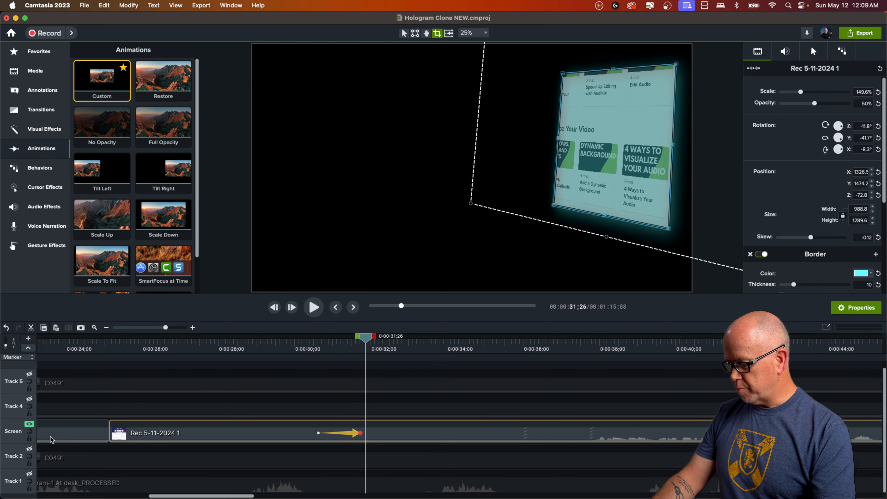
{"action": "left_click", "coordinate": [30, 425]}
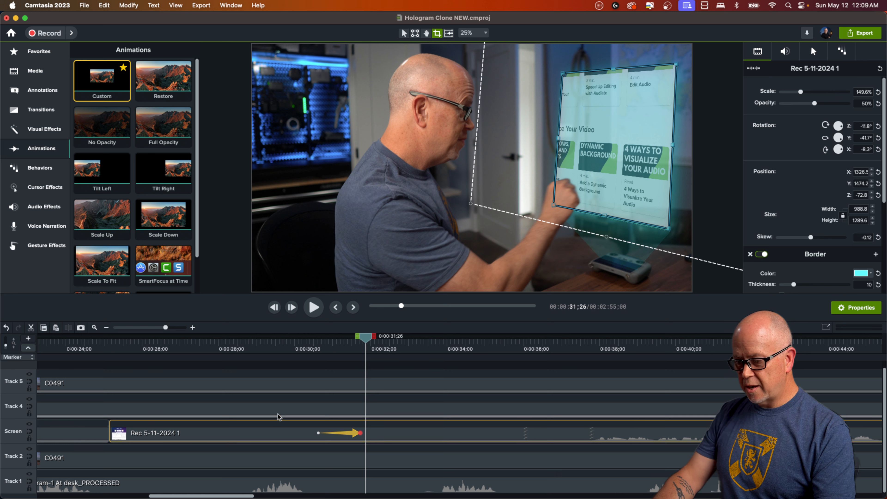
Step: Deselect everything and play from just before the zoom animation to about 0:00:36;09 to check the recording against the hand gestures
{"action": "left_click", "coordinate": [226, 255]}
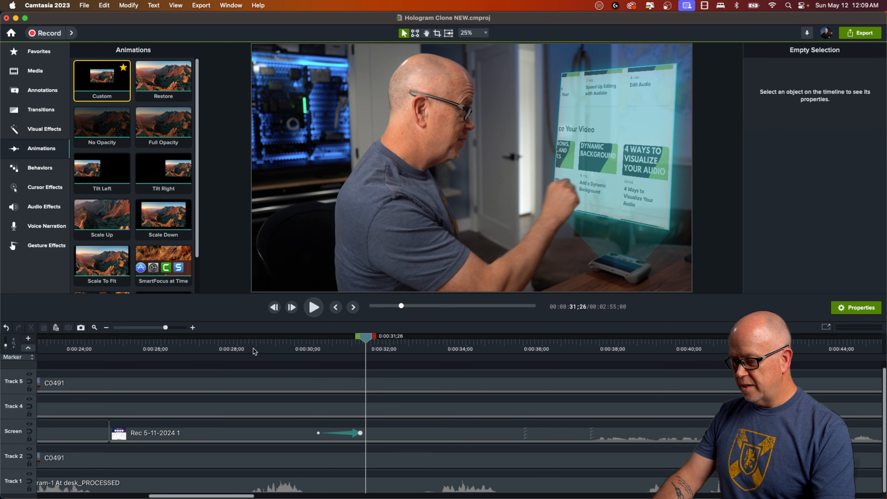
{"action": "left_click", "coordinate": [294, 351]}
{"action": "key", "text": "space"}
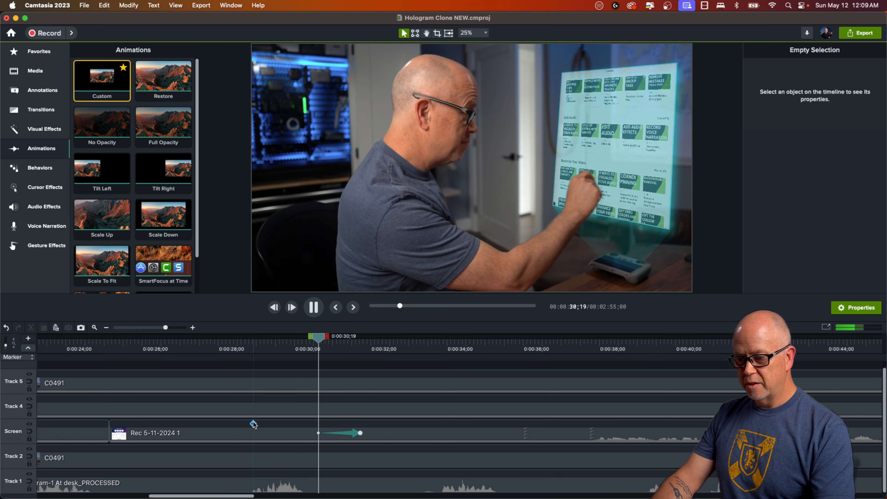
{"action": "key", "text": "space"}
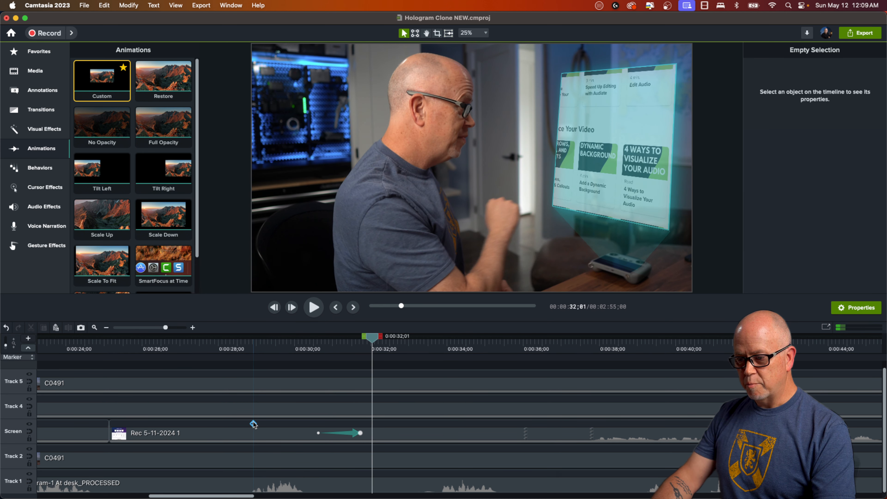
{"action": "key", "text": "space"}
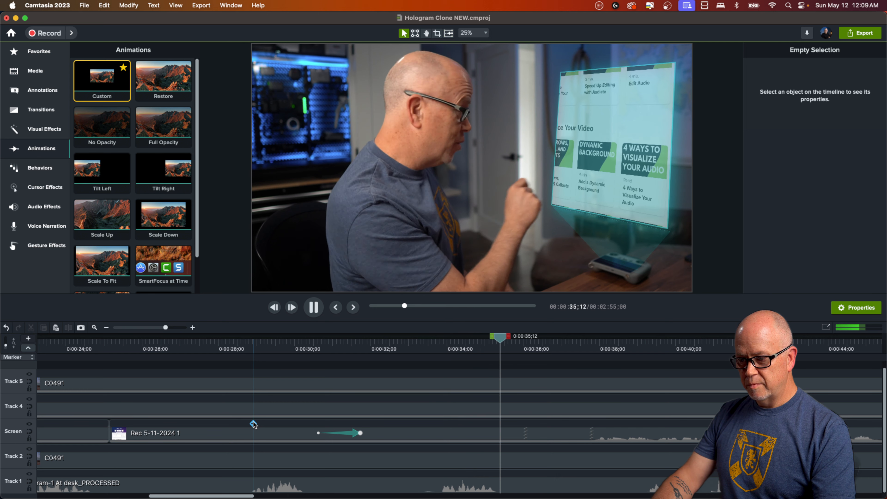
{"action": "key", "text": "space"}
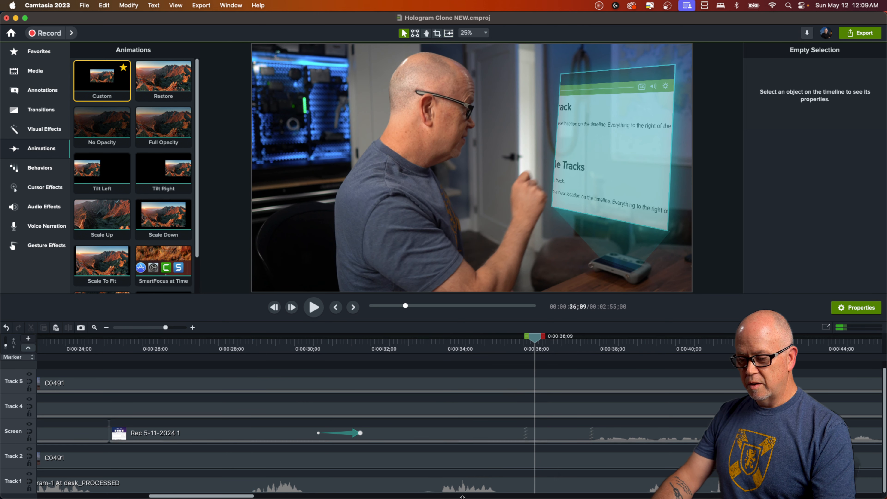
Step: Split the screen recording at 0:00:36;02, where its content changes to the article page
{"action": "left_click_drag", "start_coordinate": [536, 343], "coordinate": [526, 347]}
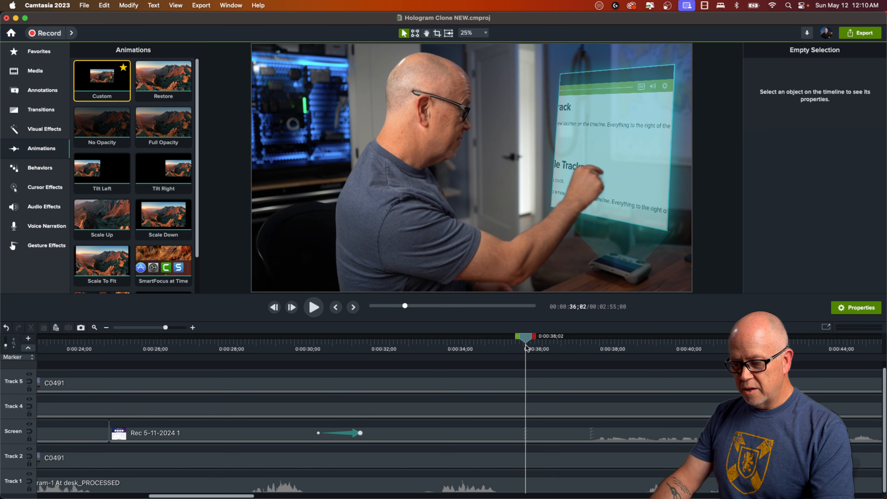
{"action": "left_click_drag", "start_coordinate": [526, 348], "coordinate": [527, 349]}
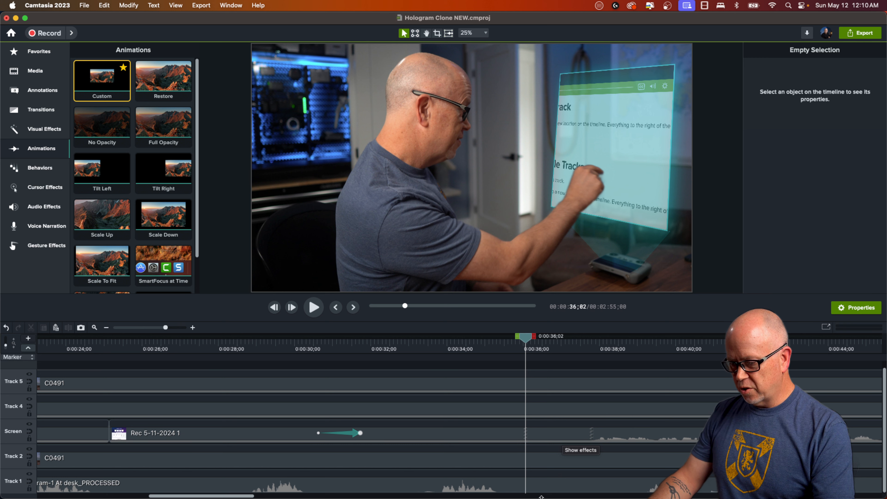
{"action": "left_click", "coordinate": [541, 435]}
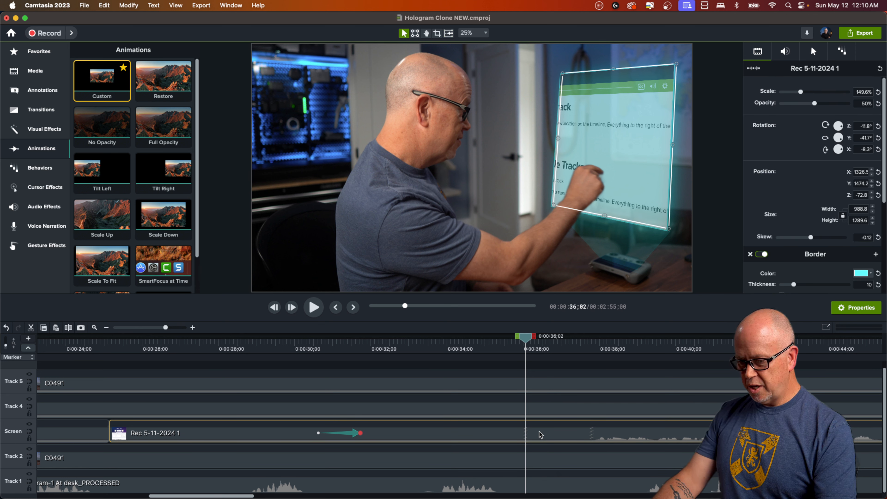
{"action": "key", "text": "s"}
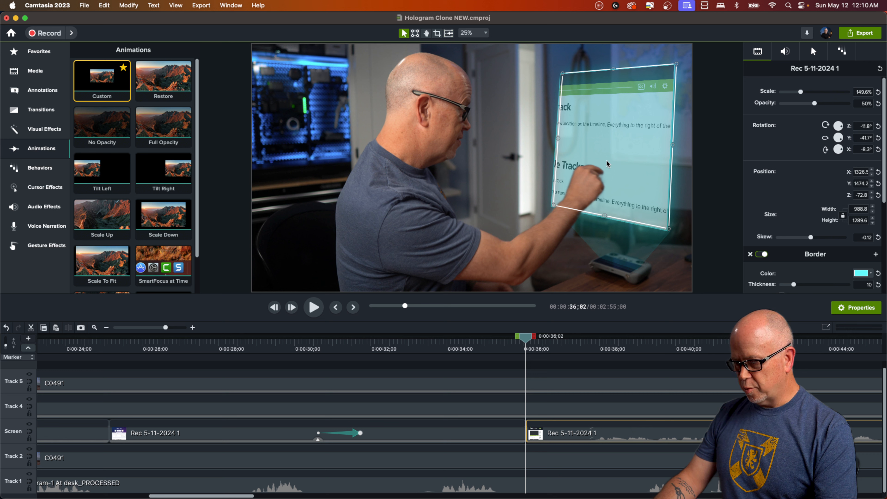
Step: Switch to crop mode and select only the screen recording clip after the split
{"action": "left_click", "coordinate": [438, 34]}
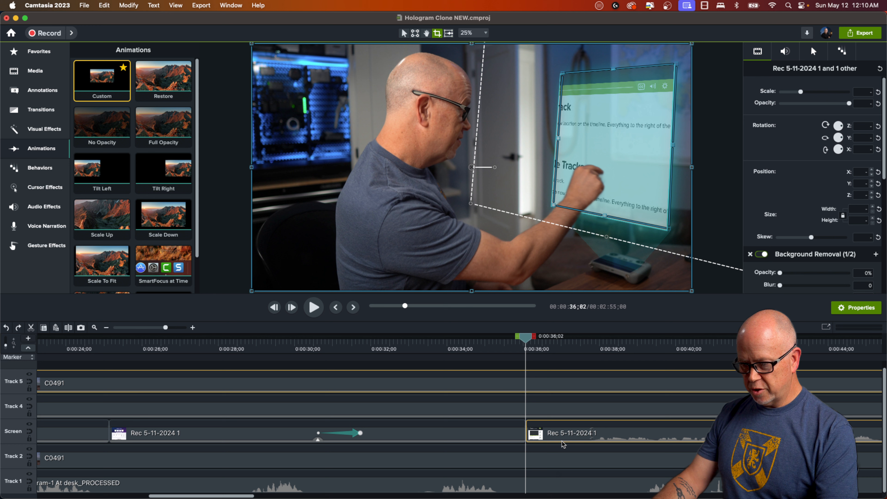
{"action": "left_click", "coordinate": [561, 438]}
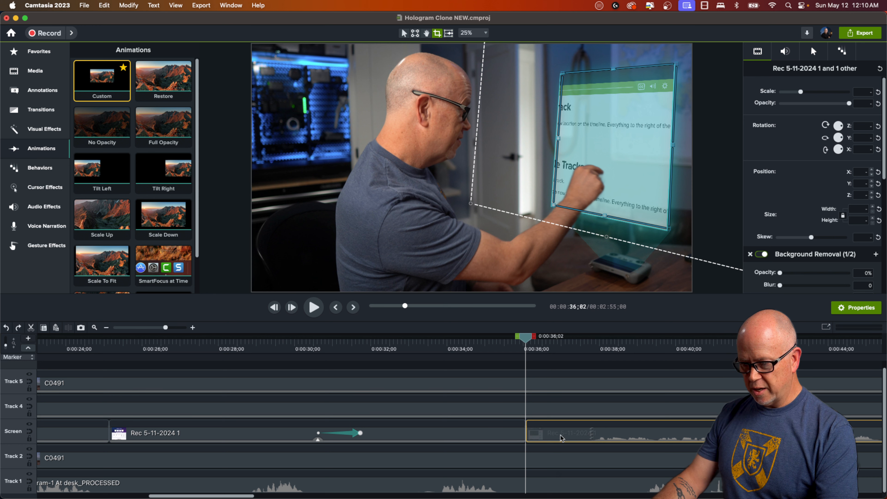
Step: Isolate the Screen track while scaling the selected recording to 75.3% and repositioning its content inside the hologram's crop frame
{"action": "left_click", "coordinate": [29, 424]}
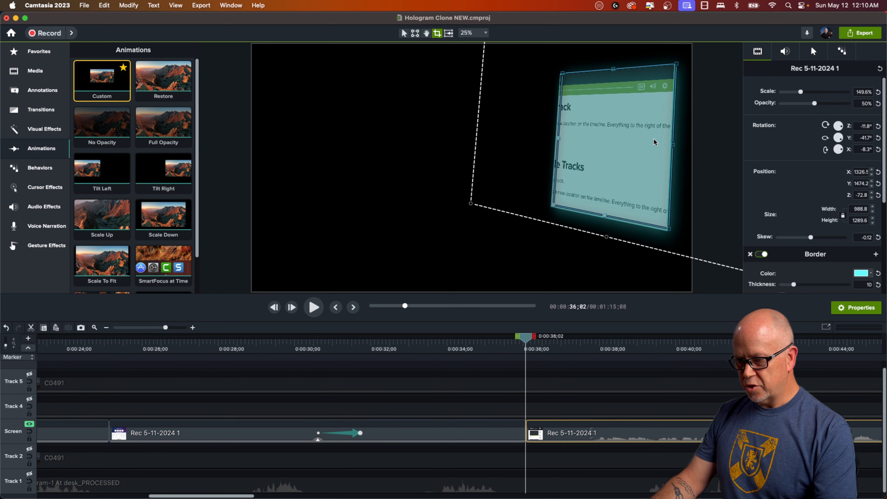
{"action": "left_click_drag", "start_coordinate": [642, 128], "coordinate": [679, 272]}
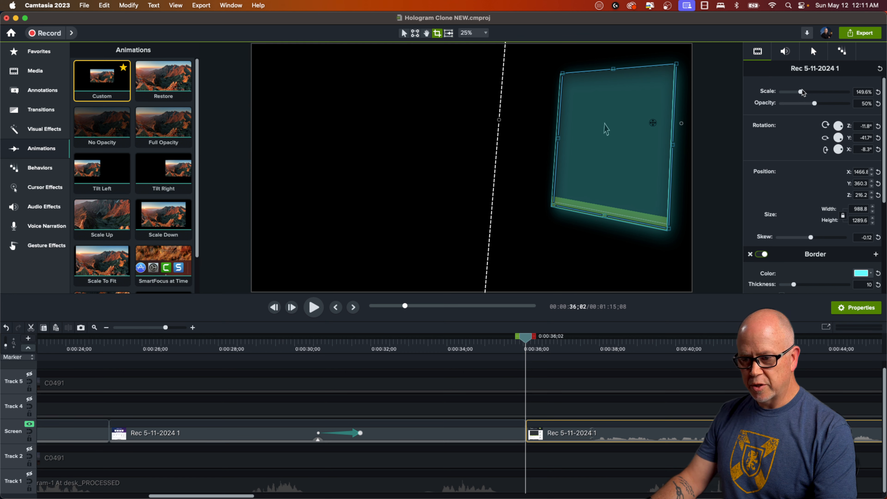
{"action": "left_click_drag", "start_coordinate": [801, 92], "coordinate": [793, 93]}
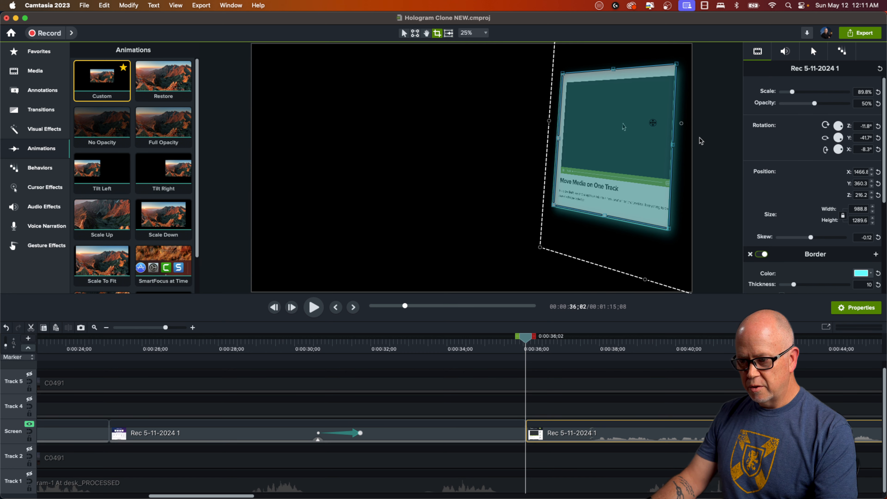
{"action": "left_click_drag", "start_coordinate": [636, 158], "coordinate": [614, 171]}
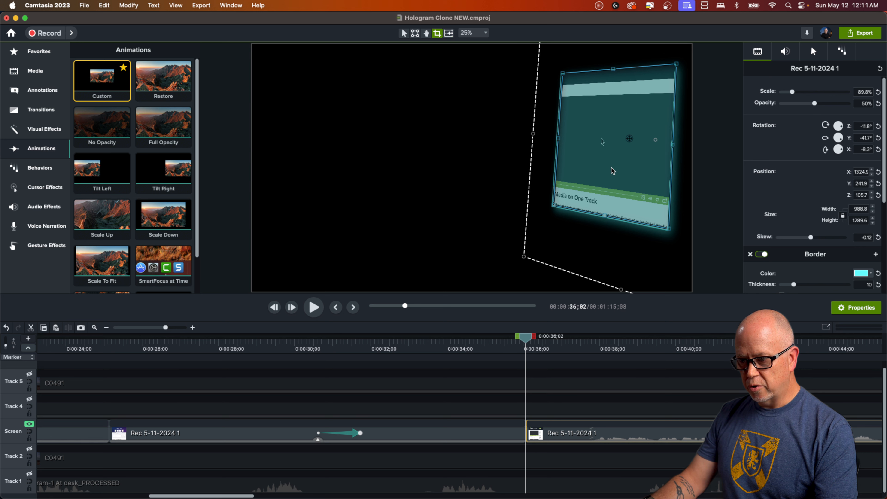
{"action": "left_click_drag", "start_coordinate": [793, 93], "coordinate": [791, 93]}
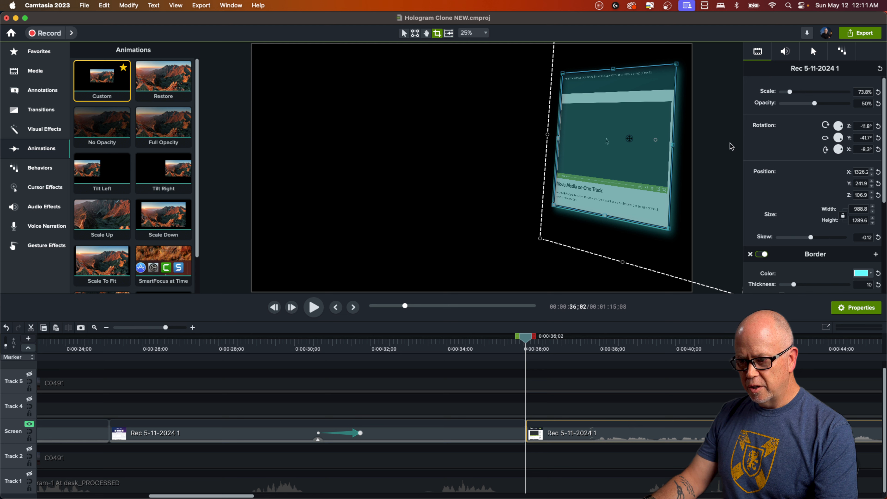
{"action": "left_click_drag", "start_coordinate": [638, 166], "coordinate": [636, 166]}
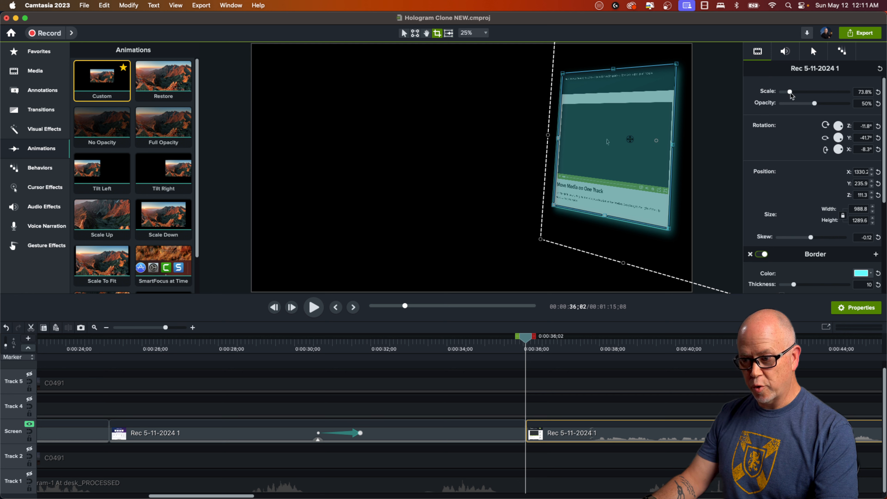
{"action": "left_click_drag", "start_coordinate": [790, 93], "coordinate": [791, 93]}
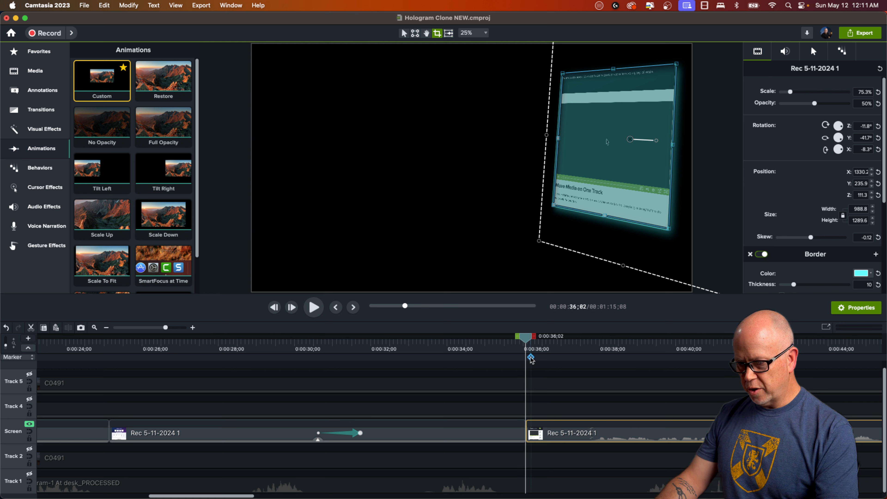
{"action": "left_click_drag", "start_coordinate": [527, 343], "coordinate": [538, 375]}
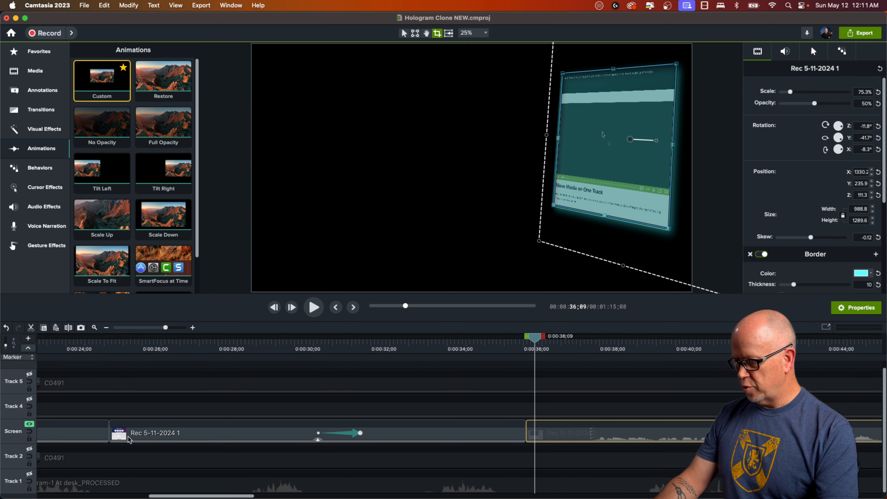
{"action": "left_click", "coordinate": [29, 425]}
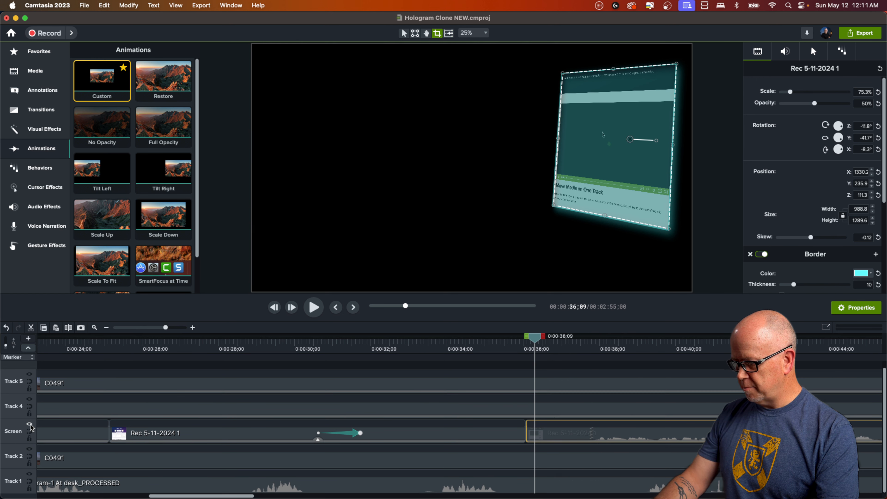
Step: Play back the timeline from 0:00:35;00 to about 0:00:49 to review the resized recording in the hologram
{"action": "left_click_drag", "start_coordinate": [165, 331], "coordinate": [154, 331]}
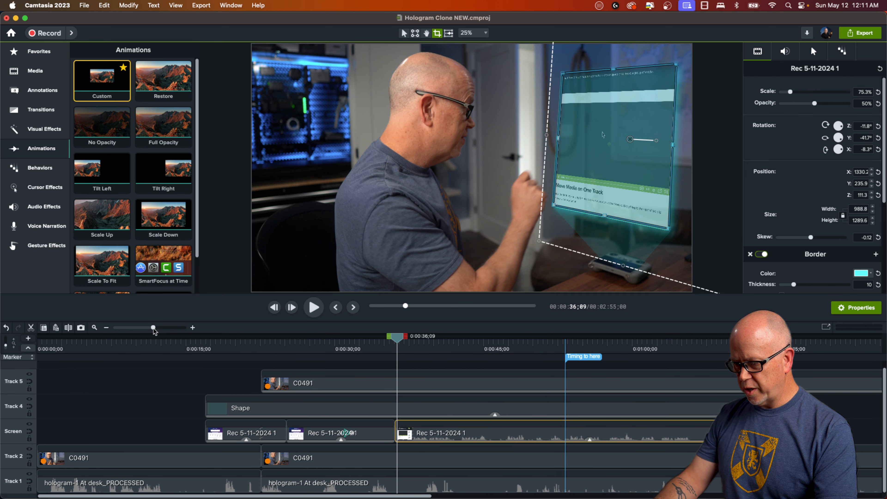
{"action": "left_click", "coordinate": [230, 385]}
{"action": "left_click", "coordinate": [385, 350]}
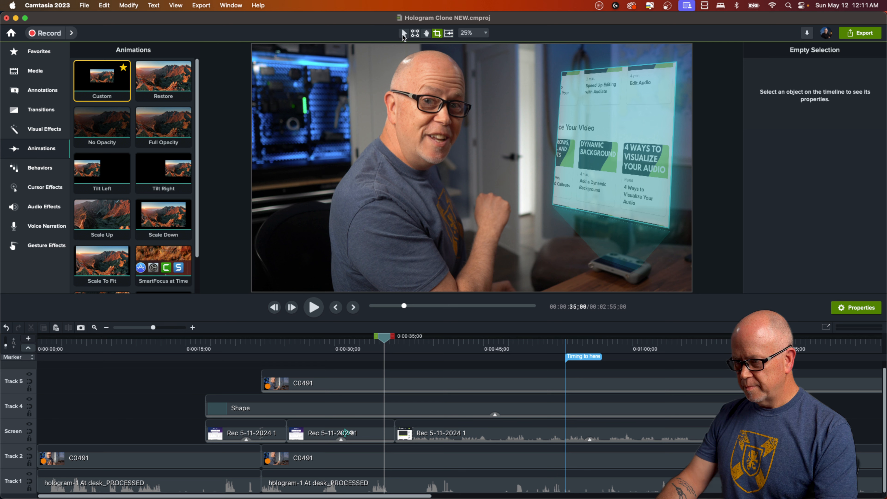
{"action": "key", "text": "space"}
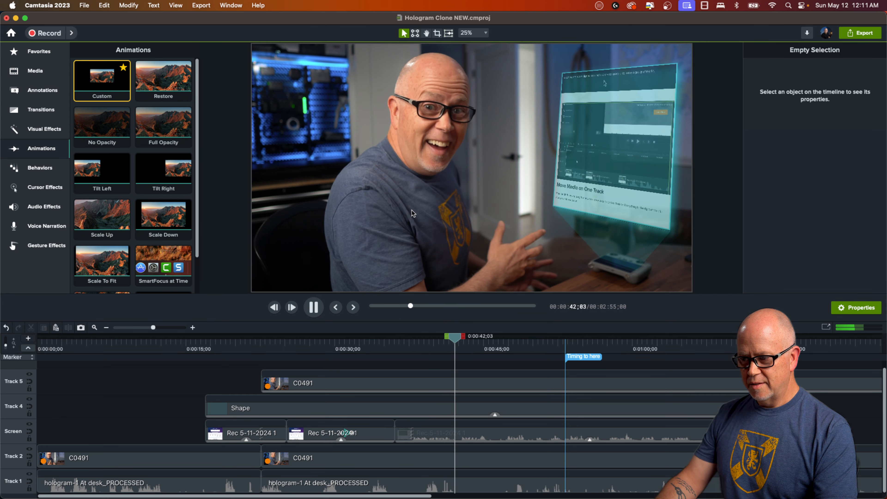
{"action": "key", "text": "space"}
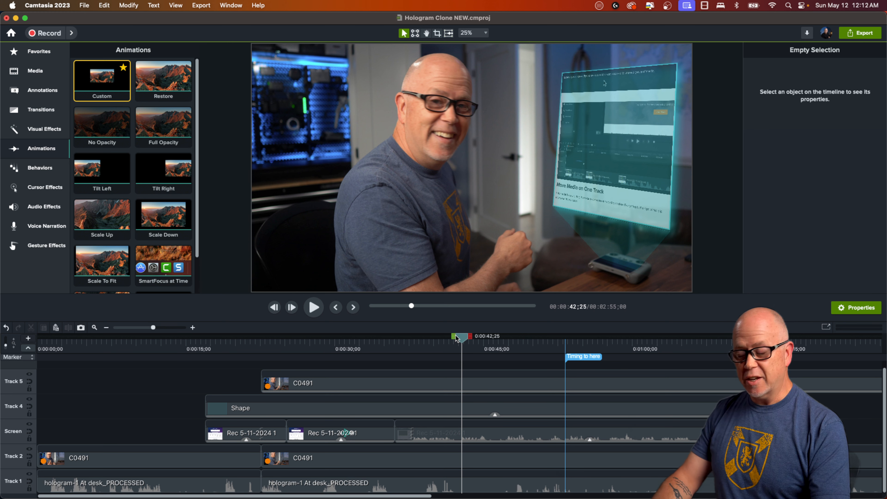
{"action": "left_click_drag", "start_coordinate": [463, 339], "coordinate": [455, 338]}
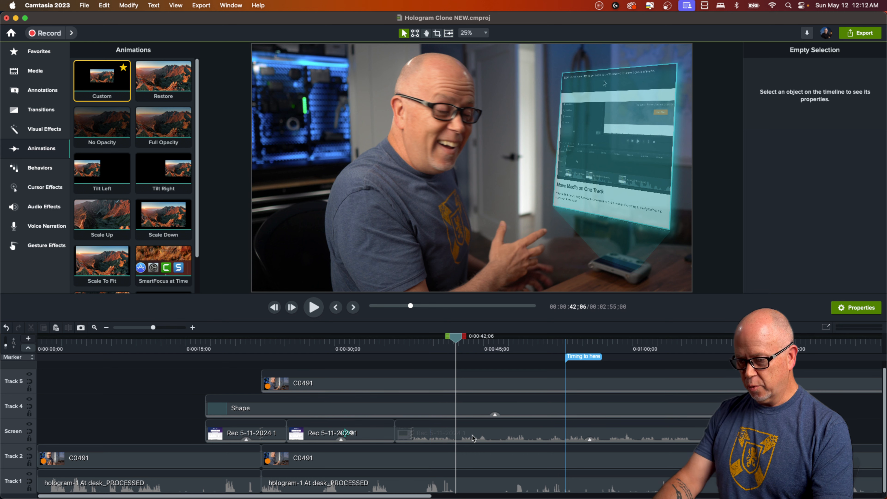
{"action": "key", "text": "space"}
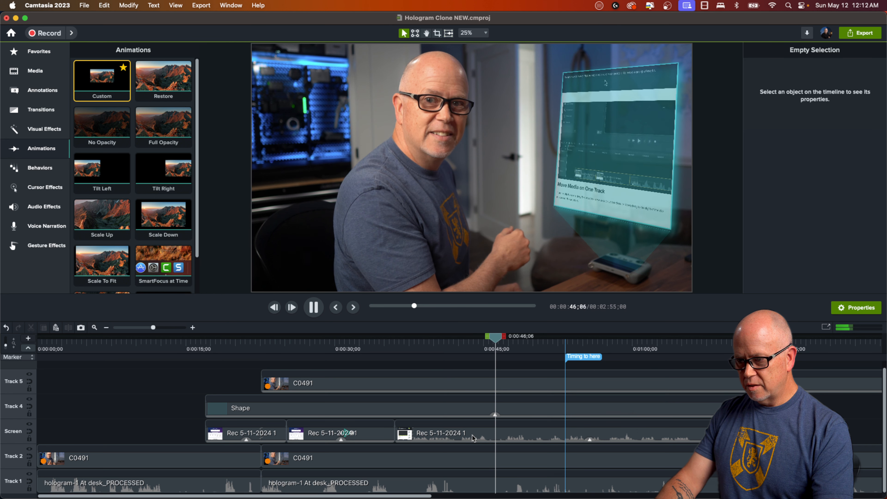
{"action": "key", "text": "space"}
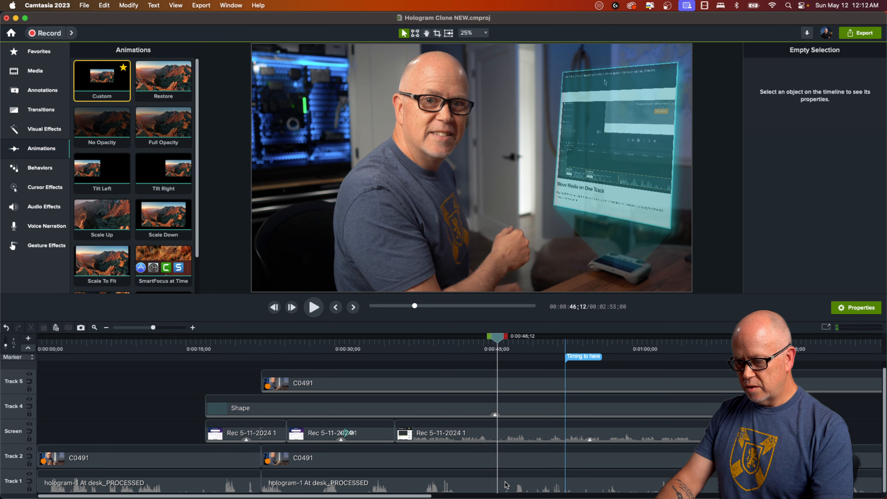
{"action": "key", "text": "space"}
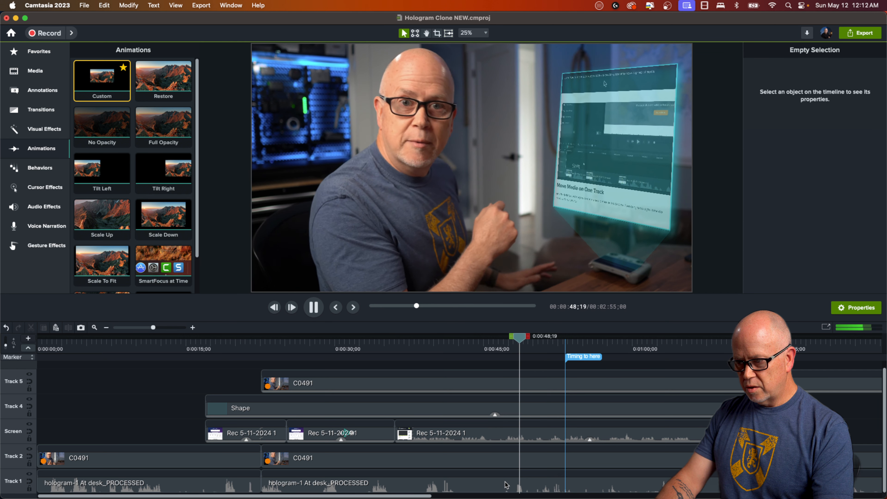
{"action": "key", "text": "space"}
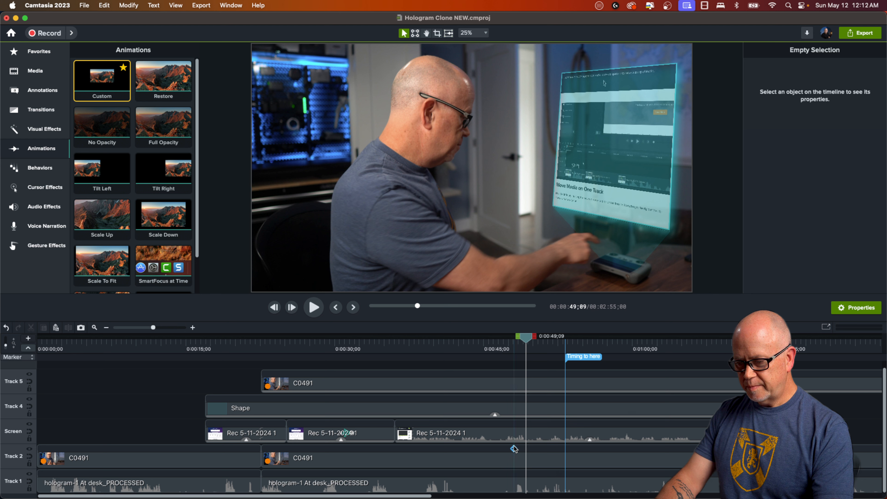
Step: Replay the section after 0:00:42 on a magnified timeline and stop the playhead at 0:00:44;13
{"action": "left_click_drag", "start_coordinate": [525, 342], "coordinate": [477, 342]}
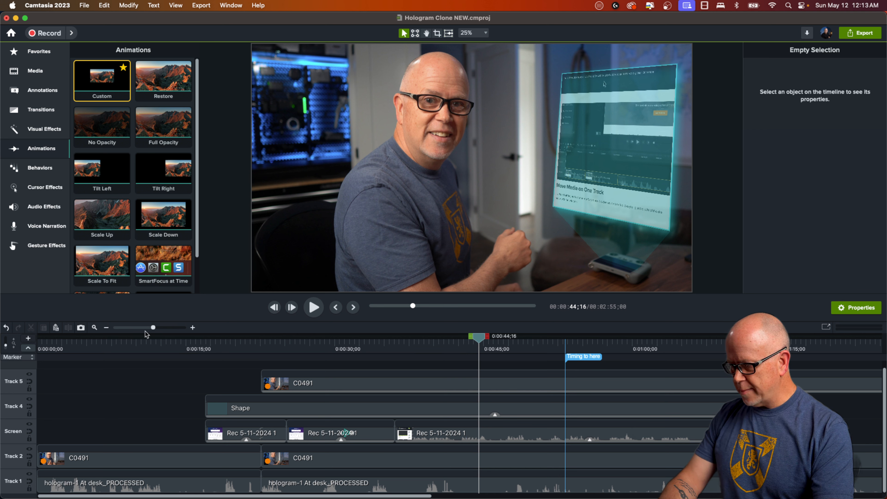
{"action": "left_click_drag", "start_coordinate": [153, 330], "coordinate": [166, 334]}
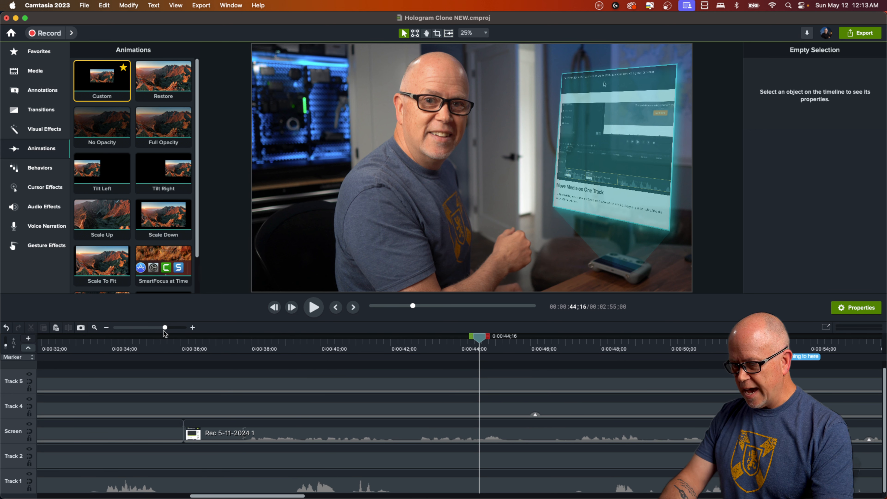
{"action": "left_click", "coordinate": [420, 349]}
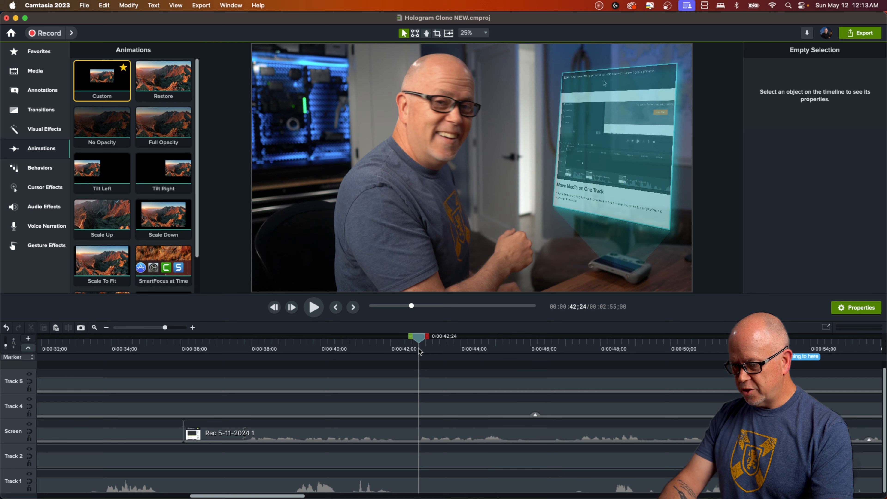
{"action": "key", "text": "space"}
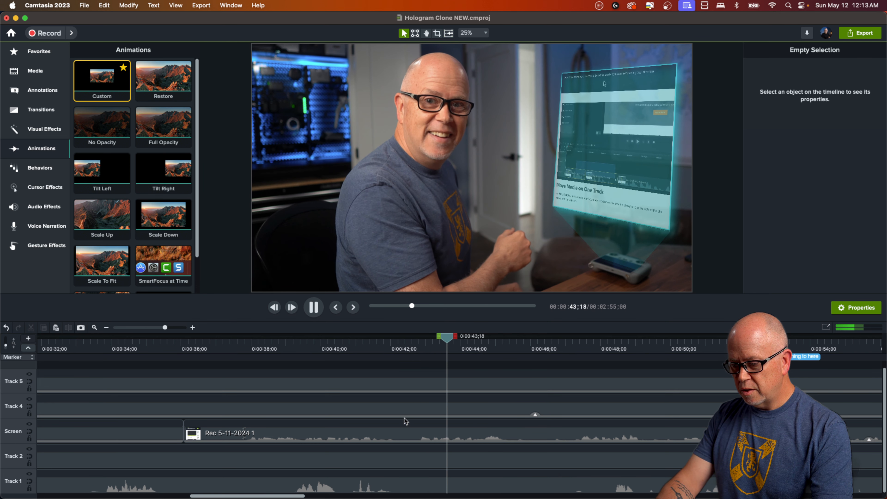
{"action": "key", "text": "space"}
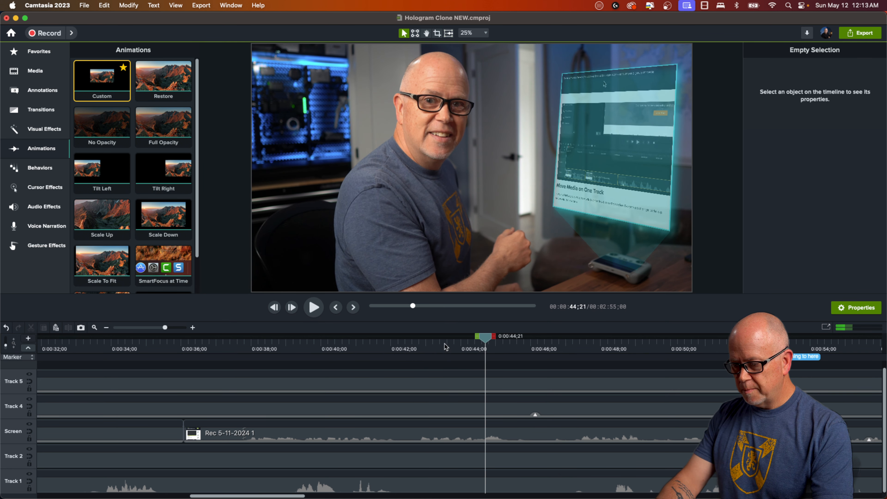
{"action": "left_click", "coordinate": [428, 349]}
{"action": "key", "text": "space"}
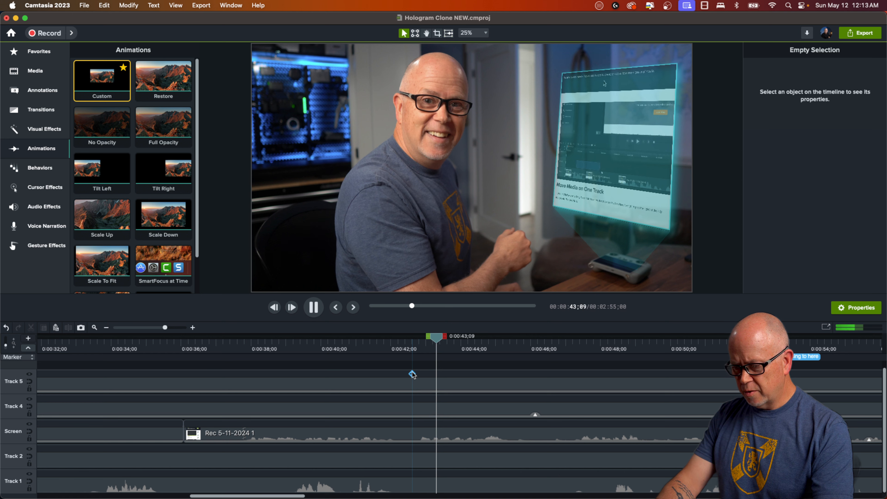
{"action": "key", "text": "space"}
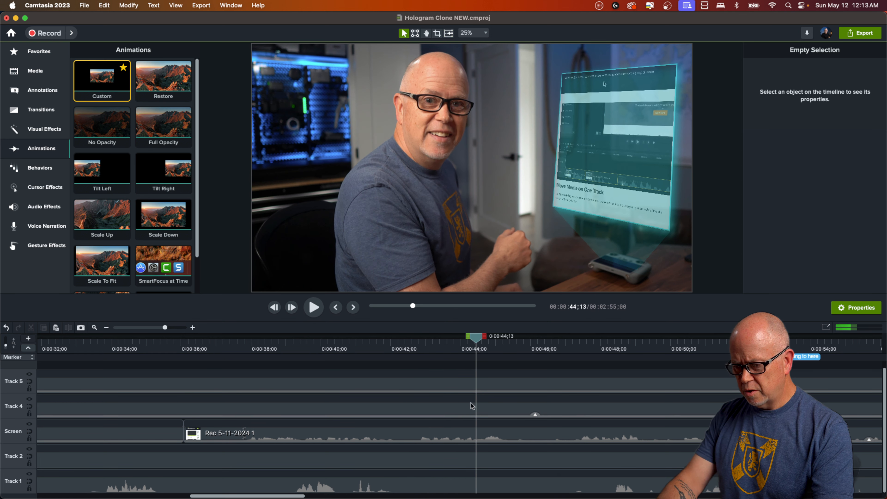
Step: Open audio editing for the last Rec 5-11-2024 1 clip and enlarge the Screen track's height
{"action": "left_click", "coordinate": [488, 435]}
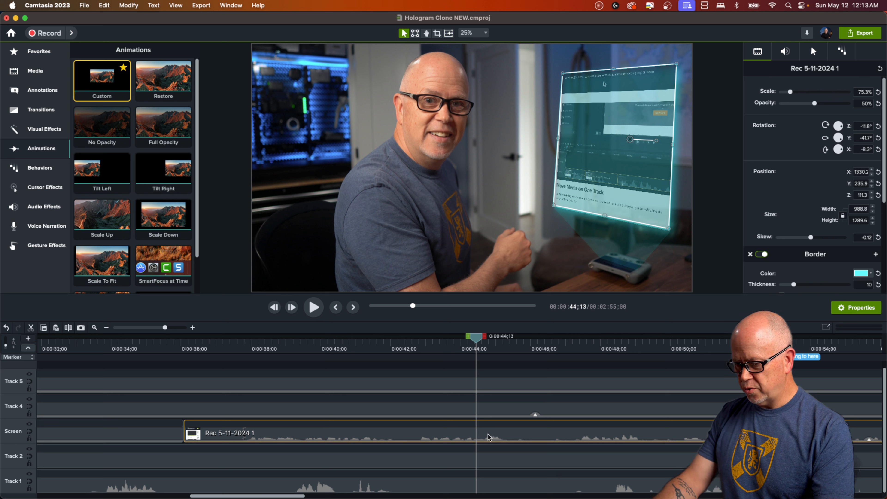
{"action": "right_click", "coordinate": [484, 437]}
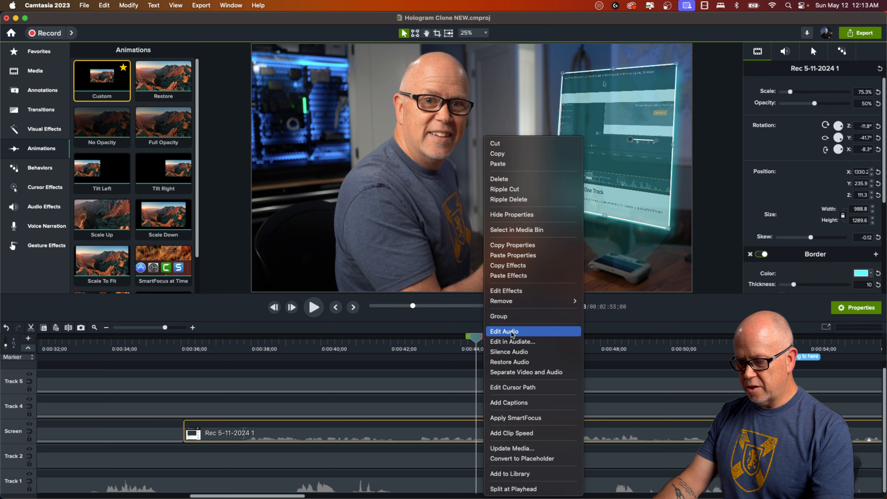
{"action": "left_click", "coordinate": [505, 331]}
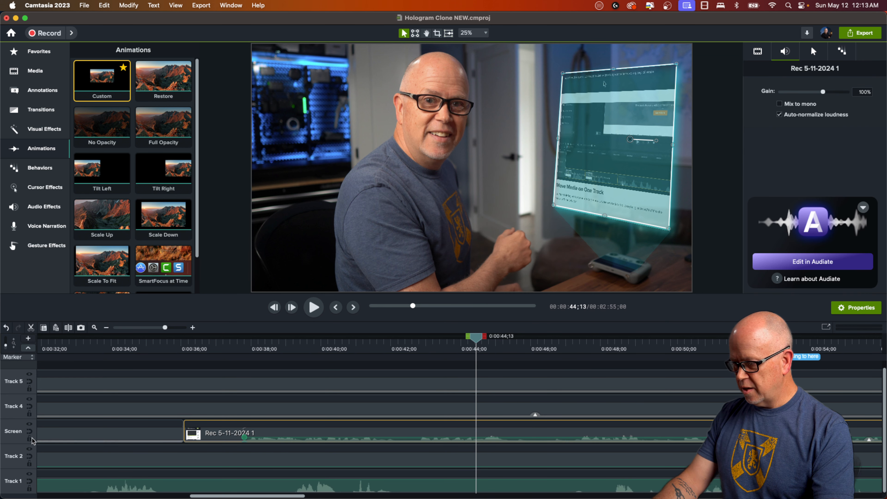
{"action": "left_click_drag", "start_coordinate": [37, 419], "coordinate": [36, 399]}
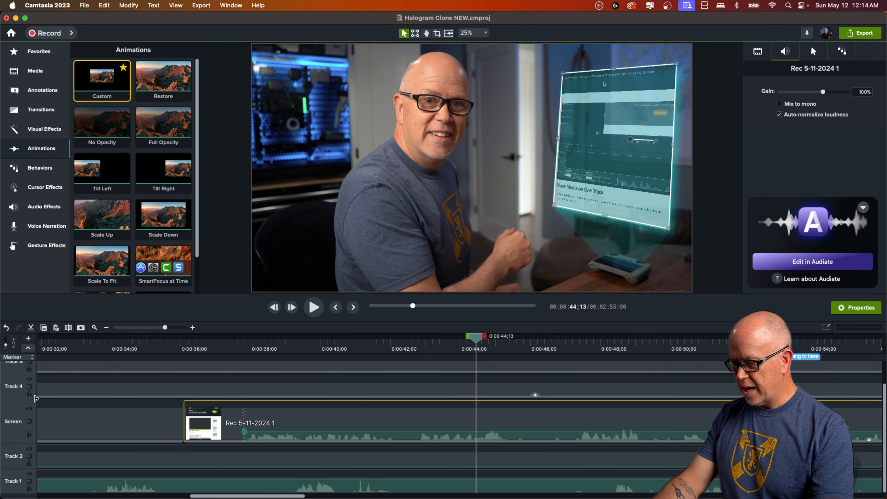
Step: Add two adjacent audio points to the screen recording's waveform at about 0:00:44;13
{"action": "right_click", "coordinate": [475, 433]}
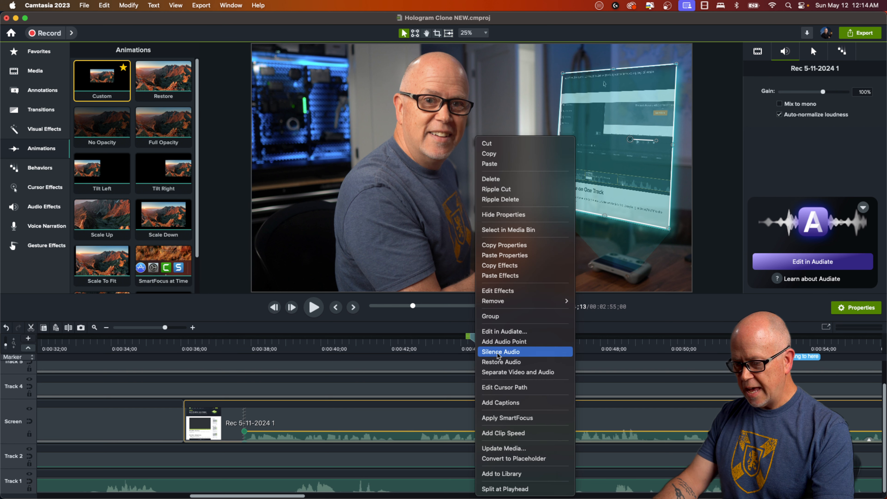
{"action": "left_click", "coordinate": [500, 346]}
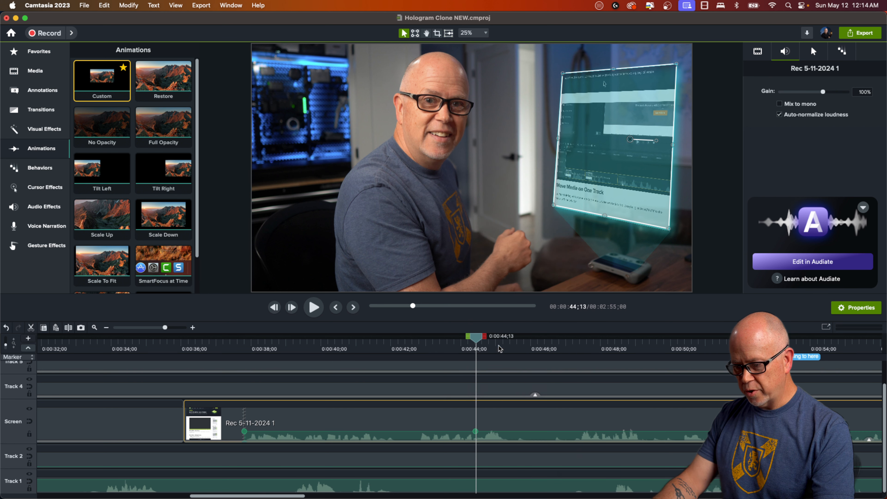
{"action": "right_click", "coordinate": [479, 431]}
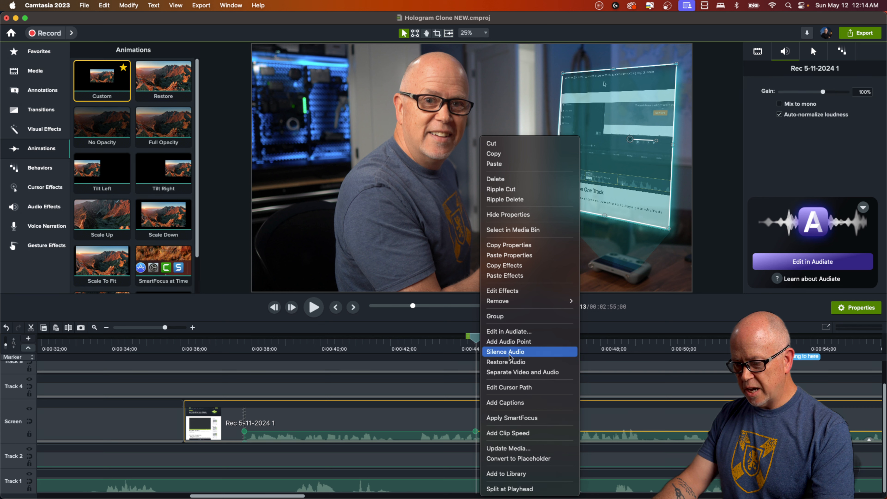
{"action": "left_click", "coordinate": [512, 347]}
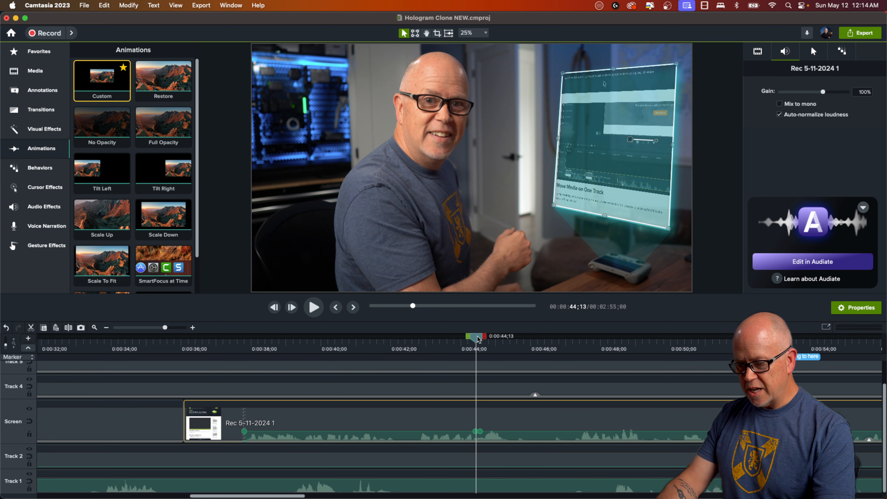
Step: Play back the timeline from 0:00:44;13 to about 0:00:49 and bring the playhead back to 0:00:45;12
{"action": "key", "text": "space"}
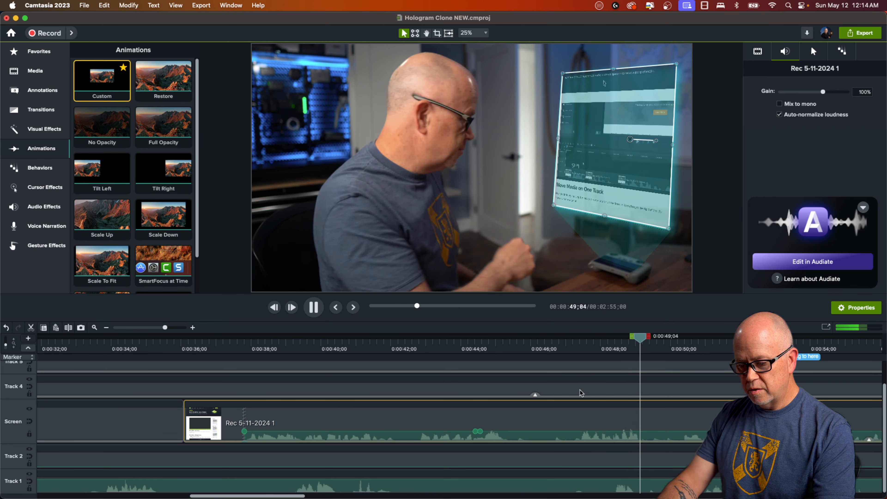
{"action": "key", "text": "space"}
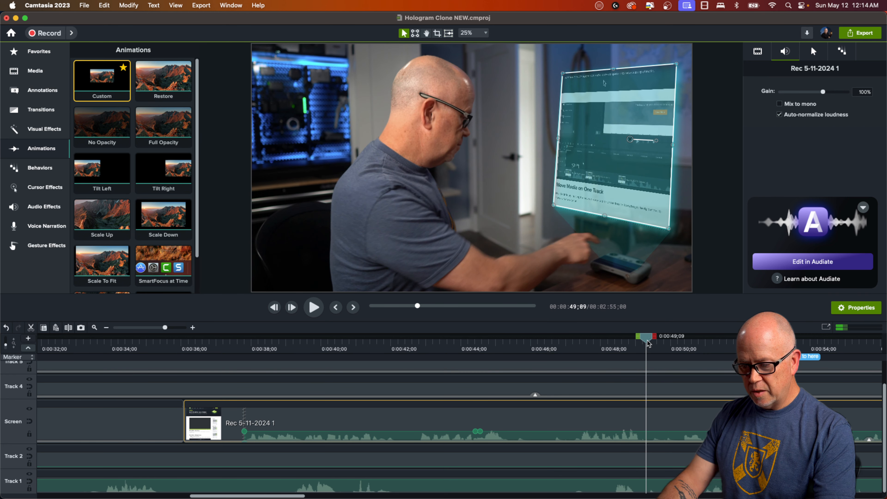
{"action": "left_click_drag", "start_coordinate": [648, 345], "coordinate": [480, 377]}
{"action": "left_click_drag", "start_coordinate": [491, 378], "coordinate": [510, 384]}
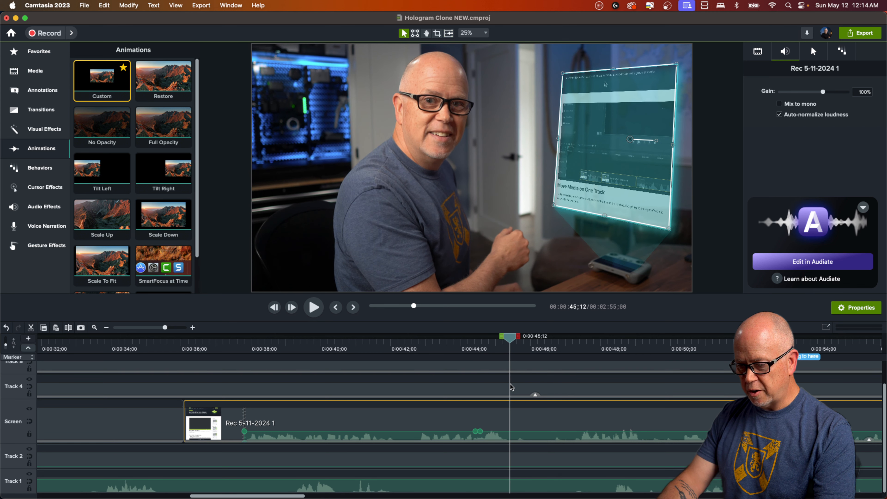
Step: Add two adjacent audio points to the screen recording at about 0:00:45;12 and silence the audio between them and the earlier pair
{"action": "right_click", "coordinate": [511, 437]}
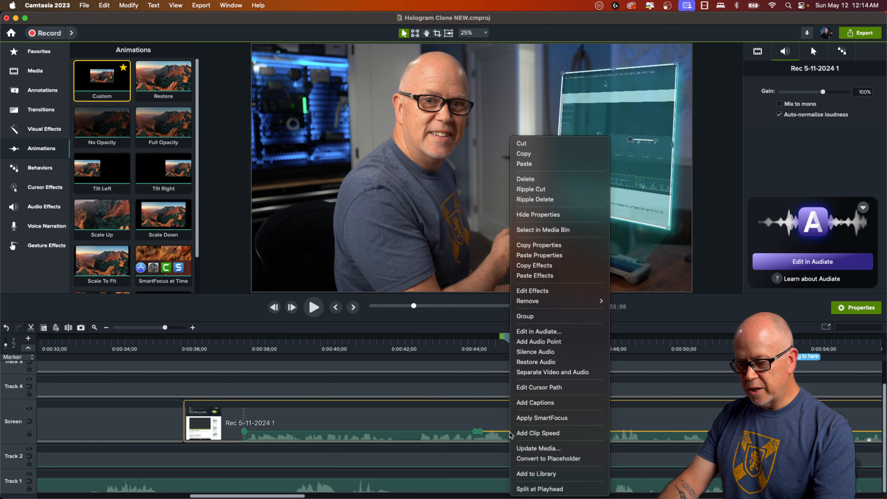
{"action": "left_click", "coordinate": [541, 341]}
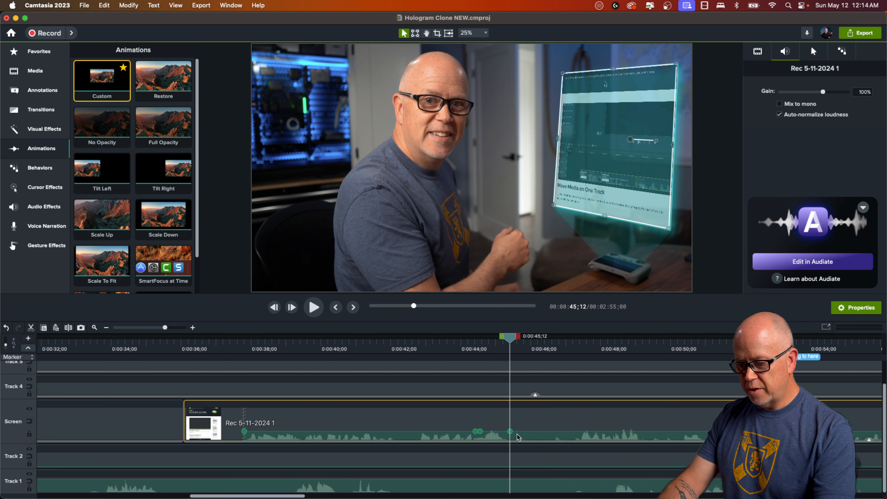
{"action": "right_click", "coordinate": [516, 435]}
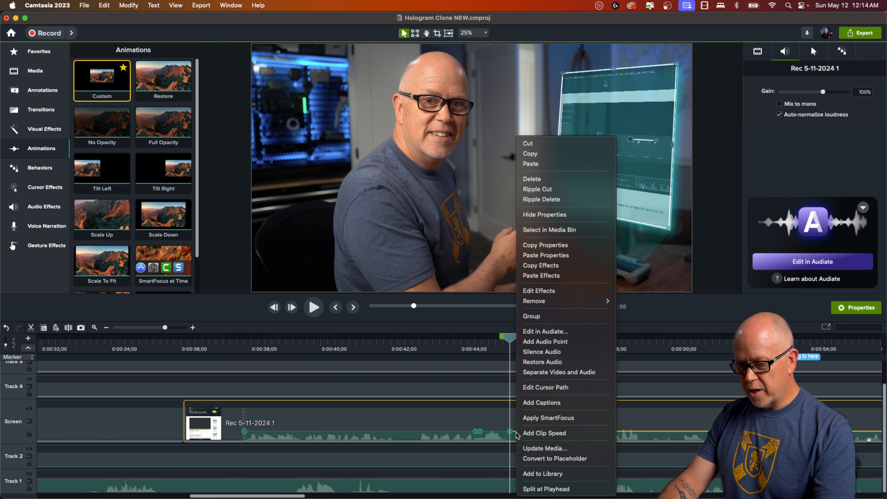
{"action": "left_click", "coordinate": [542, 341]}
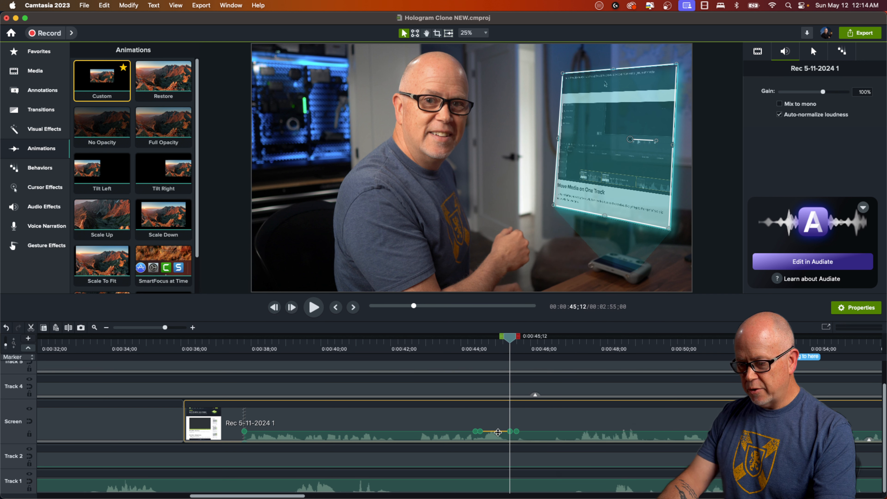
{"action": "left_click_drag", "start_coordinate": [499, 433], "coordinate": [502, 447]}
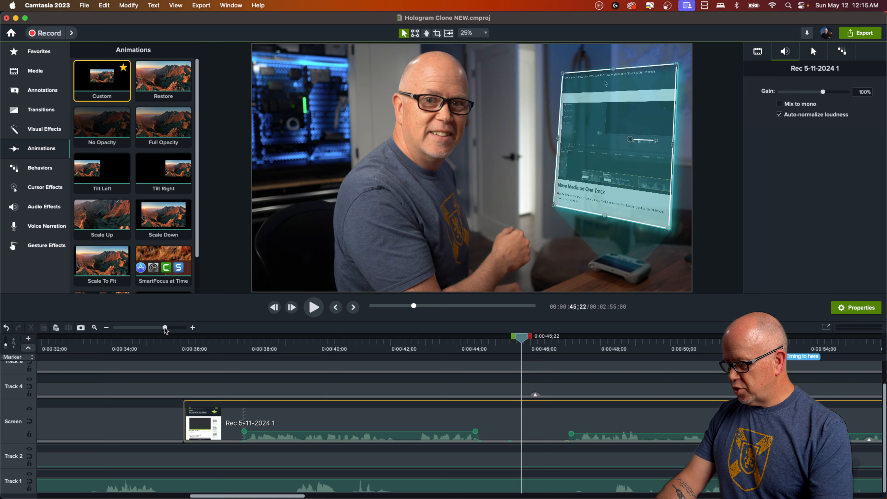
Step: Play back the section from 0:00:48;18 to 0:00:51;22 and place the playhead at 0:00:50;02
{"action": "left_click_drag", "start_coordinate": [165, 330], "coordinate": [152, 329]}
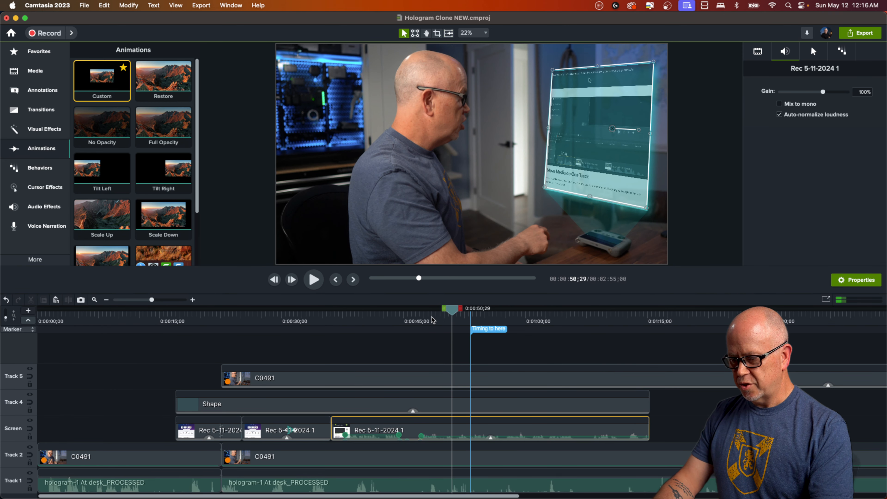
{"action": "left_click", "coordinate": [434, 324]}
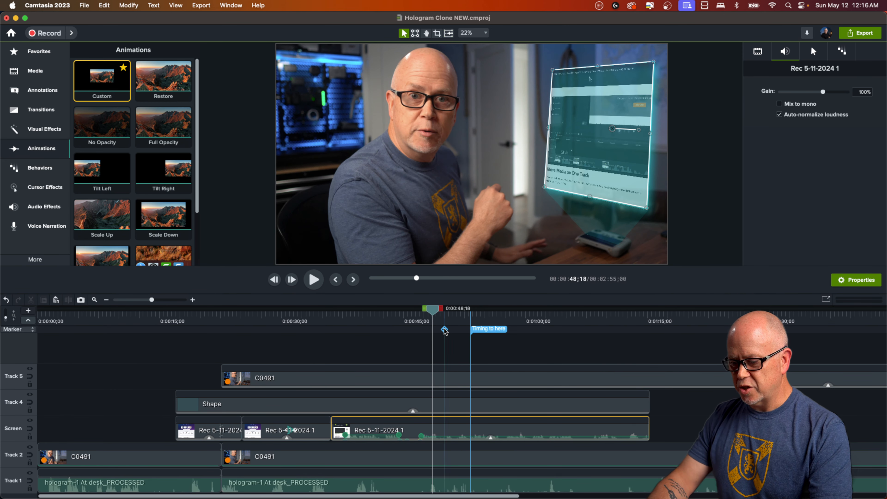
{"action": "key", "text": "space"}
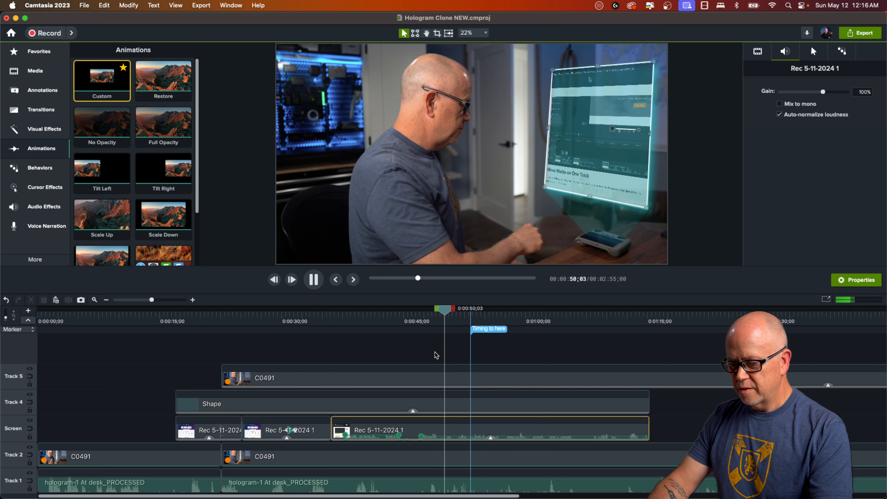
{"action": "key", "text": "space"}
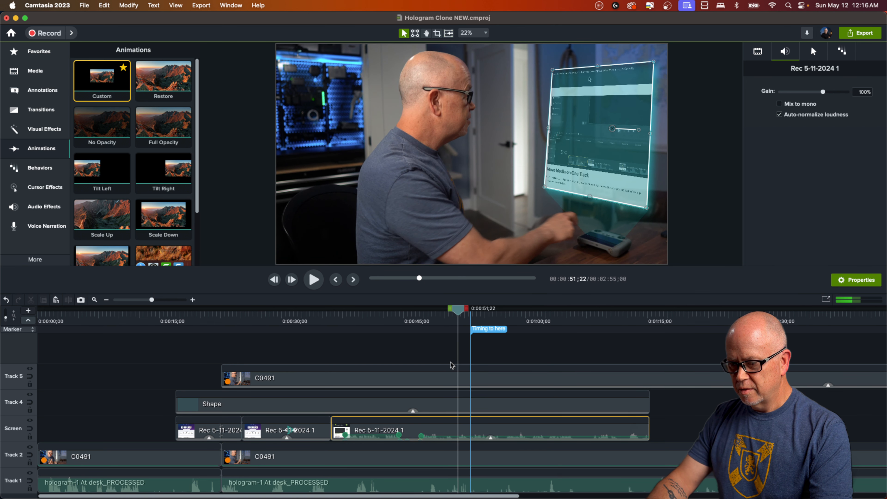
{"action": "left_click_drag", "start_coordinate": [457, 314], "coordinate": [445, 314]}
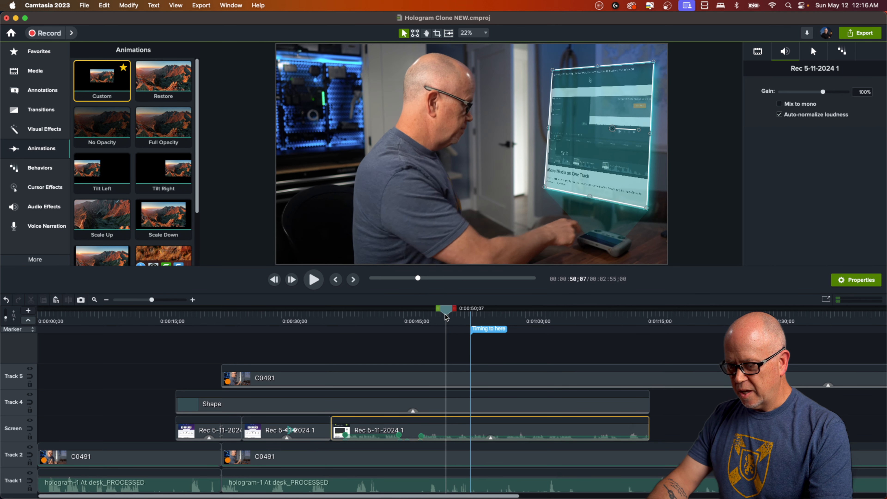
Step: Add two adjacent audio points to the last Rec 5-11-2024 1 clip at about 0:00:50;02 and silence its remaining audio
{"action": "right_click", "coordinate": [444, 436]}
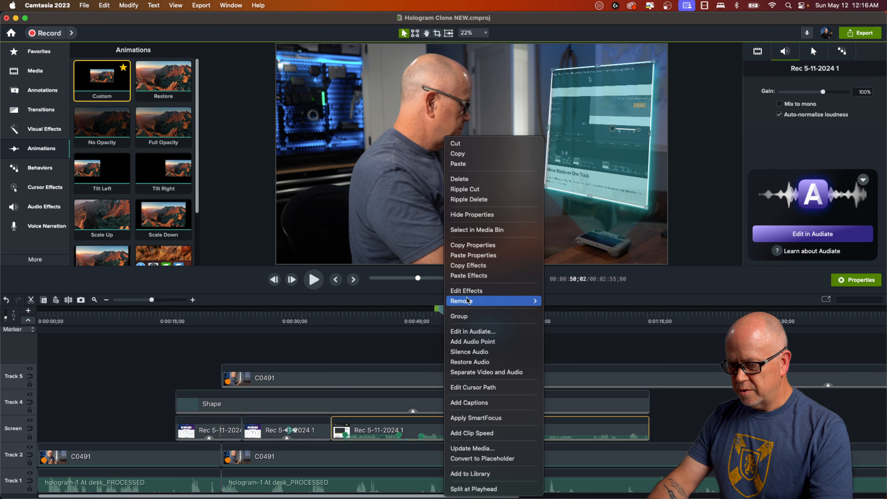
{"action": "left_click", "coordinate": [472, 342]}
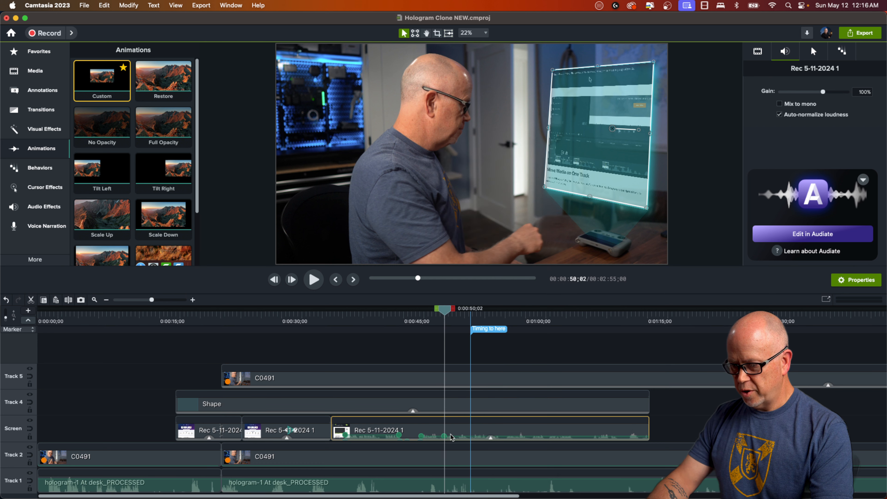
{"action": "right_click", "coordinate": [439, 435]}
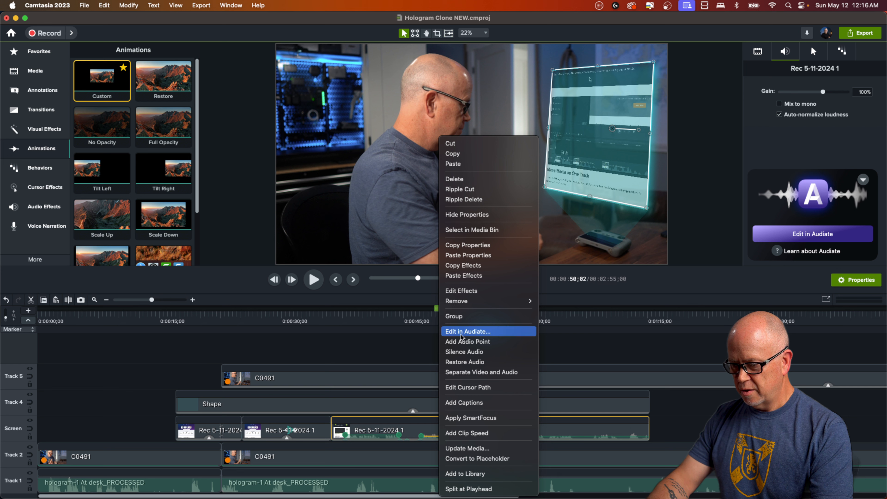
{"action": "left_click", "coordinate": [464, 342]}
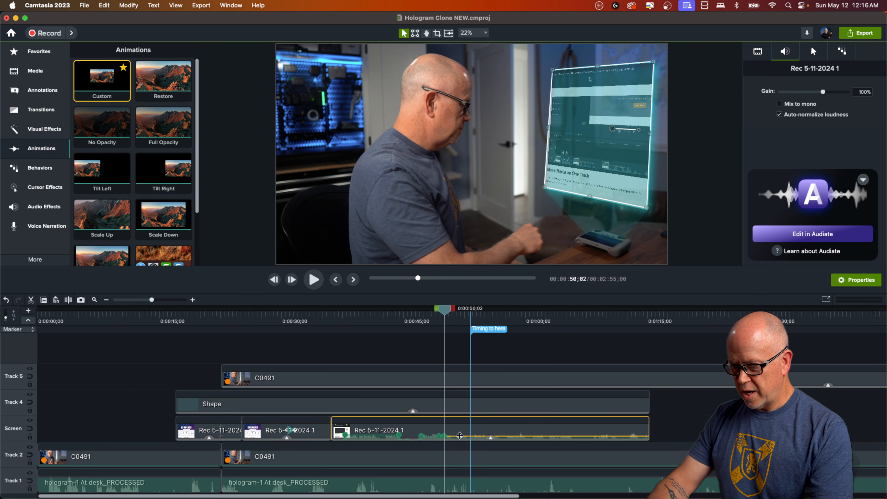
{"action": "left_click_drag", "start_coordinate": [460, 436], "coordinate": [460, 450]}
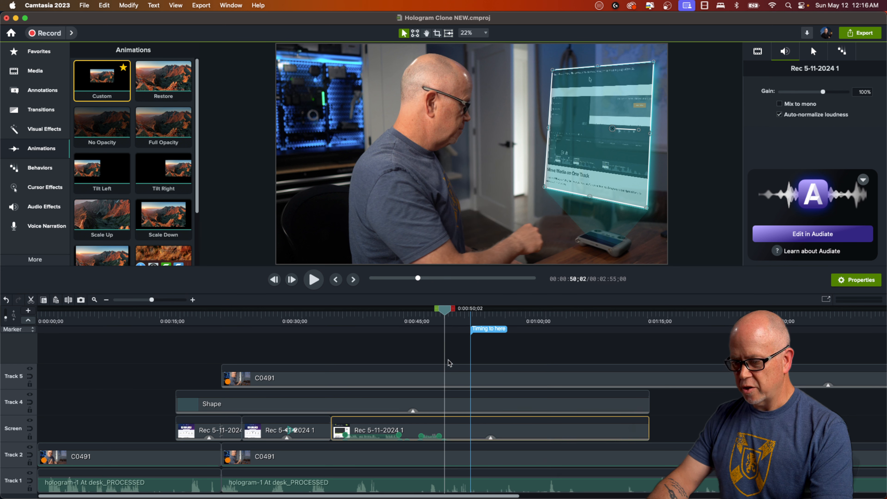
Step: Play back the timeline from about 0:00:49 to 0:00:54;13 to check the silenced recording against the hand gesture
{"action": "left_click", "coordinate": [436, 320]}
{"action": "key", "text": "space"}
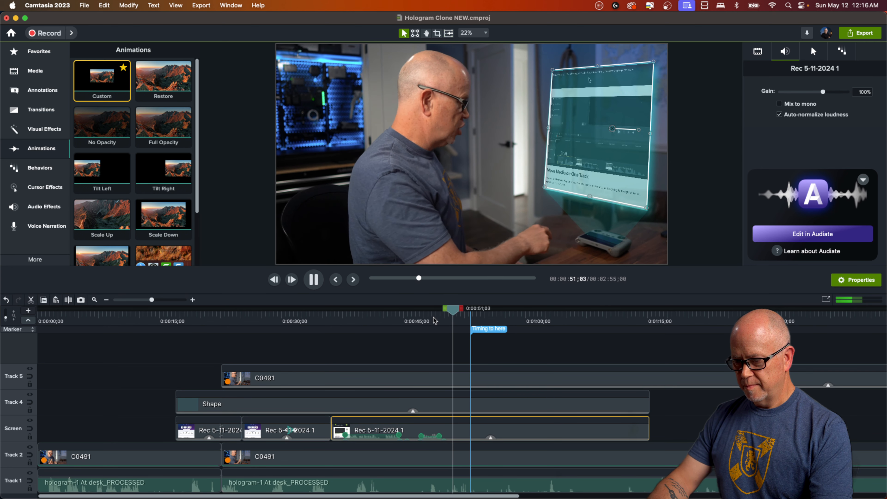
{"action": "key", "text": "space"}
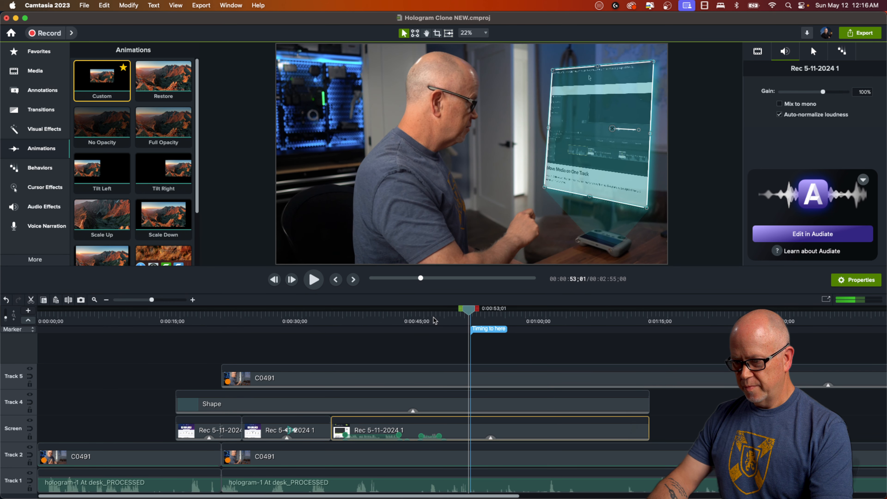
{"action": "key", "text": "space"}
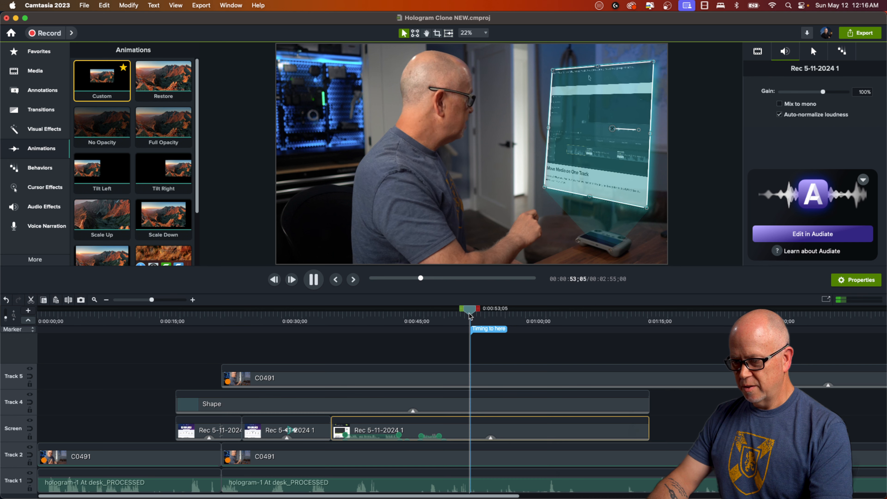
{"action": "key", "text": "space"}
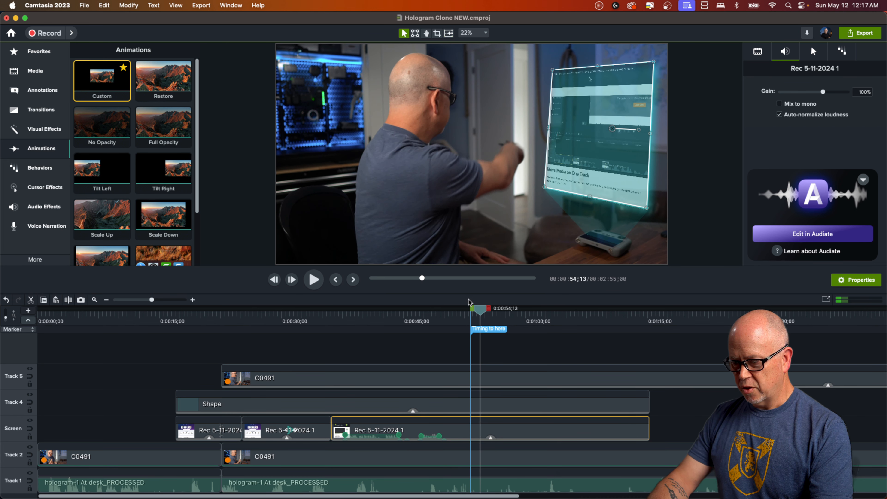
Step: Locate the hand swipe at 0:00:54;01 and trim the end of Track 4's Shape clip to shortly after it
{"action": "left_click_drag", "start_coordinate": [481, 310], "coordinate": [479, 330]}
{"action": "key", "text": "period"}
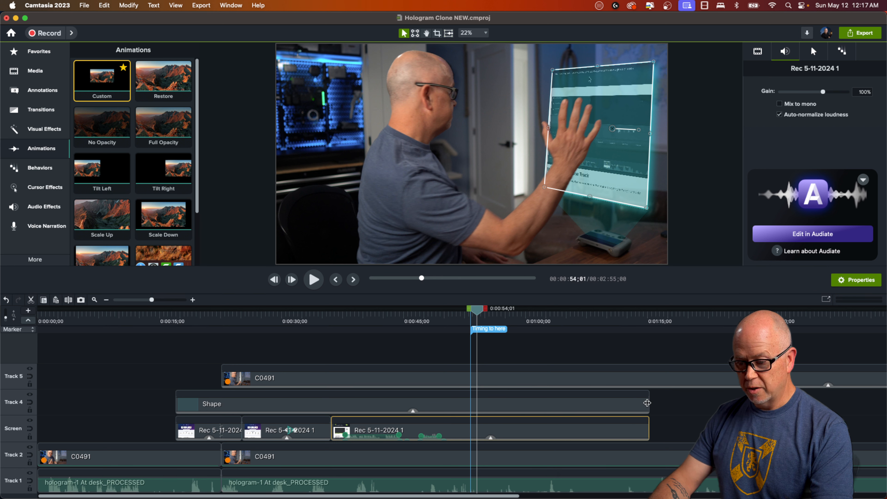
{"action": "left_click_drag", "start_coordinate": [647, 403], "coordinate": [481, 415]}
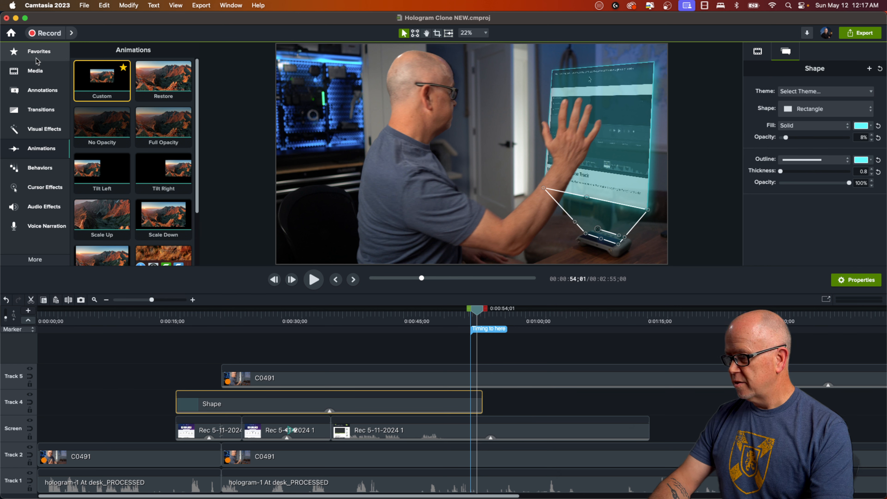
Step: Add a Fade transition to the end of the Shape clip on Track 4 and preview it around 0:00:54
{"action": "left_click", "coordinate": [36, 53]}
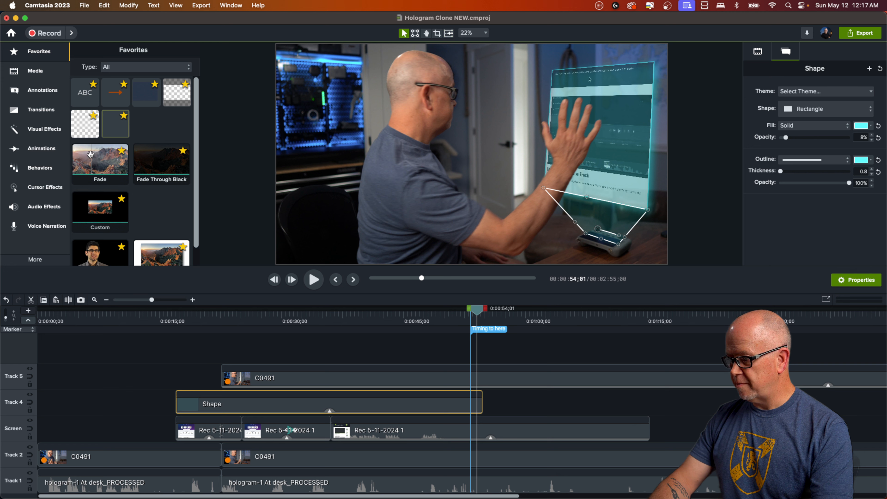
{"action": "left_click_drag", "start_coordinate": [104, 169], "coordinate": [428, 362]}
{"action": "left_click_drag", "start_coordinate": [481, 400], "coordinate": [480, 402]}
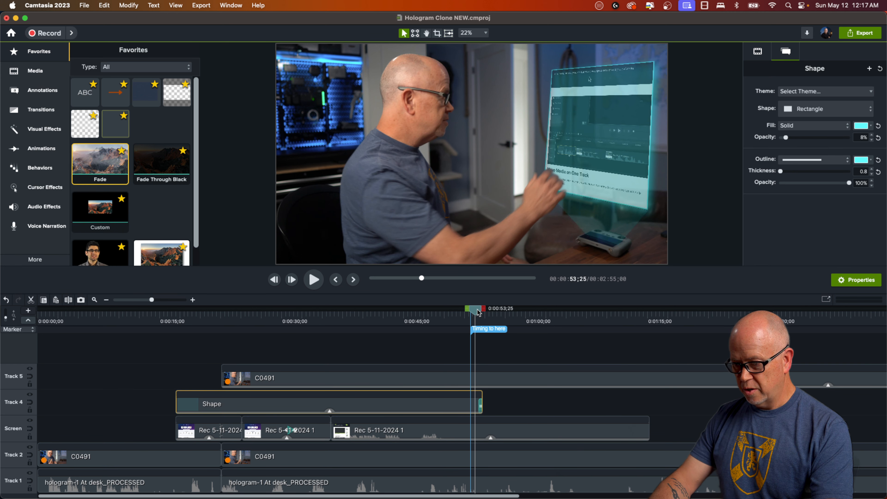
{"action": "key", "text": "space"}
{"action": "key", "text": "space"}
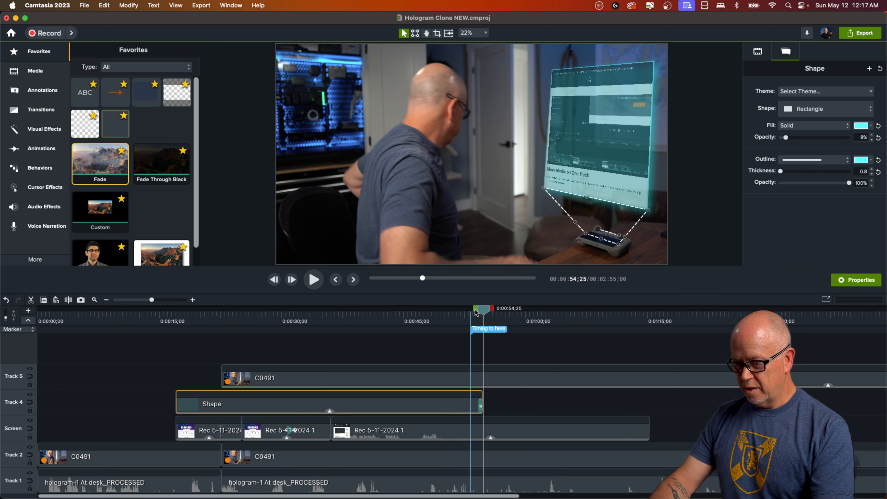
{"action": "left_click_drag", "start_coordinate": [483, 312], "coordinate": [477, 312]}
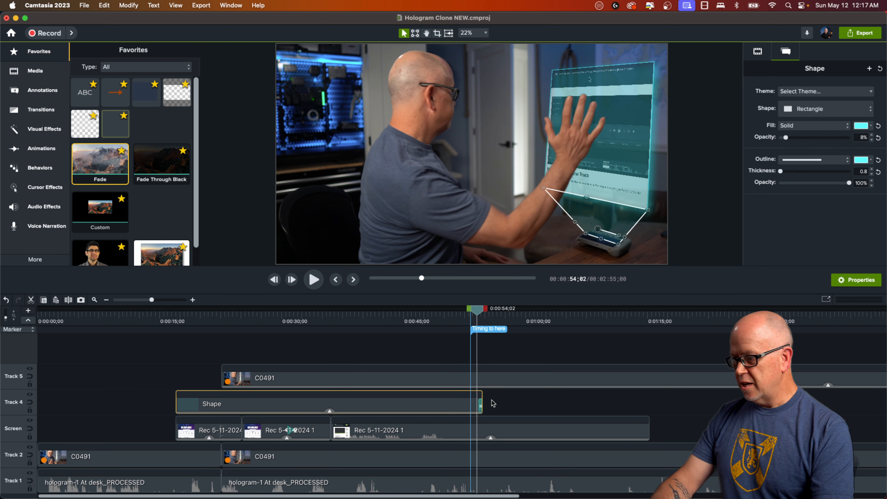
Step: Add a Custom animation to the last Rec 5-11-2024 1 clip on the Screen track, ending at about 0:00:55;08
{"action": "left_click", "coordinate": [44, 148]}
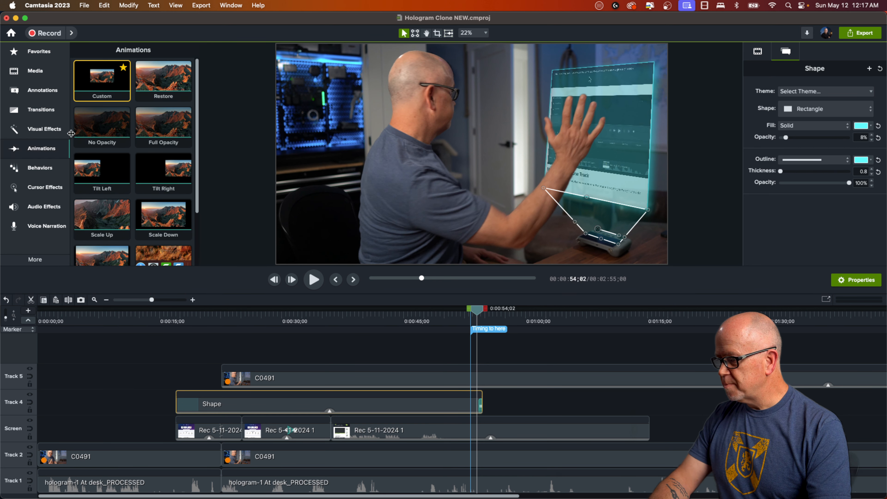
{"action": "left_click_drag", "start_coordinate": [97, 82], "coordinate": [487, 427]}
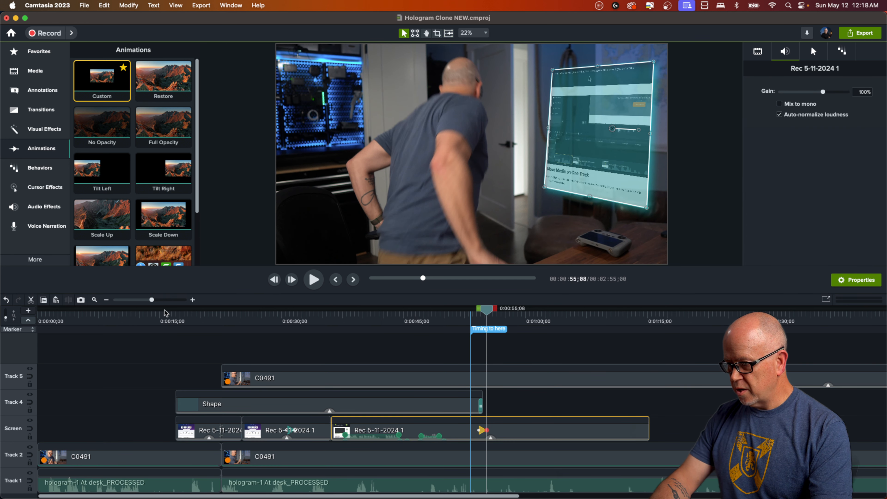
{"action": "left_click_drag", "start_coordinate": [153, 301], "coordinate": [168, 301]}
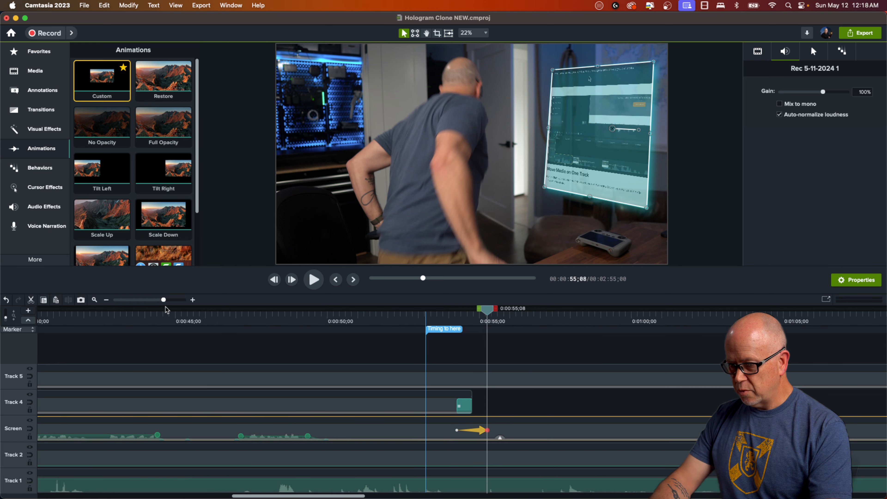
Step: Preview the hand gesture and shift the recording's Custom animation to start at 0:00:54;00, checking the frames up to 0:00:54;20
{"action": "left_click", "coordinate": [414, 317]}
{"action": "key", "text": "space"}
{"action": "key", "text": "space"}
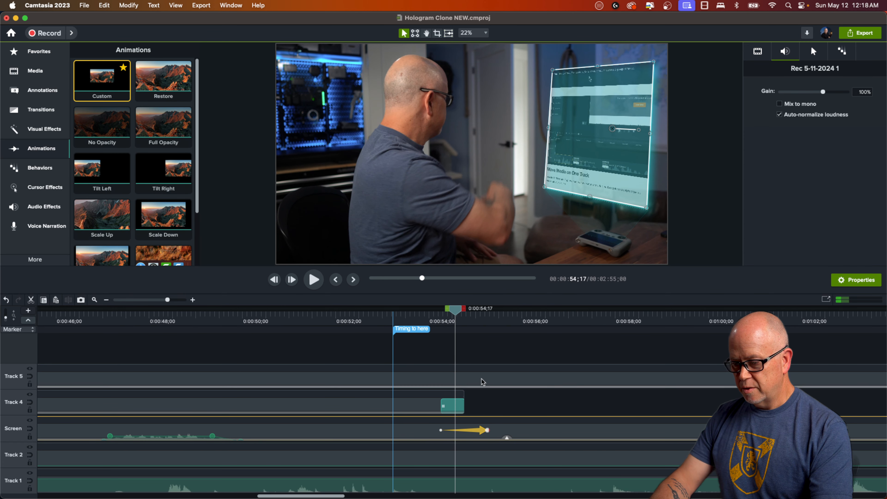
{"action": "left_click_drag", "start_coordinate": [456, 313], "coordinate": [429, 325]}
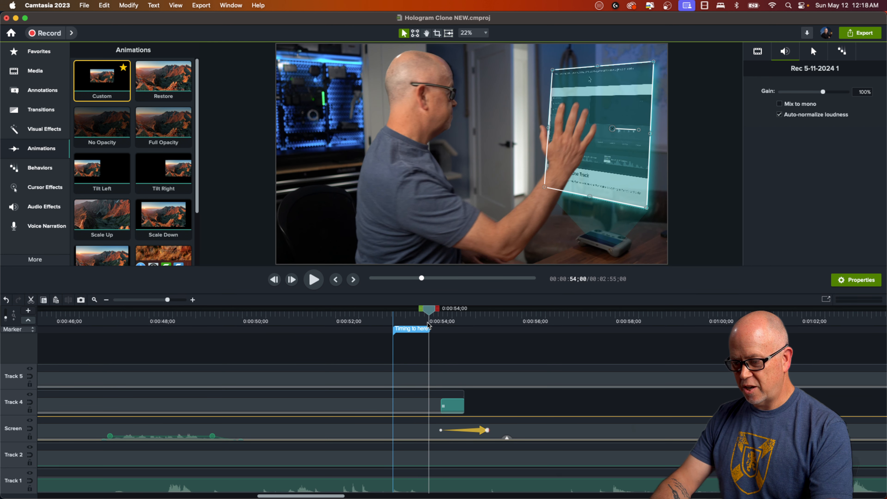
{"action": "left_click_drag", "start_coordinate": [482, 433], "coordinate": [472, 433]}
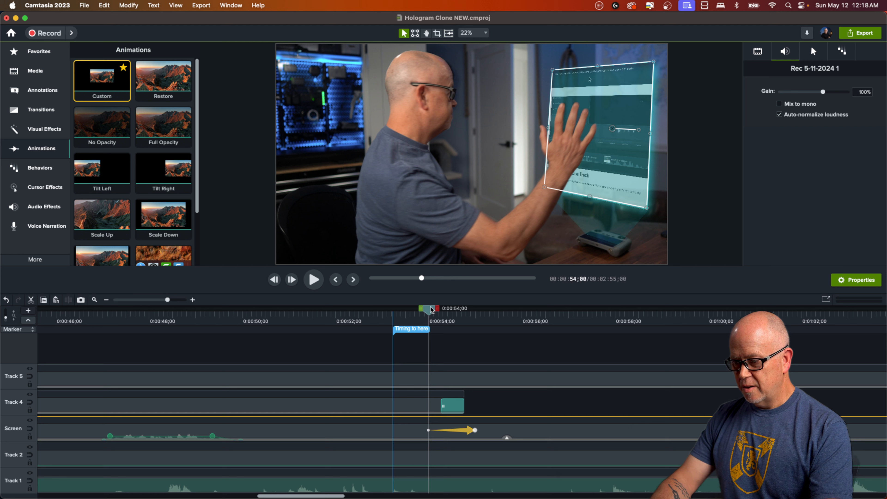
{"action": "left_click_drag", "start_coordinate": [432, 310], "coordinate": [464, 326]}
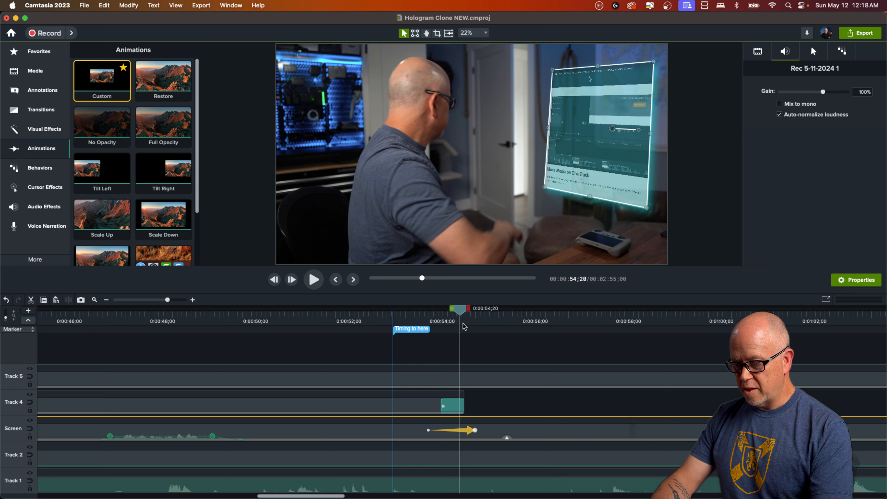
Step: Shorten the Screen track recording's Custom animation to end at 0:00:54;21 and hide Track 5
{"action": "left_click_drag", "start_coordinate": [477, 433], "coordinate": [462, 433]}
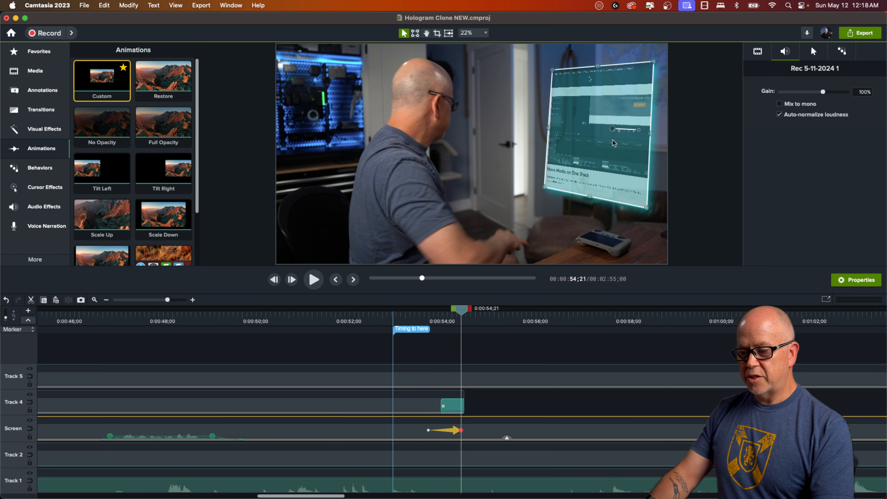
{"action": "left_click", "coordinate": [589, 141]}
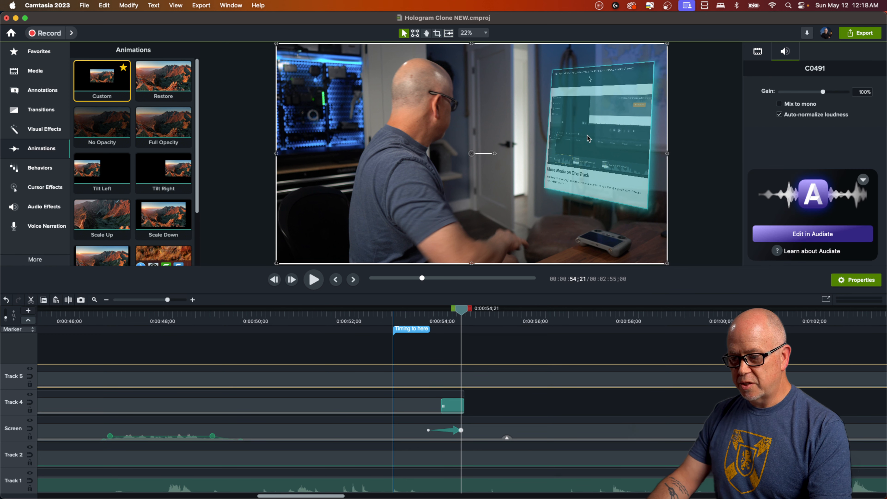
{"action": "left_click", "coordinate": [30, 368]}
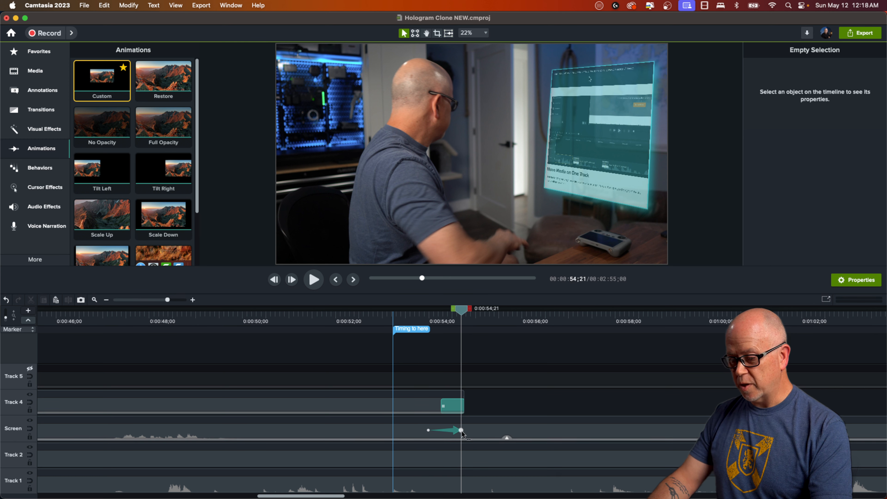
Step: At the end of the Custom animation, scale the recording to 19.4% and place it beside the door at about X 606.3, Y 218.9
{"action": "left_click", "coordinate": [470, 434]}
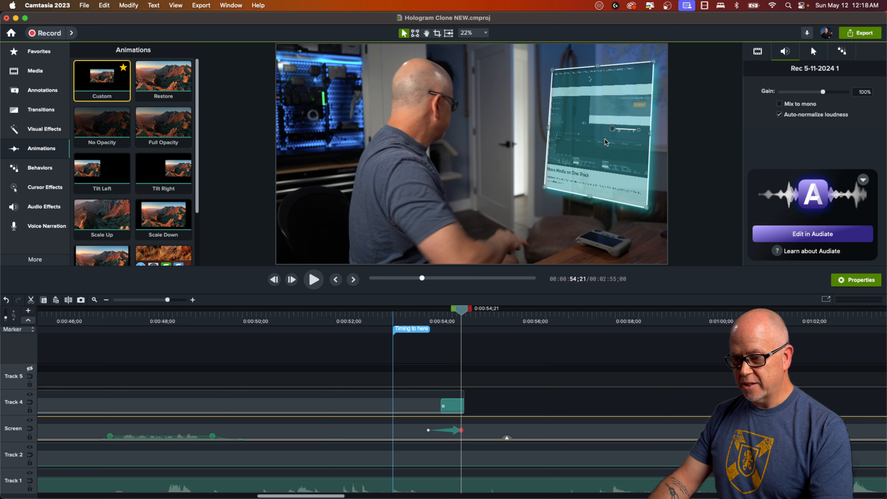
{"action": "left_click", "coordinate": [759, 53]}
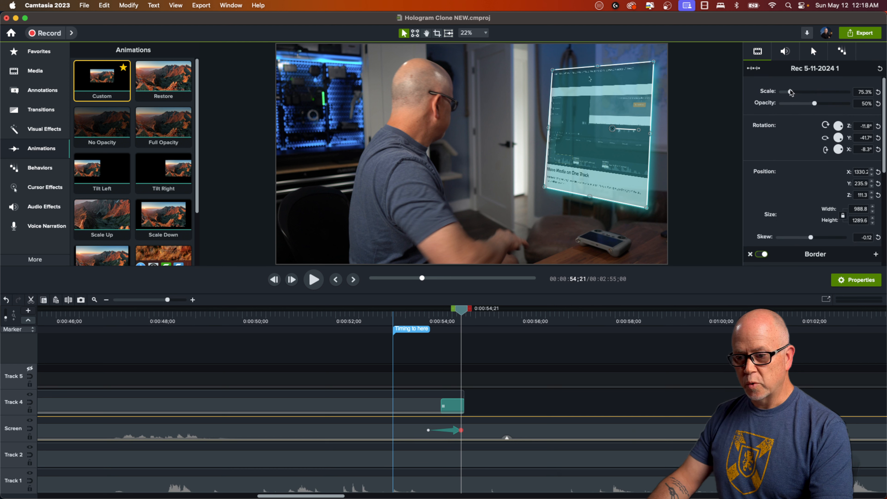
{"action": "left_click_drag", "start_coordinate": [791, 92], "coordinate": [785, 92]}
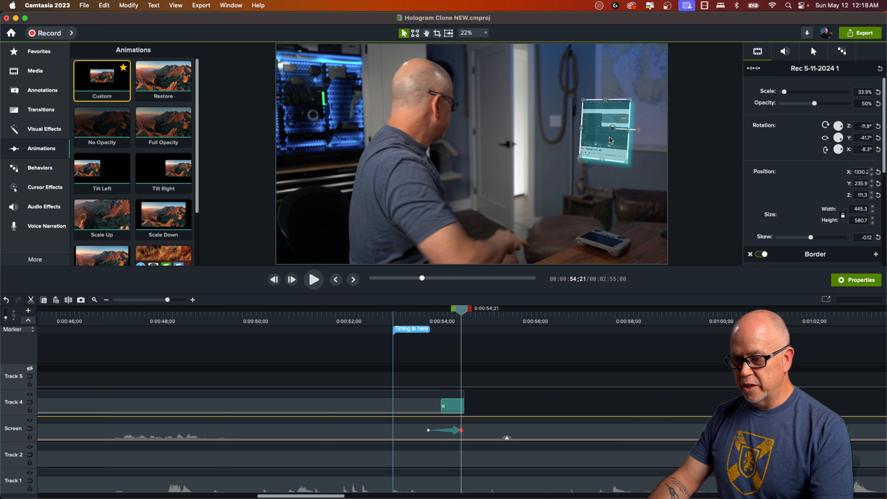
{"action": "left_click_drag", "start_coordinate": [611, 140], "coordinate": [548, 143]}
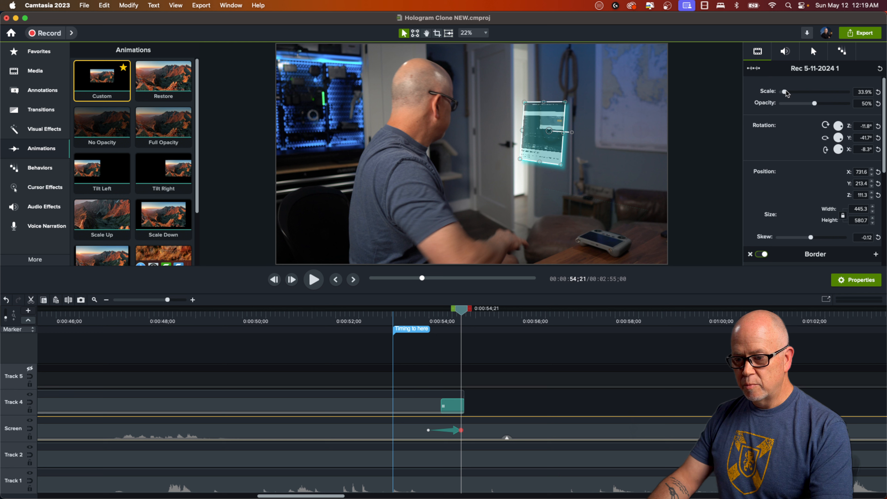
{"action": "left_click_drag", "start_coordinate": [786, 93], "coordinate": [783, 94]}
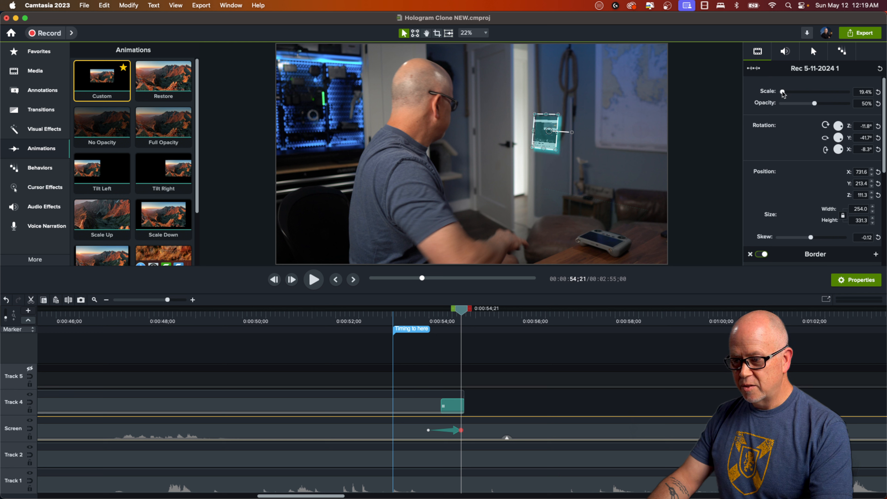
{"action": "left_click_drag", "start_coordinate": [545, 140], "coordinate": [533, 138]}
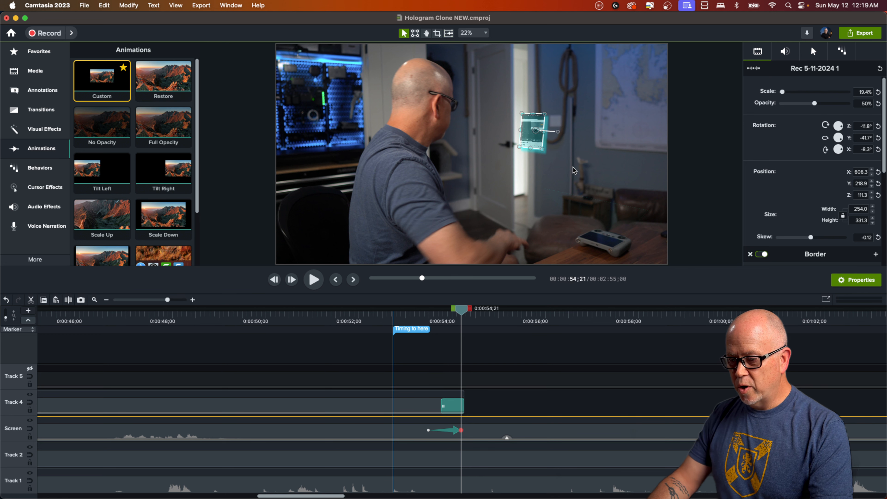
Step: Corner-pin the recording's two left corners inward so it becomes a narrow panel in perspective
{"action": "scroll", "coordinate": [553, 120], "scroll_direction": "up", "scroll_amount": 5}
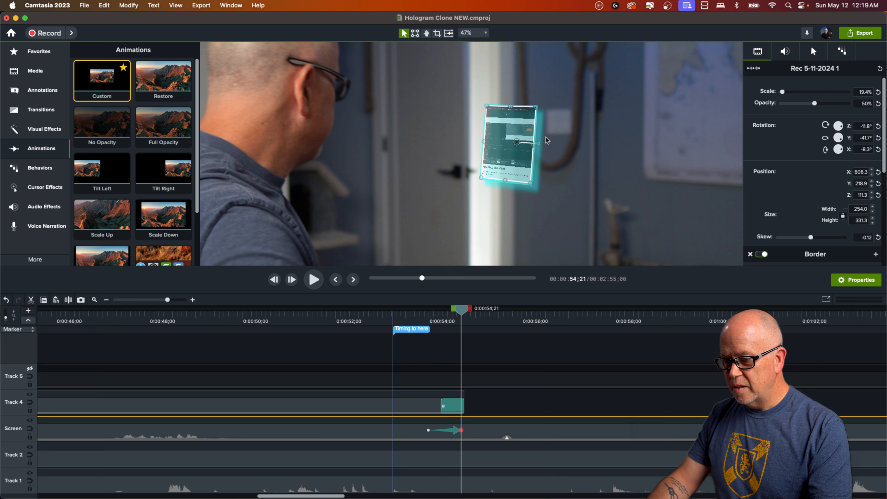
{"action": "left_click", "coordinate": [415, 34]}
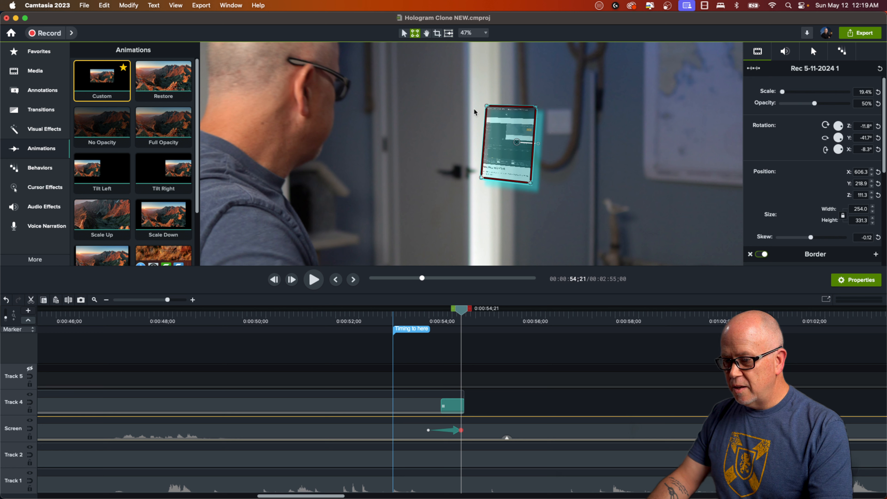
{"action": "left_click_drag", "start_coordinate": [487, 107], "coordinate": [499, 118]}
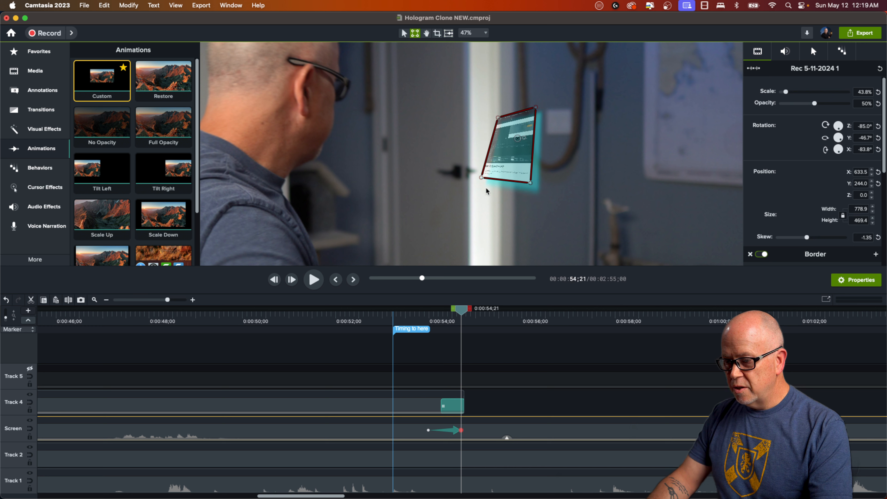
{"action": "left_click_drag", "start_coordinate": [481, 180], "coordinate": [501, 175]}
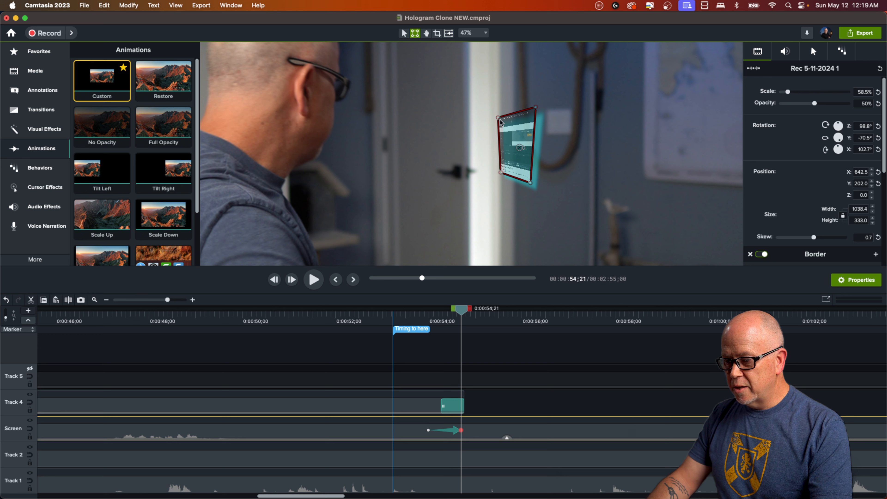
{"action": "left_click_drag", "start_coordinate": [499, 120], "coordinate": [504, 121]}
{"action": "left_click_drag", "start_coordinate": [504, 121], "coordinate": [508, 123]}
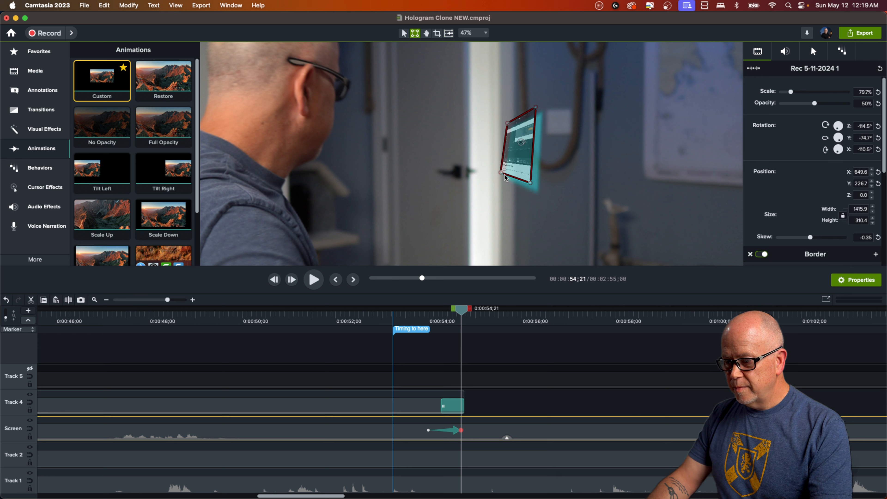
{"action": "left_click_drag", "start_coordinate": [500, 176], "coordinate": [506, 175]}
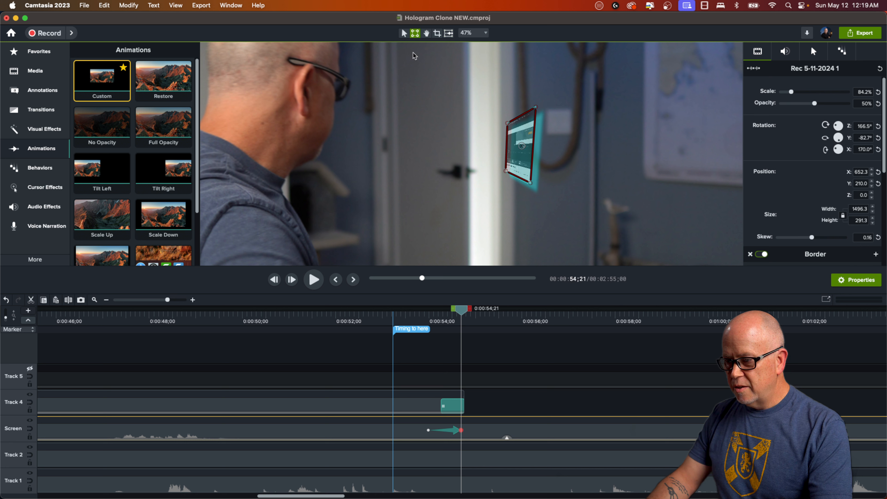
Step: Move the recording into the bright door gap and refine its corner pins, placing it at about X 492.4, Y 206.8
{"action": "left_click", "coordinate": [404, 34]}
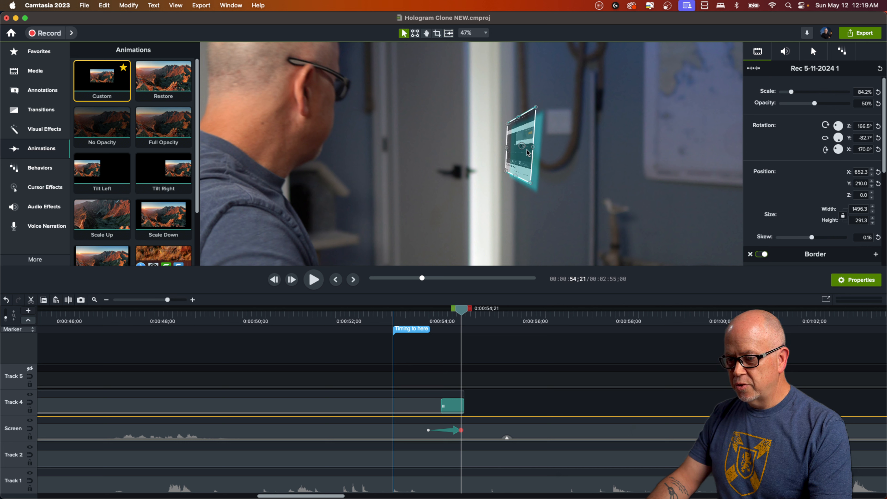
{"action": "left_click_drag", "start_coordinate": [525, 155], "coordinate": [484, 156]}
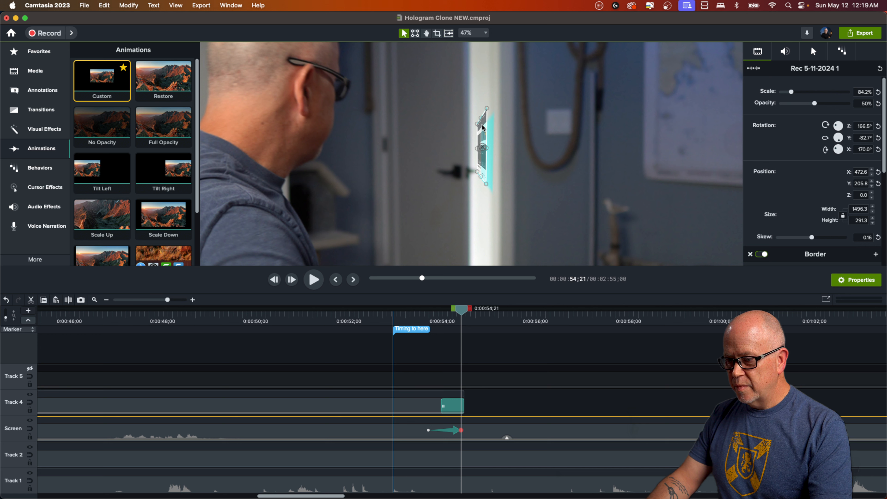
{"action": "left_click_drag", "start_coordinate": [477, 123], "coordinate": [478, 124]}
{"action": "key", "text": "super+z"}
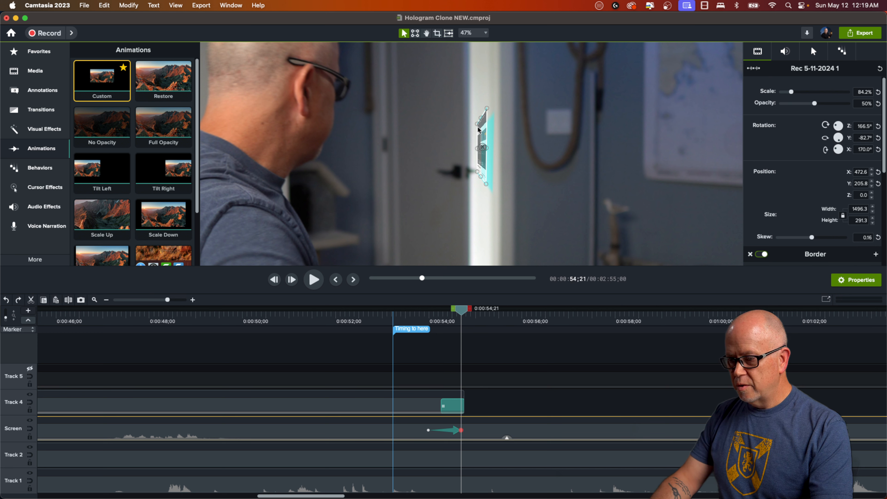
{"action": "left_click", "coordinate": [415, 33]}
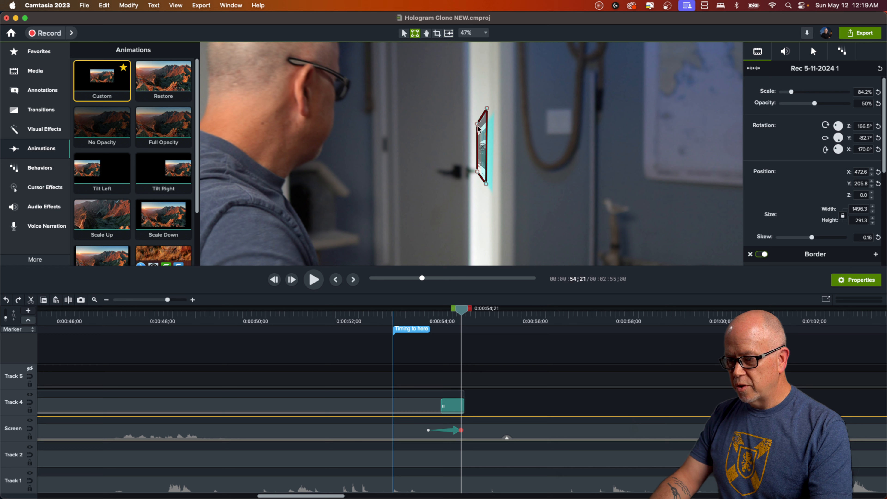
{"action": "left_click_drag", "start_coordinate": [478, 125], "coordinate": [489, 146]}
{"action": "left_click", "coordinate": [405, 33]}
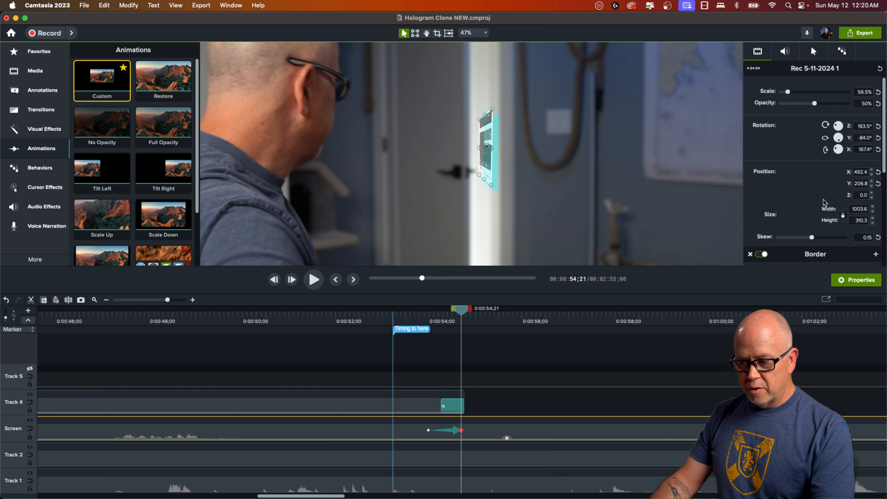
Step: Set the recording's Drop Shadow offset to 17 at the end of the animation
{"action": "scroll", "coordinate": [824, 202], "scroll_direction": "down", "scroll_amount": 5}
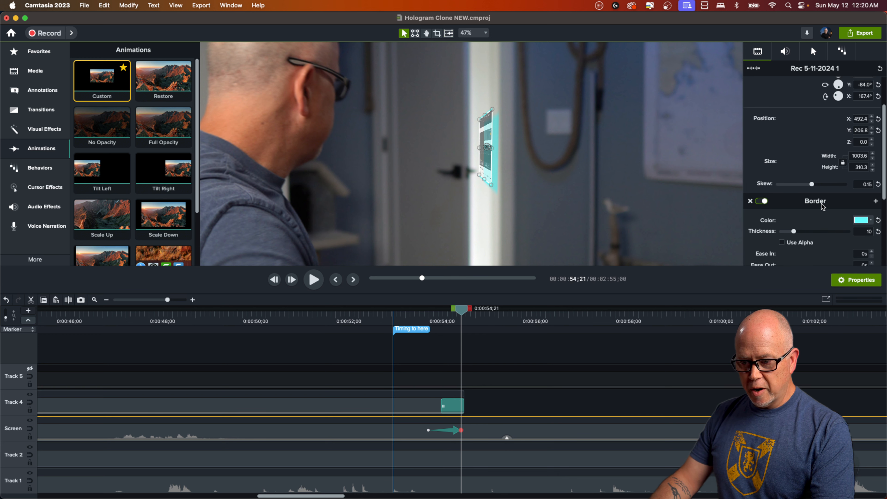
{"action": "scroll", "coordinate": [821, 208], "scroll_direction": "down", "scroll_amount": 5}
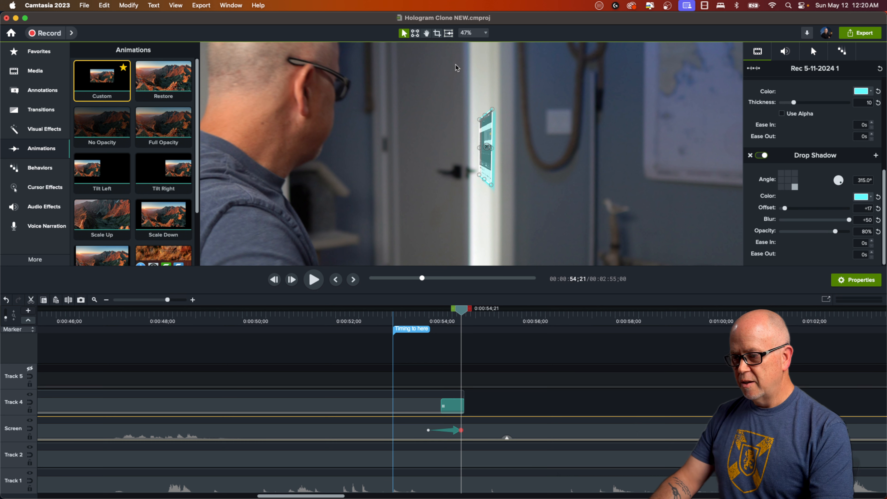
{"action": "left_click", "coordinate": [470, 33]}
{"action": "left_click", "coordinate": [472, 47]}
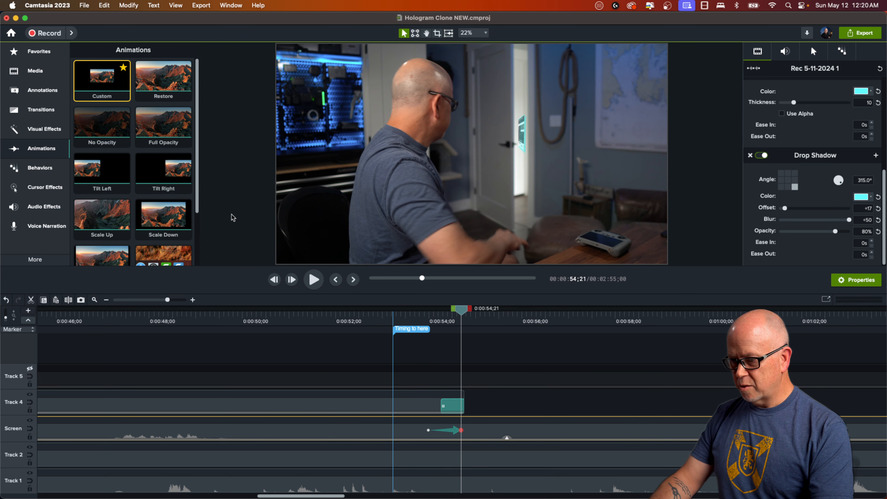
Step: Preview the shrinking hologram against the hand gesture, playing from about 0:00:53;19 and replaying the swipe
{"action": "left_click", "coordinate": [476, 344]}
{"action": "left_click", "coordinate": [412, 316]}
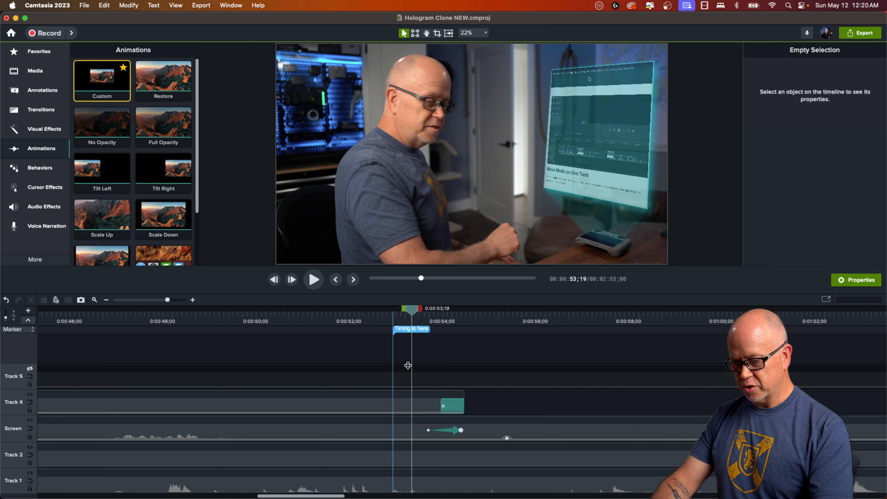
{"action": "key", "text": "space"}
{"action": "key", "text": "space"}
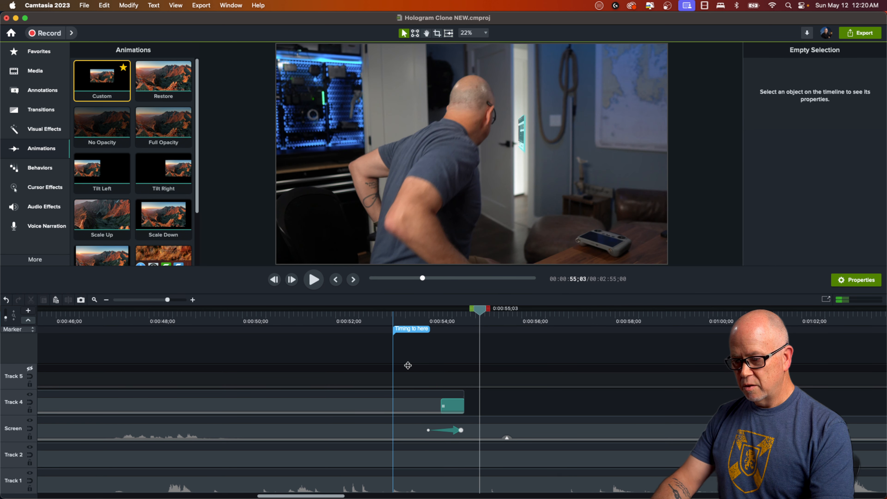
{"action": "left_click_drag", "start_coordinate": [481, 314], "coordinate": [437, 343]}
{"action": "key", "text": "space"}
{"action": "key", "text": "space"}
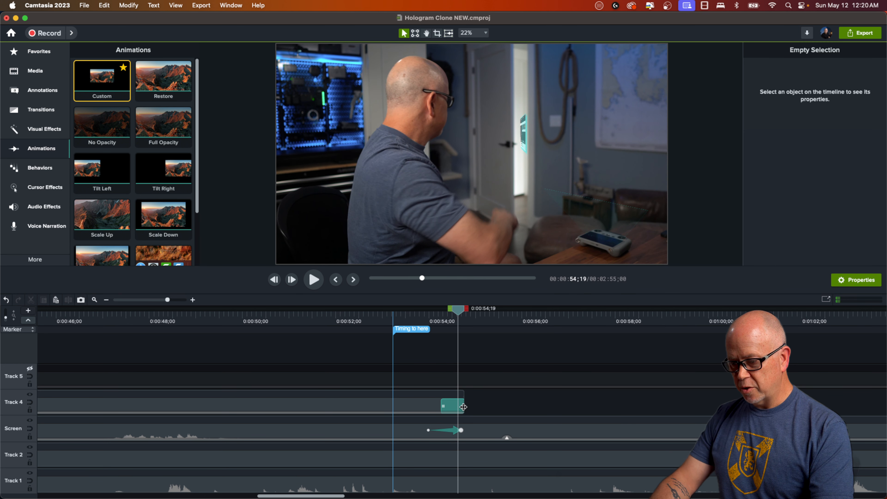
Step: Trim the end of Track 4's Shape clip to 0:00:54;14 and preview its fade against the hand swipe
{"action": "left_click_drag", "start_coordinate": [466, 407], "coordinate": [441, 407]}
{"action": "left_click", "coordinate": [414, 311]}
{"action": "key", "text": "space"}
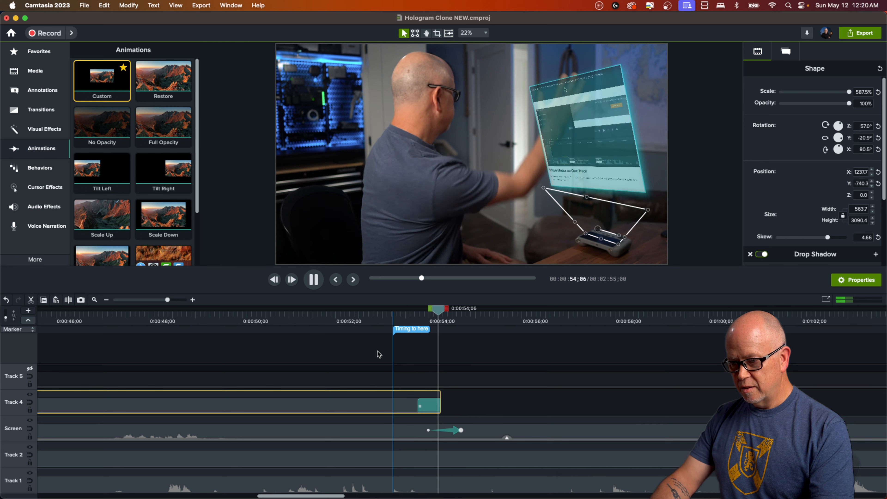
{"action": "key", "text": "space"}
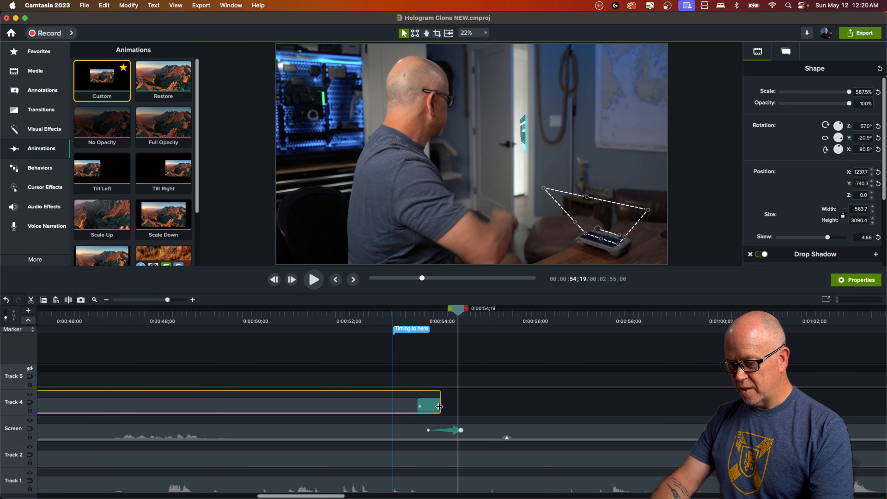
{"action": "left_click_drag", "start_coordinate": [439, 407], "coordinate": [450, 407]}
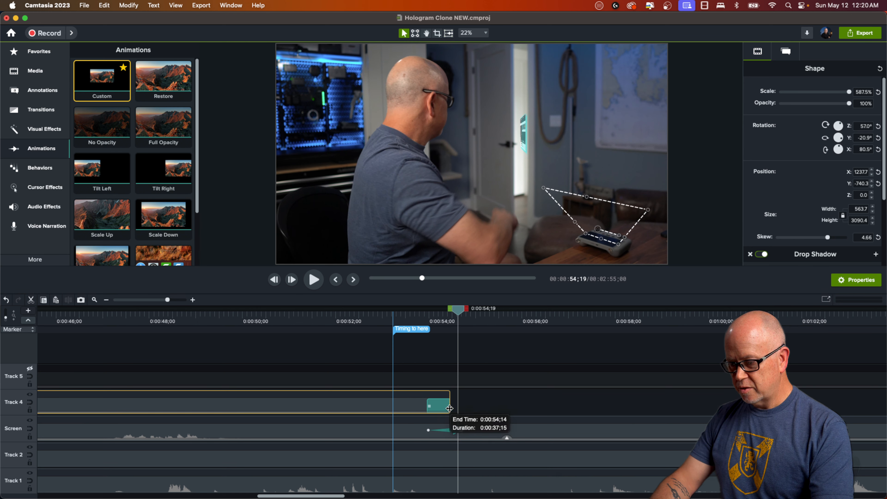
{"action": "left_click", "coordinate": [419, 317]}
{"action": "left_click", "coordinate": [459, 362]}
{"action": "key", "text": "space"}
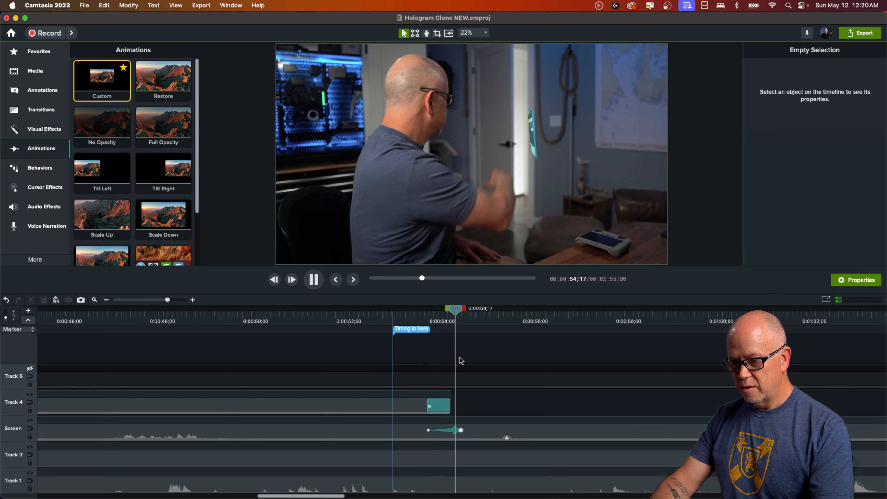
{"action": "key", "text": "space"}
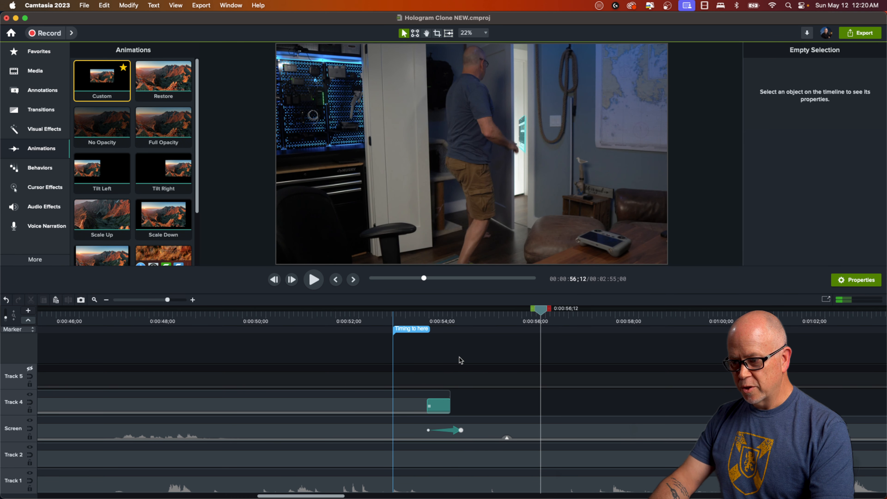
Step: Make Track 5 visible again and preview the hand gesture with the hologram from just before 0:00:54
{"action": "left_click", "coordinate": [418, 316]}
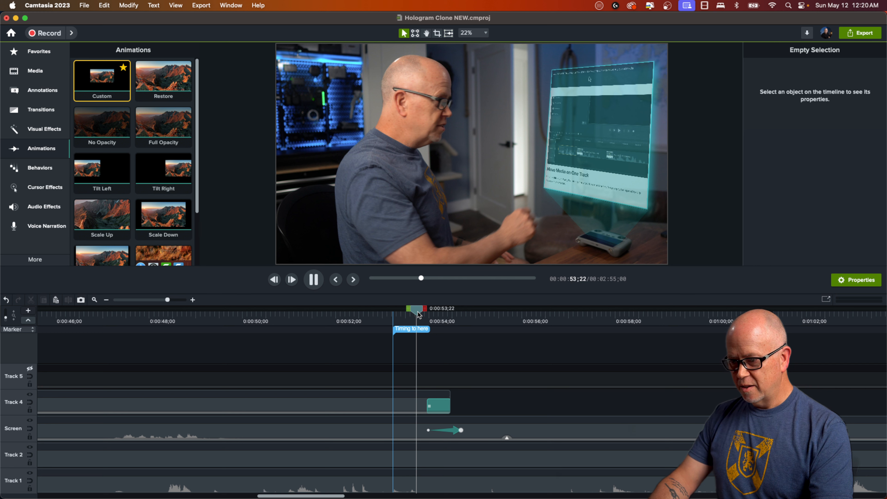
{"action": "key", "text": "space"}
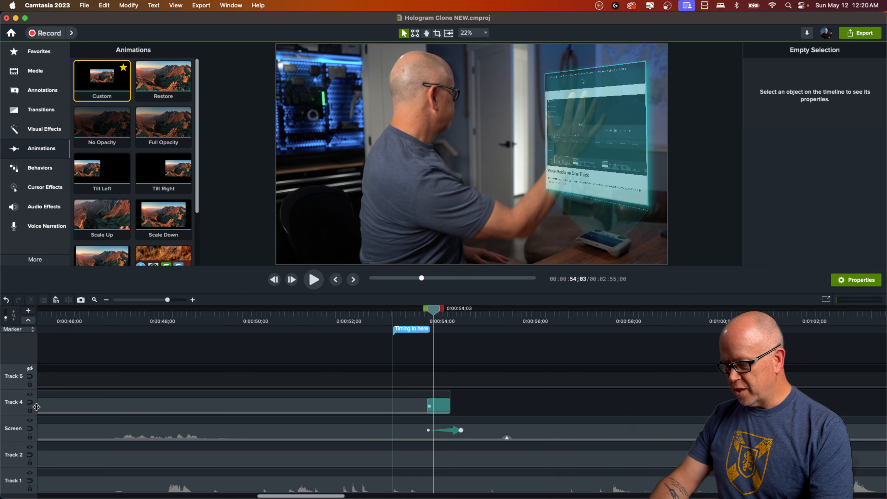
{"action": "left_click", "coordinate": [30, 369]}
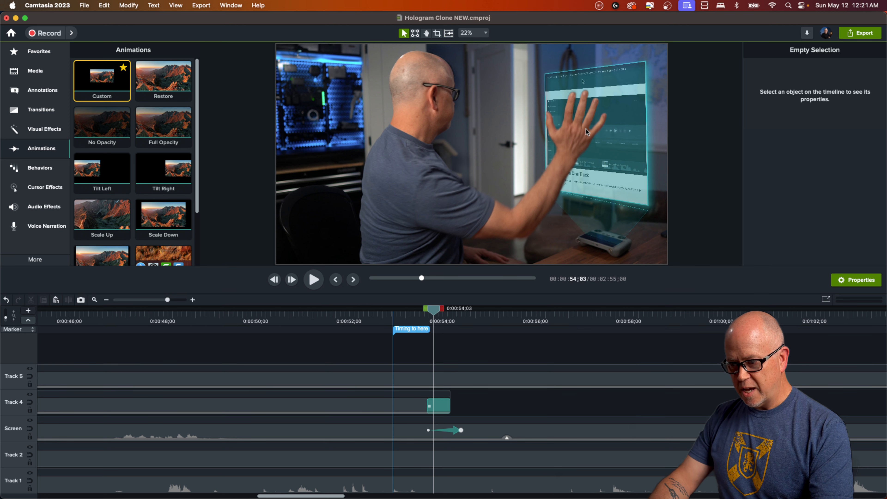
{"action": "left_click", "coordinate": [407, 316]}
{"action": "key", "text": "space"}
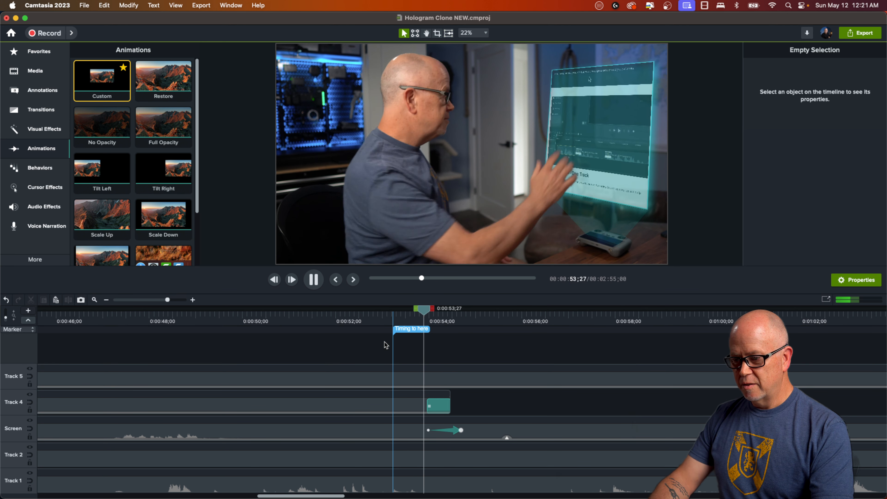
Step: Preview the hologram in the door gap in short stretches from about 0:00:53;27 to 0:00:57;16, ending back at 0:00:56;26
{"action": "key", "text": "space"}
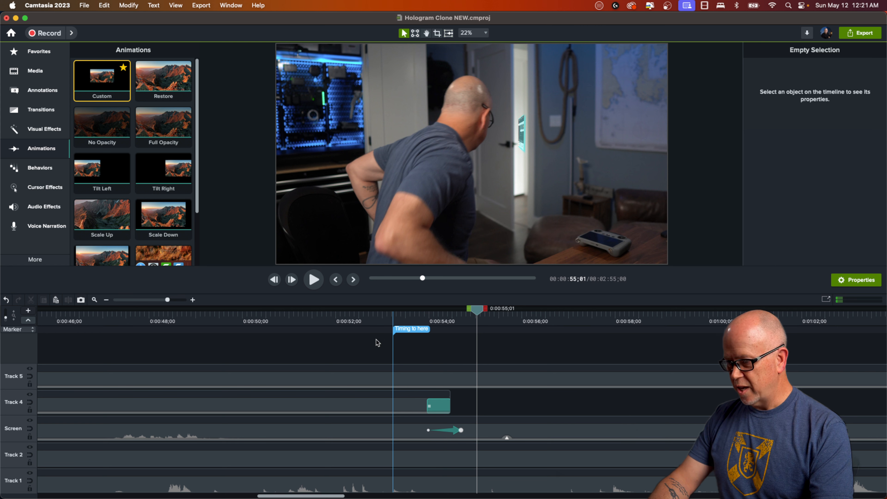
{"action": "key", "text": "space"}
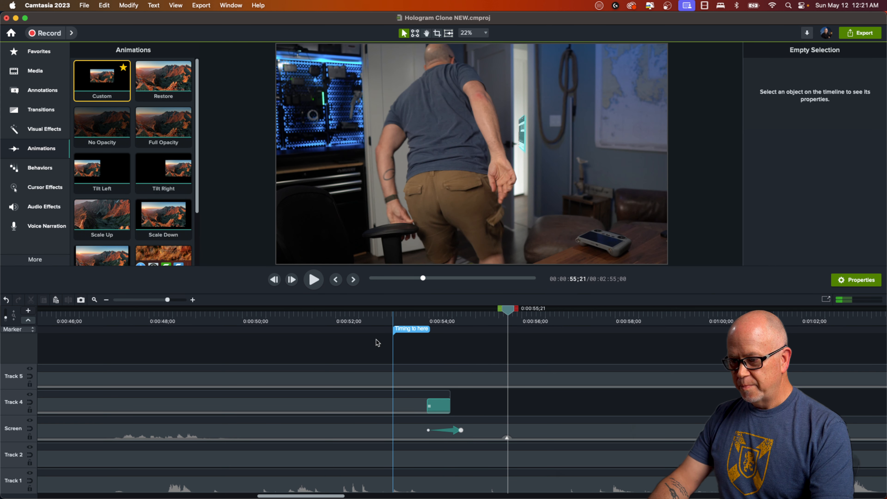
{"action": "key", "text": "space"}
{"action": "key", "text": "space"}
{"action": "key", "text": "space"}
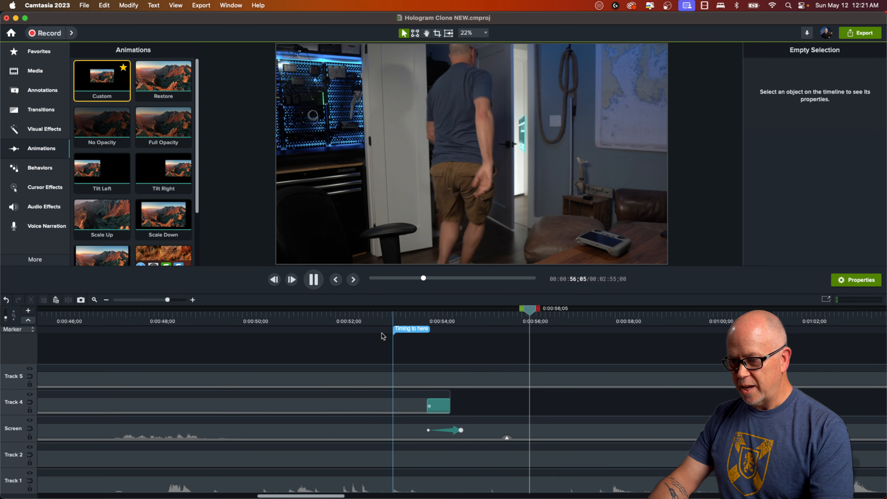
{"action": "key", "text": "space"}
{"action": "key", "text": "space"}
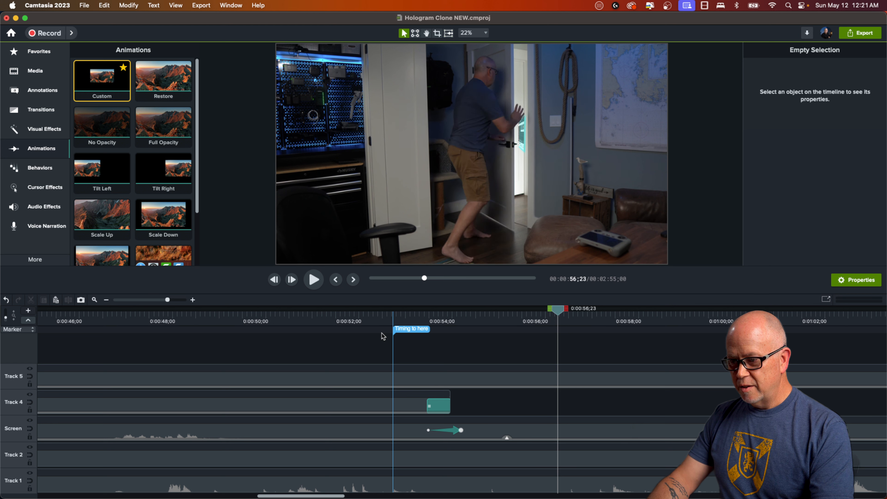
{"action": "key", "text": "space"}
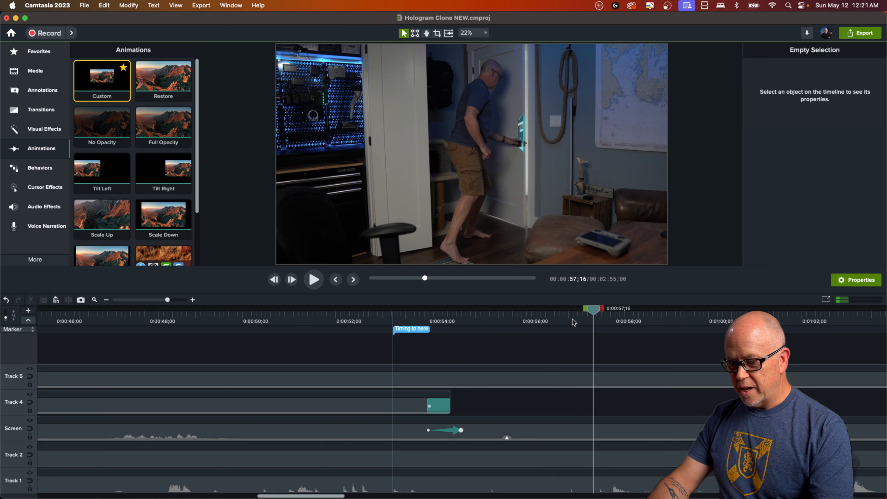
{"action": "left_click_drag", "start_coordinate": [600, 312], "coordinate": [567, 325]}
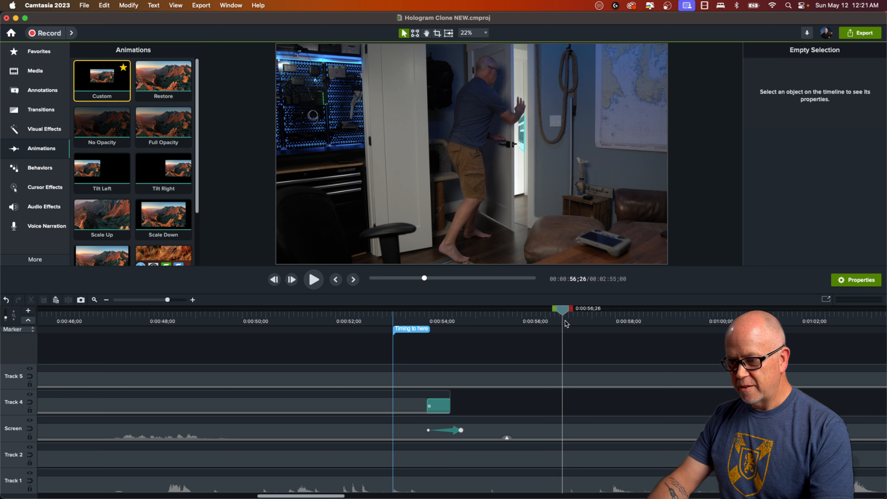
Step: Raise the recording's end-of-animation position in the door gap to Y 342.8 and preview it up to the door closing
{"action": "left_click", "coordinate": [461, 431]}
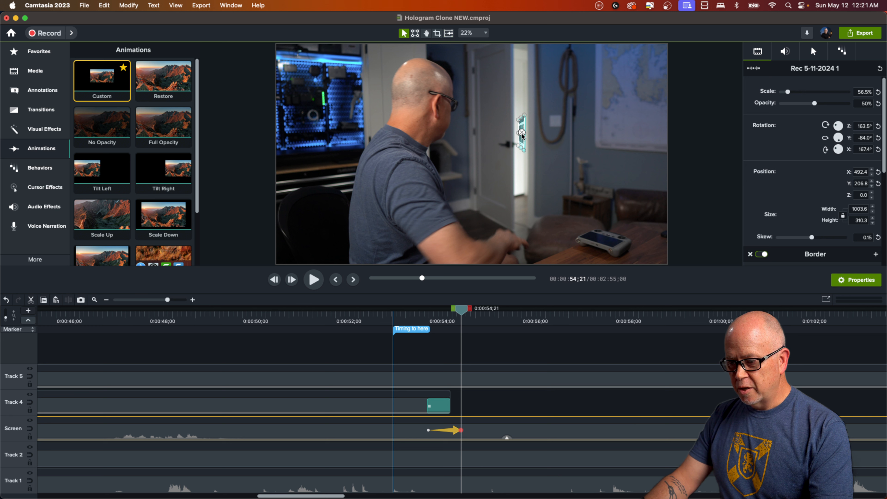
{"action": "left_click_drag", "start_coordinate": [523, 133], "coordinate": [523, 122]}
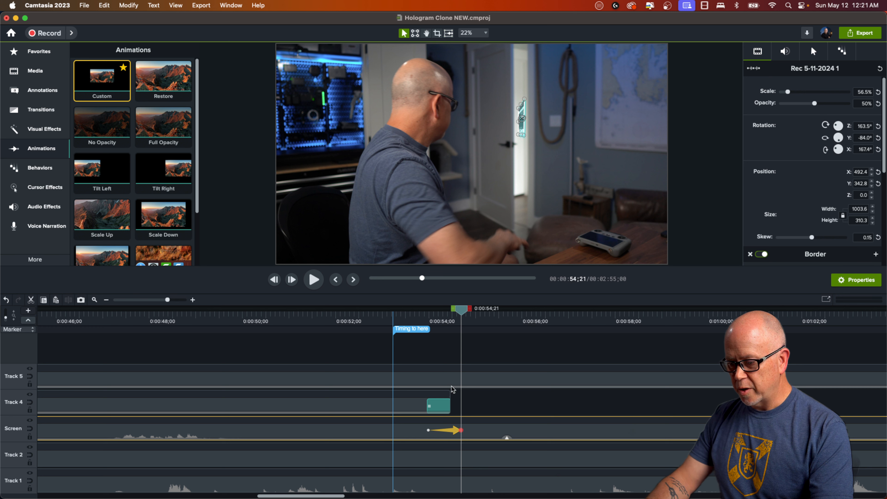
{"action": "left_click", "coordinate": [434, 344]}
{"action": "left_click", "coordinate": [419, 320]}
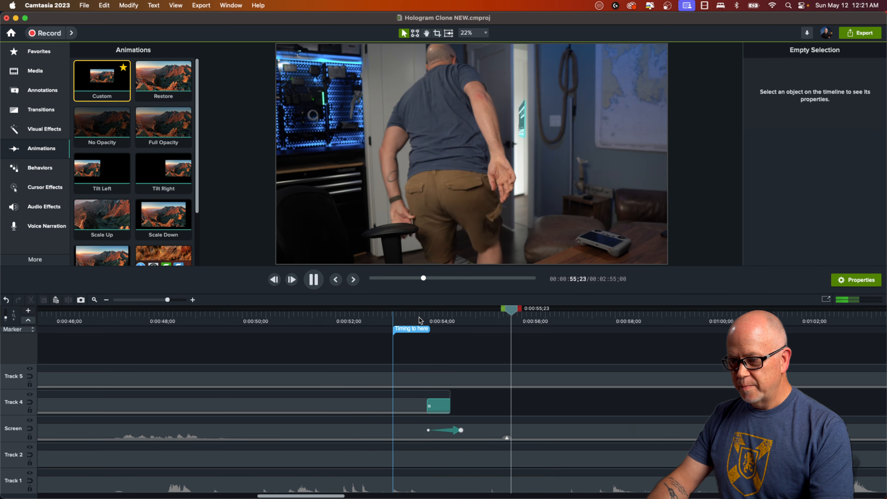
{"action": "key", "text": "space"}
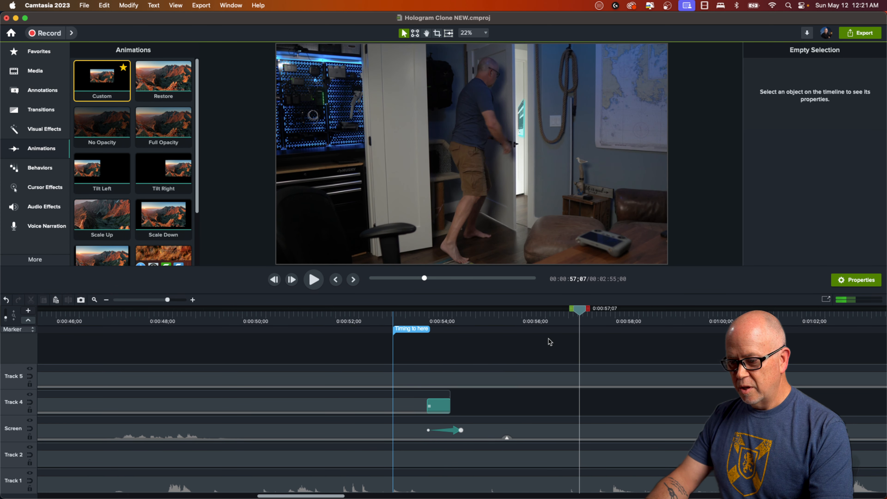
Step: Add a second Custom animation to the Screen track's recording, running from 0:00:56;27 to 0:00:57;09
{"action": "mouse_move", "coordinate": [578, 315]}
{"action": "left_mouse_down"}
{"action": "mouse_move", "coordinate": [553, 316]}
{"action": "mouse_move", "coordinate": [563, 319]}
{"action": "left_mouse_up"}
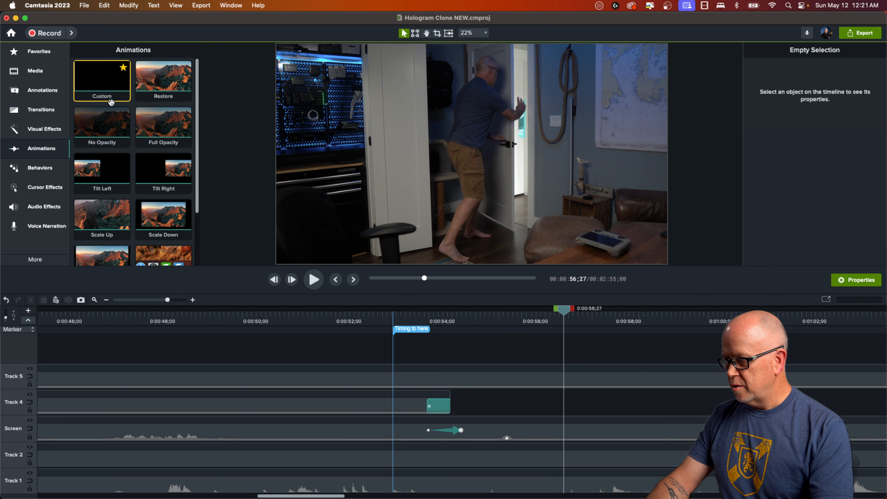
{"action": "left_click_drag", "start_coordinate": [102, 77], "coordinate": [583, 433]}
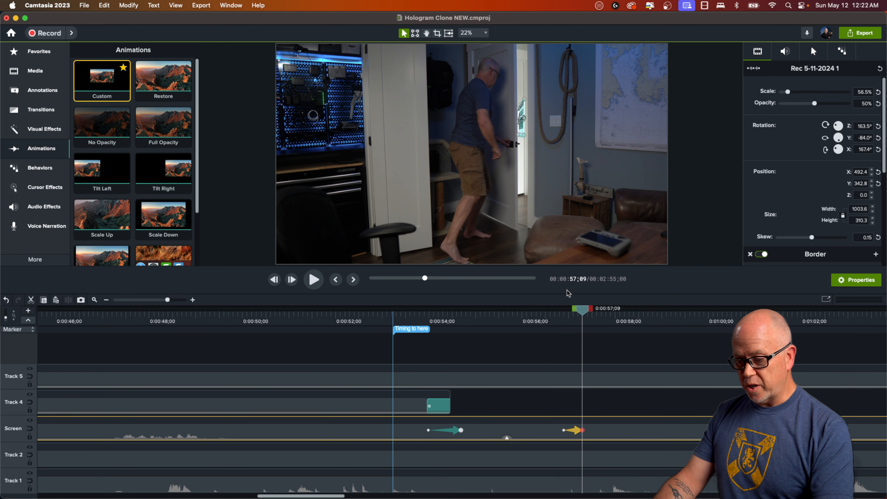
Step: Split Track 2's C0491 clip at 0:00:57;09 and move its later part up to Track 4
{"action": "left_click_drag", "start_coordinate": [168, 302], "coordinate": [149, 301]}
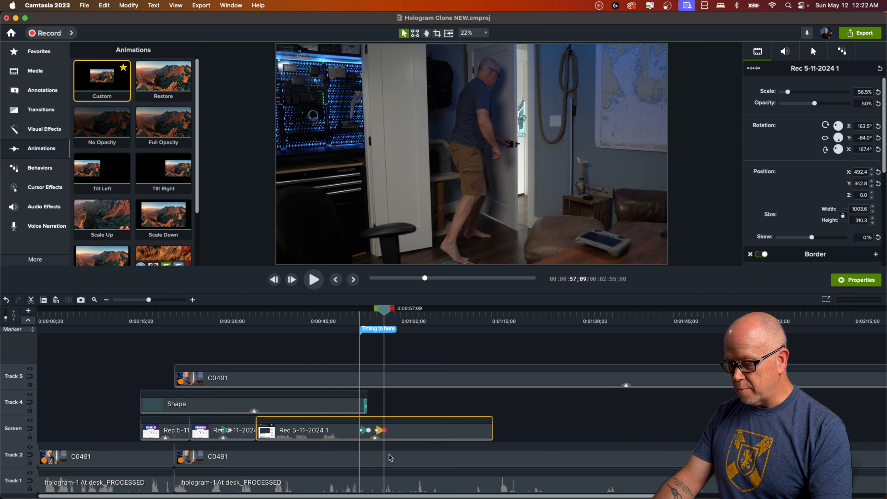
{"action": "left_click", "coordinate": [395, 459]}
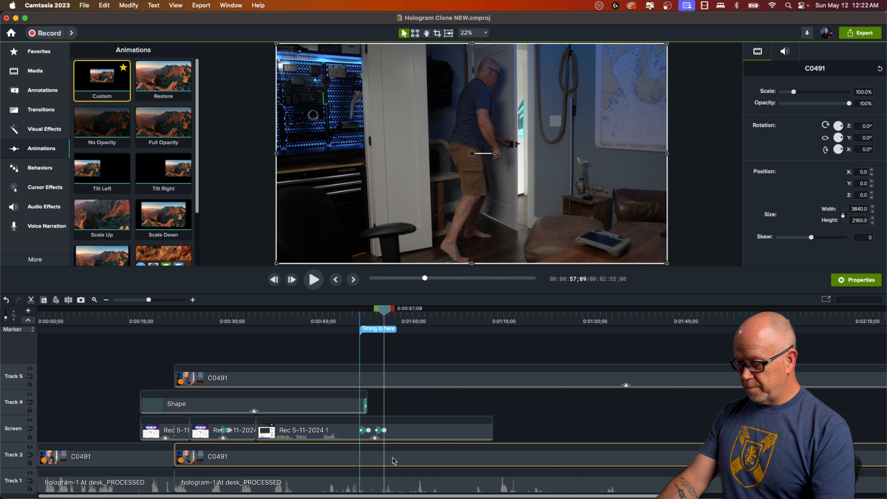
{"action": "key", "text": "s"}
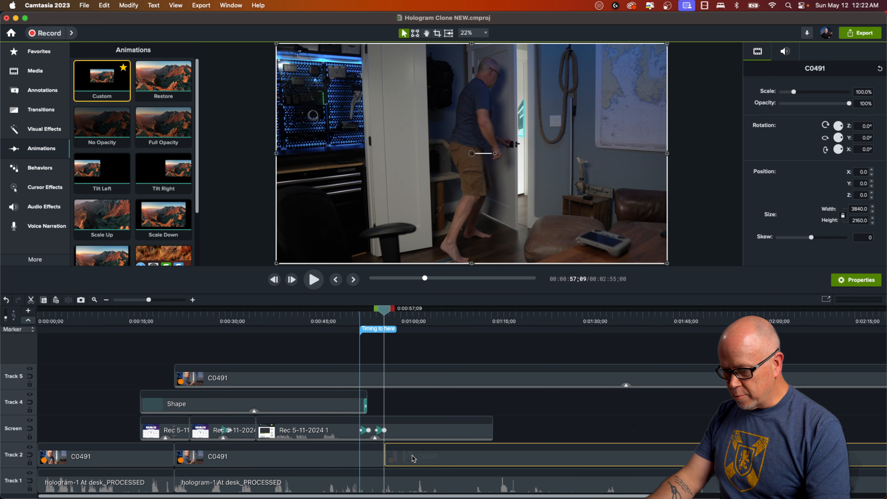
{"action": "left_click_drag", "start_coordinate": [413, 458], "coordinate": [415, 402]}
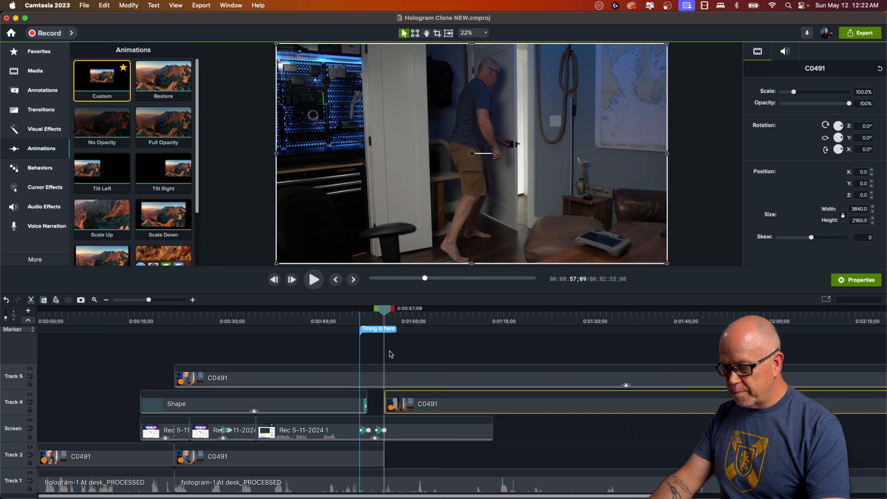
Step: Review the footage from 0:00:53;21 to 0:00:56;24 and temporarily isolate Track 5 to inspect the background-removed subject
{"action": "left_click_drag", "start_coordinate": [386, 309], "coordinate": [365, 317]}
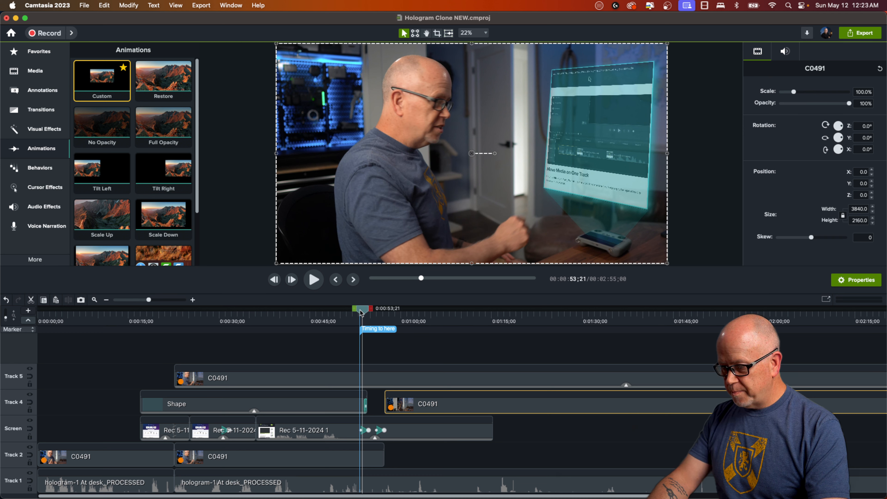
{"action": "left_click_drag", "start_coordinate": [362, 313], "coordinate": [377, 322]}
{"action": "left_click_drag", "start_coordinate": [378, 322], "coordinate": [381, 324]}
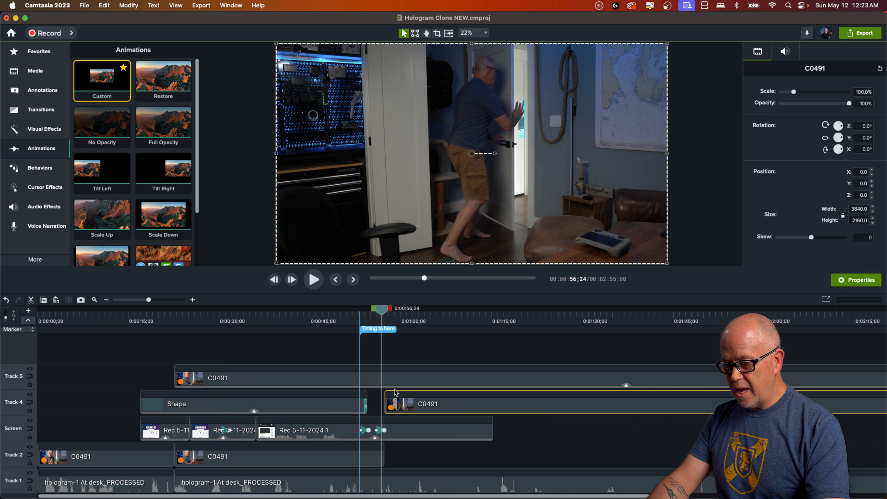
{"action": "left_click", "coordinate": [396, 381]}
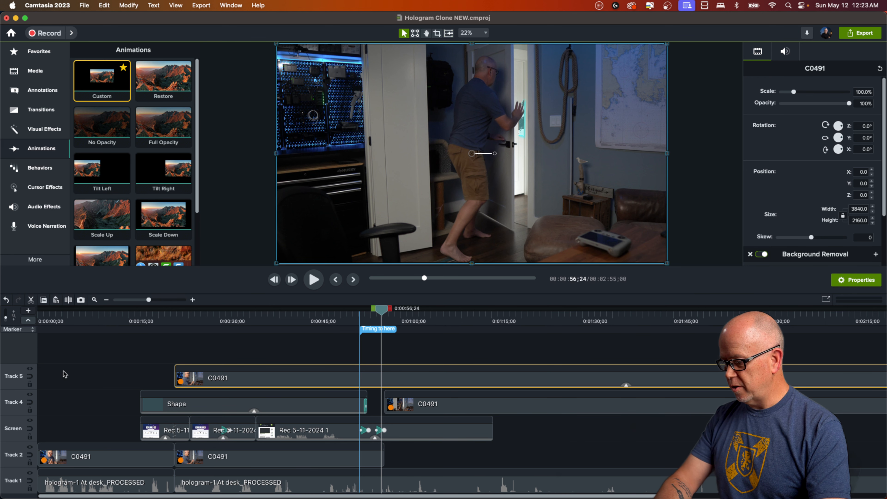
{"action": "left_click", "coordinate": [30, 369], "text": "alt"}
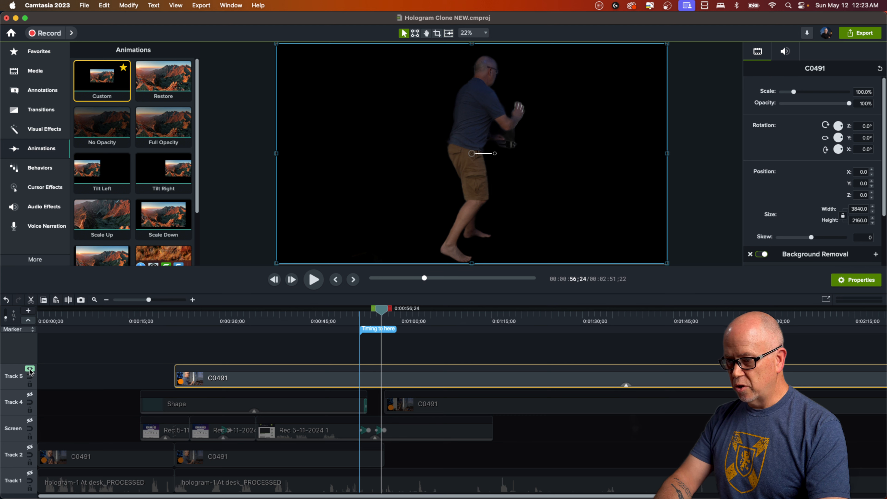
{"action": "left_click", "coordinate": [29, 369], "text": "alt"}
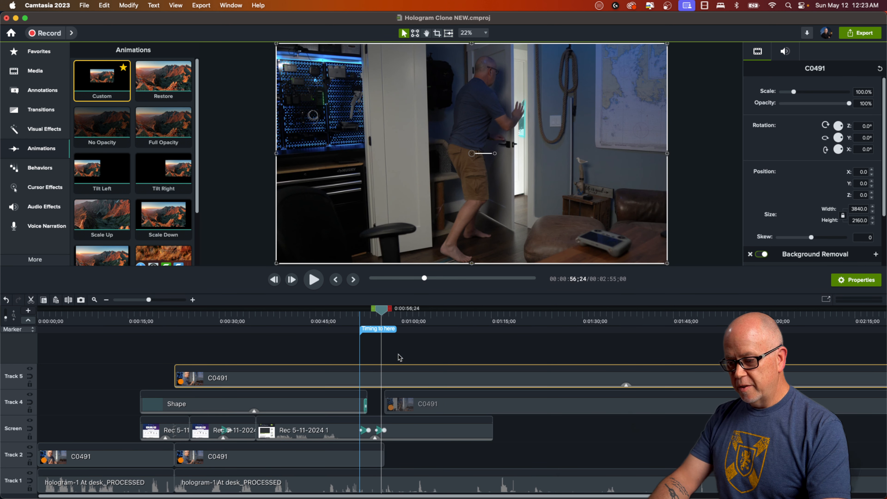
Step: Examine how Track 4's C0491 clip covers the hologram as the door closes, from 0:00:57;06 to 0:00:57;23
{"action": "left_click_drag", "start_coordinate": [381, 310], "coordinate": [385, 315]}
{"action": "left_click", "coordinate": [408, 406]}
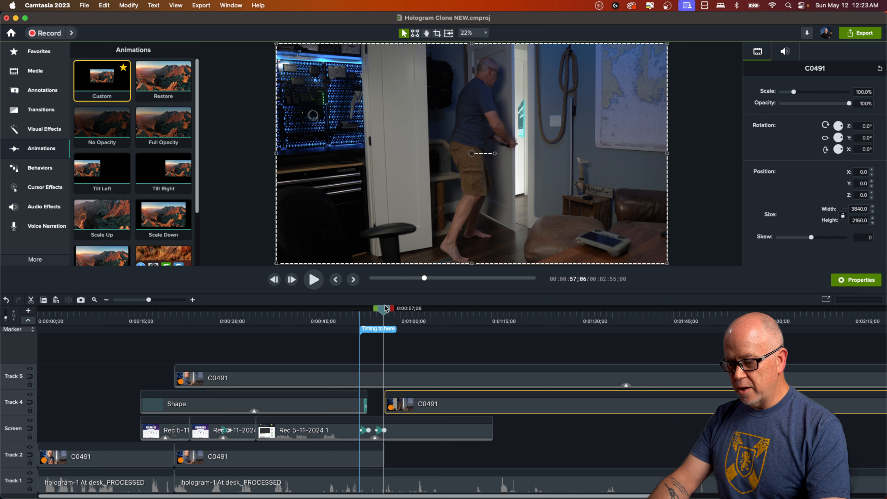
{"action": "left_click_drag", "start_coordinate": [386, 308], "coordinate": [386, 309]}
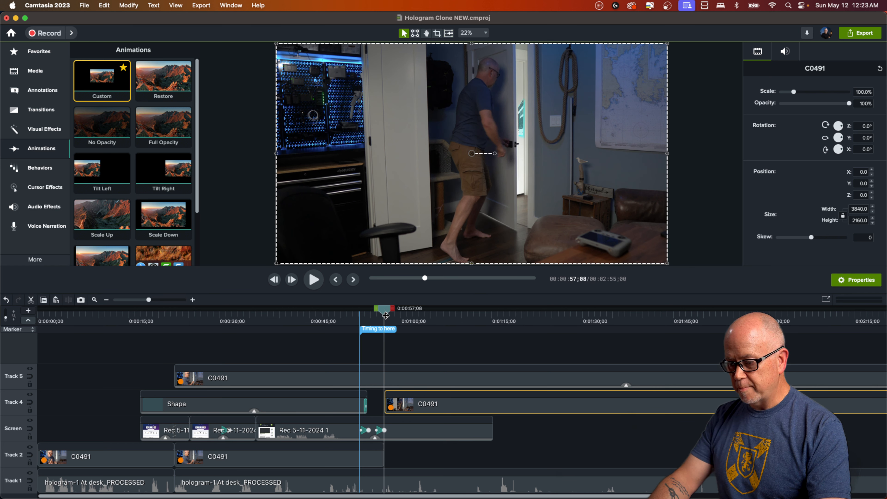
{"action": "left_click_drag", "start_coordinate": [384, 309], "coordinate": [387, 308]}
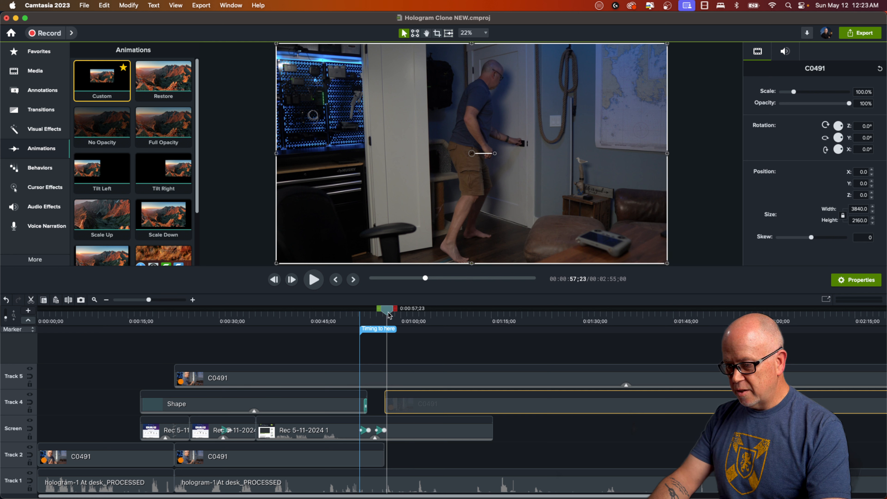
{"action": "left_click_drag", "start_coordinate": [149, 301], "coordinate": [160, 301]}
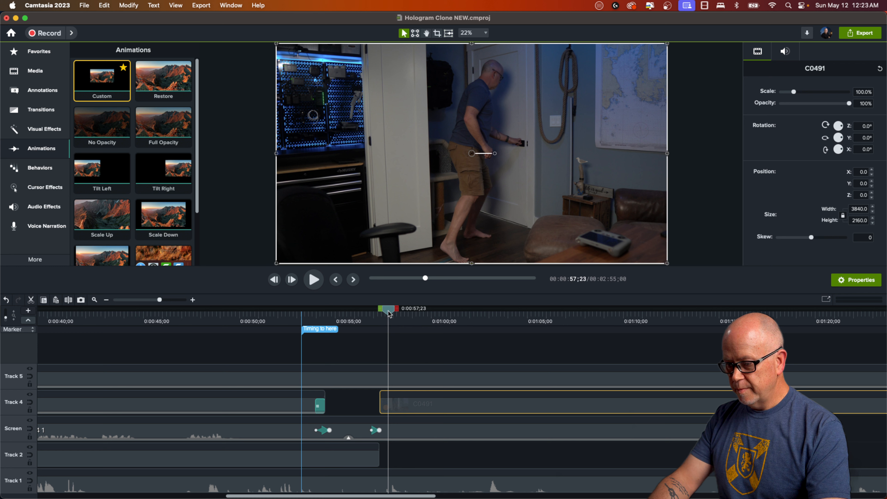
Step: Try cropping Track 4's C0491 clip from its left side to the door's edge at 0:00:57;13, and undo the crop
{"action": "left_click_drag", "start_coordinate": [390, 314], "coordinate": [384, 313]}
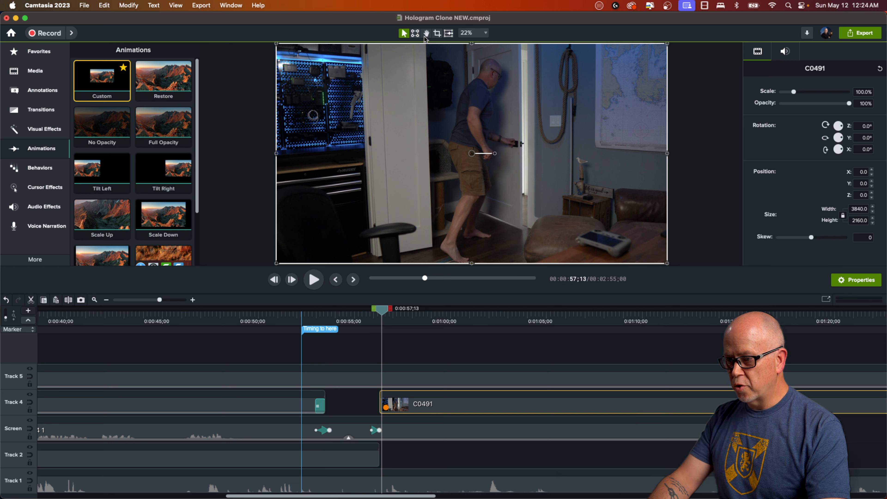
{"action": "left_click", "coordinate": [436, 34]}
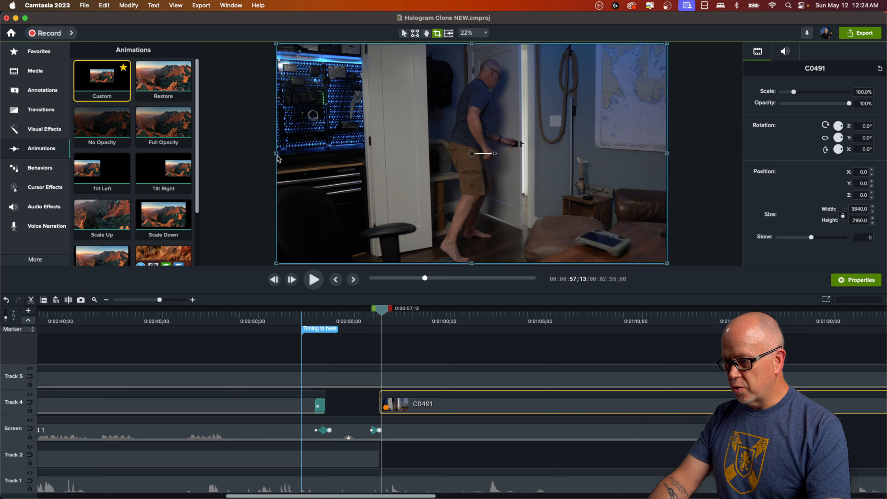
{"action": "left_click_drag", "start_coordinate": [277, 157], "coordinate": [521, 189]}
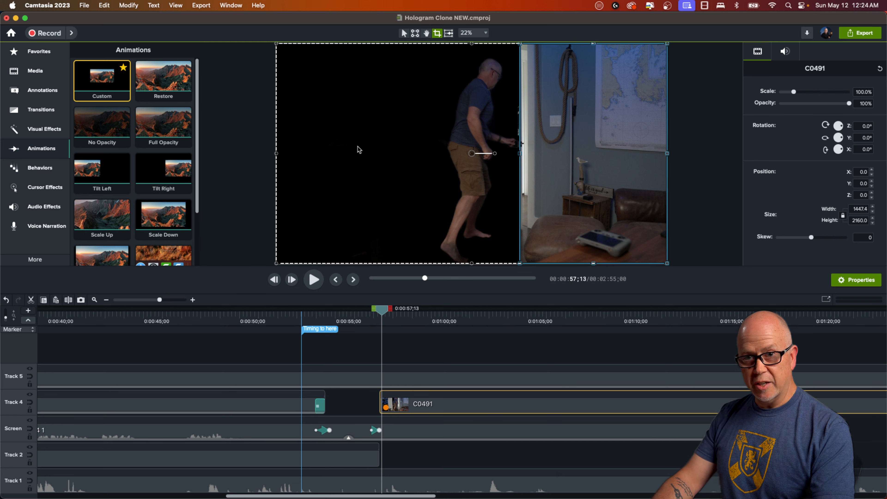
{"action": "key", "text": "super+z"}
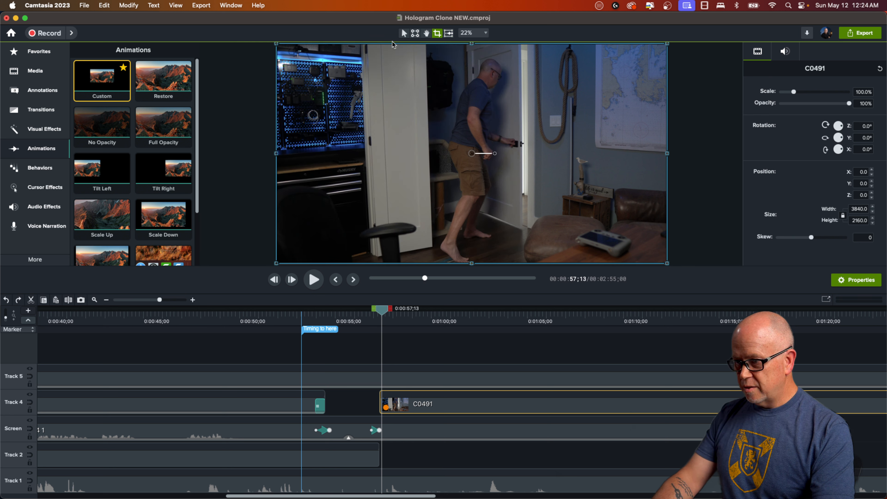
{"action": "left_click", "coordinate": [404, 33]}
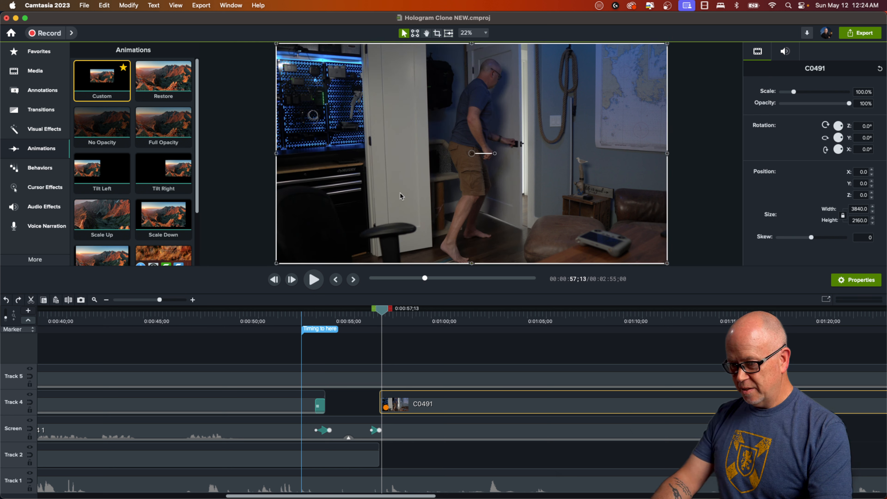
Step: Duplicate Track 4's C0491 clip onto Track 2, starting directly after the existing clip there
{"action": "left_click", "coordinate": [355, 202]}
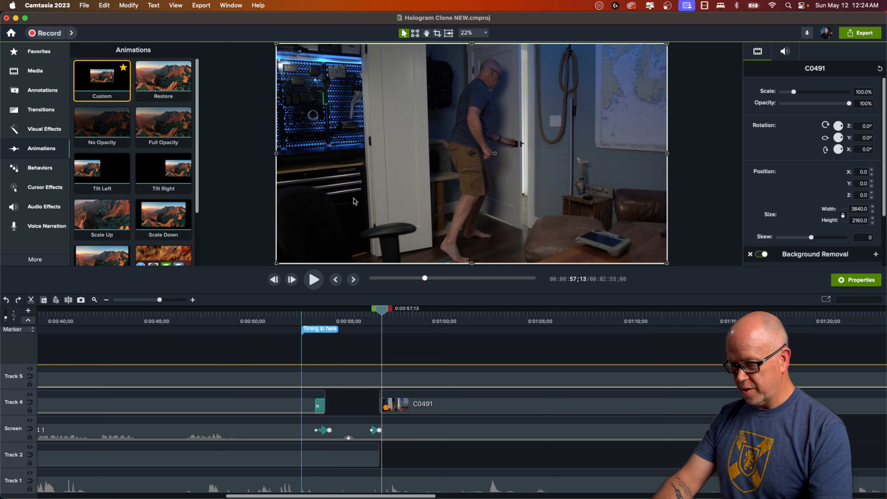
{"action": "left_click", "coordinate": [399, 407]}
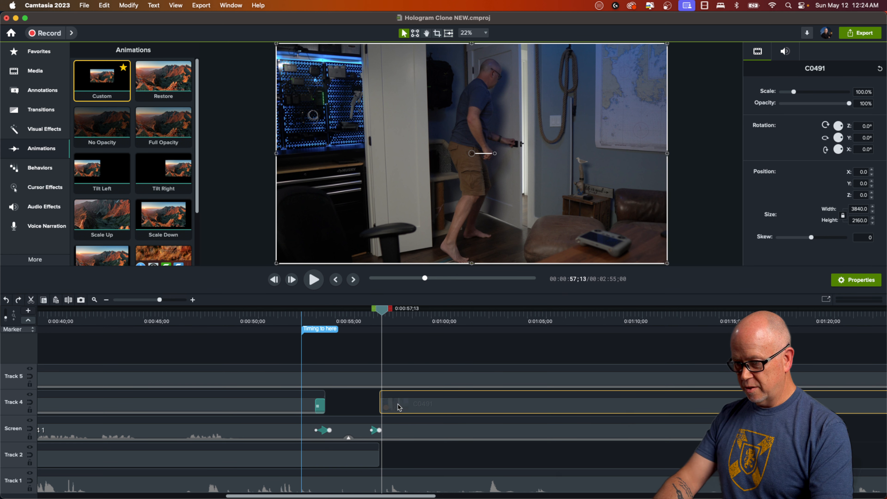
{"action": "left_click_drag", "start_coordinate": [393, 402], "coordinate": [421, 462]}
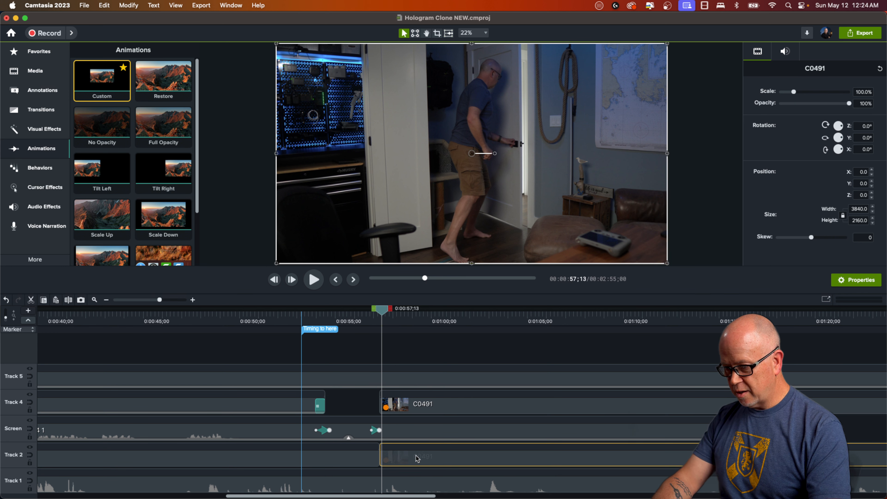
Step: Crop Track 4's C0491 clip from its left side to the right edge of the closed door, leaving a width of about 1375.7
{"action": "left_click_drag", "start_coordinate": [375, 324], "coordinate": [395, 324]}
{"action": "left_click", "coordinate": [413, 403]}
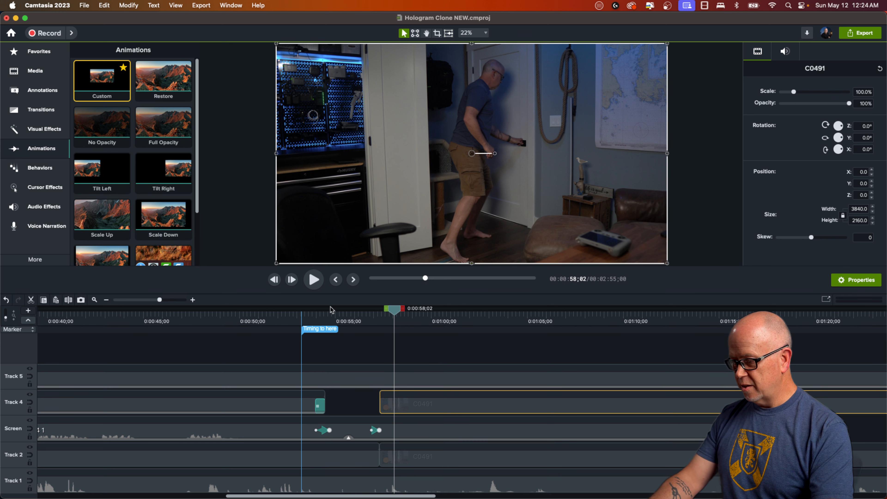
{"action": "left_click", "coordinate": [437, 35]}
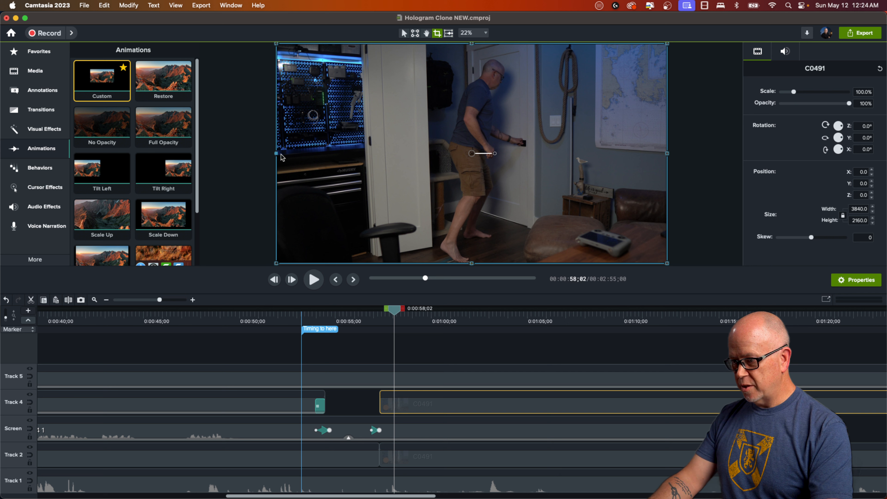
{"action": "left_click_drag", "start_coordinate": [282, 158], "coordinate": [515, 182]}
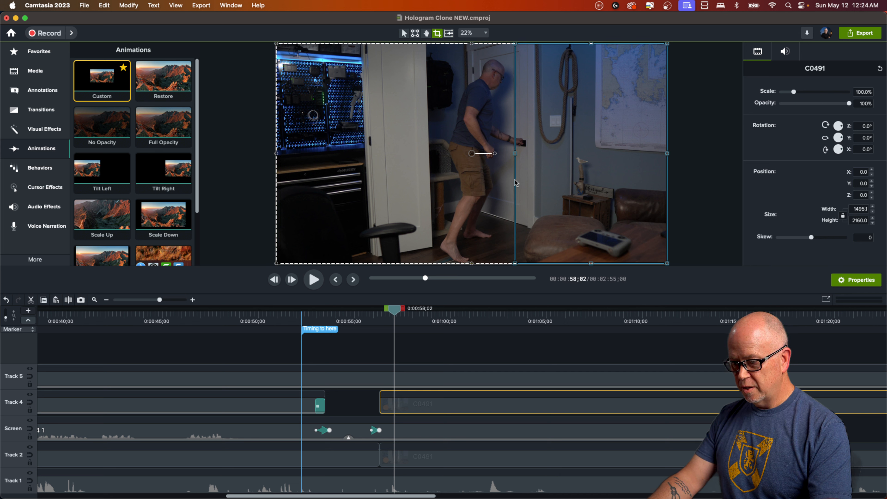
{"action": "left_click_drag", "start_coordinate": [394, 315], "coordinate": [386, 315]}
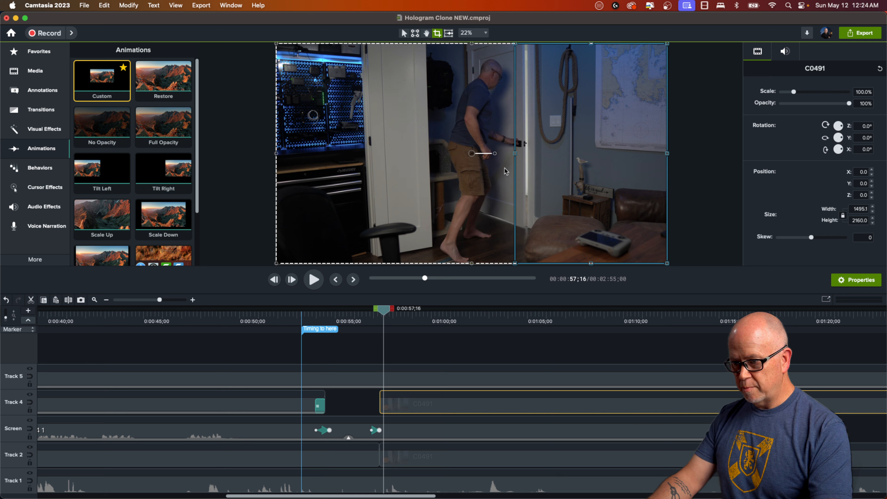
{"action": "left_click_drag", "start_coordinate": [517, 158], "coordinate": [529, 161]}
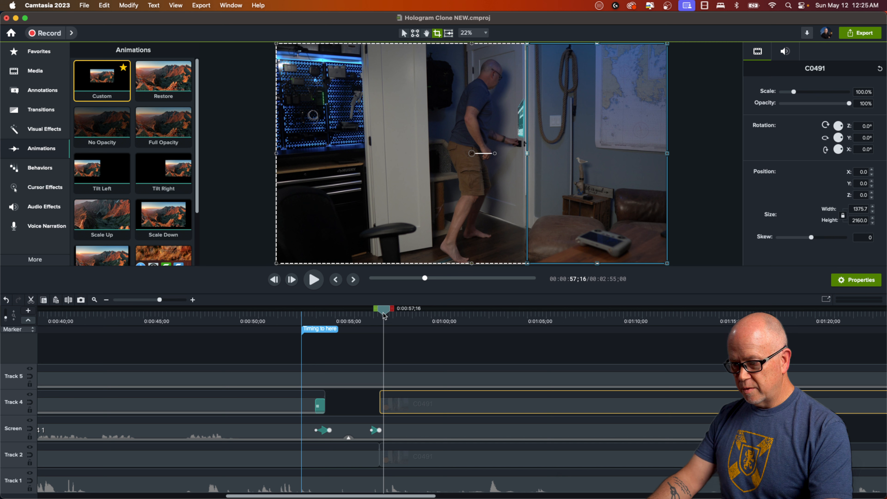
Step: Examine how the cropped C0491 clip masks the hologram recording between 0:00:56;25 and 0:00:57;11
{"action": "mouse_move", "coordinate": [382, 318]}
{"action": "left_mouse_down"}
{"action": "mouse_move", "coordinate": [357, 315]}
{"action": "mouse_move", "coordinate": [371, 316]}
{"action": "left_mouse_up"}
{"action": "left_click_drag", "start_coordinate": [160, 303], "coordinate": [173, 303]}
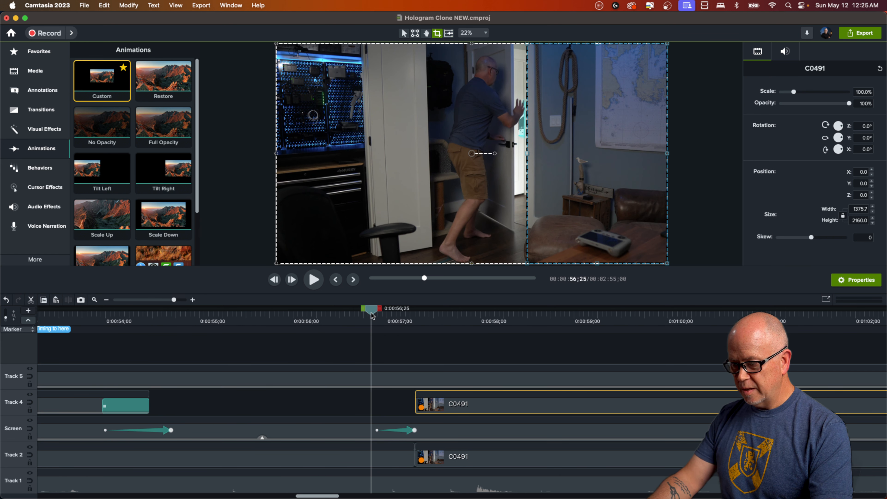
{"action": "left_click_drag", "start_coordinate": [372, 316], "coordinate": [382, 317]}
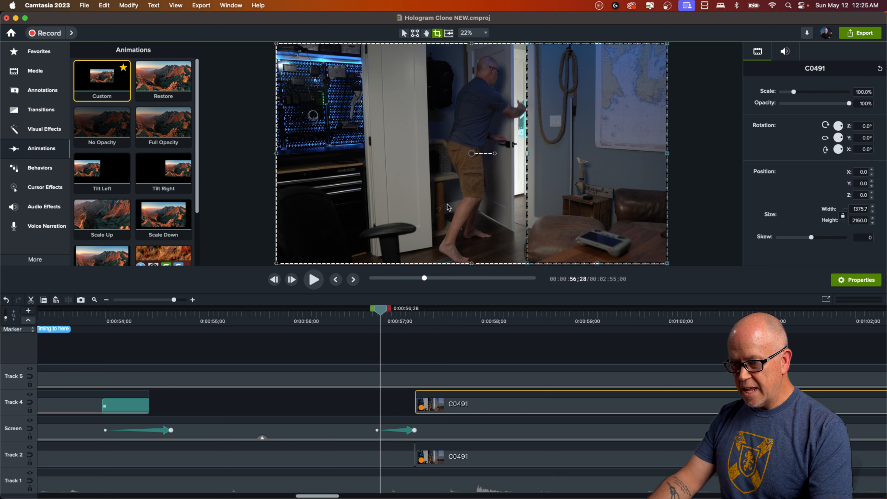
{"action": "left_click", "coordinate": [436, 438]}
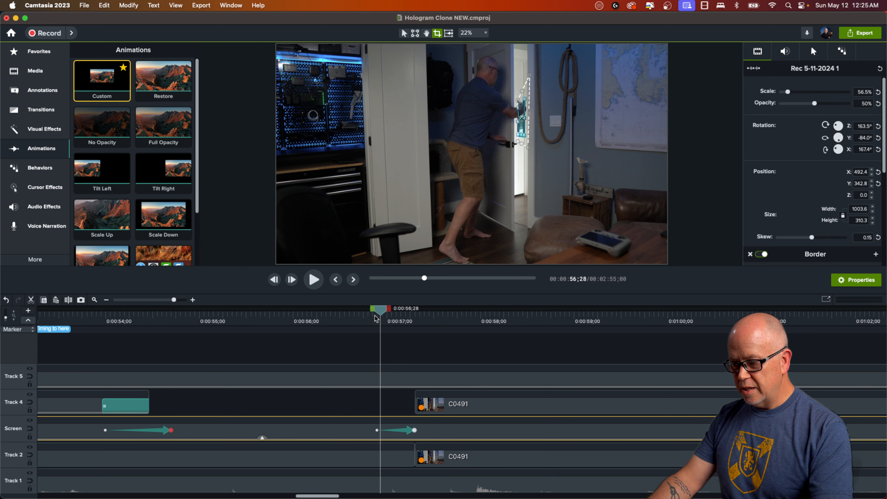
{"action": "left_click_drag", "start_coordinate": [381, 315], "coordinate": [420, 344]}
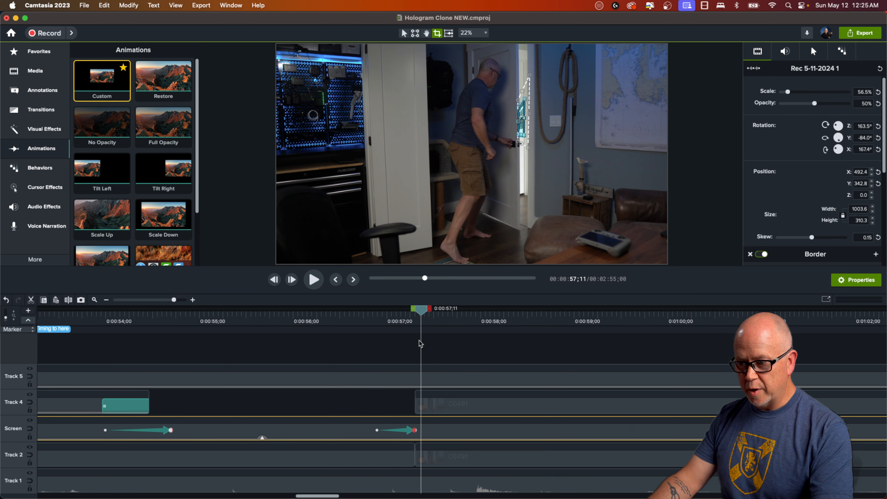
{"action": "left_click", "coordinate": [436, 410]}
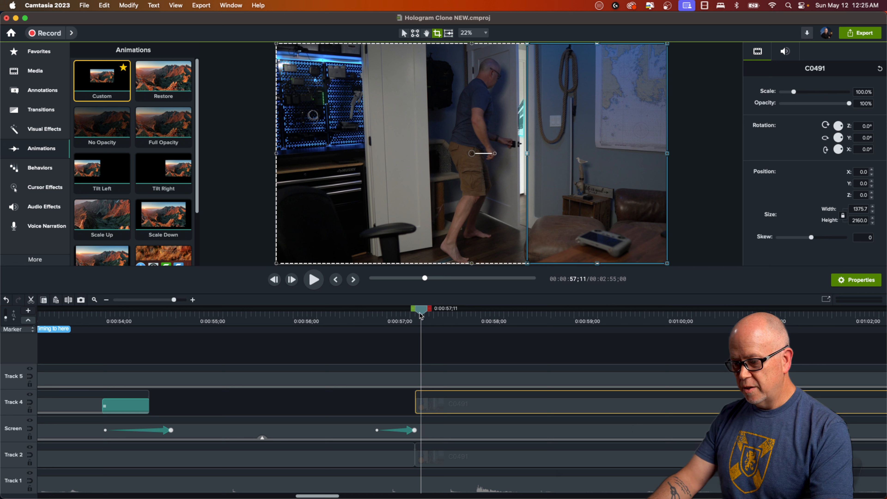
{"action": "left_click_drag", "start_coordinate": [423, 310], "coordinate": [397, 312]}
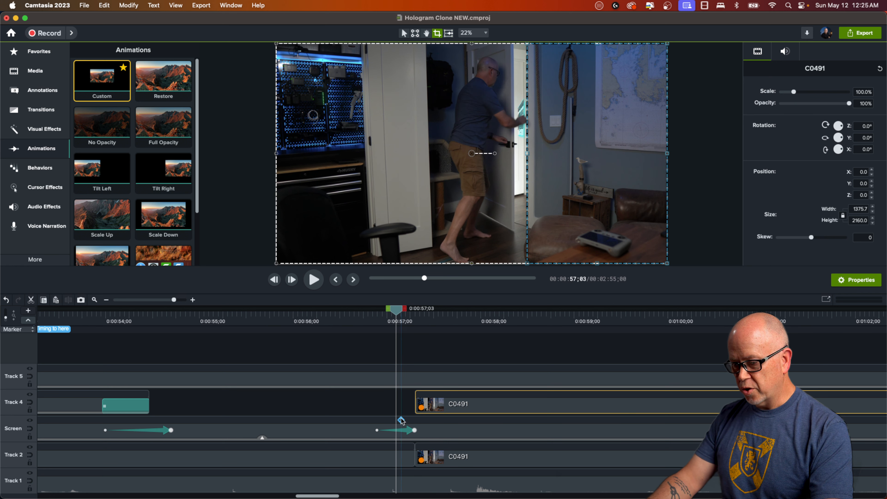
Step: Reposition the hologram recording at the end of its last animation behind the cropped wall, at about X 712.3, Y 363.4
{"action": "left_click", "coordinate": [414, 431]}
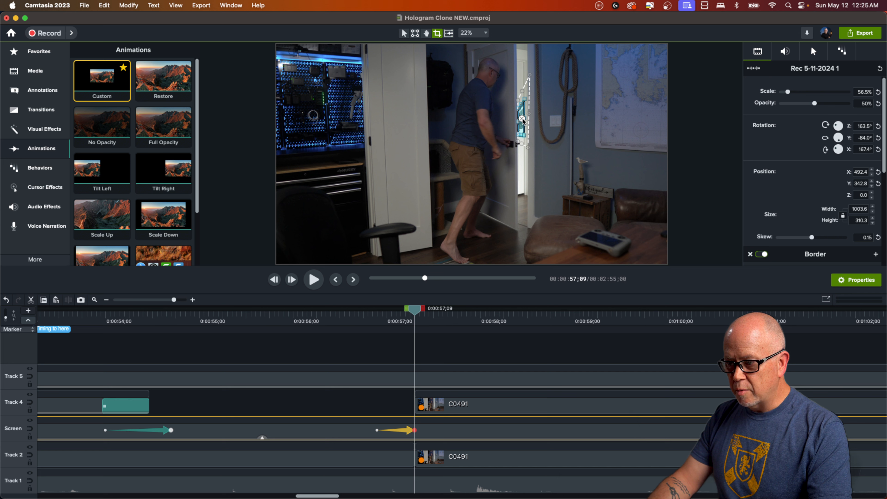
{"action": "left_click", "coordinate": [403, 34]}
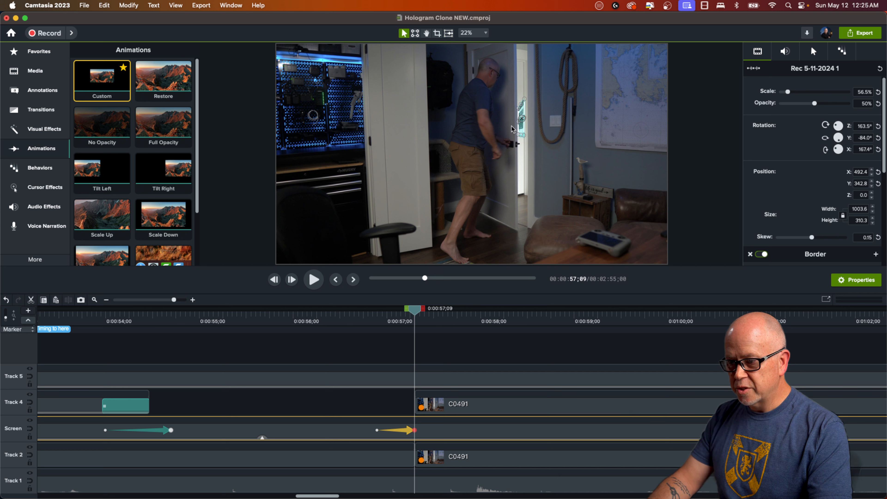
{"action": "left_click_drag", "start_coordinate": [522, 120], "coordinate": [544, 117]}
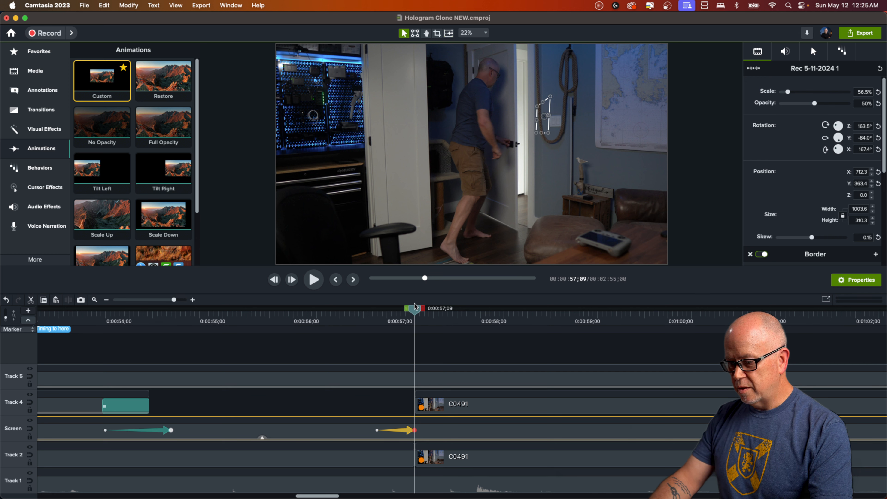
Step: Extend the start of Track 4's cropped C0491 clip back to 0:00:57;00
{"action": "left_click", "coordinate": [390, 321]}
{"action": "mouse_move", "coordinate": [389, 314]}
{"action": "left_mouse_down"}
{"action": "mouse_move", "coordinate": [374, 313]}
{"action": "mouse_move", "coordinate": [402, 315]}
{"action": "mouse_move", "coordinate": [368, 319]}
{"action": "mouse_move", "coordinate": [390, 314]}
{"action": "left_mouse_up"}
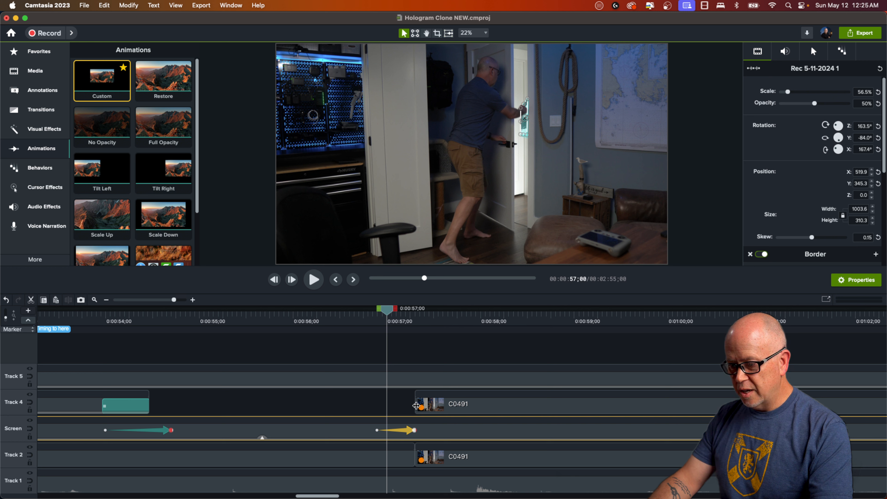
{"action": "left_click_drag", "start_coordinate": [415, 408], "coordinate": [390, 399]}
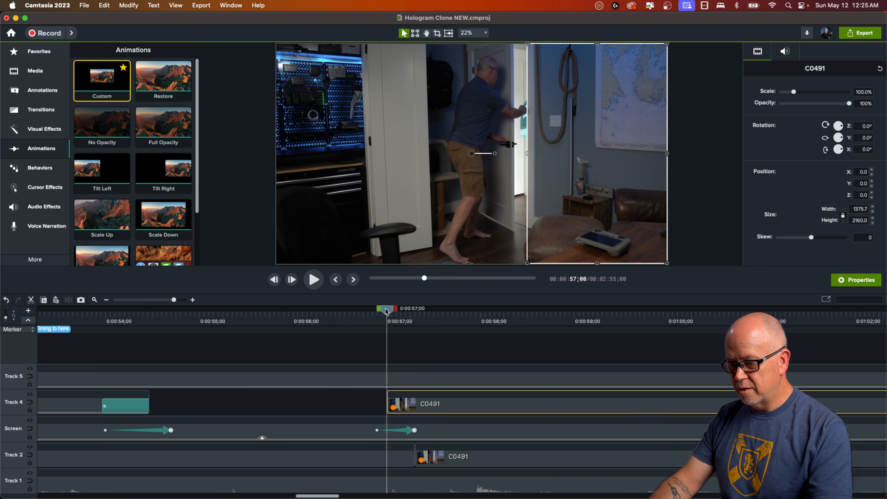
Step: Play back the door-closing sequence between 0:00:52;28 and 0:00:58;27 to check how the hologram disappears through the gap
{"action": "left_click_drag", "start_coordinate": [386, 311], "coordinate": [400, 319]}
{"action": "left_click", "coordinate": [379, 362]}
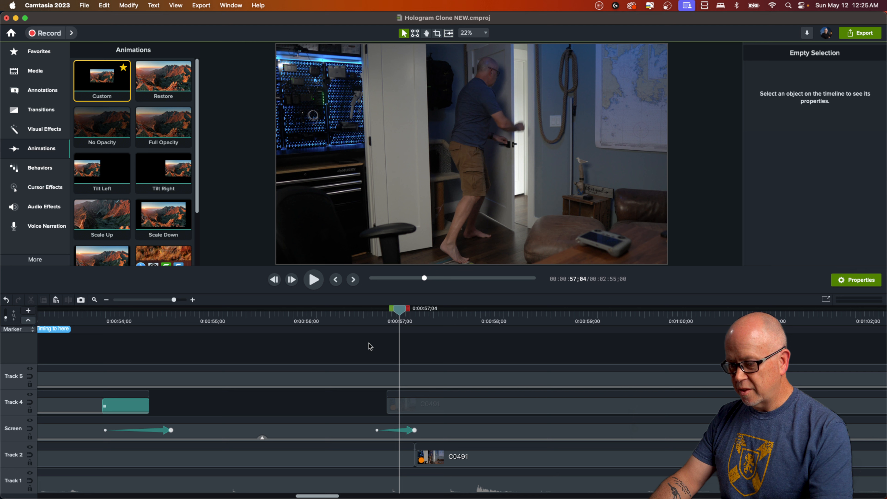
{"action": "left_click", "coordinate": [355, 320]}
{"action": "left_click_drag", "start_coordinate": [357, 312], "coordinate": [314, 332]}
{"action": "key", "text": "space"}
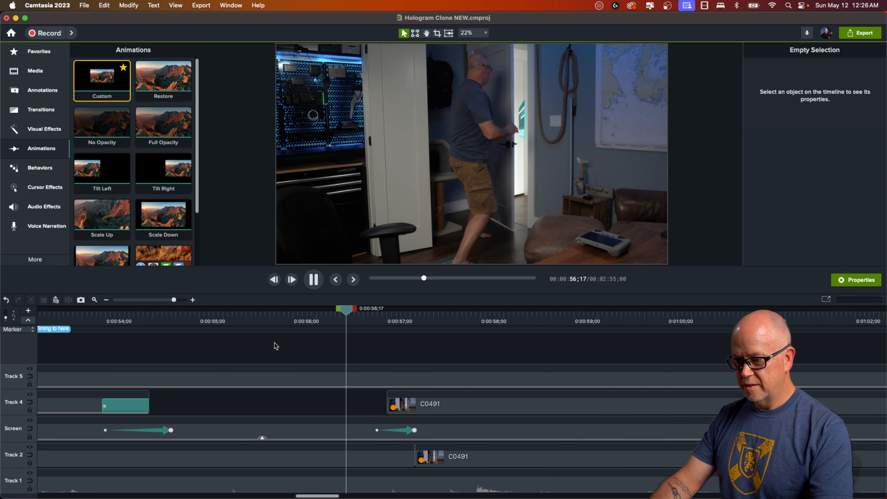
{"action": "key", "text": "space"}
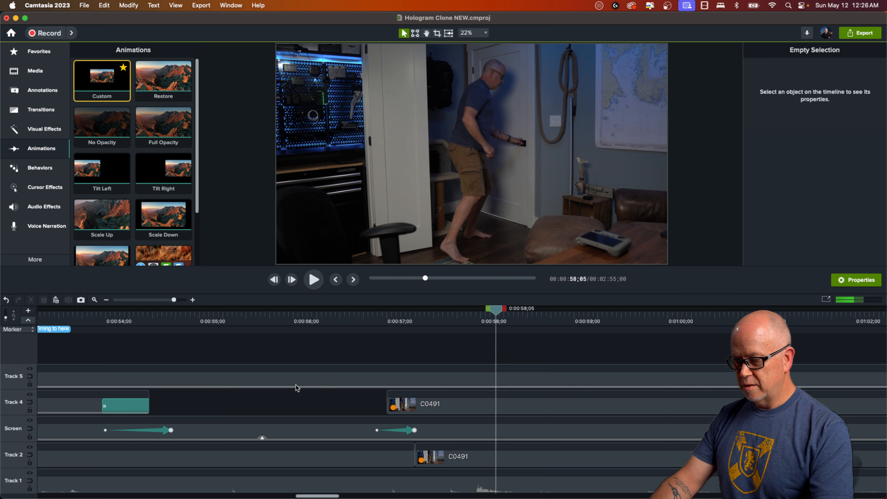
{"action": "left_click_drag", "start_coordinate": [173, 301], "coordinate": [164, 301]}
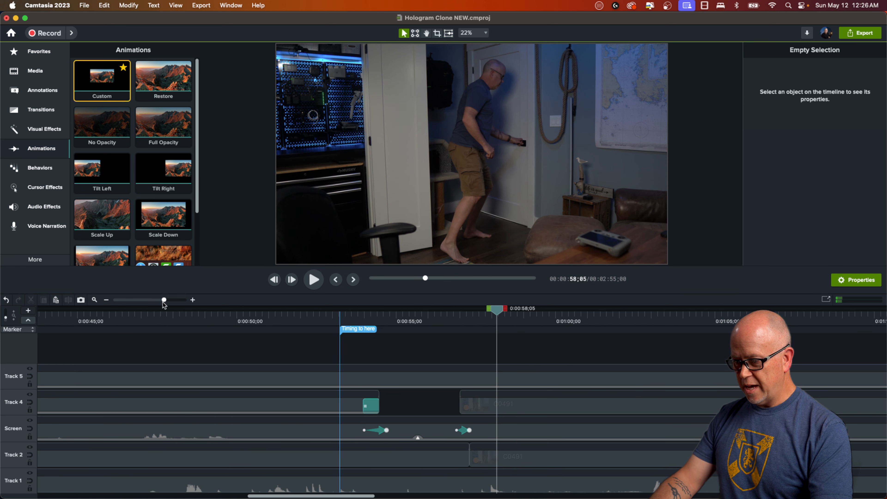
{"action": "left_click", "coordinate": [332, 315]}
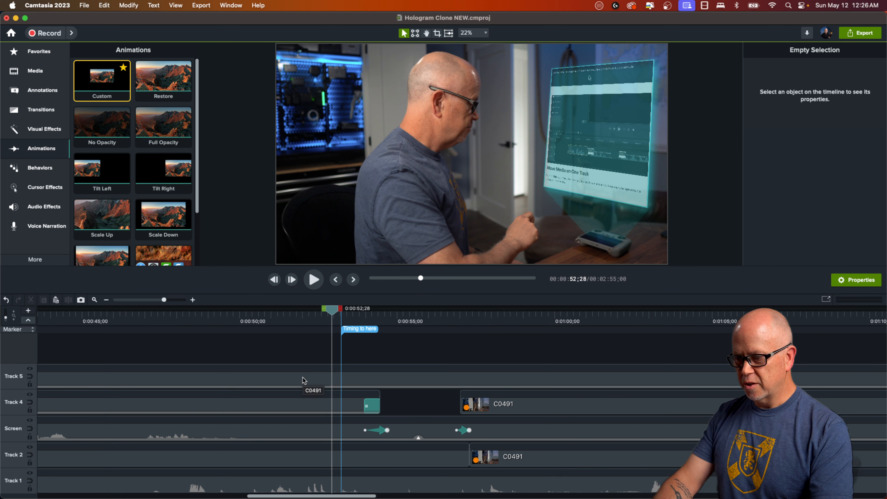
{"action": "key", "text": "space"}
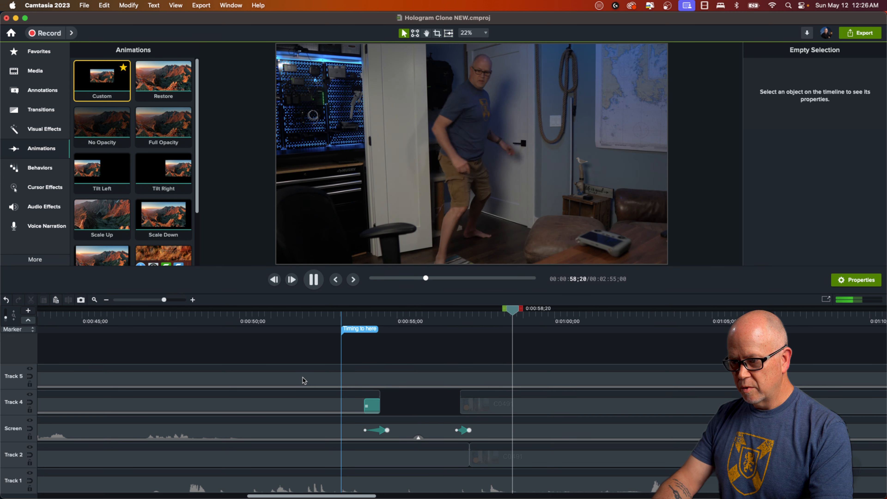
{"action": "key", "text": "space"}
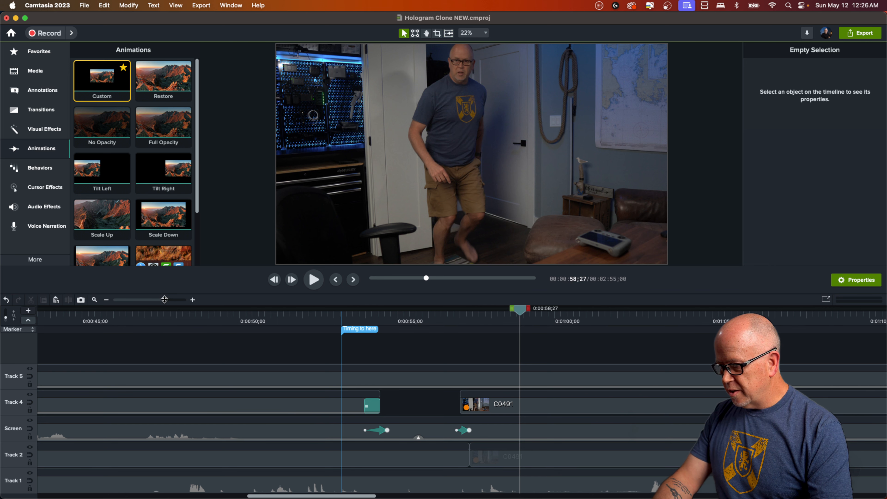
Step: Split Track 4's cropped C0491 clip at 0:00:58;22, once the door is closed, and delete the part after the split
{"action": "left_click_drag", "start_coordinate": [165, 300], "coordinate": [152, 300]}
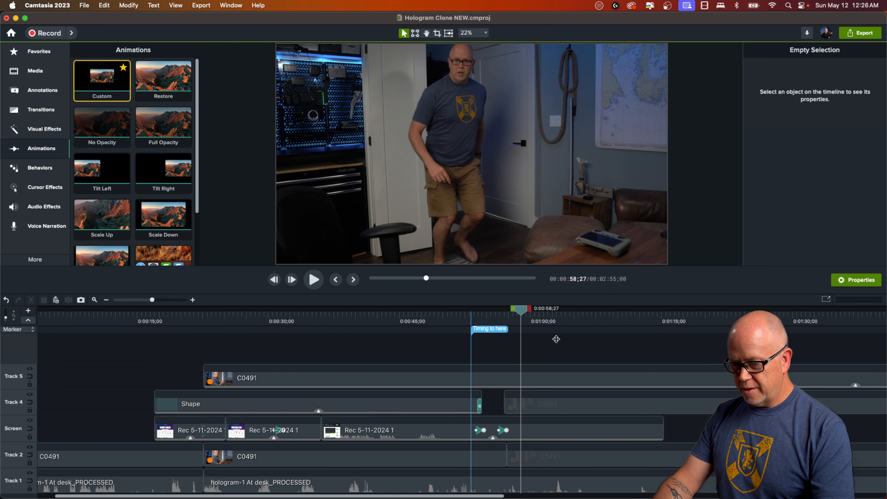
{"action": "left_click_drag", "start_coordinate": [522, 311], "coordinate": [553, 329]}
{"action": "left_click_drag", "start_coordinate": [555, 329], "coordinate": [559, 330]}
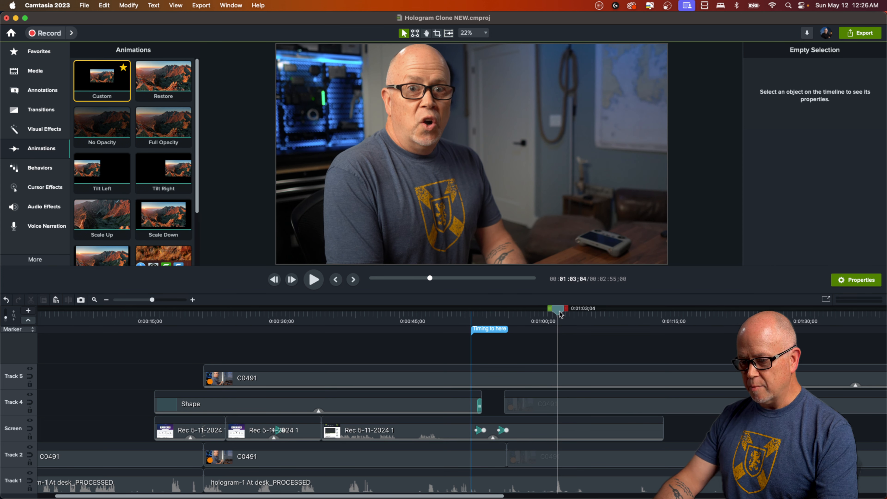
{"action": "left_click_drag", "start_coordinate": [560, 313], "coordinate": [522, 380]}
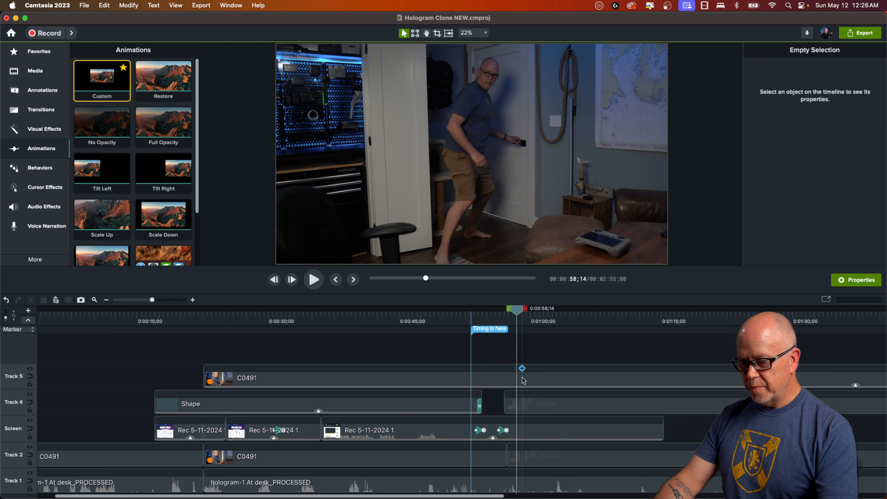
{"action": "left_click", "coordinate": [537, 404]}
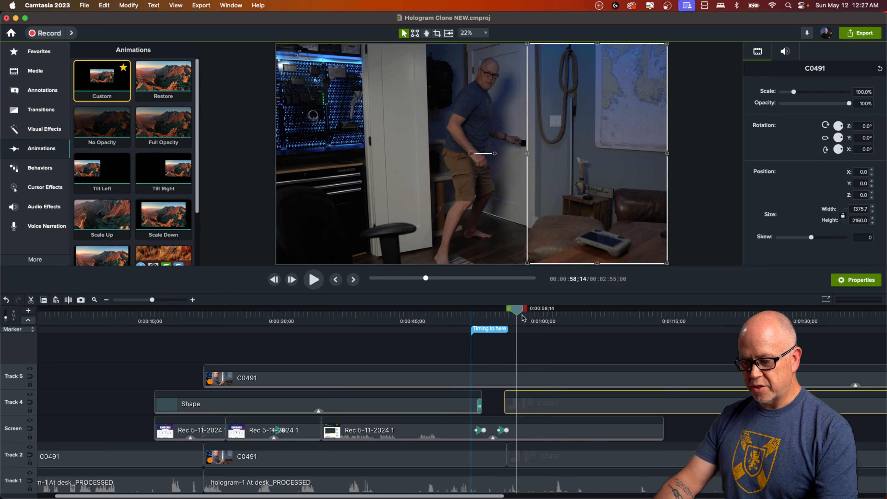
{"action": "left_click_drag", "start_coordinate": [520, 316], "coordinate": [523, 317]}
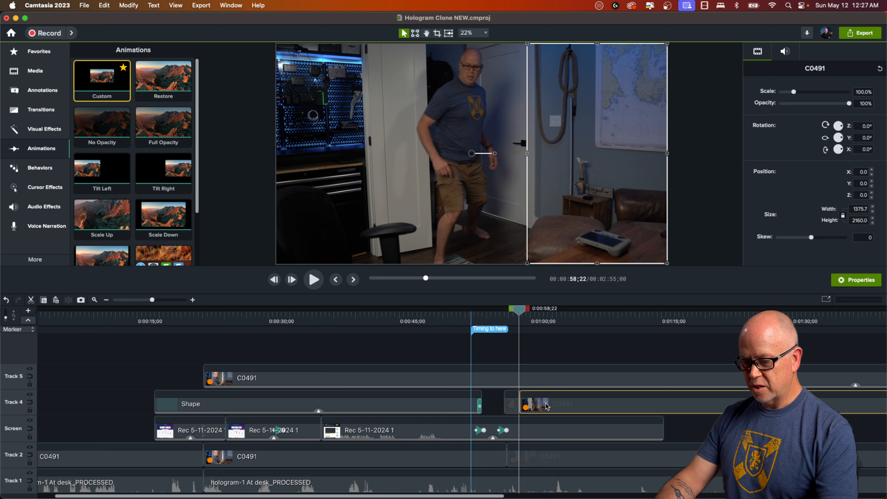
{"action": "key", "text": "Delete"}
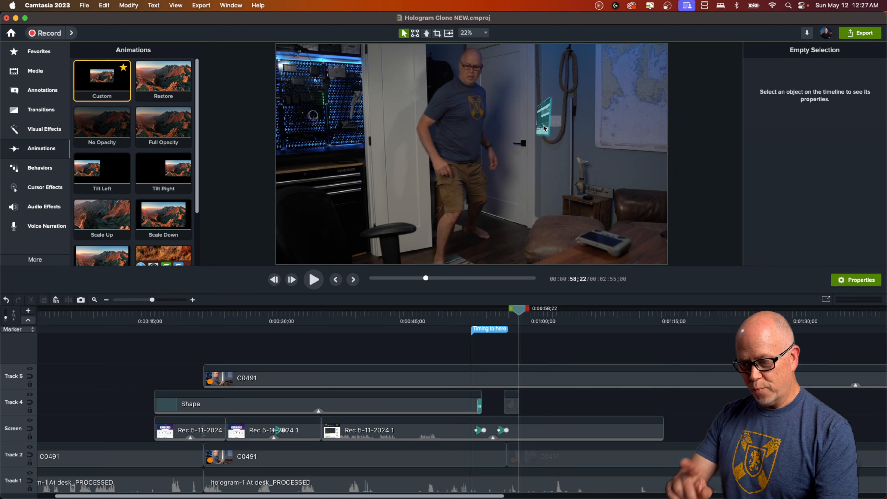
Step: Split the hologram recording on the Screen track at 0:00:58;22 and move the remainder far along the same track
{"action": "left_click", "coordinate": [534, 433]}
{"action": "key", "text": "s"}
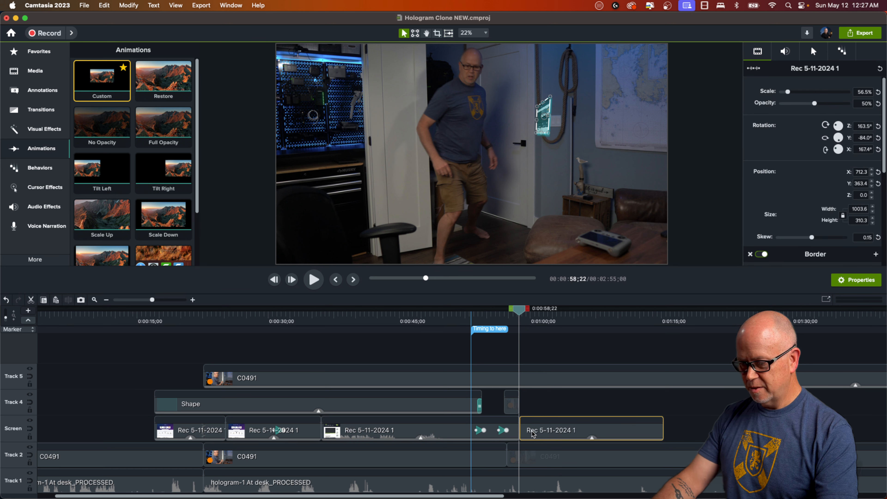
{"action": "left_click_drag", "start_coordinate": [532, 433], "coordinate": [855, 439]}
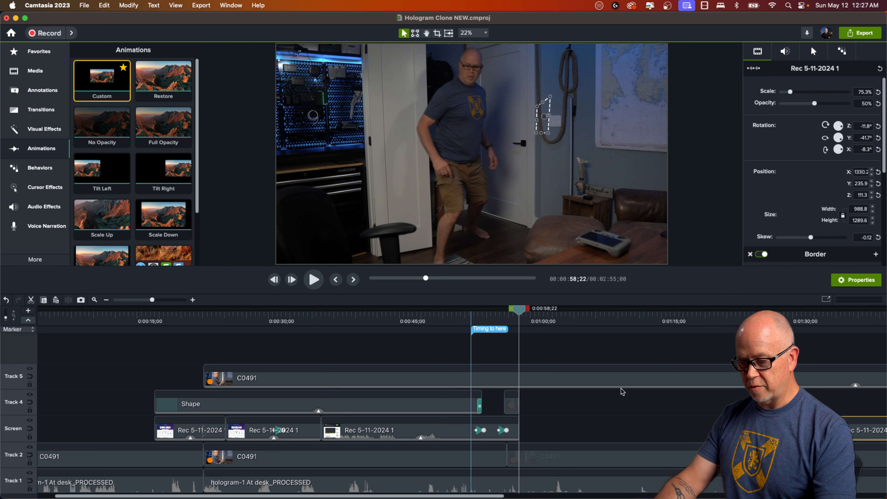
Step: Play back the hologram swipe and door-closing sequence through 0:01:05;28 to review the finished effect
{"action": "left_click", "coordinate": [507, 331]}
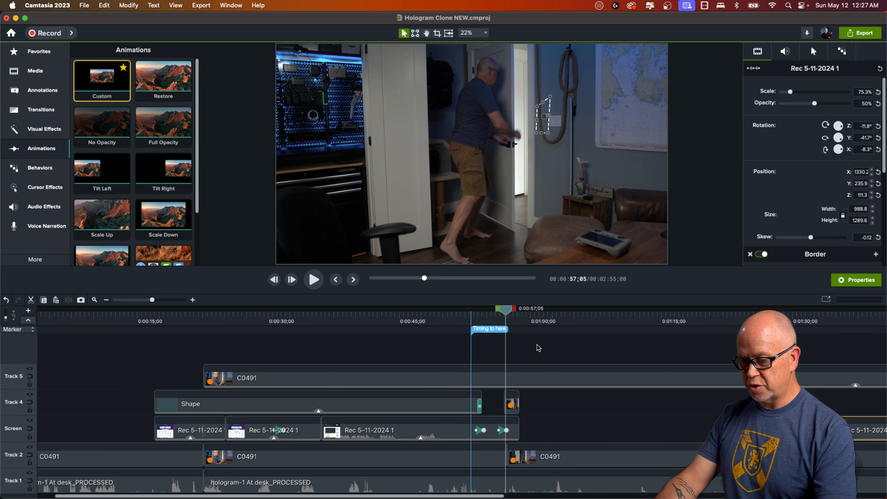
{"action": "left_click", "coordinate": [484, 449]}
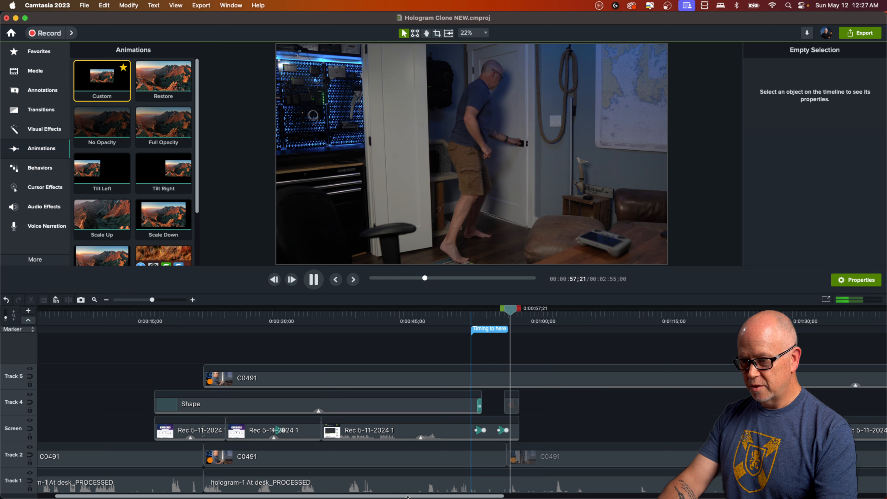
{"action": "key", "text": "space"}
{"action": "left_click", "coordinate": [481, 313]}
{"action": "key", "text": "space"}
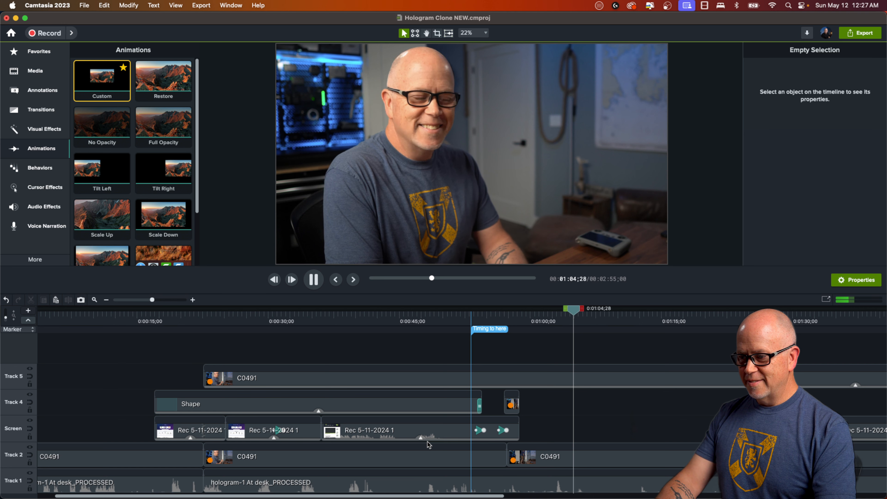
{"action": "key", "text": "space"}
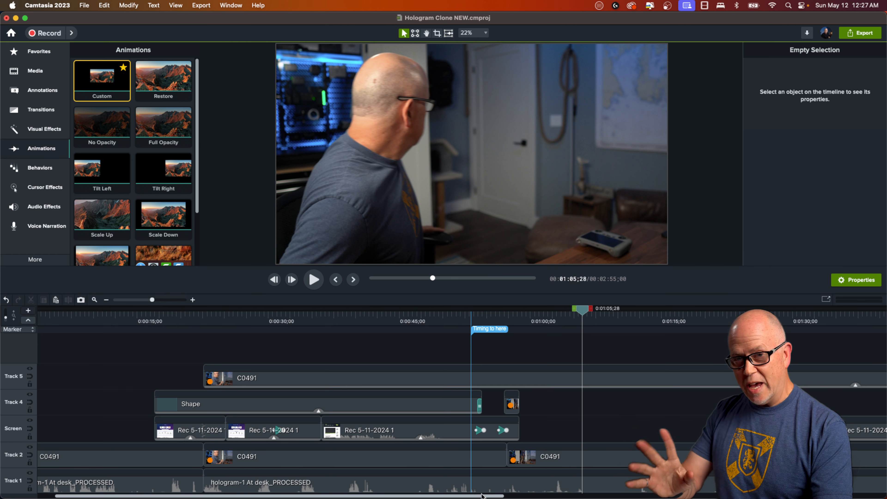
Step: Add a timeline marker named "Door Opens" at 0:01:05;12, just before the head turn toward the opening door
{"action": "left_click_drag", "start_coordinate": [586, 313], "coordinate": [581, 335]}
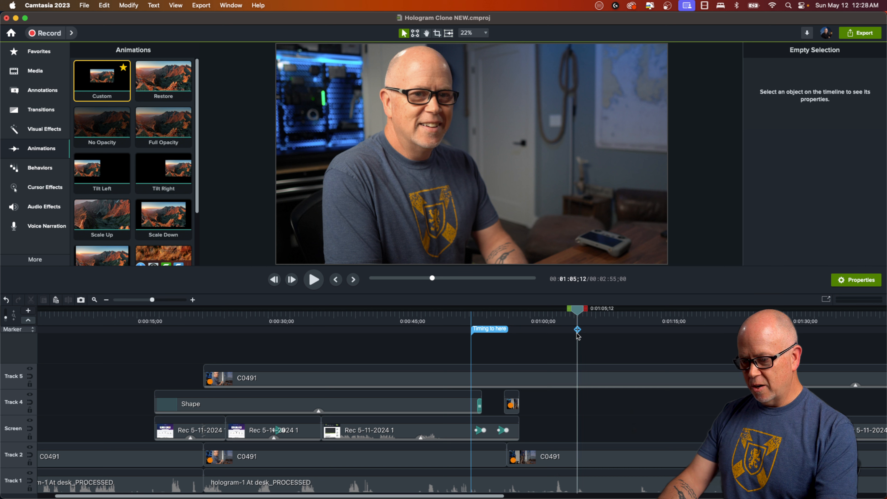
{"action": "left_click", "coordinate": [578, 330]}
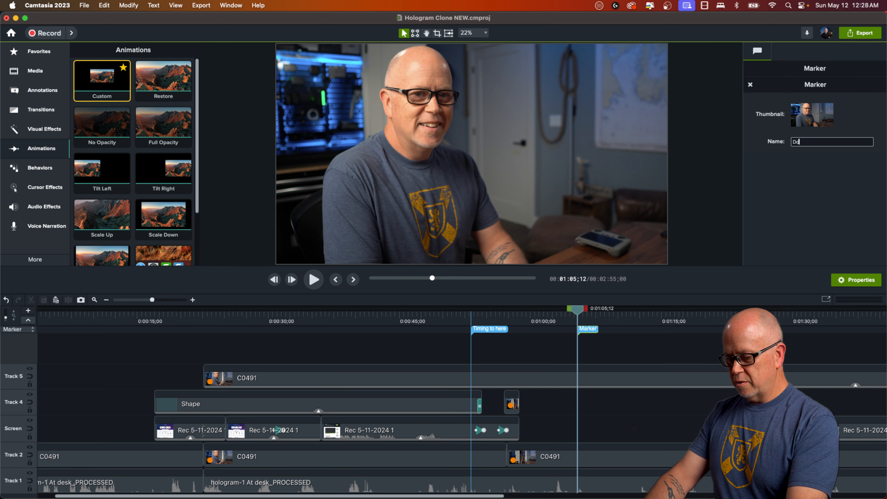
{"action": "type", "text": "Door Open"}
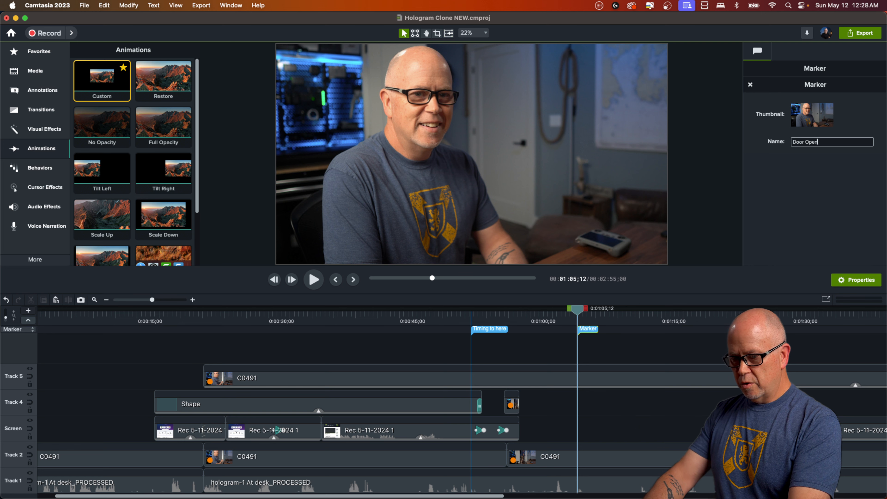
{"action": "type", "text": "s"}
{"action": "key", "text": "Return"}
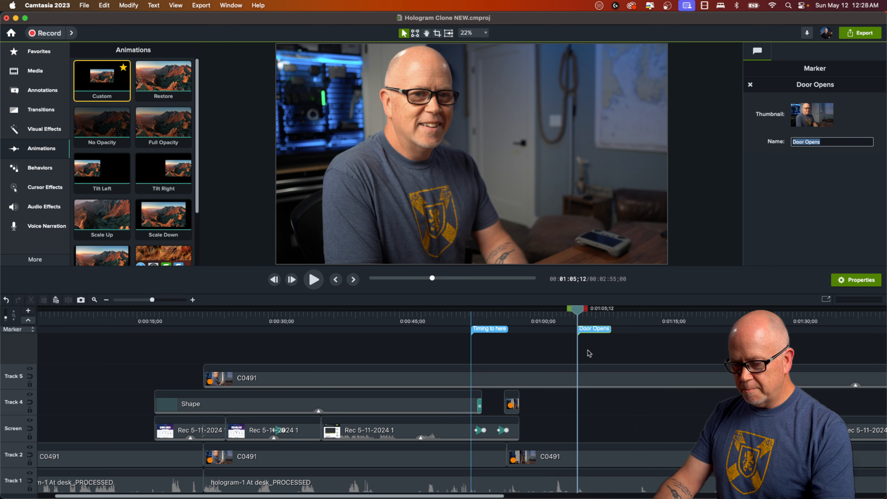
Step: Move the leftover hologram recording slightly further along the Screen track, away from the edited sequence
{"action": "left_click_drag", "start_coordinate": [152, 300], "coordinate": [145, 301]}
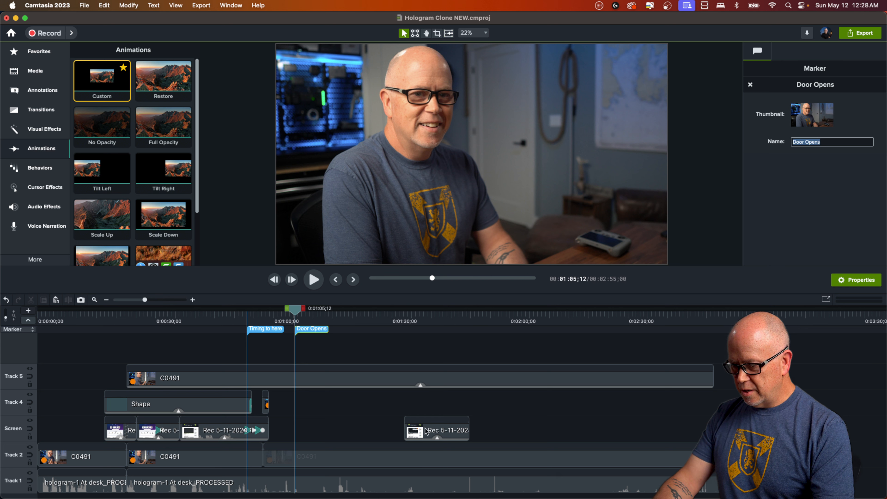
{"action": "left_click_drag", "start_coordinate": [426, 432], "coordinate": [445, 433]}
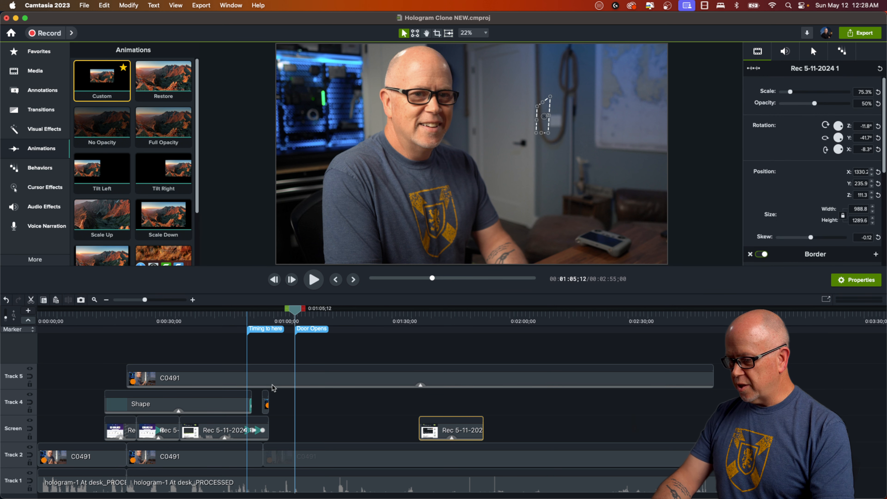
Step: Split Track 5's C0491 clip at 0:01:00;02 and trim the end of its first part back to 0:00:58;22
{"action": "left_click_drag", "start_coordinate": [271, 317], "coordinate": [271, 321]}
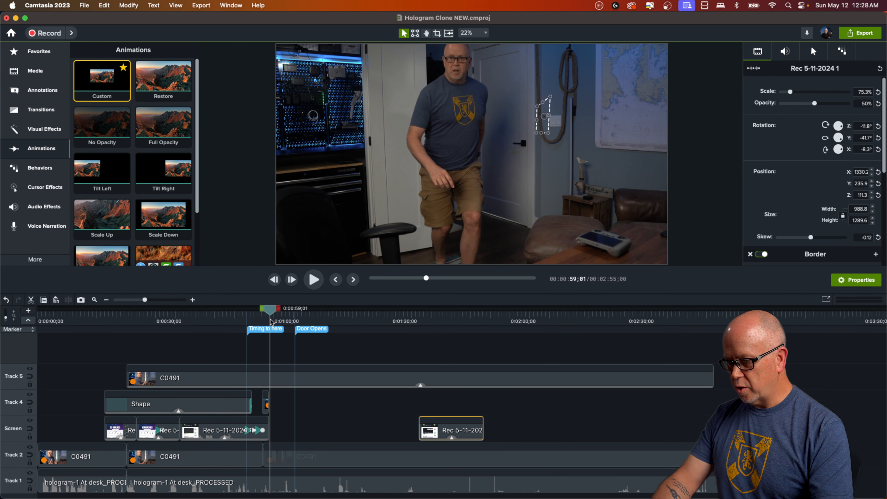
{"action": "left_click_drag", "start_coordinate": [145, 302], "coordinate": [157, 309]}
{"action": "left_click_drag", "start_coordinate": [296, 313], "coordinate": [288, 315]}
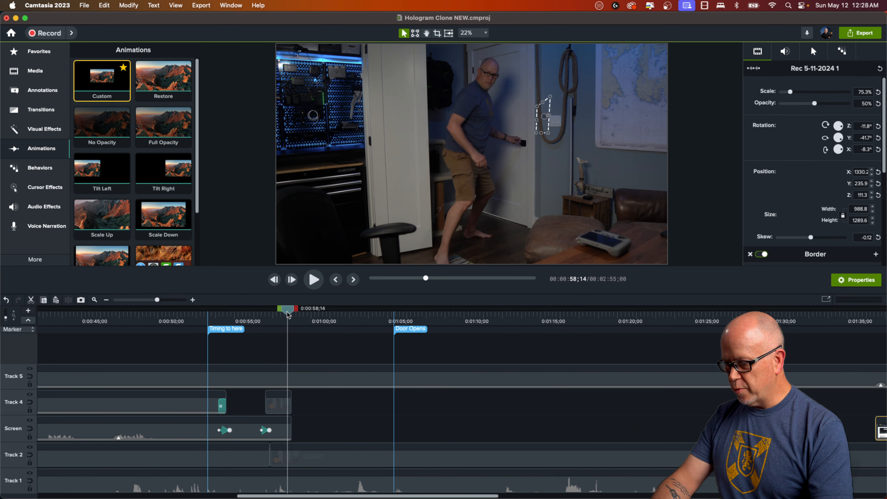
{"action": "left_click", "coordinate": [286, 407]}
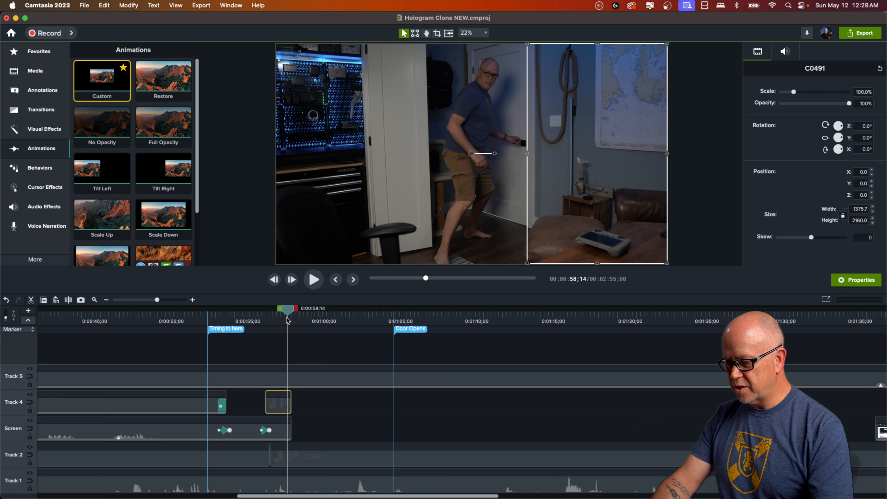
{"action": "left_click", "coordinate": [303, 381]}
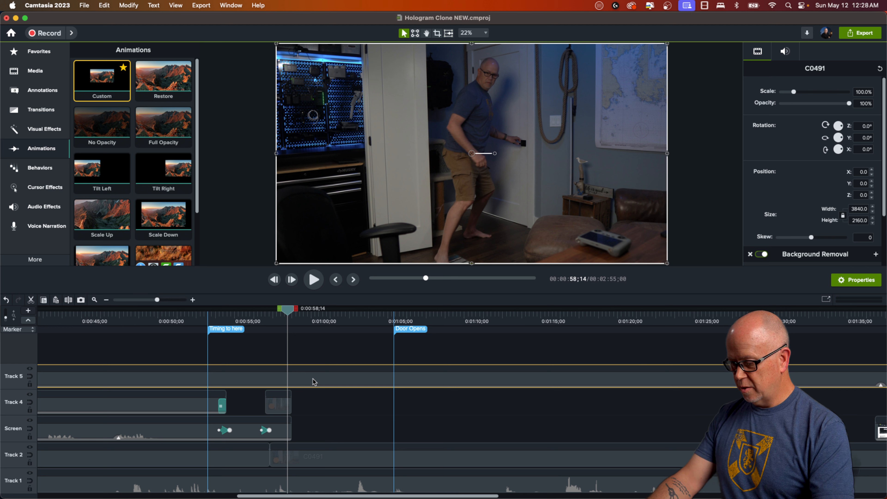
{"action": "left_click_drag", "start_coordinate": [292, 313], "coordinate": [314, 314]}
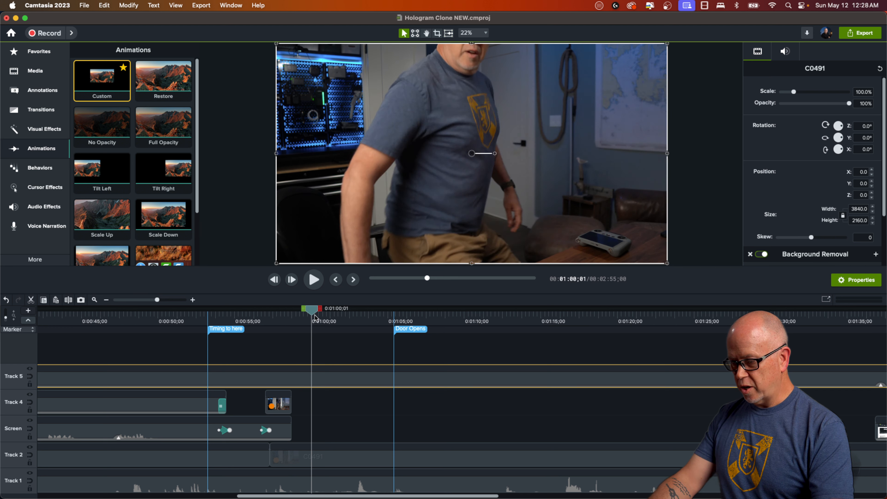
{"action": "key", "text": "s"}
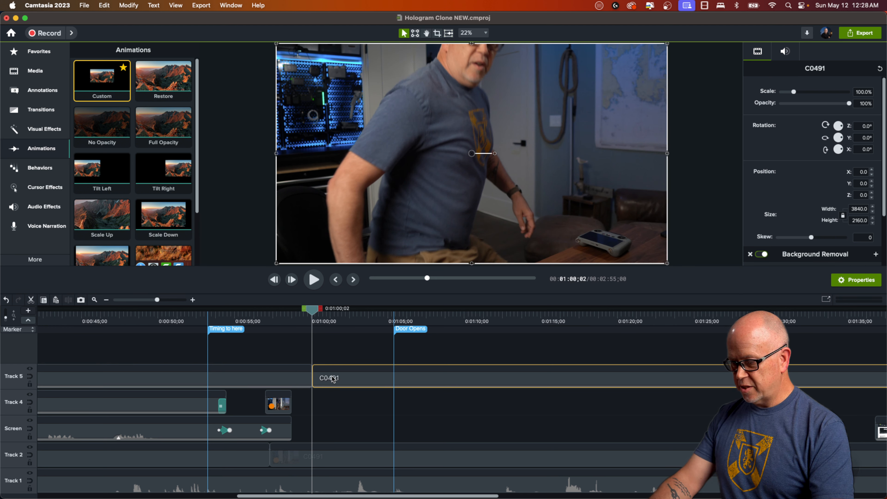
{"action": "left_click", "coordinate": [310, 376]}
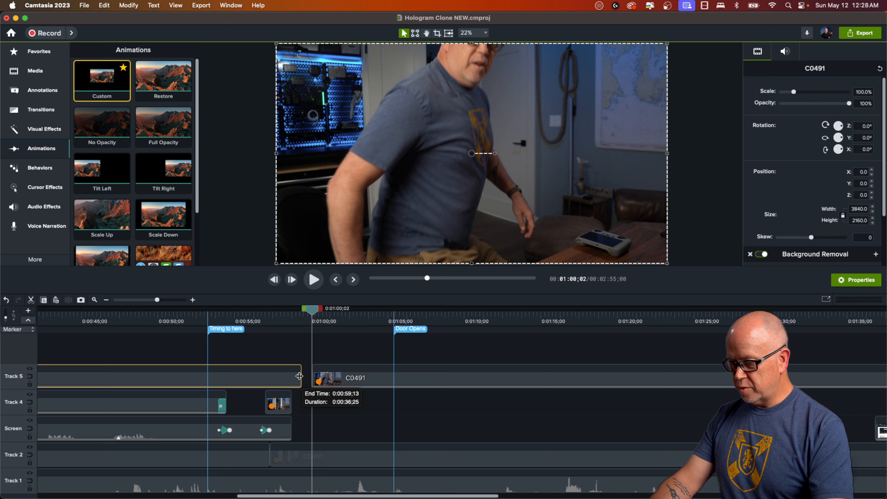
{"action": "left_click_drag", "start_coordinate": [297, 376], "coordinate": [291, 377]}
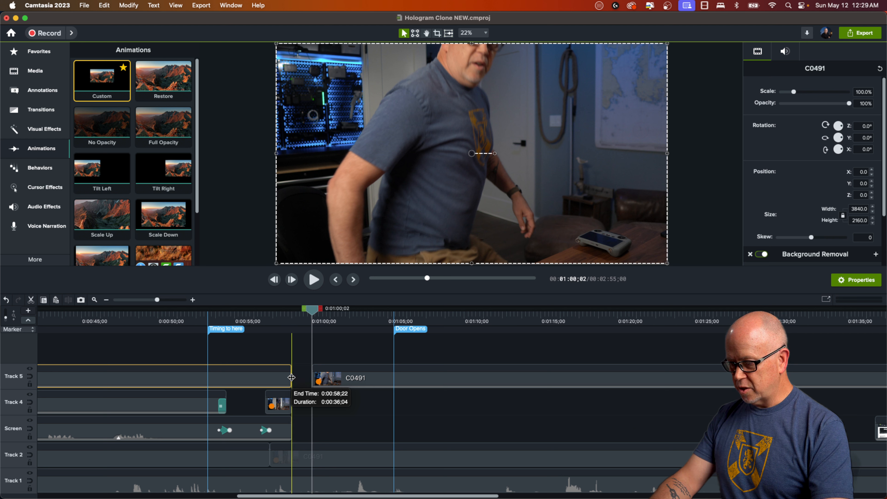
Step: Play back the door-closing moment through 0:00:59;17 to check the gap in Track 5
{"action": "left_click", "coordinate": [278, 324]}
{"action": "key", "text": "space"}
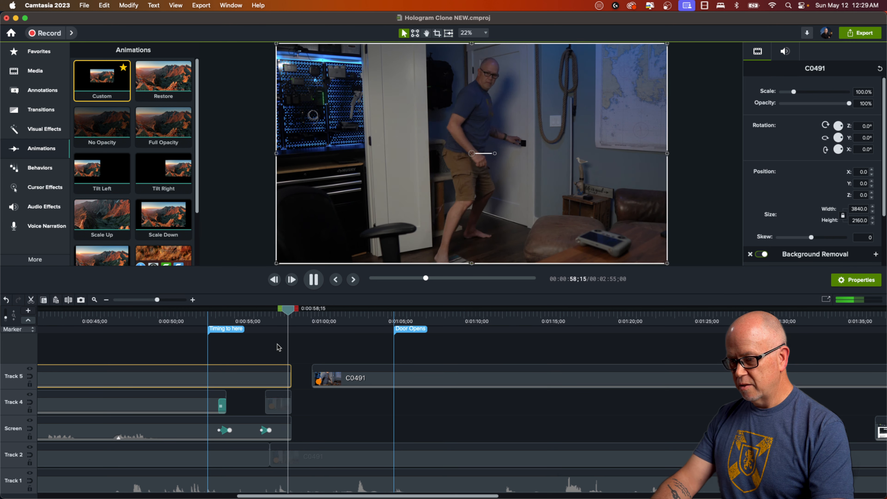
{"action": "key", "text": "space"}
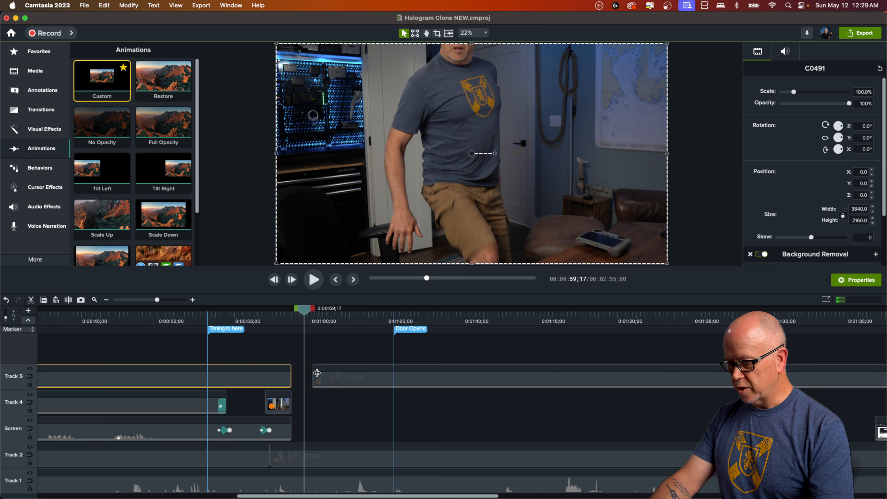
Step: Trim the start of Track 5's remaining C0491 clip forward to about 0:01:19
{"action": "left_click", "coordinate": [363, 381]}
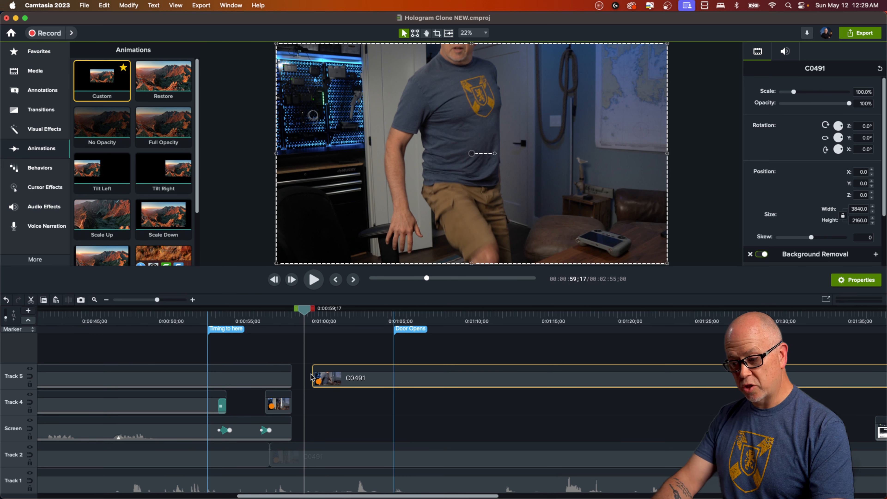
{"action": "left_click_drag", "start_coordinate": [313, 375], "coordinate": [635, 381]}
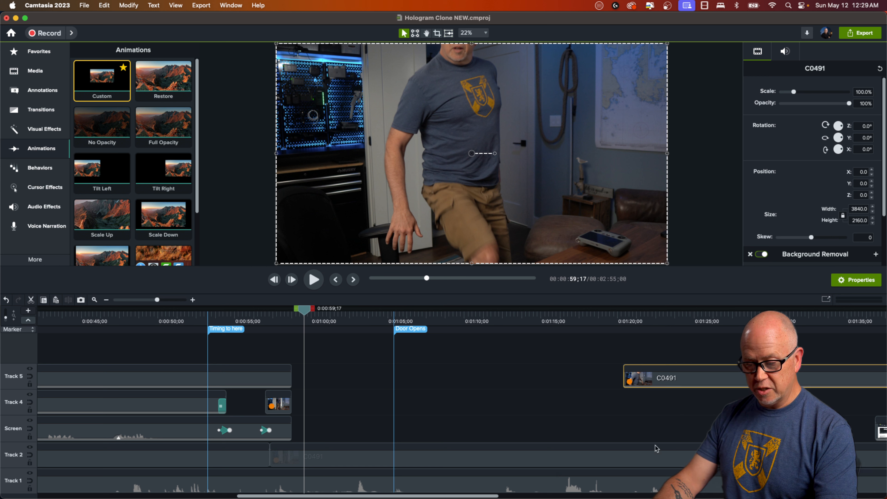
Step: Compare Track 5's and Track 2's C0491 clips at 0:01:23;04 by temporarily hiding Track 5
{"action": "left_click", "coordinate": [667, 321]}
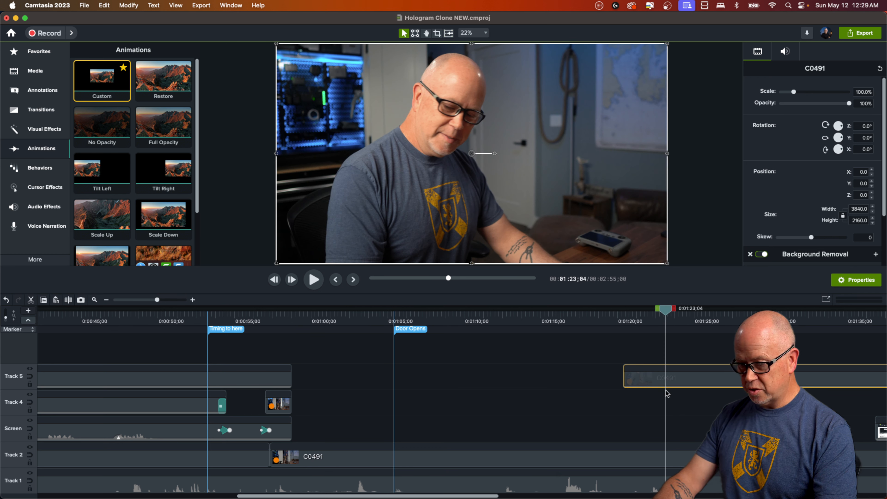
{"action": "left_click", "coordinate": [652, 461]}
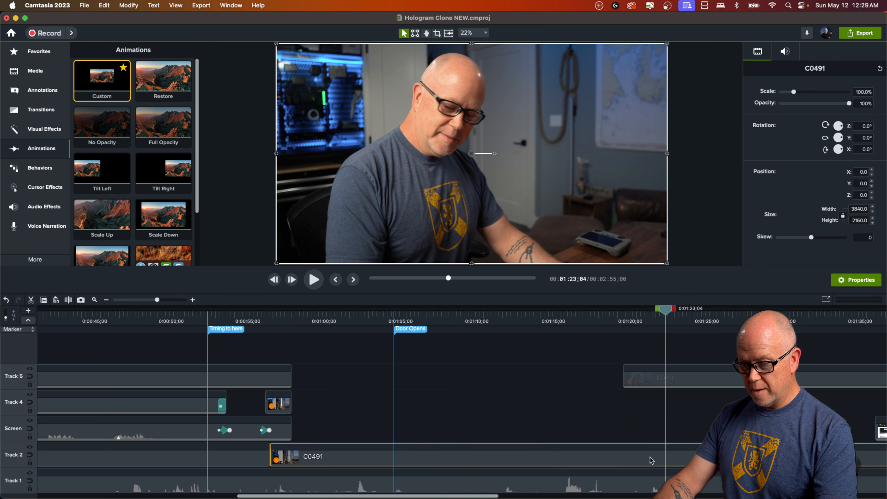
{"action": "left_click", "coordinate": [649, 384]}
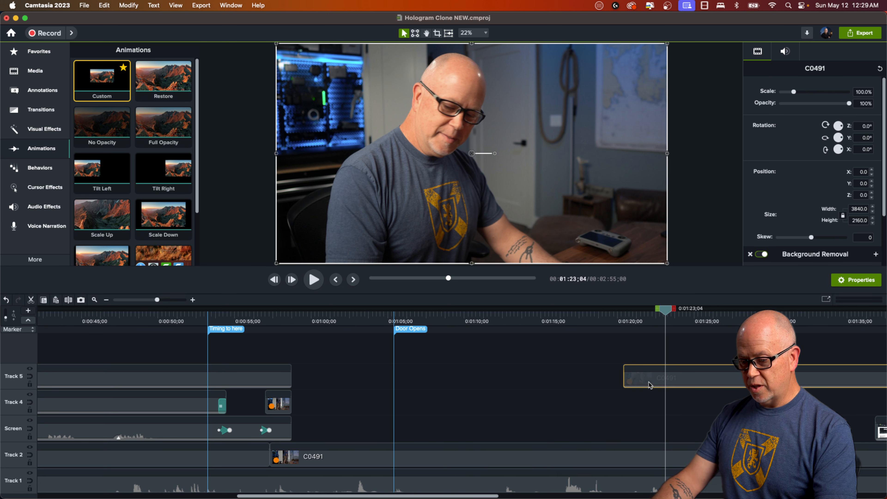
{"action": "left_click", "coordinate": [30, 368]}
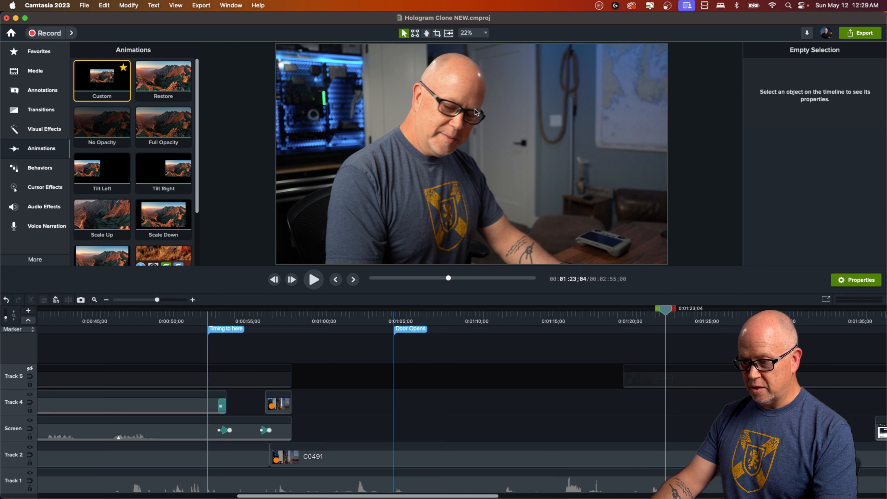
{"action": "left_click", "coordinate": [30, 369]}
Step: Play back the footage from about 0:01:00 past the Door Opens marker
{"action": "left_click_drag", "start_coordinate": [158, 300], "coordinate": [147, 300]}
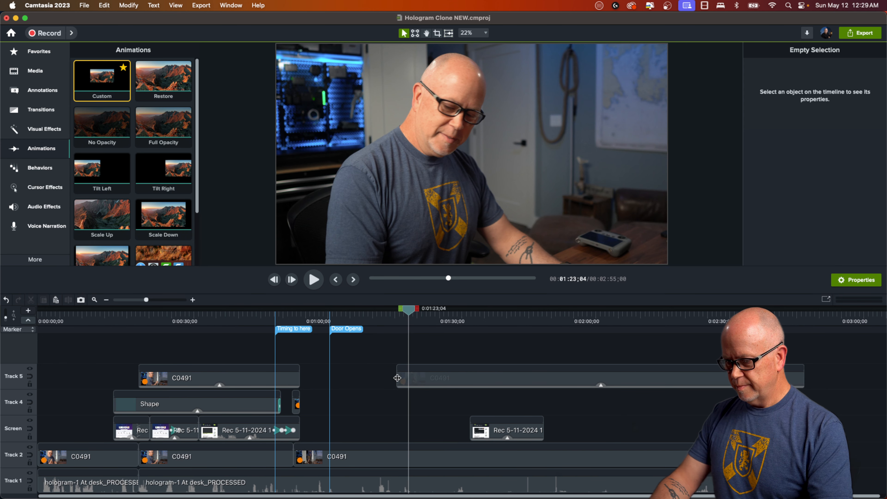
{"action": "left_click", "coordinate": [318, 321]}
{"action": "key", "text": "space"}
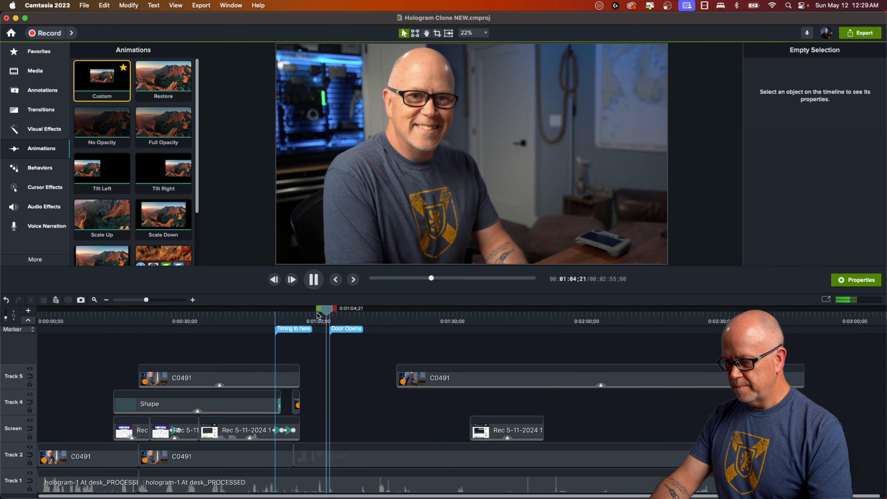
{"action": "key", "text": "space"}
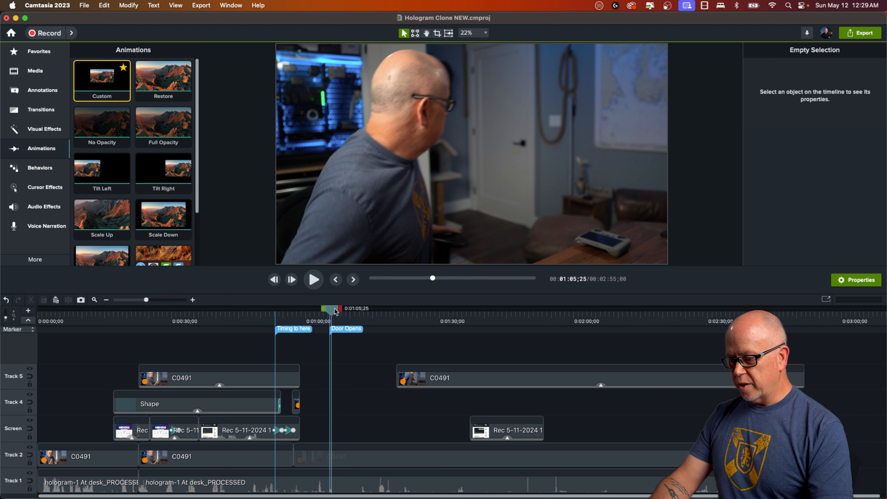
Step: Split the C0491 clips on Track 5 and Track 2 together at 0:02:25;20, just before the clone opens the door
{"action": "left_click_drag", "start_coordinate": [335, 312], "coordinate": [430, 368]}
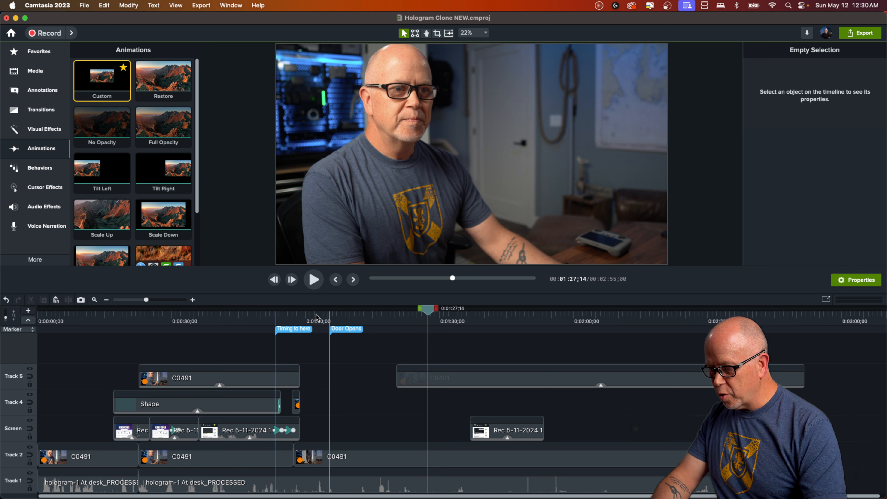
{"action": "left_click_drag", "start_coordinate": [428, 326], "coordinate": [689, 377]}
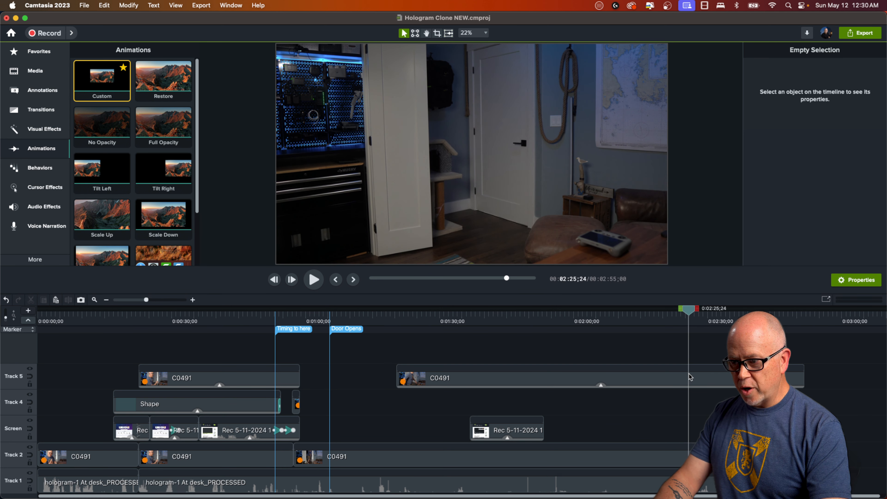
{"action": "key", "text": "period"}
{"action": "key", "text": "period"}
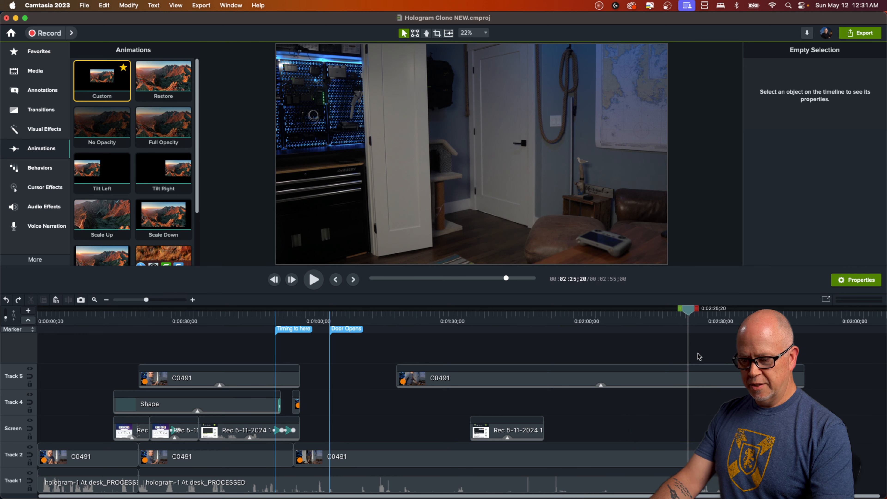
{"action": "left_click_drag", "start_coordinate": [699, 356], "coordinate": [726, 455]}
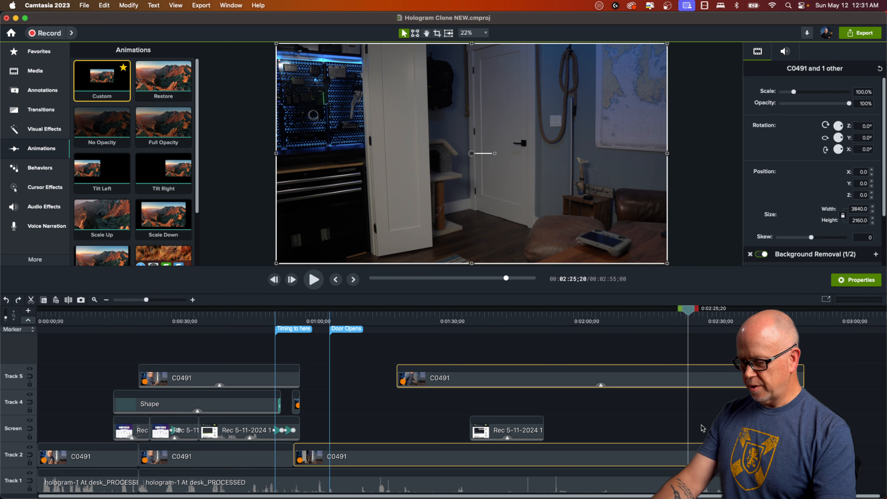
{"action": "key", "text": "s"}
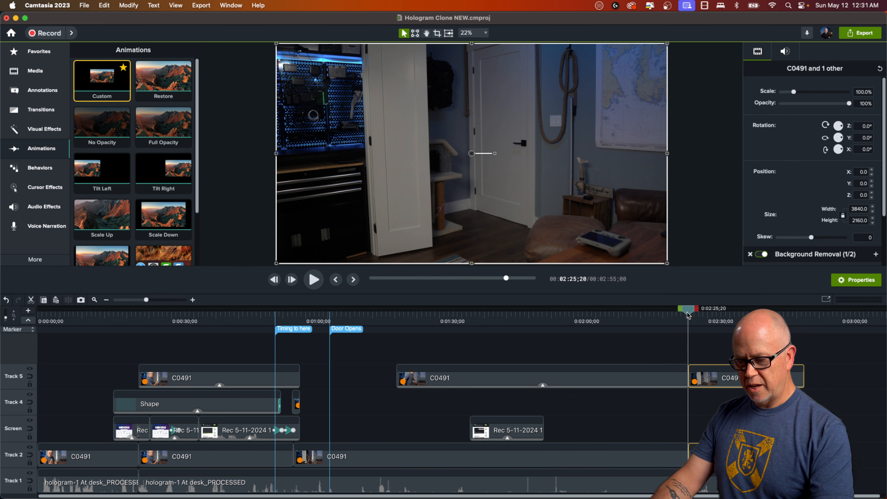
Step: Inspect Track 5's split-off C0491 clip at 0:02:27;04 by showing that track alone, and restore the other tracks
{"action": "left_click_drag", "start_coordinate": [687, 315], "coordinate": [696, 331]}
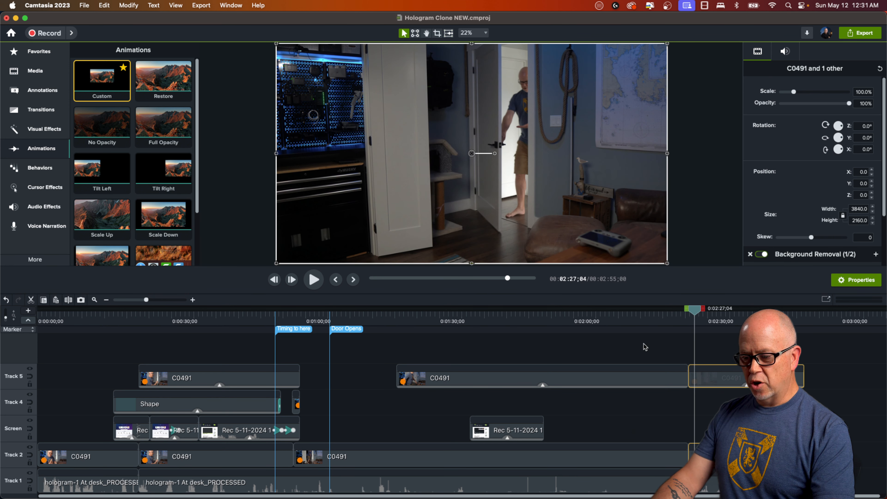
{"action": "left_click", "coordinate": [649, 349]}
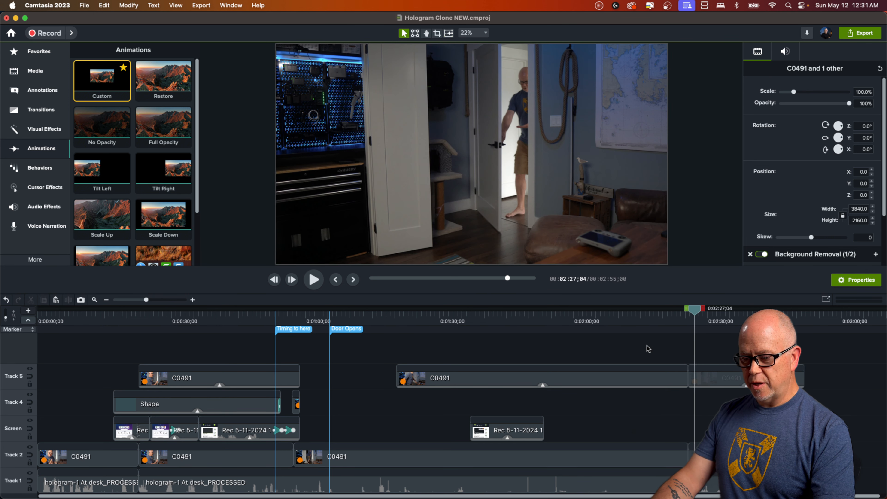
{"action": "left_click", "coordinate": [727, 381]}
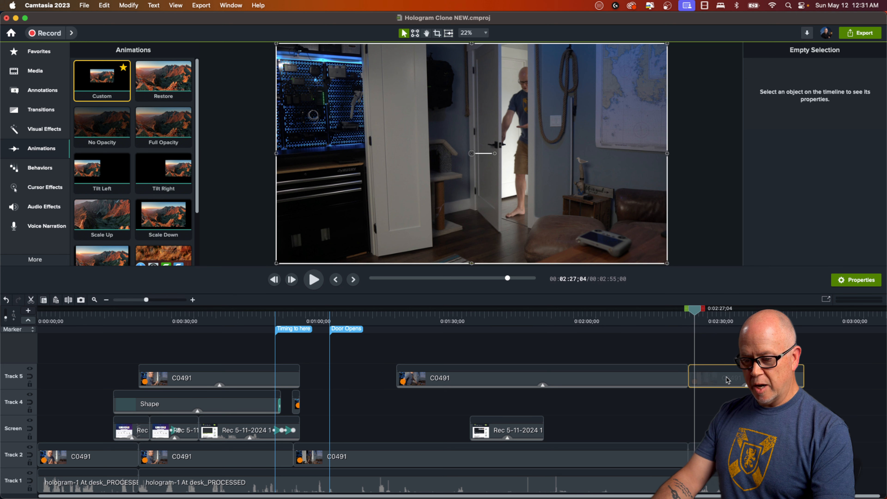
{"action": "left_click", "coordinate": [30, 369]}
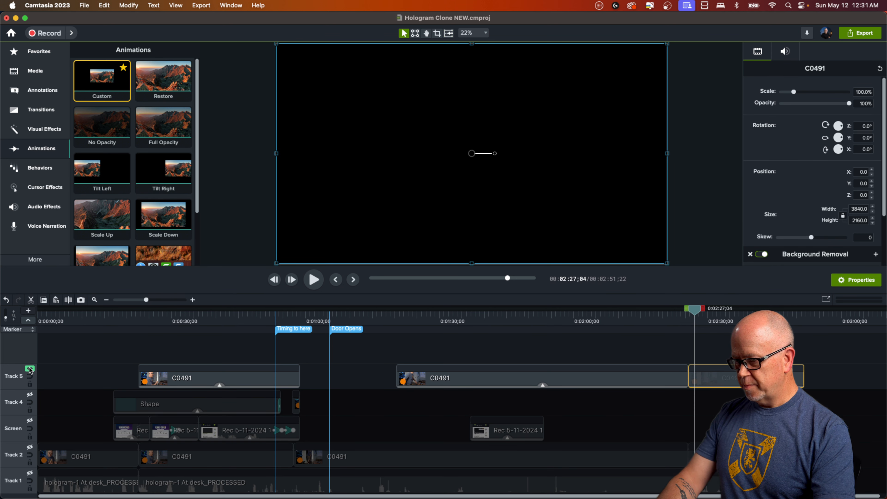
{"action": "left_click", "coordinate": [30, 369]}
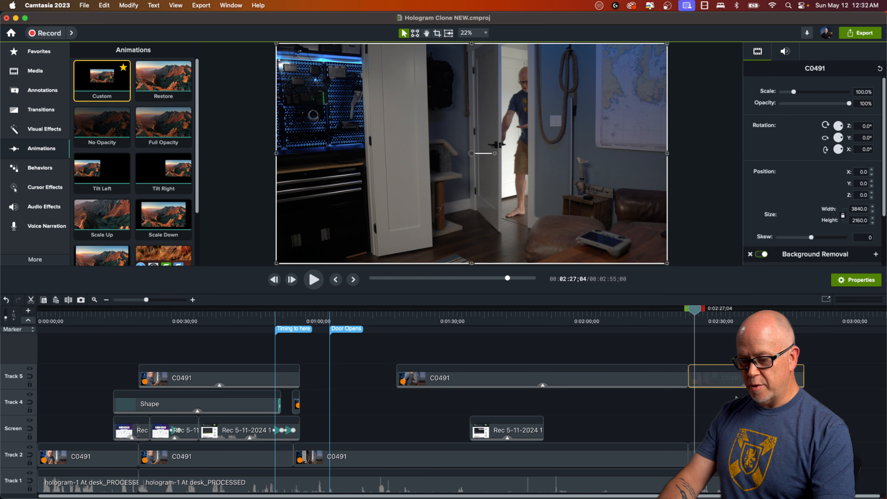
Step: Delete both C0491 clips on Track 5 that lie after the Door Opens marker
{"action": "key", "text": "Delete"}
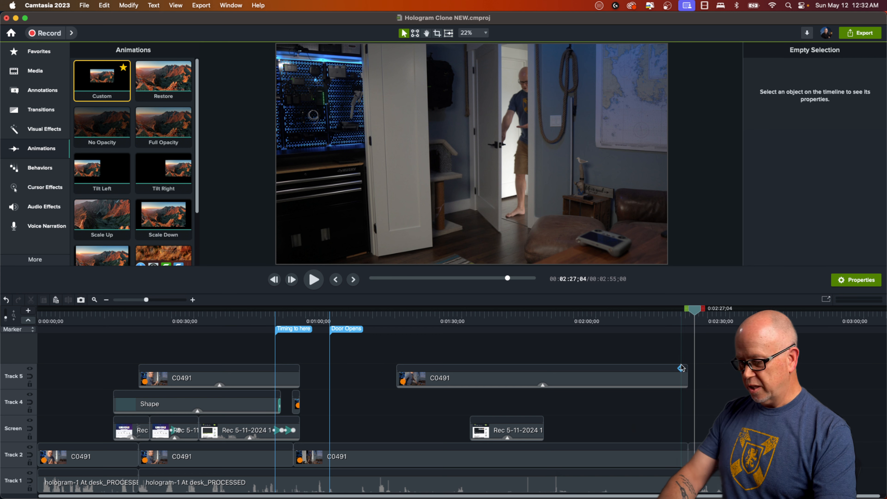
{"action": "left_click_drag", "start_coordinate": [696, 315], "coordinate": [411, 391]}
{"action": "left_click", "coordinate": [449, 381]}
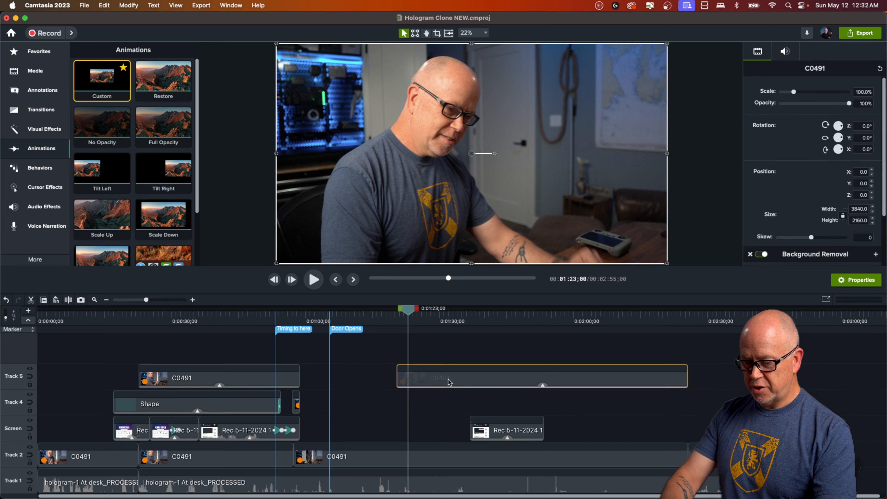
{"action": "key", "text": "Delete"}
Step: Insert an empty track below Track 2
{"action": "left_click_drag", "start_coordinate": [687, 315], "coordinate": [700, 337]}
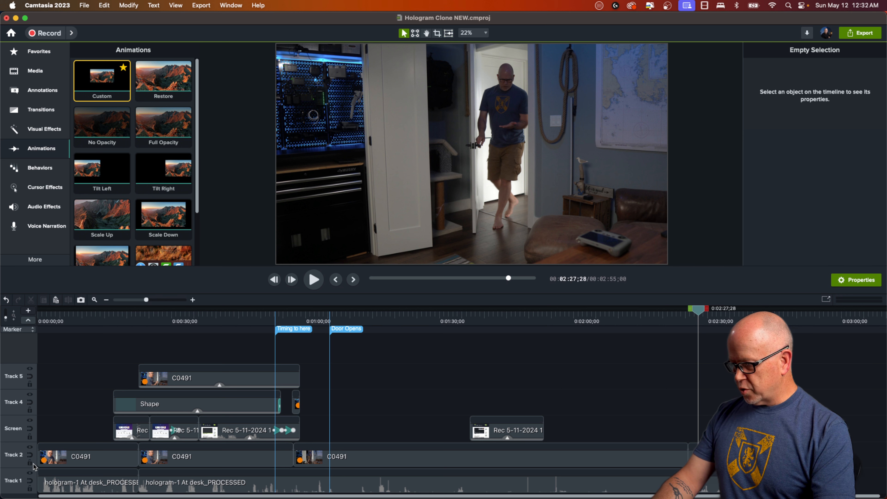
{"action": "right_click", "coordinate": [16, 458]}
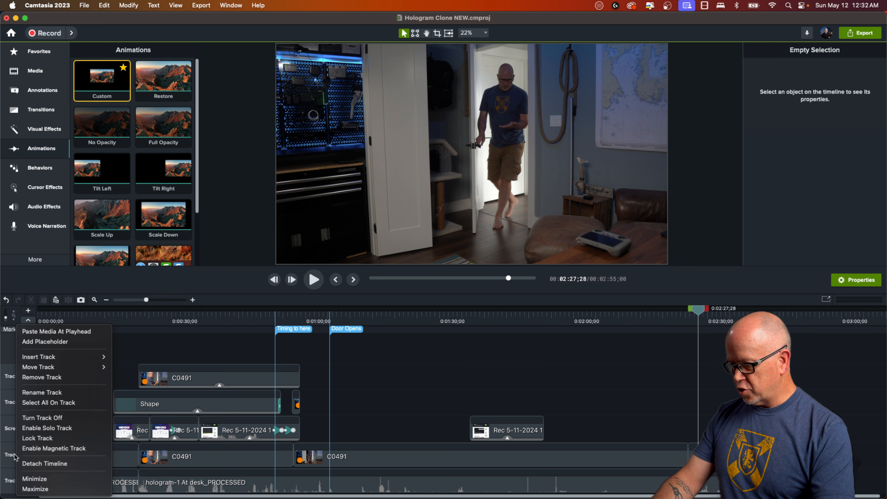
{"action": "mouse_move", "coordinate": [100, 357]}
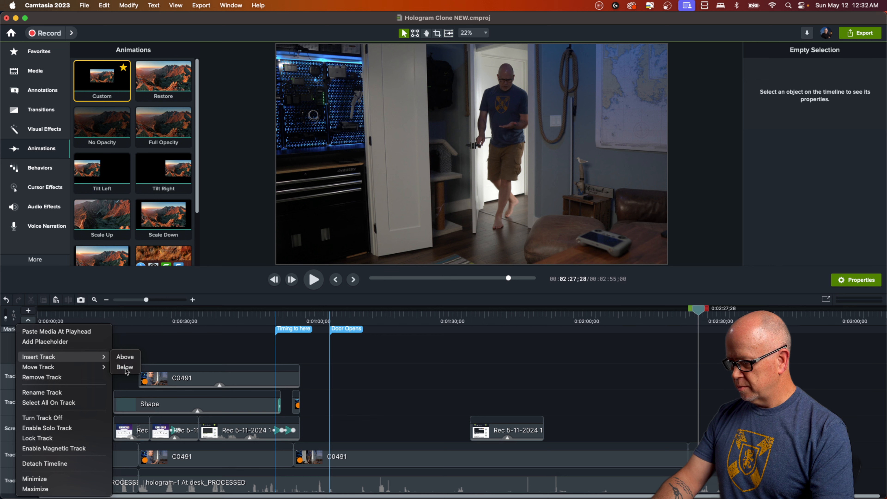
{"action": "left_click", "coordinate": [125, 368]}
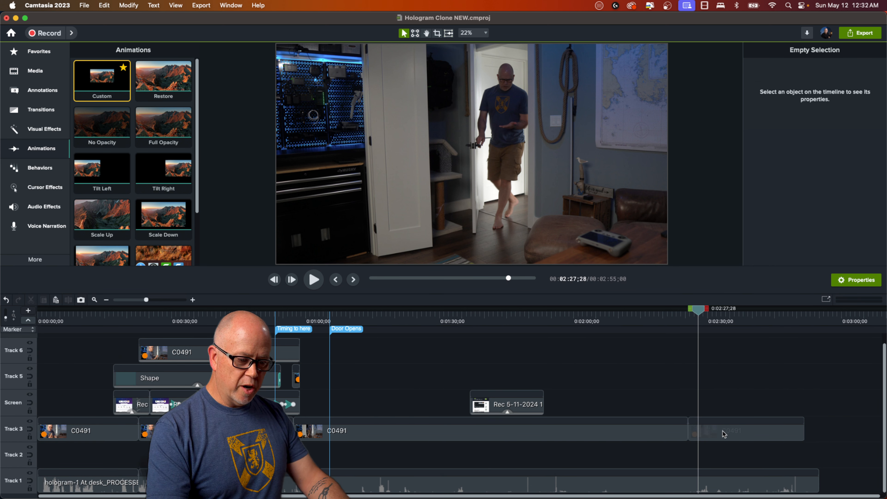
Step: Split Track 1's hologram-1 audio clip at 0:02:25;20, in line with the start of Track 3's last C0491 clip
{"action": "left_click", "coordinate": [724, 434]}
{"action": "mouse_move", "coordinate": [724, 434]}
{"action": "left_mouse_down"}
{"action": "mouse_move", "coordinate": [726, 452]}
{"action": "mouse_move", "coordinate": [721, 419]}
{"action": "left_mouse_up"}
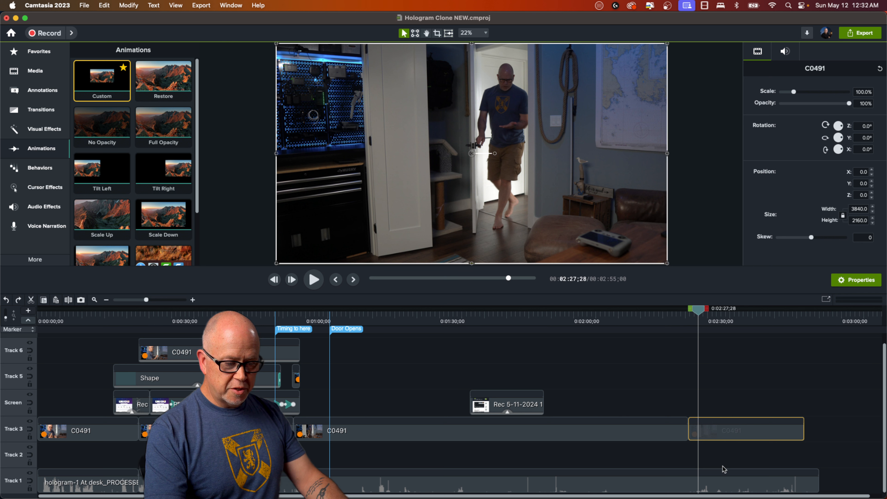
{"action": "key", "text": "ctrl+comma"}
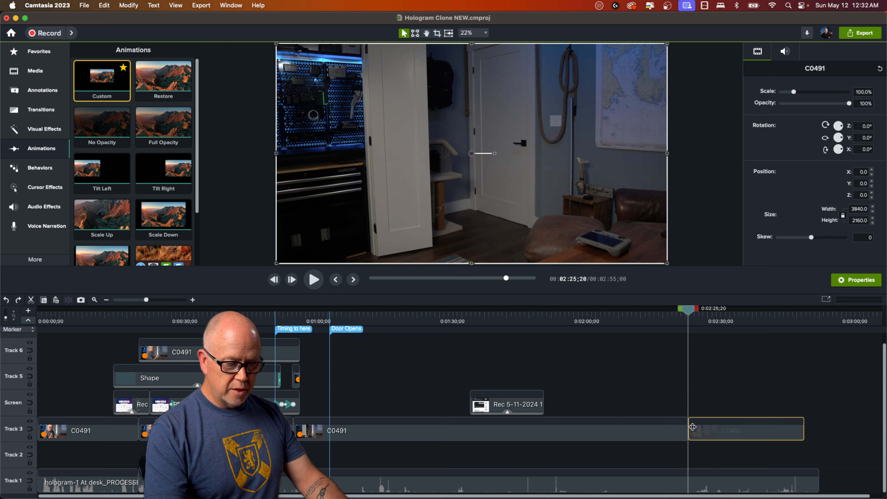
{"action": "left_click", "coordinate": [677, 486]}
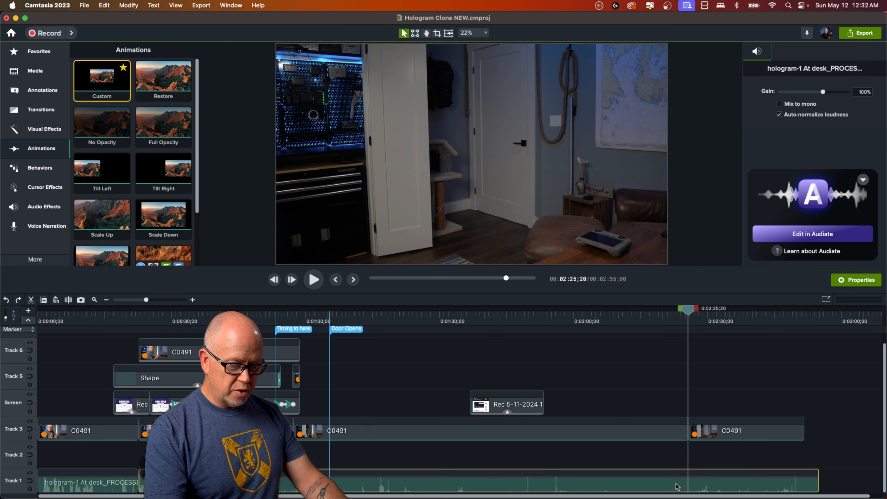
{"action": "key", "text": "s"}
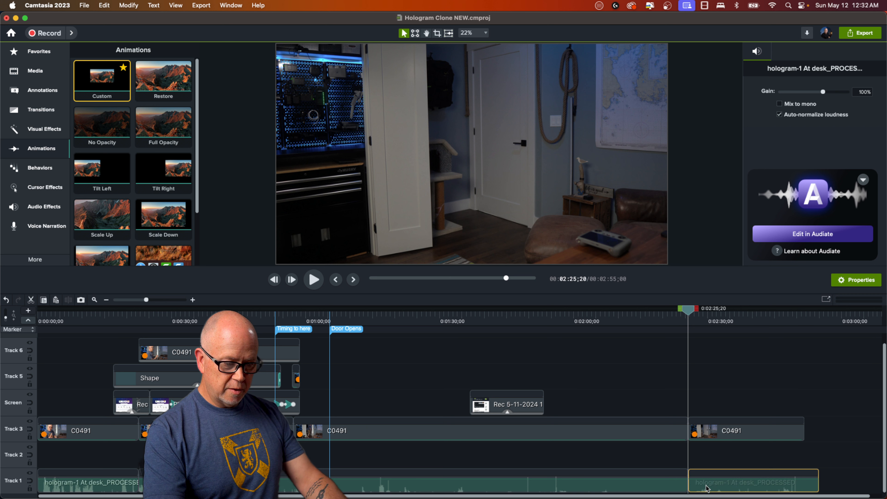
Step: Play back the clone's door entrance up to about 0:02:30;28
{"action": "key", "text": "space"}
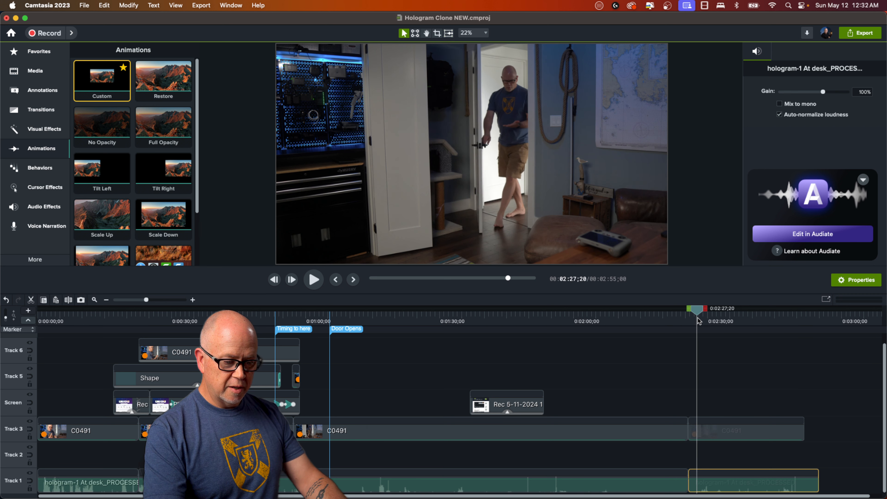
{"action": "key", "text": "space"}
{"action": "left_click", "coordinate": [719, 390]}
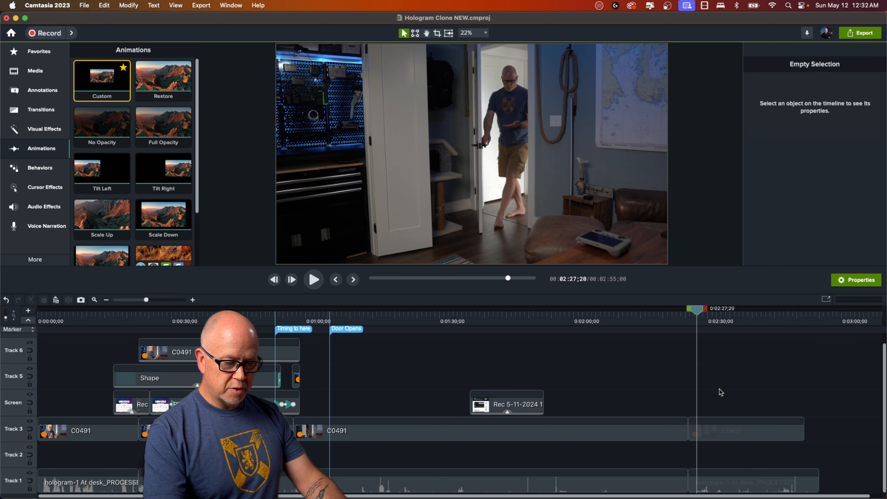
{"action": "key", "text": "space"}
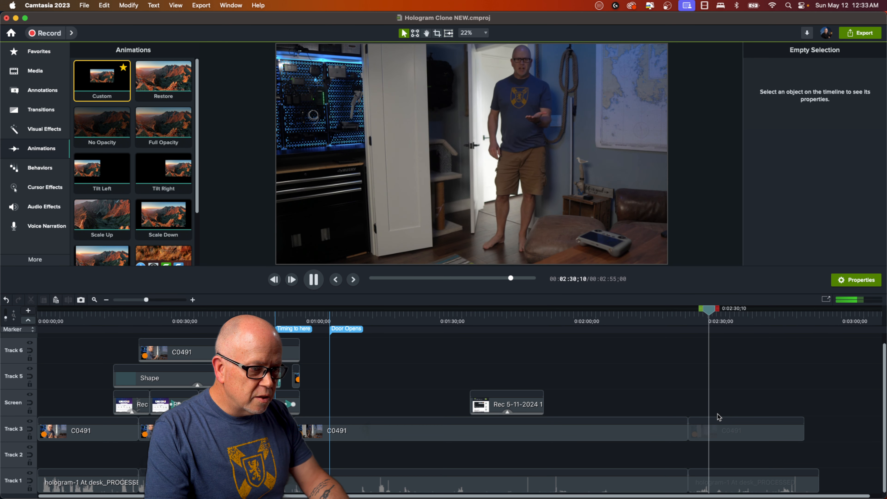
{"action": "key", "text": "space"}
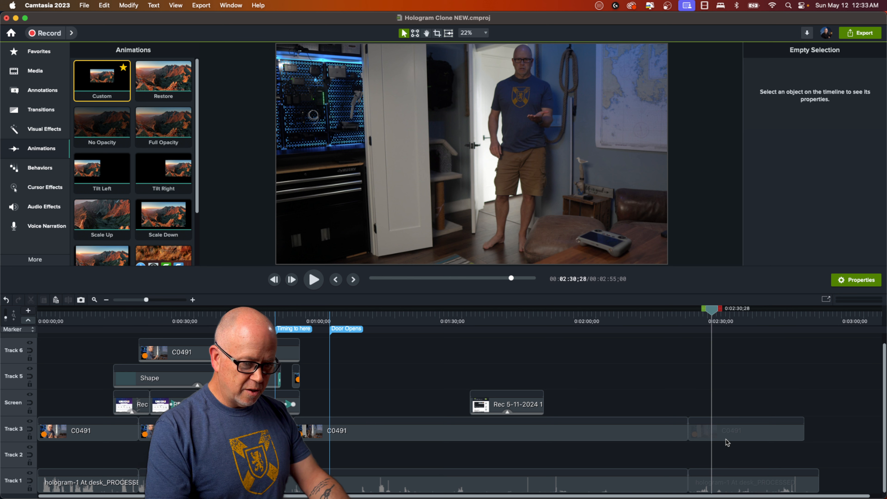
Step: Move the split-off C0491 clip down to empty Track 2 and group it with its audio, trimmed to the clip's end
{"action": "left_click_drag", "start_coordinate": [729, 437], "coordinate": [730, 457]}
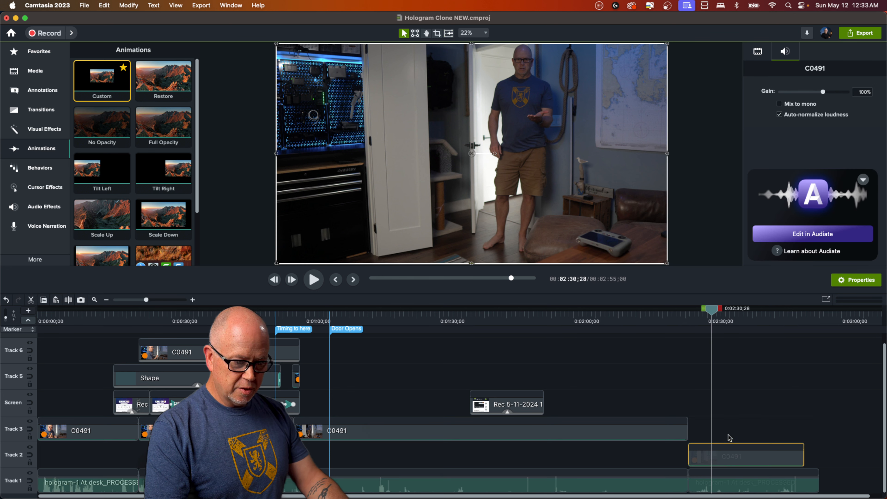
{"action": "left_click_drag", "start_coordinate": [821, 487], "coordinate": [804, 486]}
{"action": "left_click_drag", "start_coordinate": [737, 424], "coordinate": [767, 483]}
{"action": "right_click", "coordinate": [740, 463]}
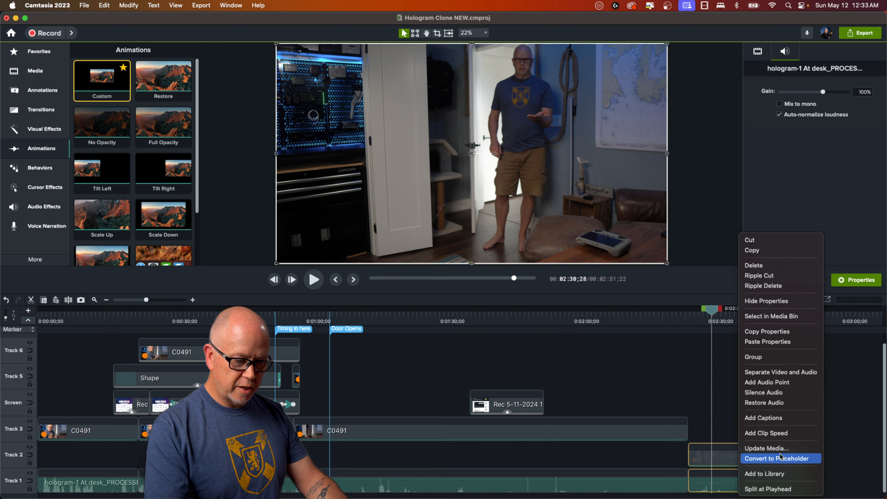
{"action": "left_click", "coordinate": [761, 359]}
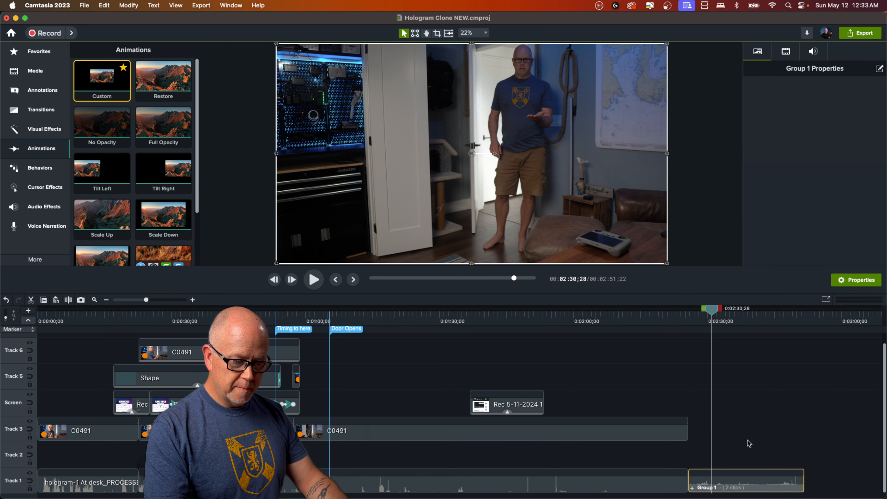
Step: Place the grouped entrance clips on Track 2 with their start at the Door Opens marker, and check the frames just past it
{"action": "left_click_drag", "start_coordinate": [738, 489], "coordinate": [739, 463]}
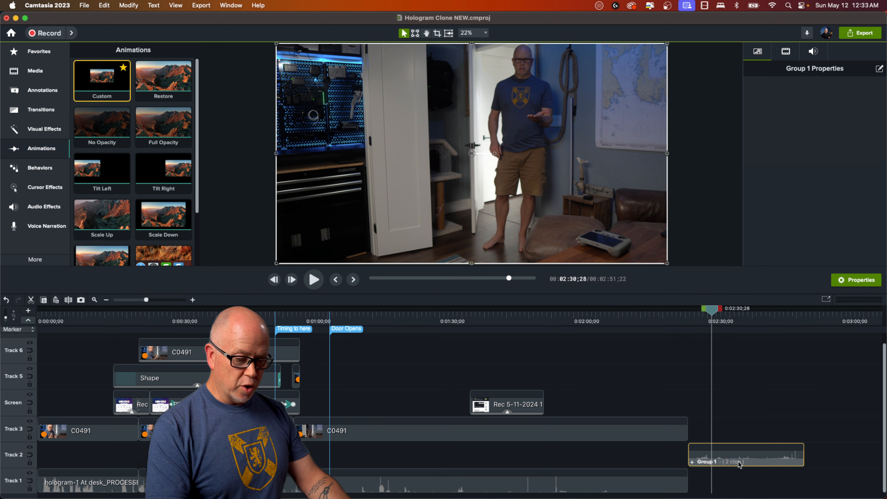
{"action": "left_click_drag", "start_coordinate": [738, 459], "coordinate": [385, 466]}
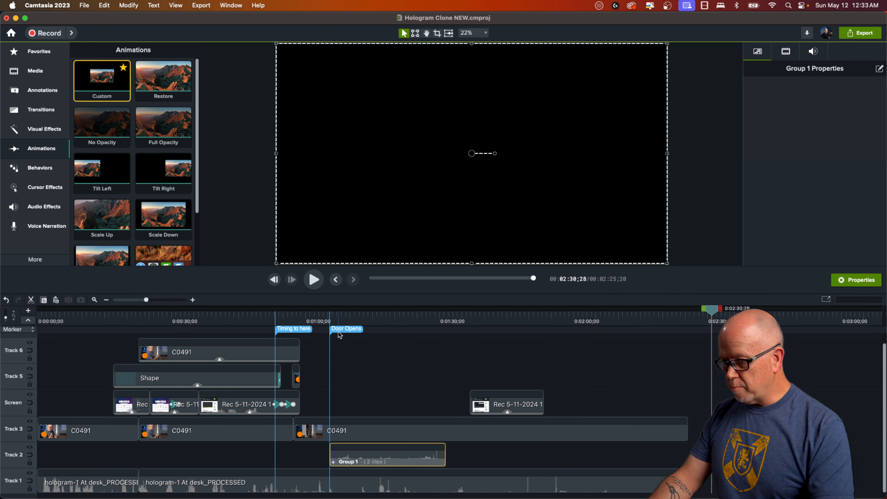
{"action": "left_click", "coordinate": [345, 316]}
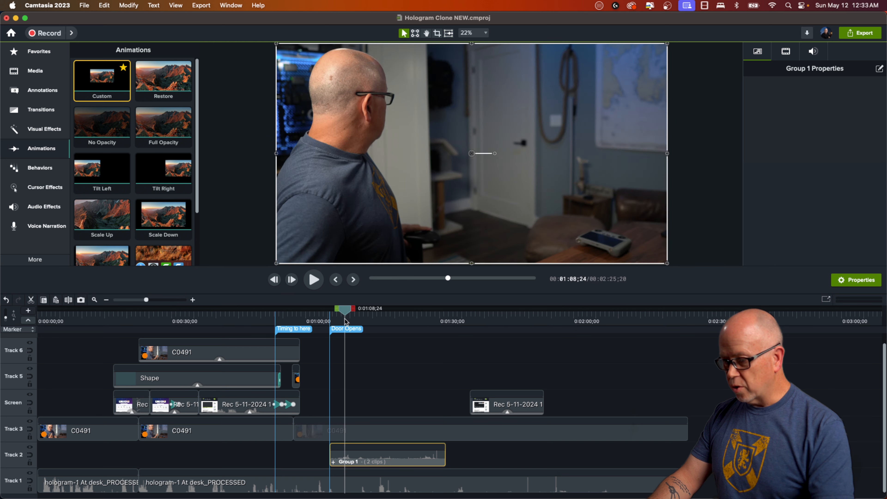
{"action": "mouse_move", "coordinate": [347, 313]}
{"action": "left_mouse_down"}
{"action": "mouse_move", "coordinate": [317, 315]}
{"action": "mouse_move", "coordinate": [351, 316]}
{"action": "left_mouse_up"}
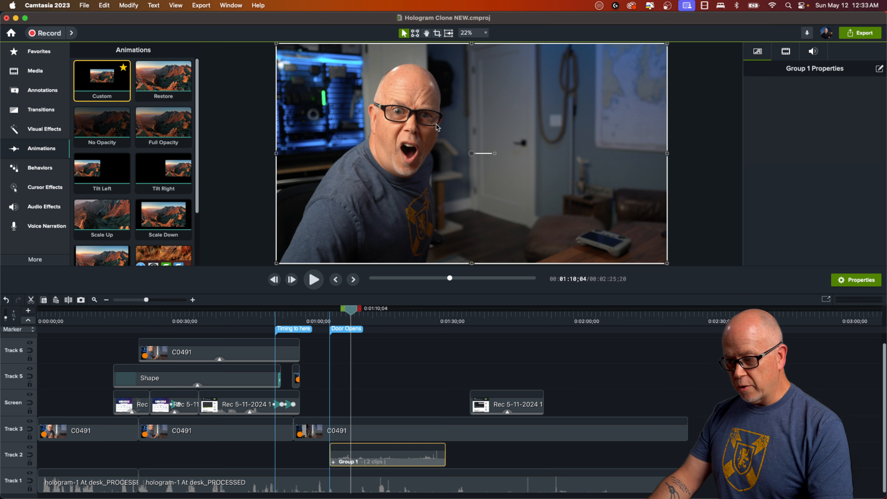
Step: Split Track 3's long C0491 clip at the Door Opens marker, 0:01:05;12
{"action": "left_click", "coordinate": [371, 437]}
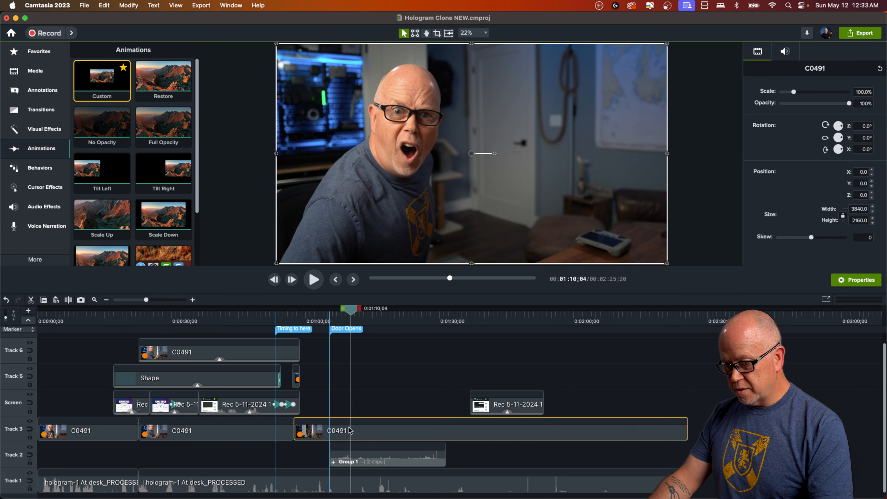
{"action": "left_click", "coordinate": [318, 314]}
{"action": "left_click_drag", "start_coordinate": [318, 313], "coordinate": [319, 319]}
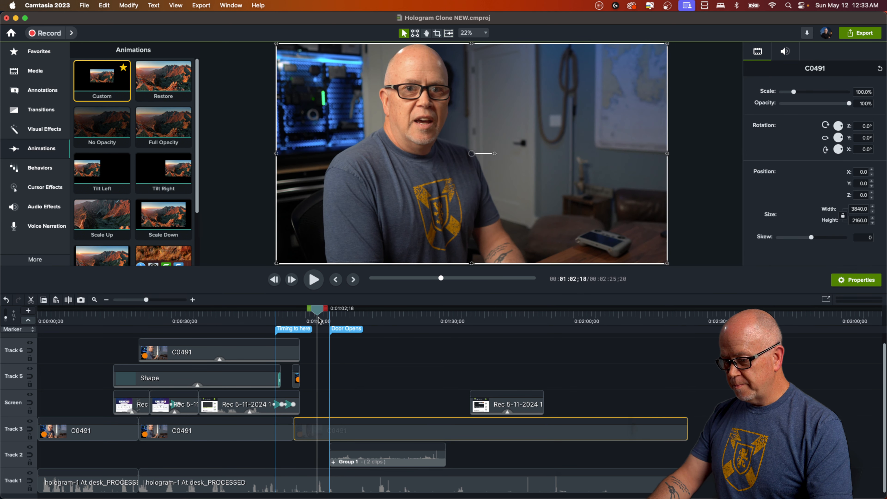
{"action": "left_click", "coordinate": [346, 457]}
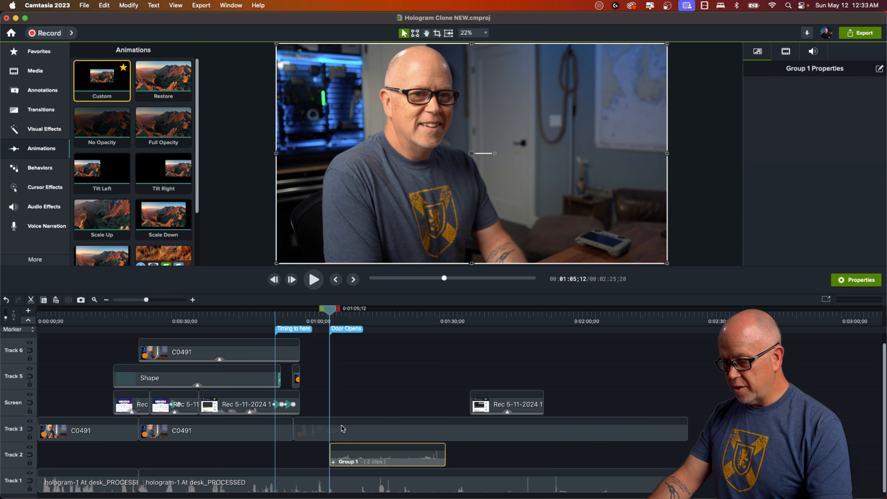
{"action": "left_click", "coordinate": [346, 433]}
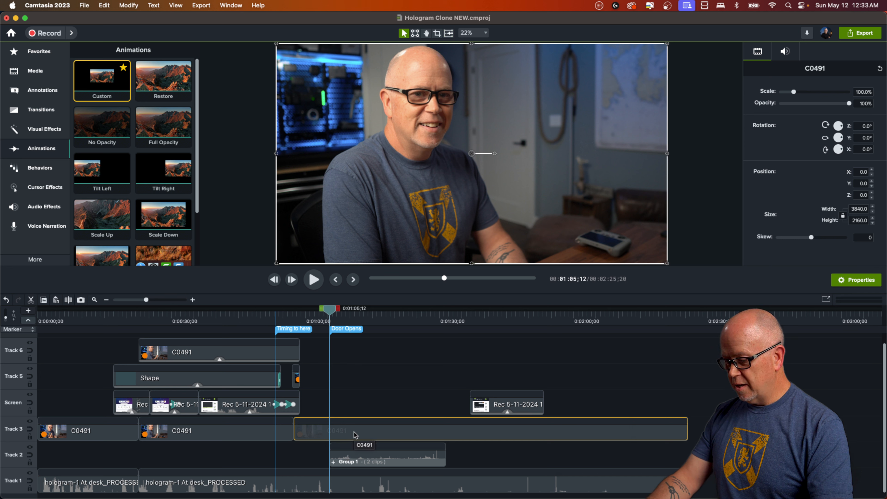
{"action": "key", "text": "super+t"}
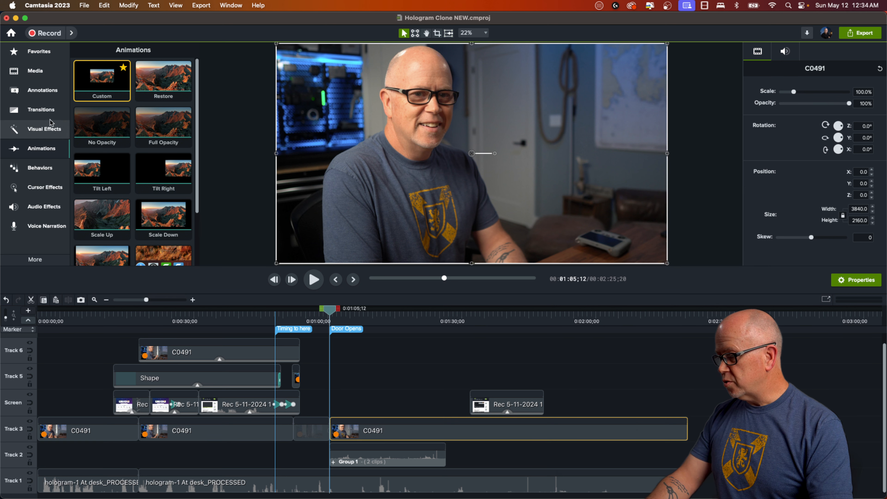
Step: Apply Background Removal to Track 3's C0491 clip after the Door Opens marker, and compare it with the footage just before the marker
{"action": "left_click", "coordinate": [47, 132]}
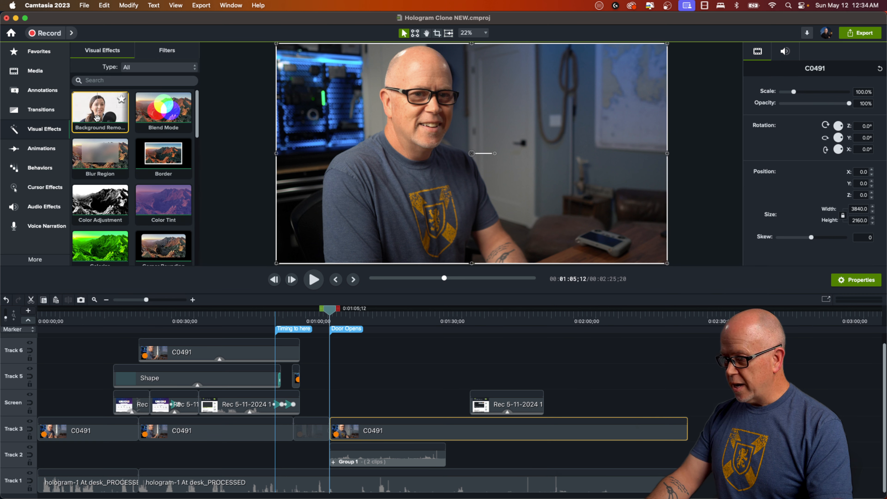
{"action": "left_click_drag", "start_coordinate": [100, 112], "coordinate": [380, 432]}
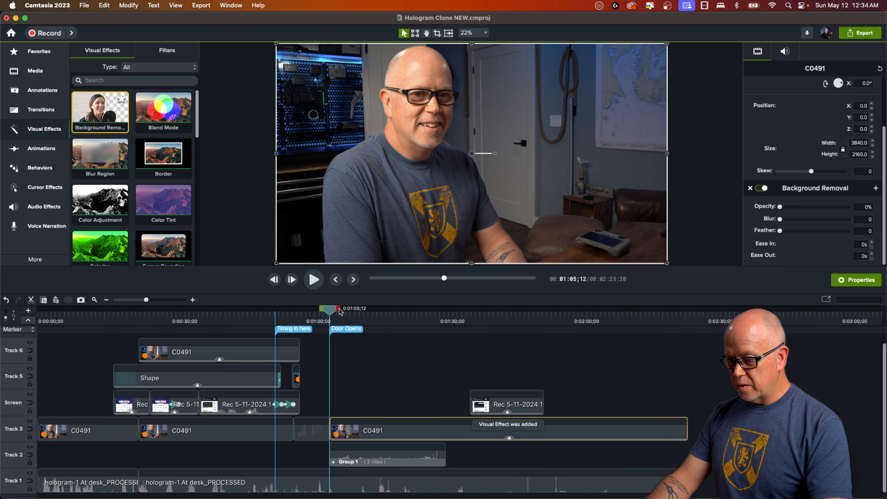
{"action": "mouse_move", "coordinate": [332, 313]}
{"action": "left_mouse_down"}
{"action": "mouse_move", "coordinate": [348, 321]}
{"action": "mouse_move", "coordinate": [326, 313]}
{"action": "left_mouse_up"}
{"action": "left_click", "coordinate": [370, 399]}
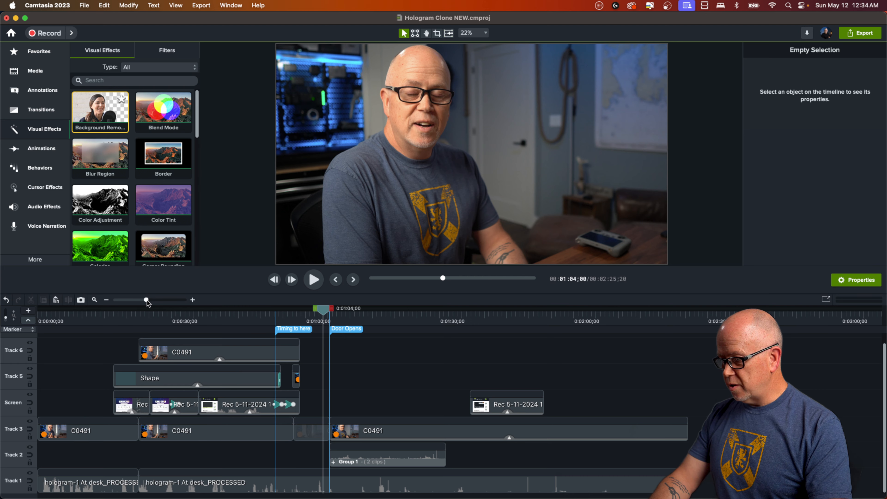
{"action": "left_click_drag", "start_coordinate": [147, 300], "coordinate": [153, 301]}
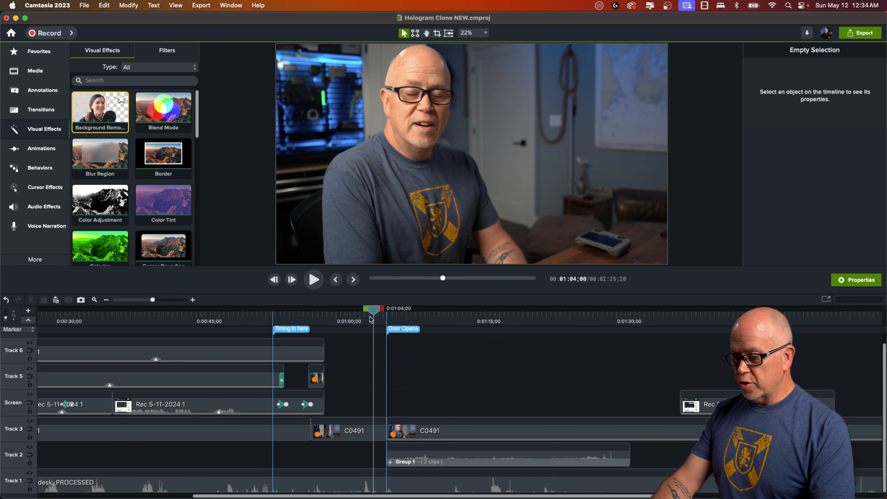
{"action": "mouse_move", "coordinate": [371, 319]}
{"action": "left_mouse_down"}
{"action": "mouse_move", "coordinate": [345, 316]}
{"action": "mouse_move", "coordinate": [382, 318]}
{"action": "left_mouse_up"}
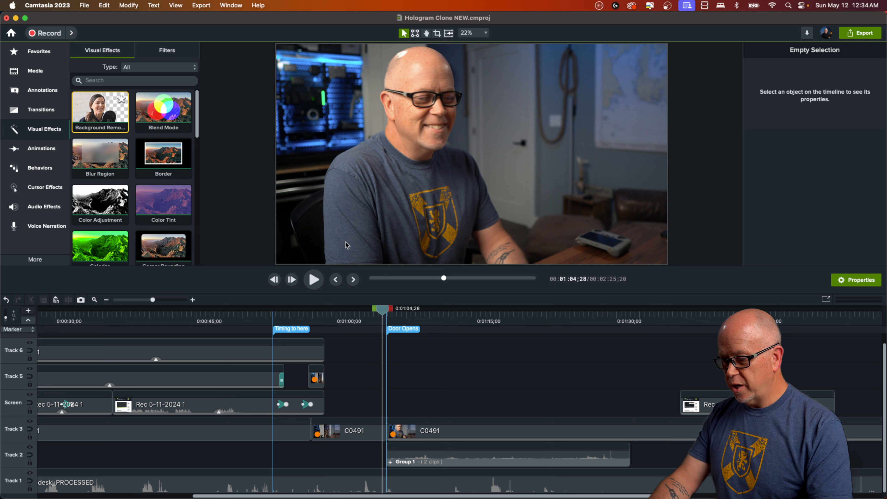
{"action": "left_click_drag", "start_coordinate": [379, 310], "coordinate": [355, 341]}
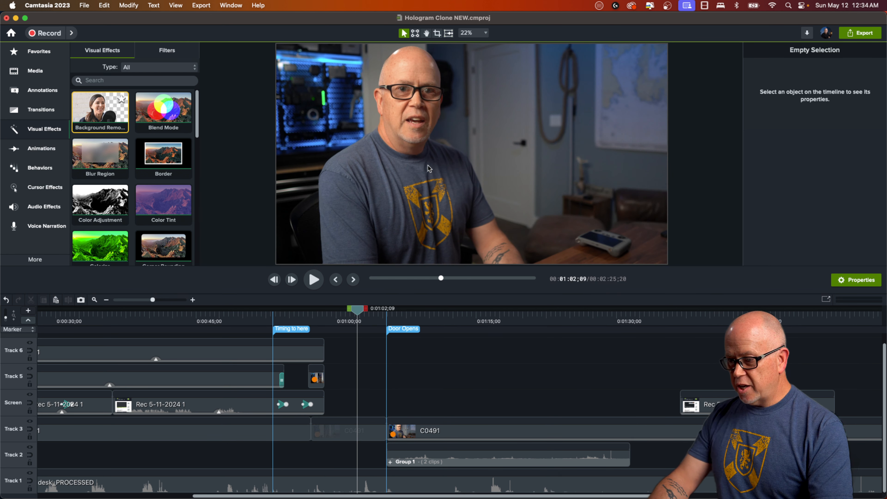
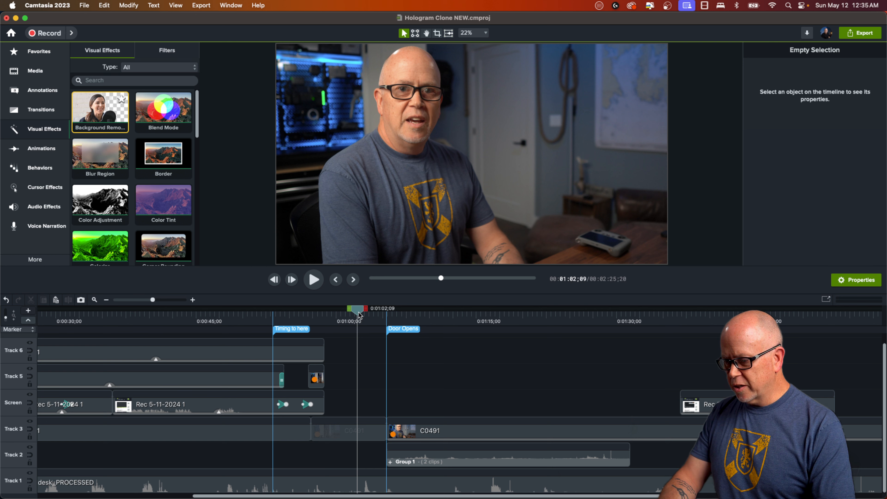
Step: Compare the frames around the Door Opens marker to examine the background change between Track 3's two C0491 clips
{"action": "left_click_drag", "start_coordinate": [359, 314], "coordinate": [389, 326]}
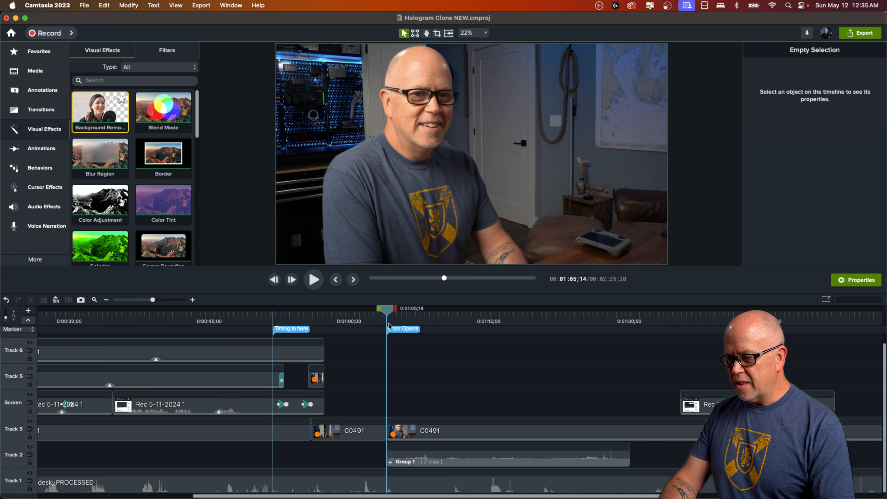
{"action": "key", "text": "comma"}
{"action": "key", "text": "comma"}
{"action": "key", "text": "comma"}
{"action": "key", "text": "comma"}
{"action": "key", "text": "comma"}
{"action": "key", "text": "comma"}
{"action": "key", "text": "comma"}
{"action": "key", "text": "comma"}
{"action": "key", "text": "comma"}
{"action": "key", "text": "comma"}
{"action": "key", "text": "comma"}
{"action": "key", "text": "comma"}
{"action": "key", "text": "comma"}
{"action": "key", "text": "comma"}
{"action": "key", "text": "comma"}
{"action": "key", "text": "comma"}
{"action": "key", "text": "comma"}
{"action": "key", "text": "comma"}
{"action": "key", "text": "comma"}
{"action": "key", "text": "comma"}
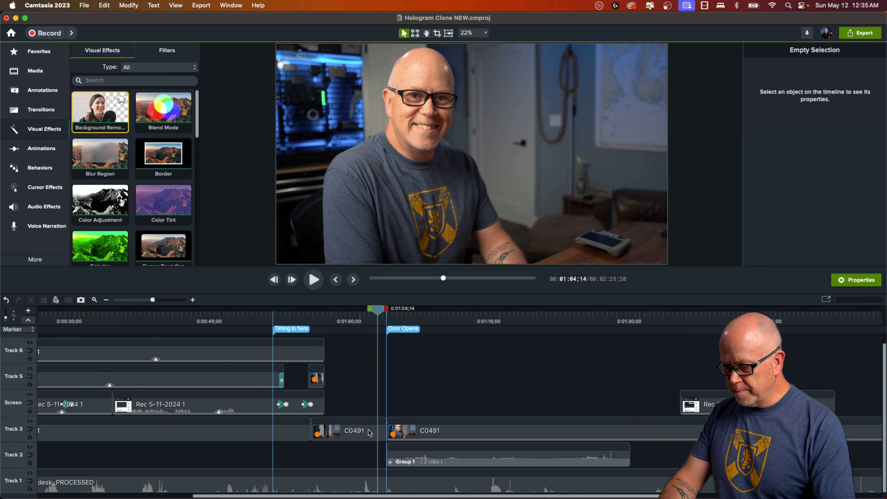
{"action": "left_click", "coordinate": [360, 437]}
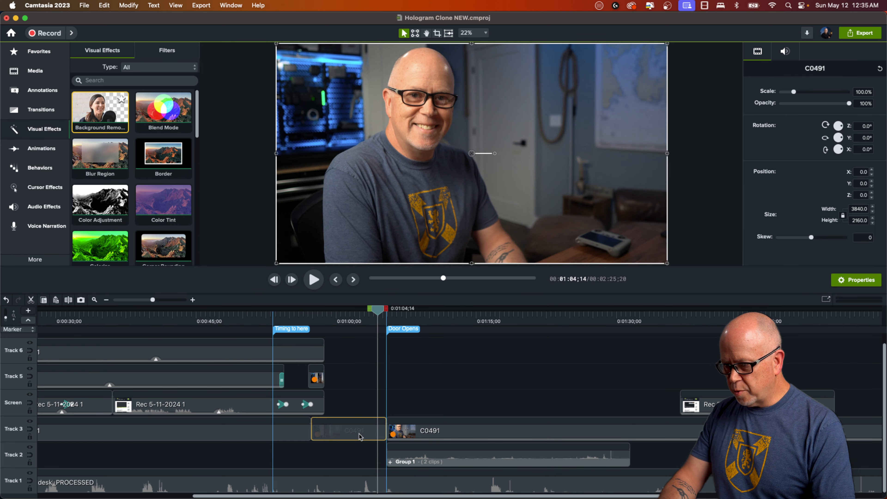
{"action": "left_click", "coordinate": [415, 436]}
{"action": "left_click_drag", "start_coordinate": [380, 314], "coordinate": [411, 316]}
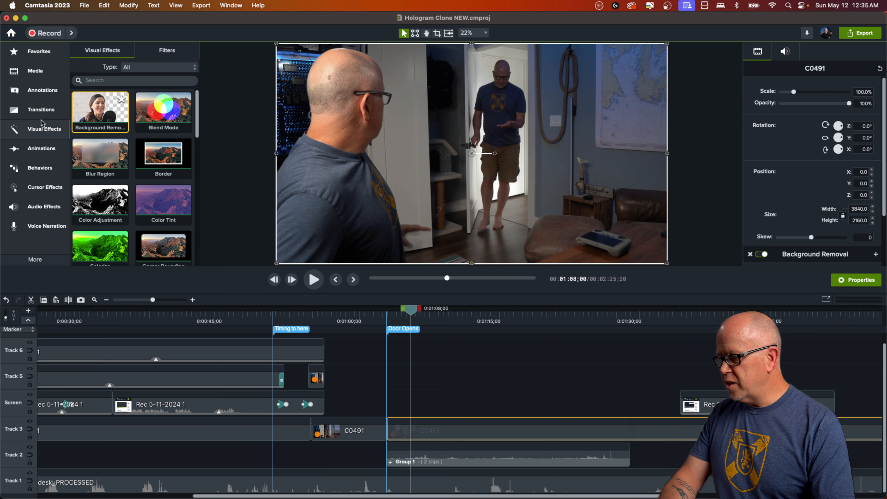
Step: Add a Fade transition between Track 3's two C0491 clips at the Door Opens marker, and play through it
{"action": "left_click", "coordinate": [37, 72]}
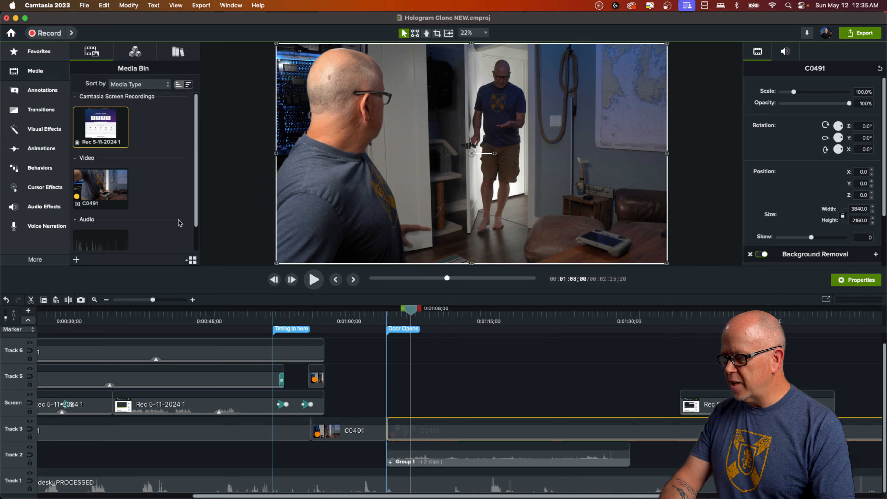
{"action": "left_click", "coordinate": [37, 52]}
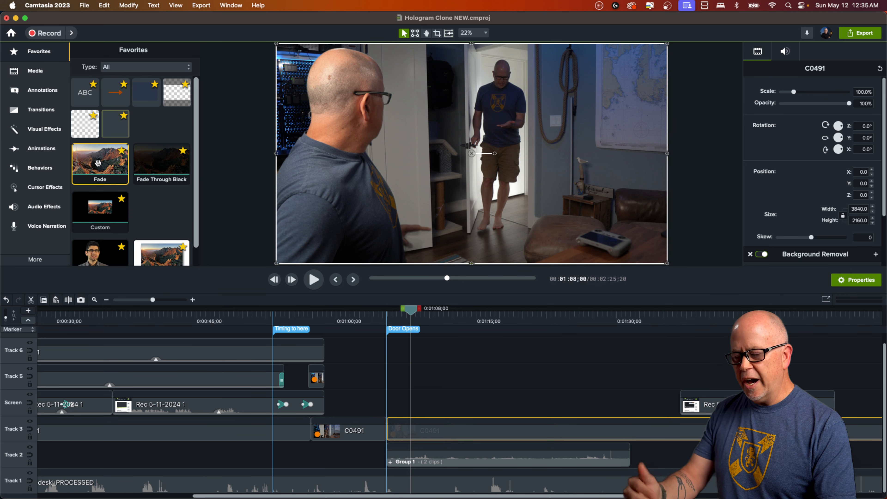
{"action": "left_click_drag", "start_coordinate": [99, 160], "coordinate": [387, 432]}
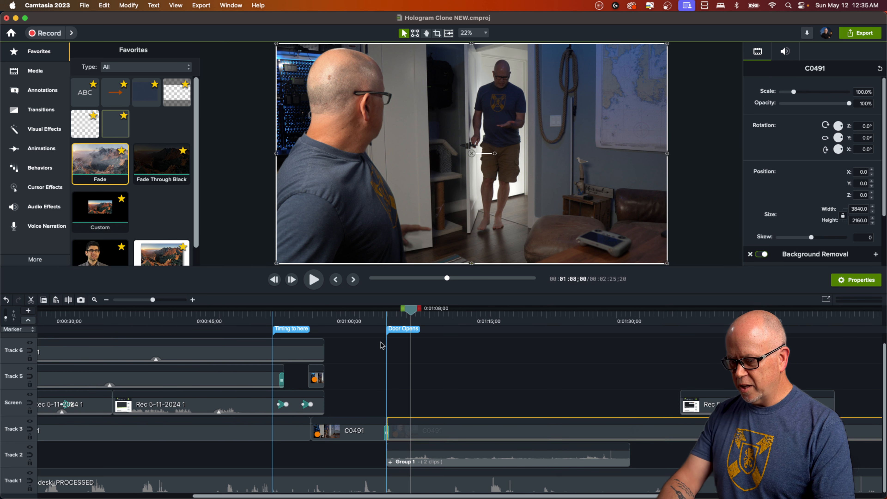
{"action": "left_click", "coordinate": [373, 321]}
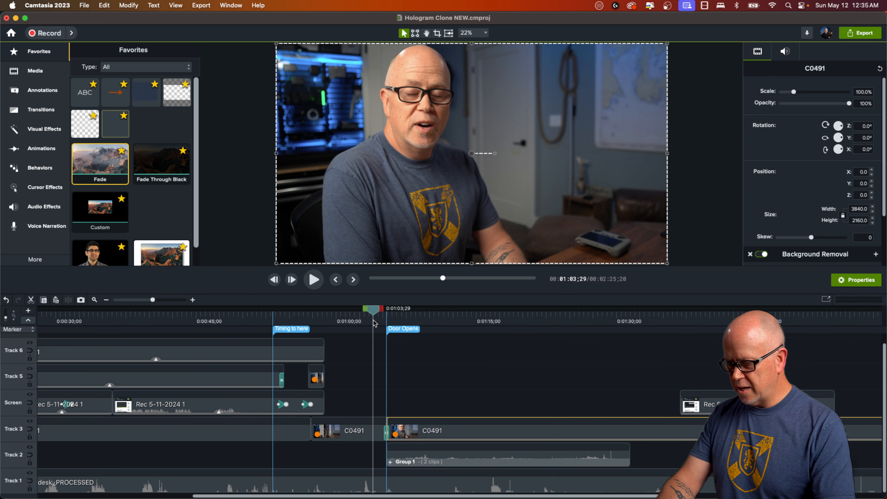
{"action": "key", "text": "space"}
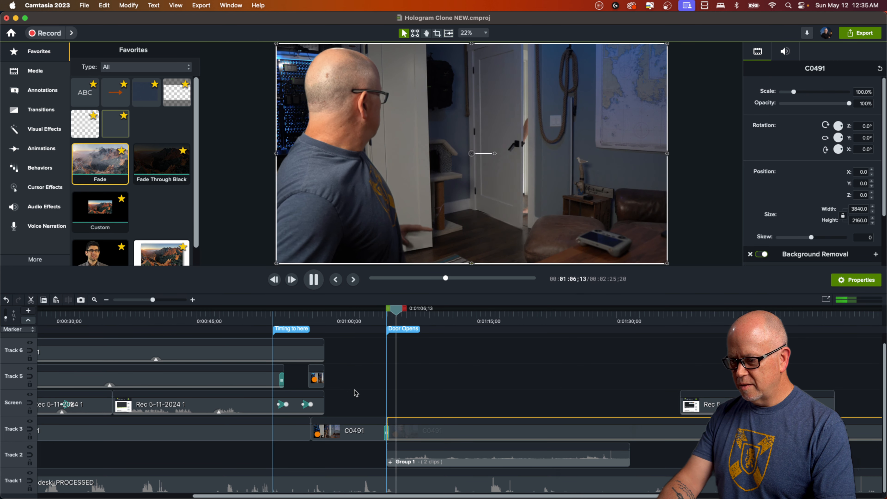
{"action": "key", "text": "space"}
{"action": "left_click", "coordinate": [386, 316]}
{"action": "left_click_drag", "start_coordinate": [386, 317], "coordinate": [384, 317]}
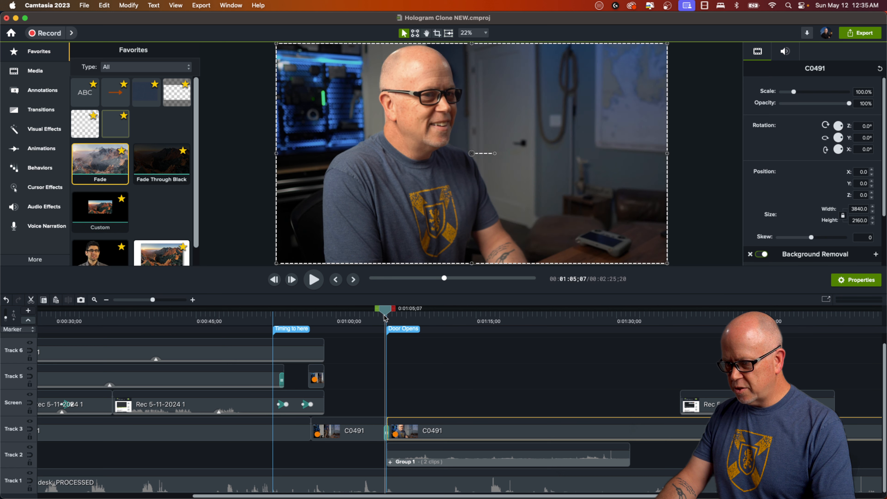
Step: Check the frames around the Fade at closer range, and ungroup the entrance clips on Track 2
{"action": "left_click_drag", "start_coordinate": [153, 301], "coordinate": [162, 300]}
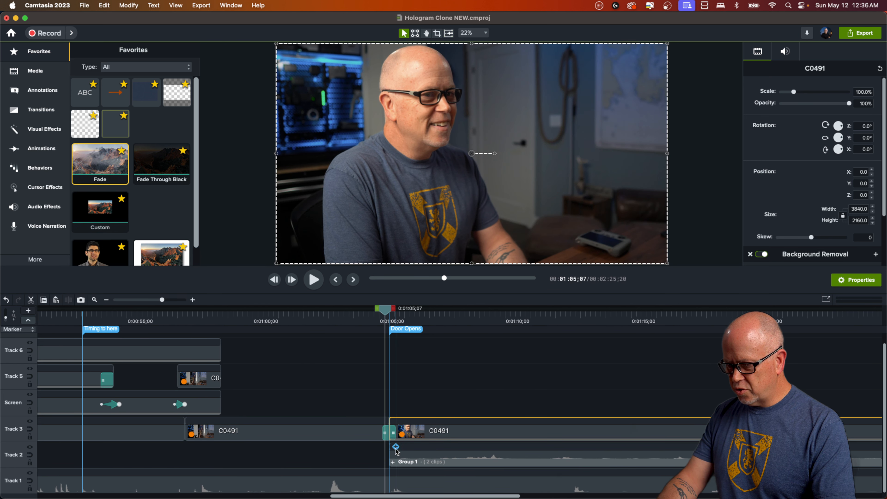
{"action": "left_click_drag", "start_coordinate": [387, 314], "coordinate": [379, 318]}
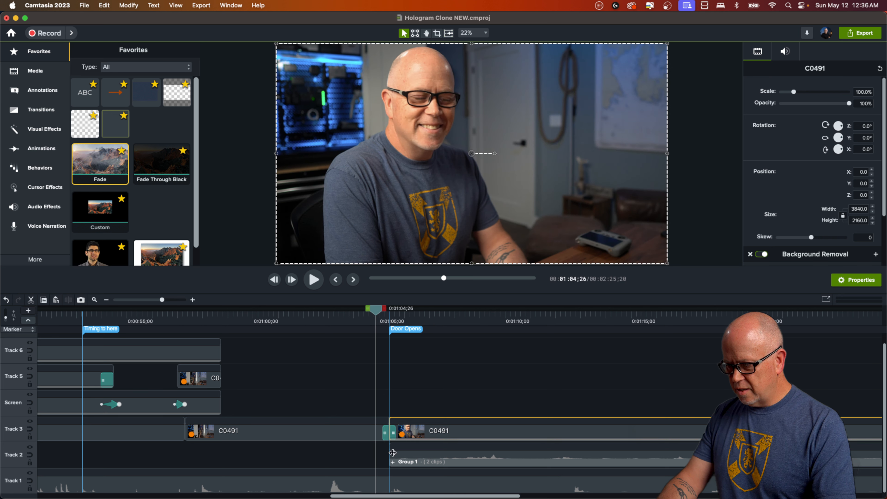
{"action": "left_click", "coordinate": [387, 434]}
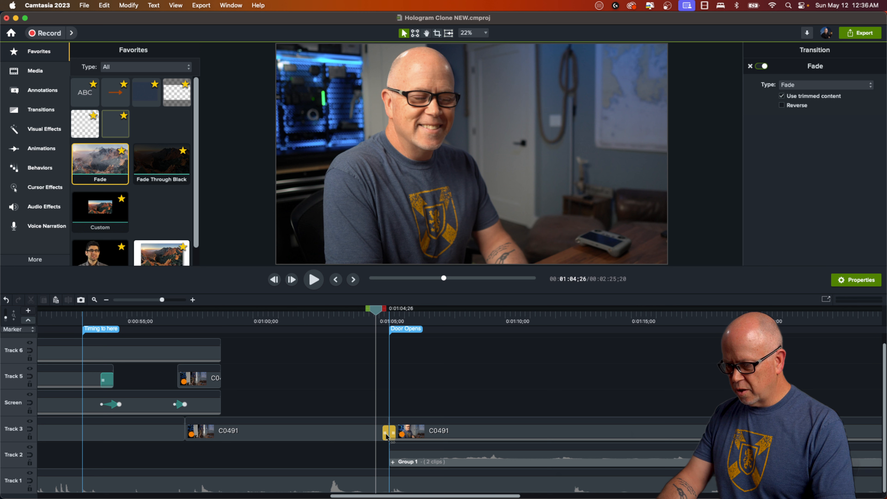
{"action": "right_click", "coordinate": [396, 458]}
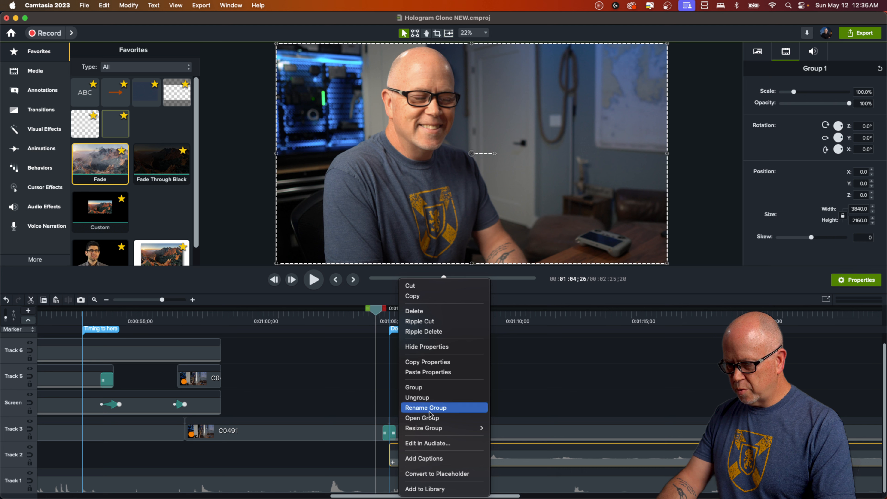
{"action": "left_click", "coordinate": [425, 398]}
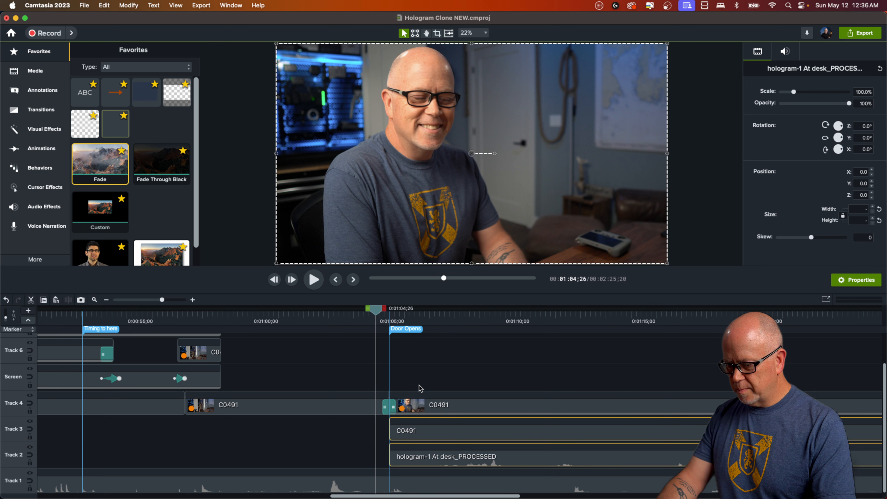
{"action": "left_click", "coordinate": [384, 356]}
{"action": "mouse_move", "coordinate": [377, 318]}
{"action": "left_mouse_down"}
{"action": "mouse_move", "coordinate": [392, 325]}
{"action": "mouse_move", "coordinate": [374, 311]}
{"action": "left_mouse_up"}
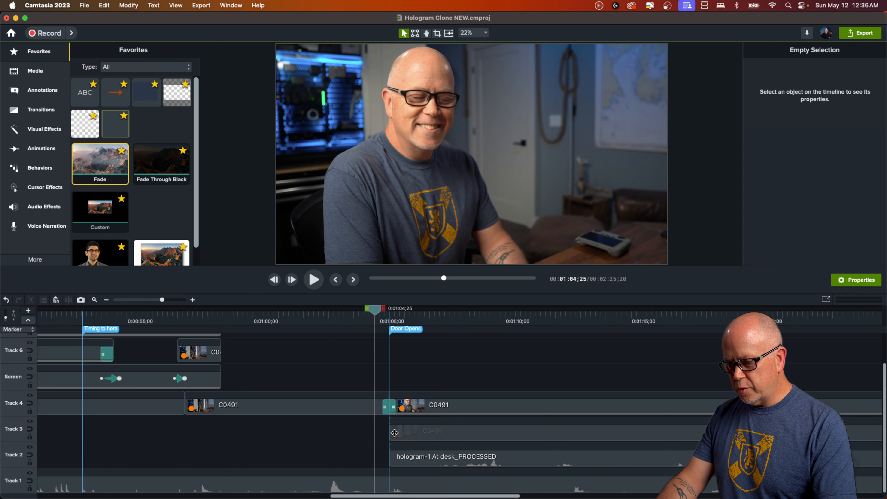
Step: Extend the start of the entrance C0491 clip and its audio back to the beginning of the Fade transition
{"action": "left_click", "coordinate": [391, 427]}
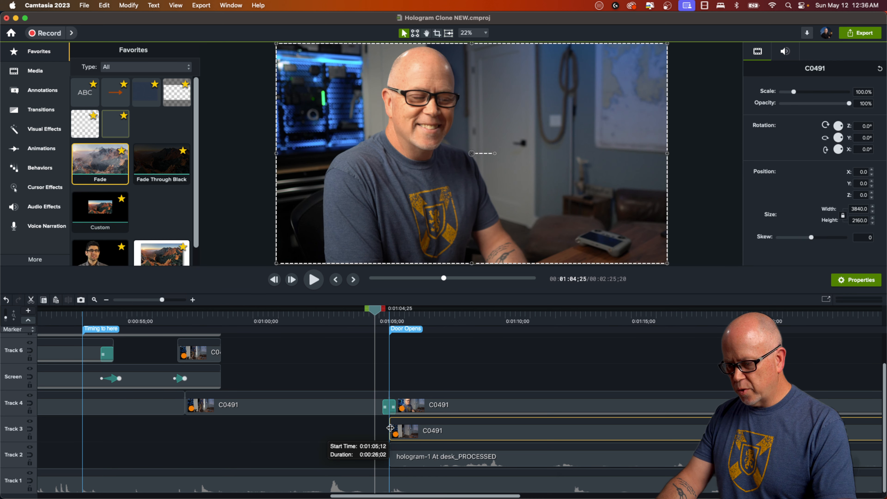
{"action": "left_click_drag", "start_coordinate": [387, 428], "coordinate": [385, 429]}
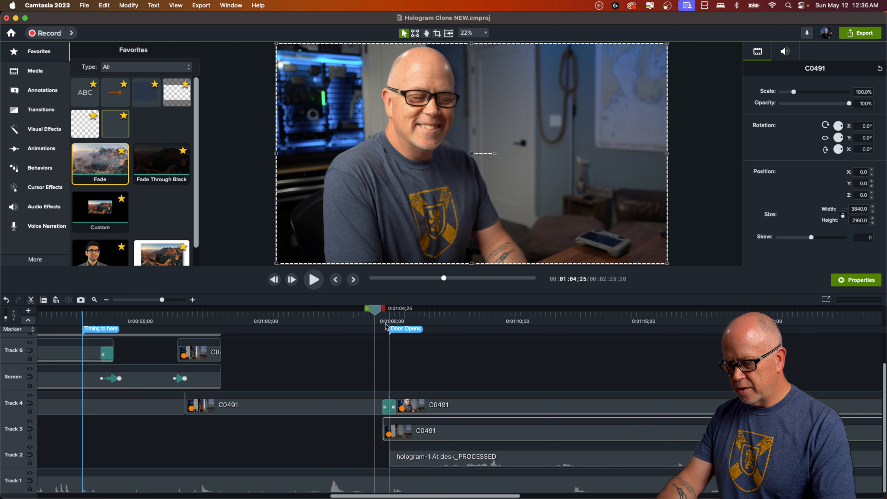
{"action": "left_click_drag", "start_coordinate": [377, 315], "coordinate": [415, 346]}
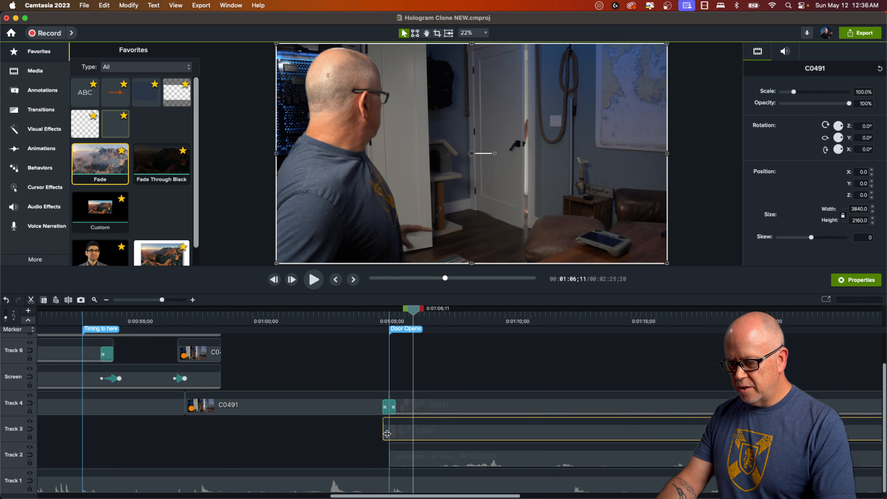
{"action": "left_click", "coordinate": [391, 457]}
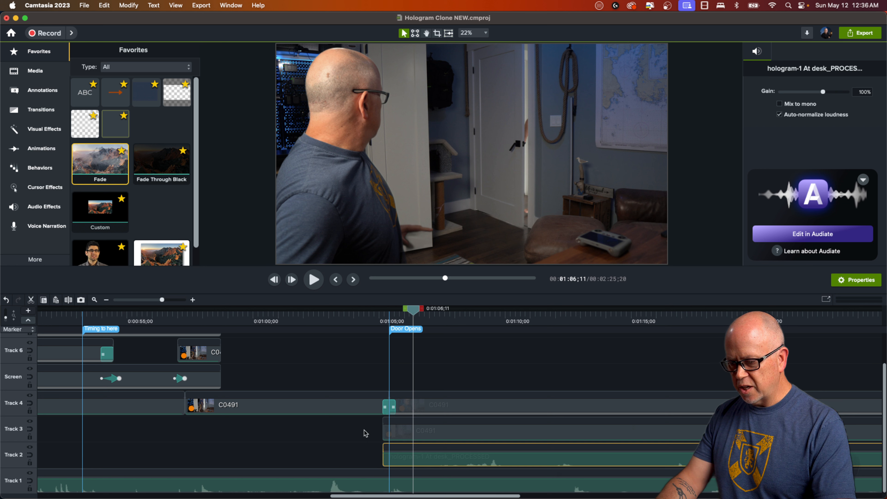
Step: Group the extended C0491 clip with its audio again, and play through the Fade at the Door Opens marker
{"action": "left_click", "coordinate": [391, 432]}
{"action": "left_click", "coordinate": [412, 463], "text": "super"}
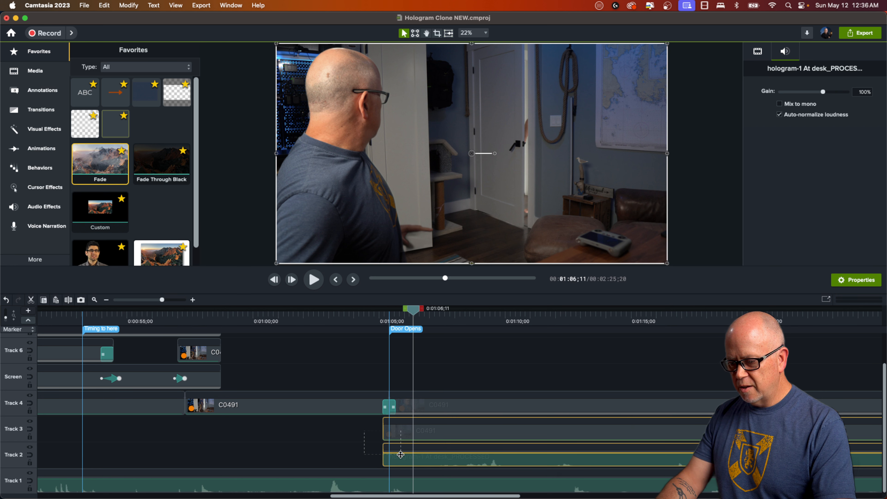
{"action": "right_click", "coordinate": [465, 435]}
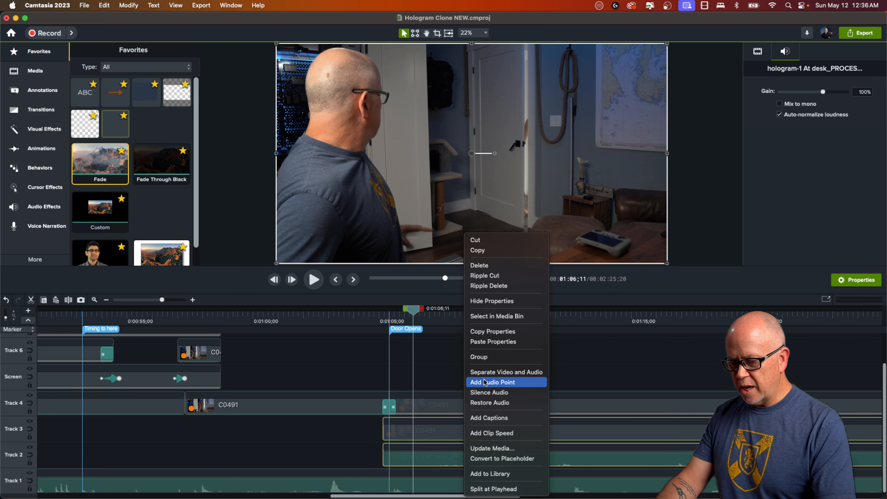
{"action": "left_click", "coordinate": [484, 357]}
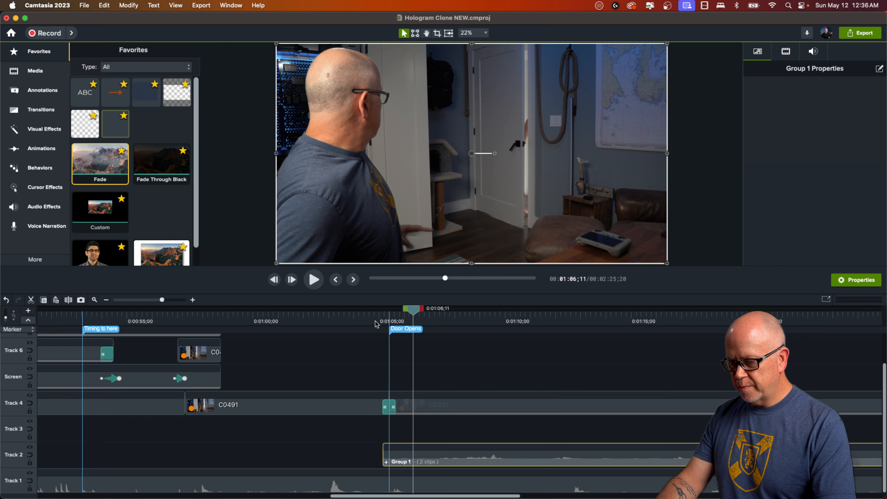
{"action": "mouse_move", "coordinate": [376, 316]}
{"action": "left_mouse_down"}
{"action": "mouse_move", "coordinate": [390, 319]}
{"action": "mouse_move", "coordinate": [373, 329]}
{"action": "mouse_move", "coordinate": [367, 316]}
{"action": "left_mouse_up"}
{"action": "key", "text": "space"}
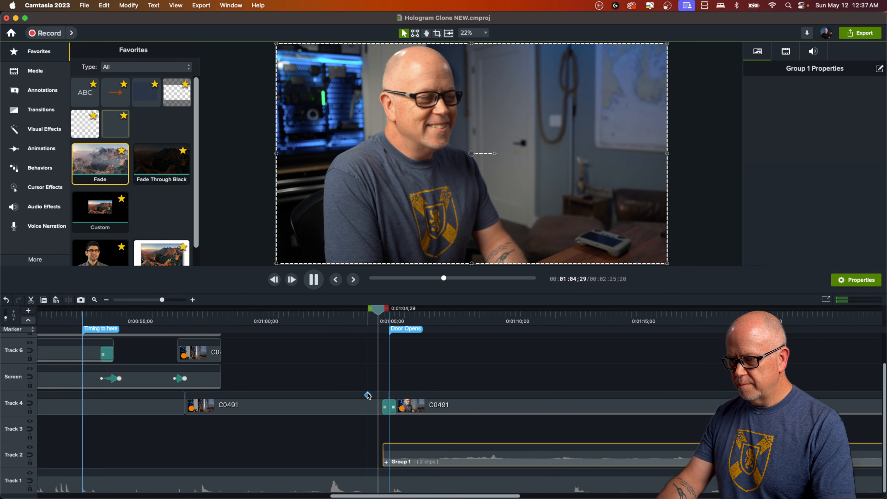
{"action": "key", "text": "space"}
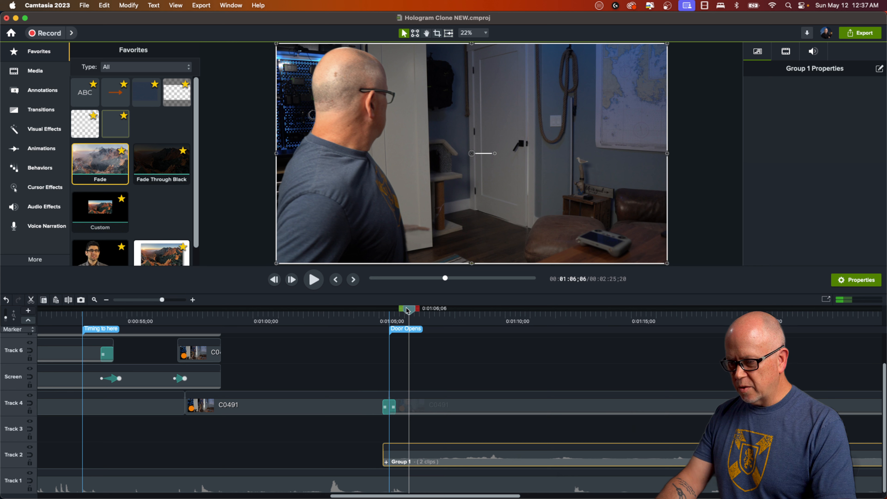
Step: Move the entrance group on Track 2 about half a second earlier, and play across the Door Opens marker
{"action": "left_click_drag", "start_coordinate": [407, 310], "coordinate": [402, 310]}
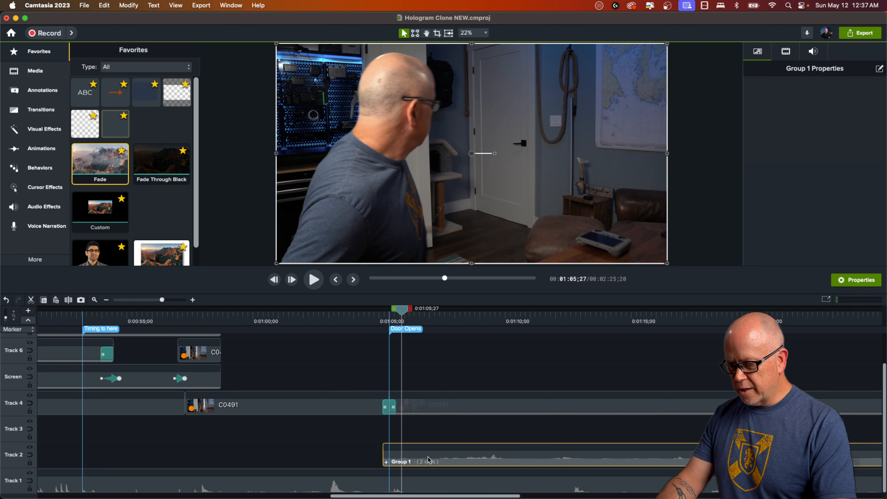
{"action": "left_click_drag", "start_coordinate": [421, 457], "coordinate": [413, 455]}
{"action": "left_click", "coordinate": [364, 322]}
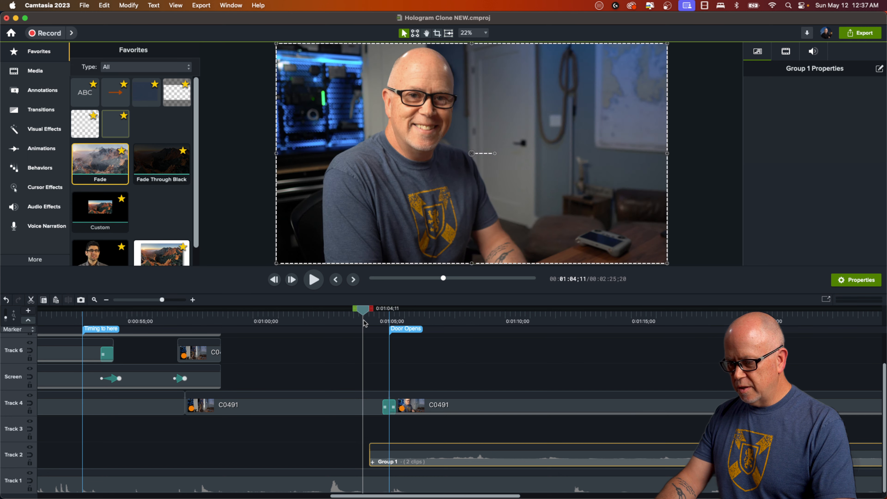
{"action": "key", "text": "space"}
{"action": "key", "text": "space"}
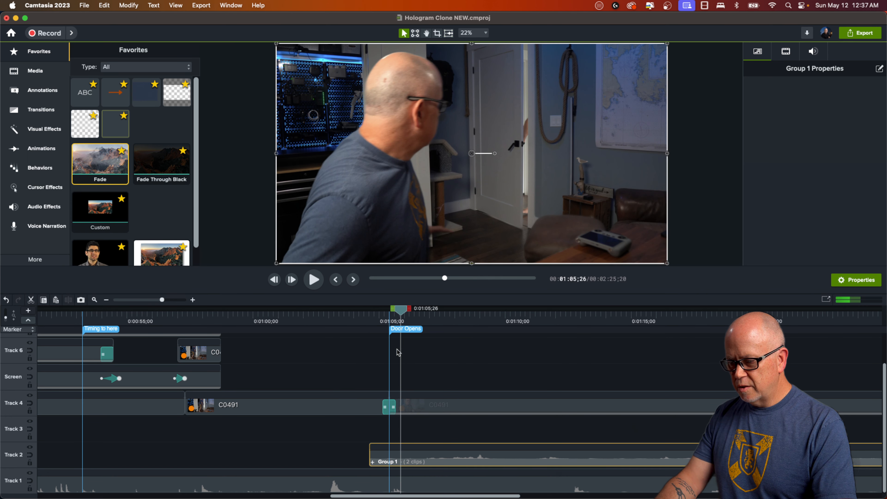
Step: Nudge the entrance group slightly earlier to start at about 0:01:04;17, and replay the door opening
{"action": "mouse_move", "coordinate": [394, 316]}
{"action": "left_mouse_down"}
{"action": "mouse_move", "coordinate": [385, 315]}
{"action": "mouse_move", "coordinate": [397, 318]}
{"action": "left_mouse_up"}
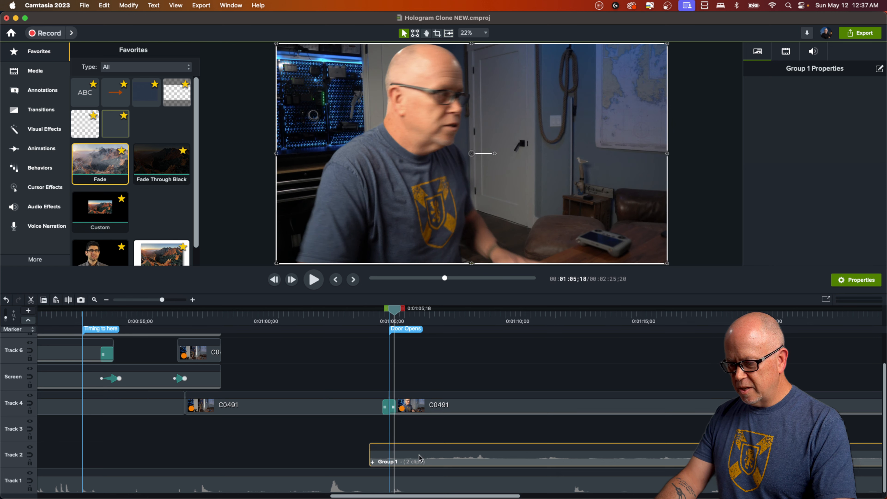
{"action": "left_click", "coordinate": [368, 320]}
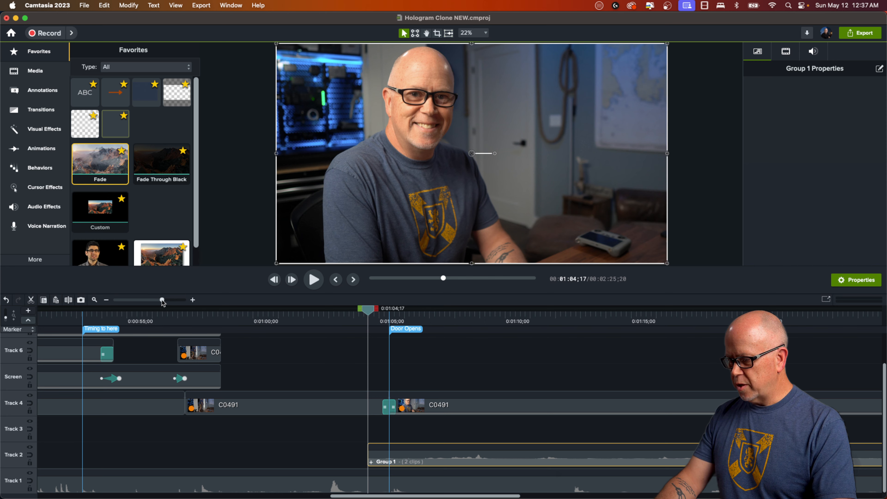
{"action": "left_click_drag", "start_coordinate": [162, 302], "coordinate": [149, 300]}
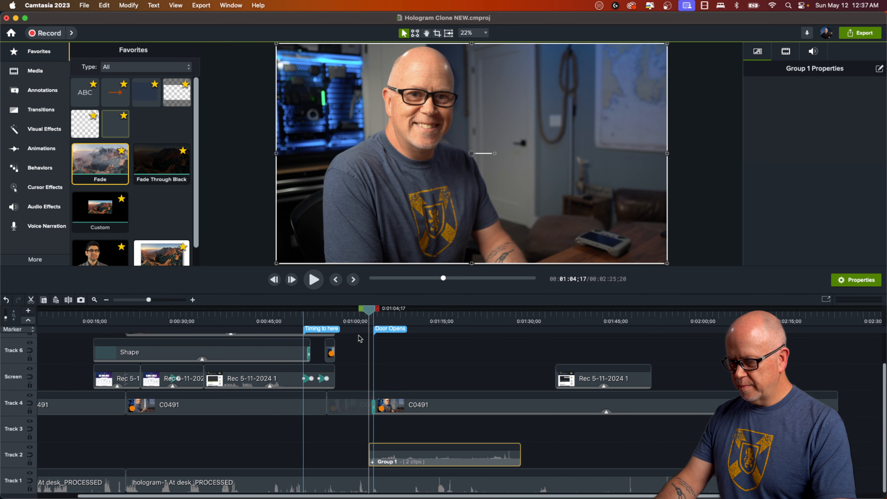
{"action": "left_click", "coordinate": [362, 322]}
{"action": "key", "text": "space"}
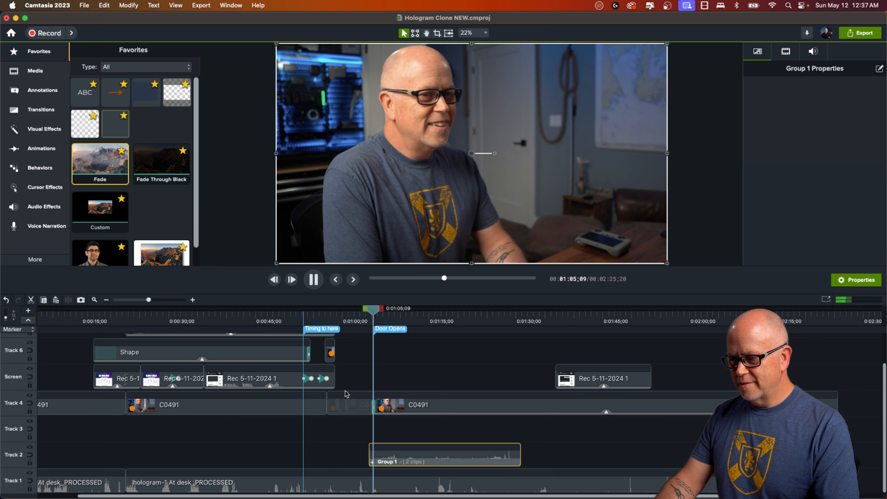
{"action": "key", "text": "space"}
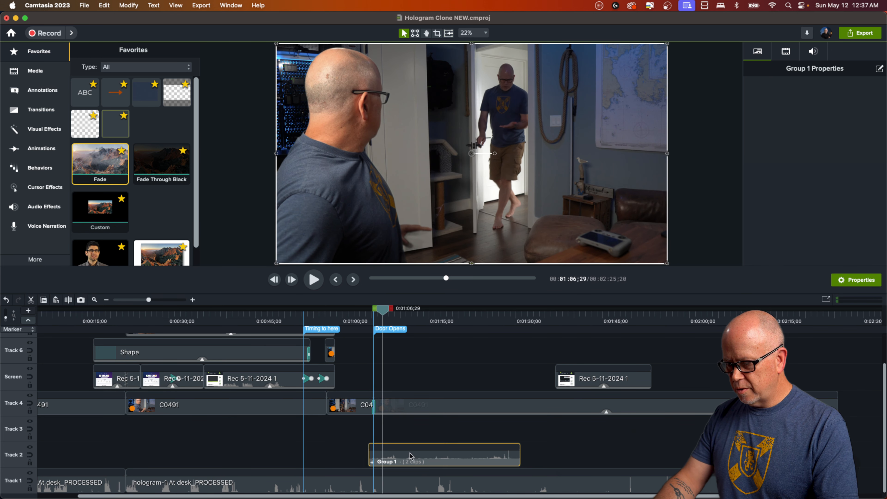
Step: Shift the entrance group roughly another half second earlier on Track 2, and play the clone's entrance
{"action": "left_click_drag", "start_coordinate": [412, 456], "coordinate": [408, 456]}
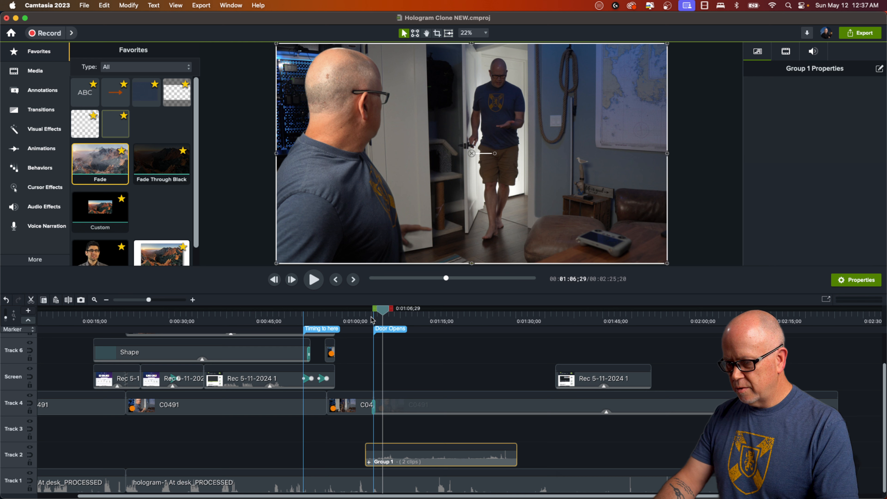
{"action": "left_click", "coordinate": [360, 319]}
{"action": "key", "text": "space"}
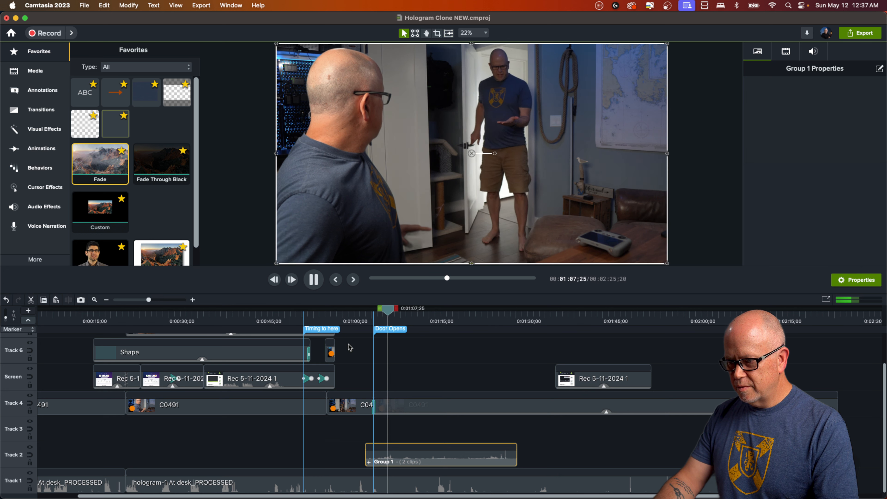
Step: Play the clone's walk through the doorway up to about 0:01:11, and return to the Door Opens marker
{"action": "key", "text": "space"}
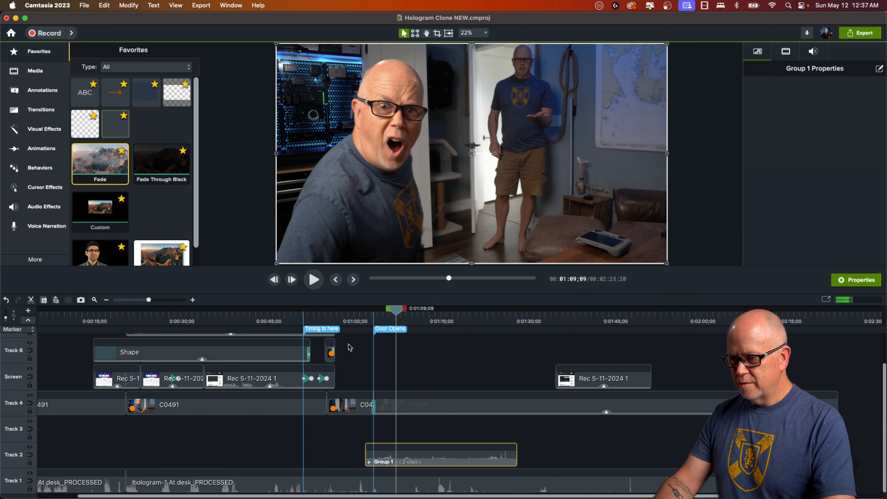
{"action": "key", "text": "space"}
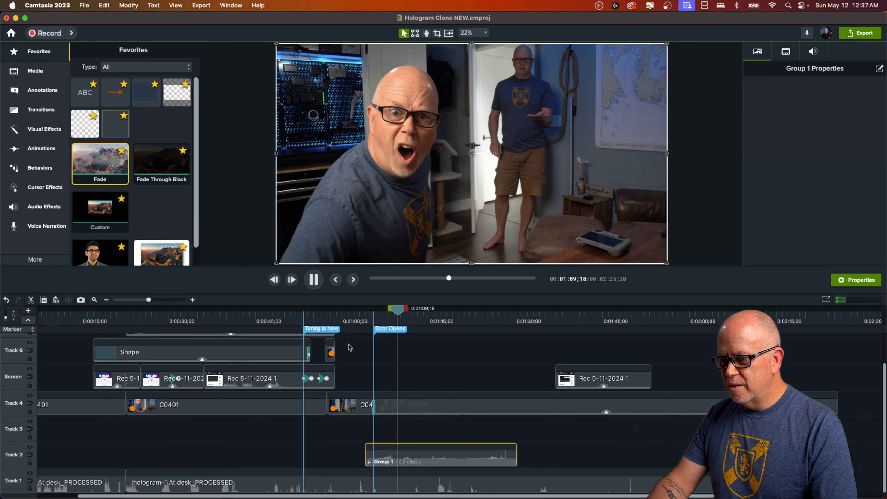
{"action": "key", "text": "space"}
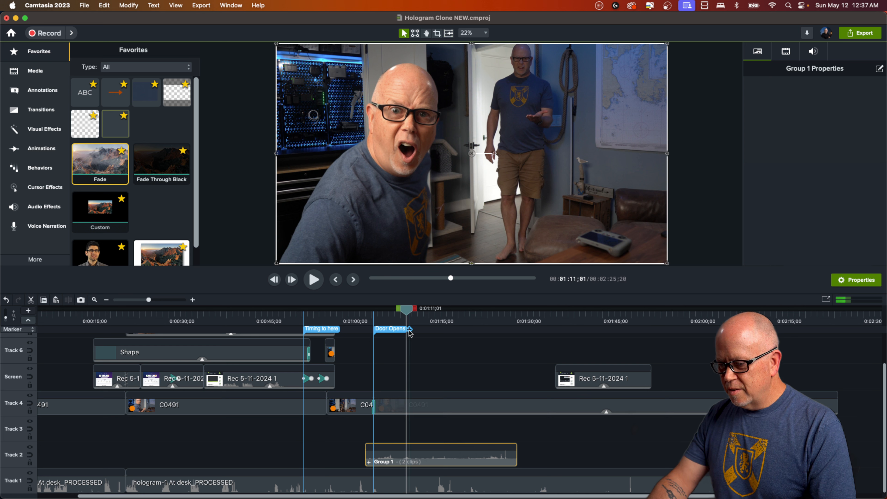
{"action": "left_click_drag", "start_coordinate": [407, 311], "coordinate": [382, 316]}
{"action": "left_click", "coordinate": [418, 363]}
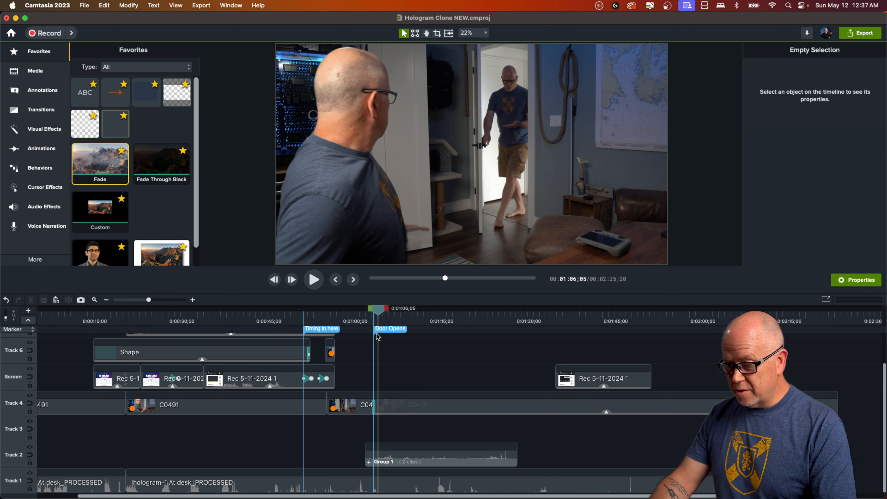
Step: Move the later Rec 5-11-2024 1 clip back to the Door Opens marker and place it over the clone's hand at 61.0% scale
{"action": "left_click_drag", "start_coordinate": [378, 312], "coordinate": [375, 313]}
{"action": "left_click_drag", "start_coordinate": [583, 382], "coordinate": [400, 386]}
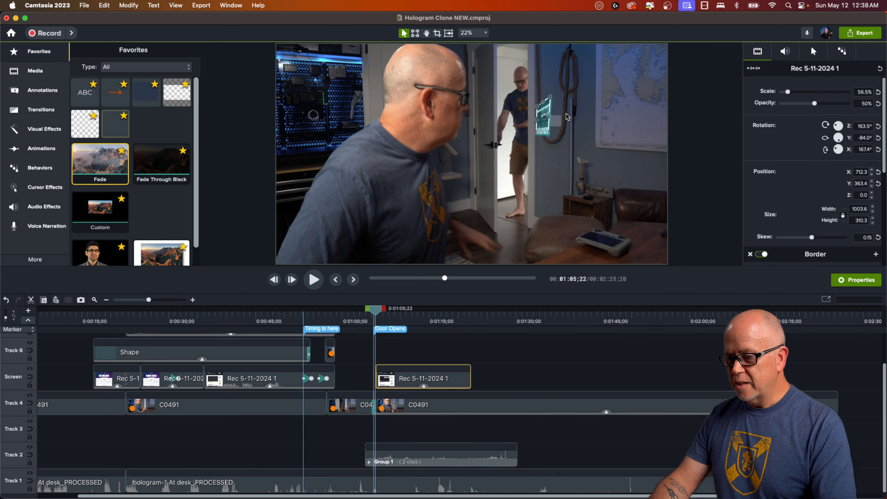
{"action": "scroll", "coordinate": [563, 94], "scroll_direction": "up", "scroll_amount": 5}
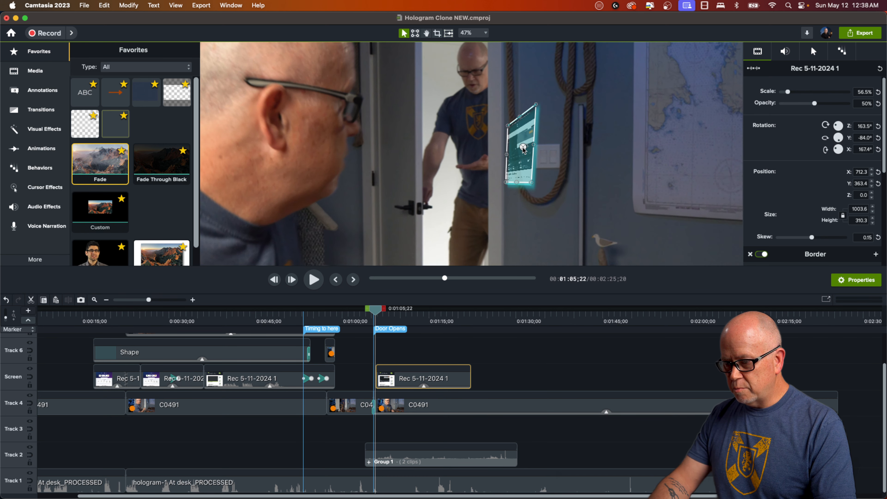
{"action": "left_click_drag", "start_coordinate": [523, 148], "coordinate": [486, 150]}
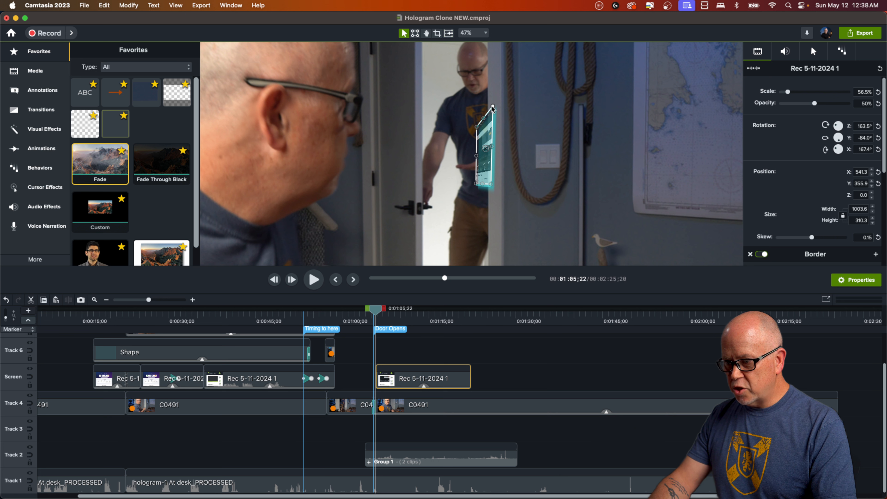
{"action": "left_click_drag", "start_coordinate": [495, 112], "coordinate": [495, 122]}
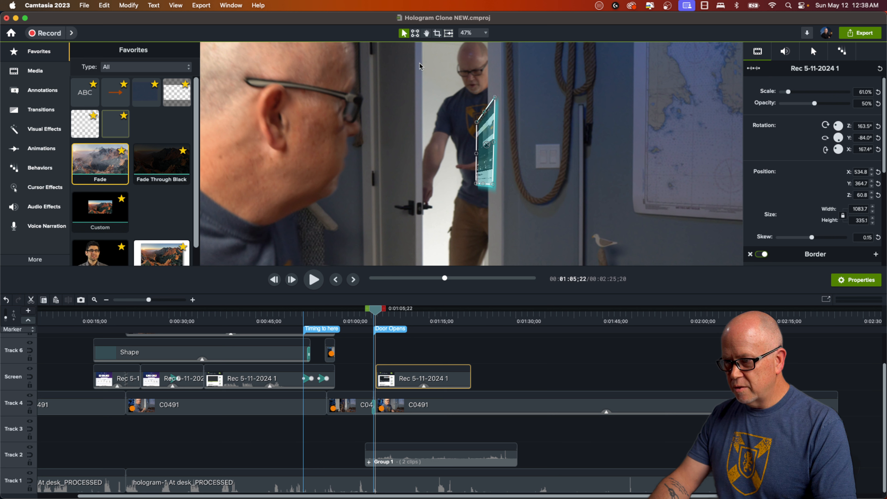
Step: Reshape the hologram screen's corners on the canvas into a nearly upright rectangle facing the camera
{"action": "left_click", "coordinate": [415, 34]}
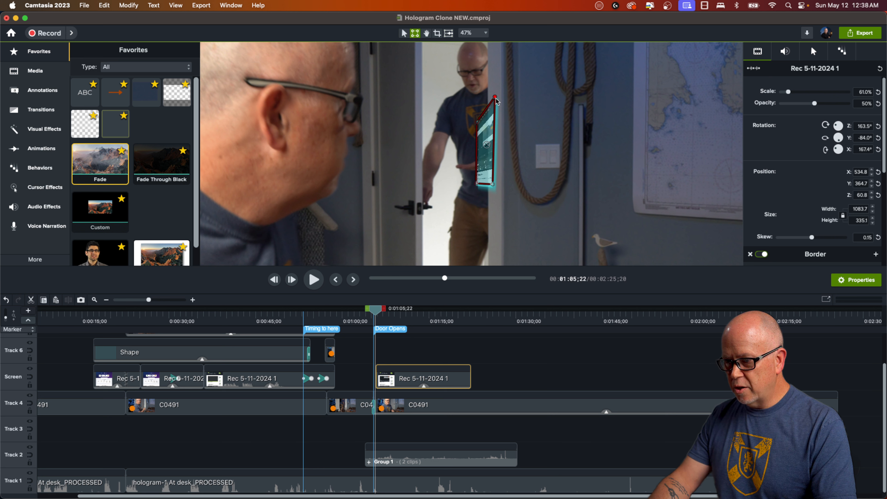
{"action": "left_click_drag", "start_coordinate": [496, 99], "coordinate": [504, 116]}
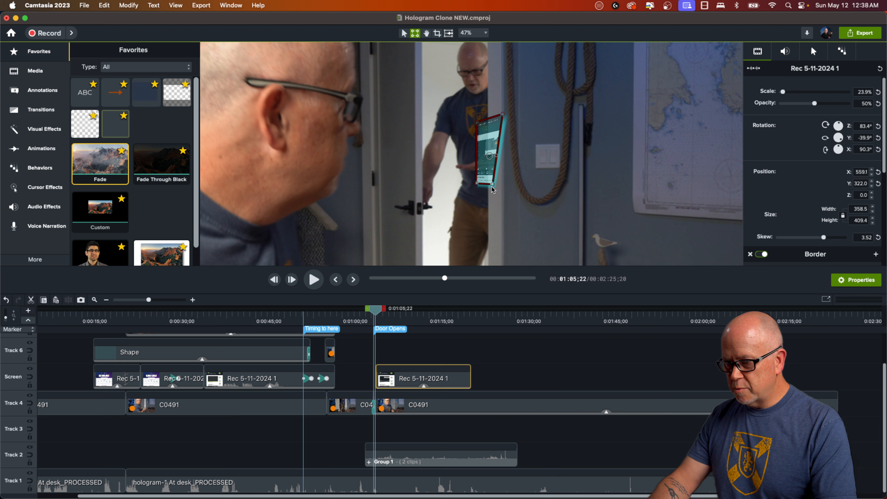
{"action": "left_click_drag", "start_coordinate": [493, 185], "coordinate": [511, 184]}
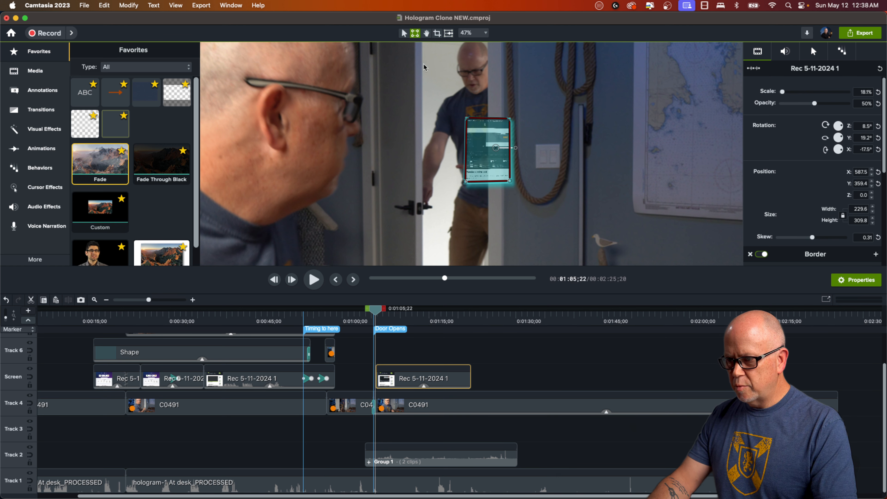
{"action": "left_click", "coordinate": [404, 34]}
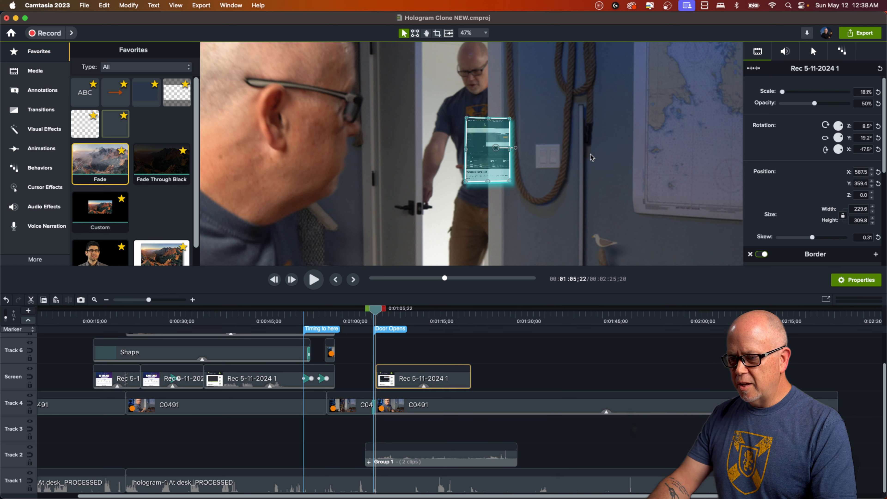
Step: Shrink the hologram screen to 12.7% scale and position it above the clone's hand at X 491.8, Y 404.8
{"action": "scroll", "coordinate": [569, 143], "scroll_direction": "down", "scroll_amount": 5}
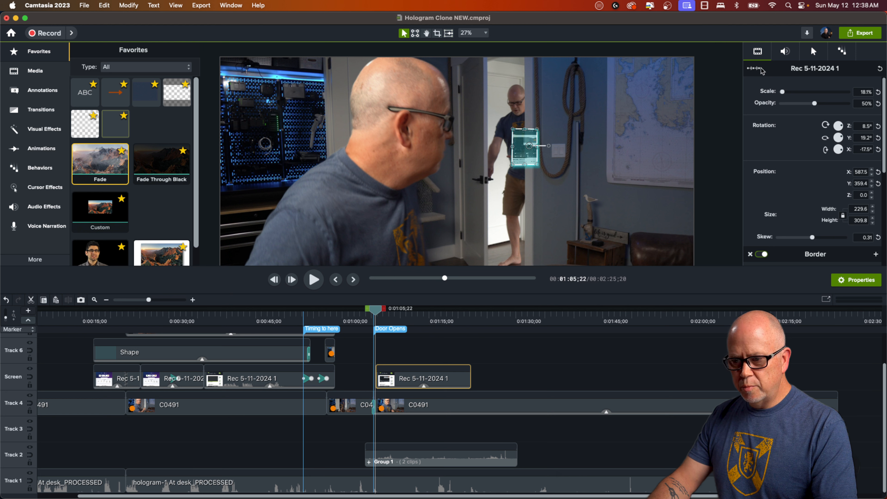
{"action": "left_click_drag", "start_coordinate": [783, 93], "coordinate": [783, 93]}
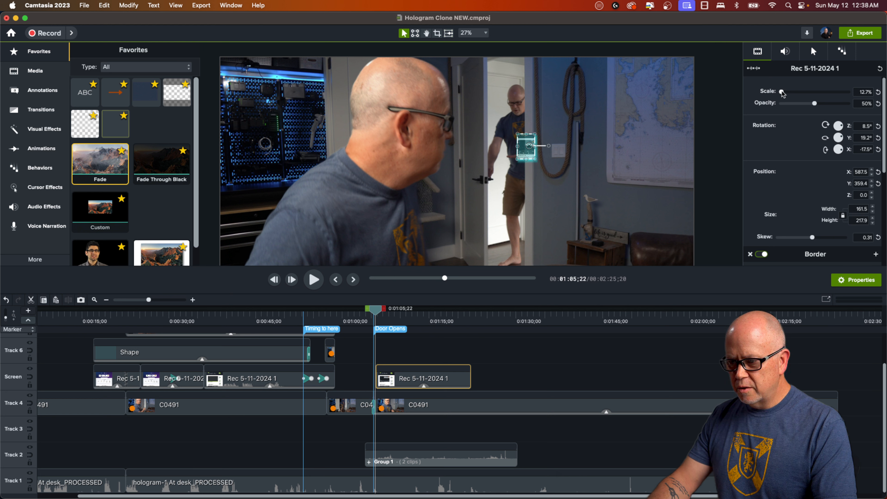
{"action": "left_click_drag", "start_coordinate": [529, 146], "coordinate": [516, 139]}
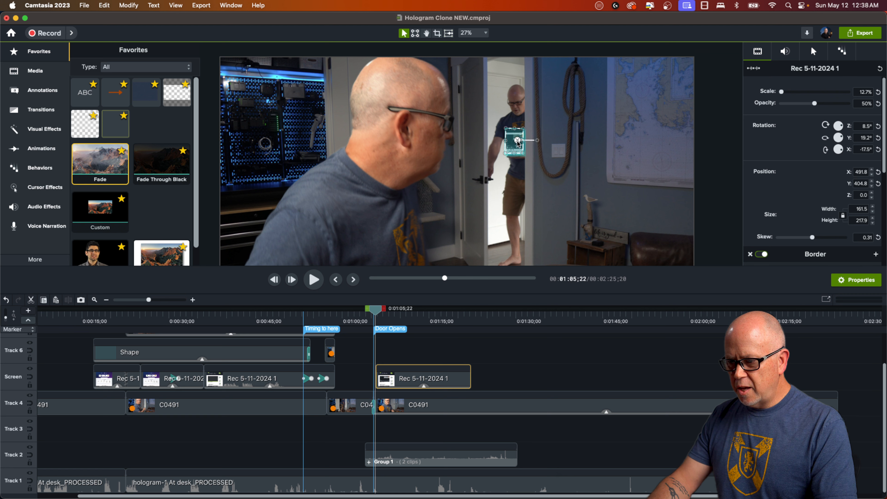
{"action": "left_click", "coordinate": [519, 364]}
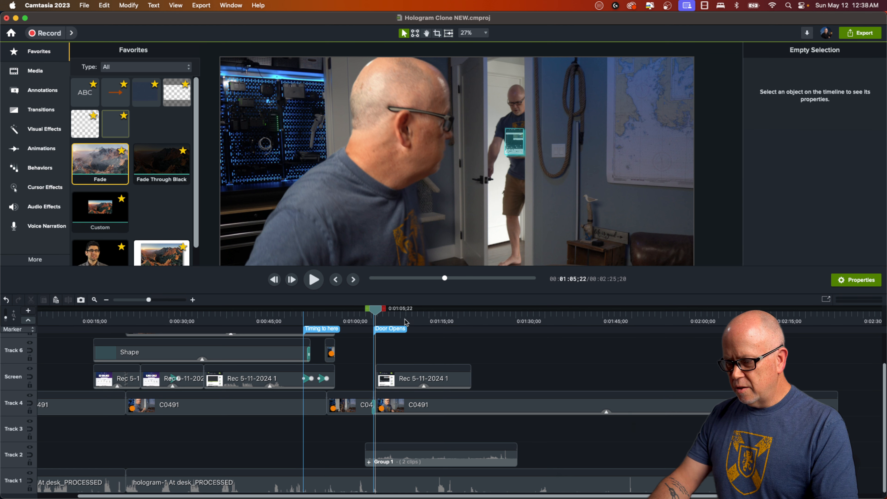
Step: Play the door opening from about 0:01:04;19 to check the hologram, and return to the recording clip's start
{"action": "left_click_drag", "start_coordinate": [374, 310], "coordinate": [370, 313]}
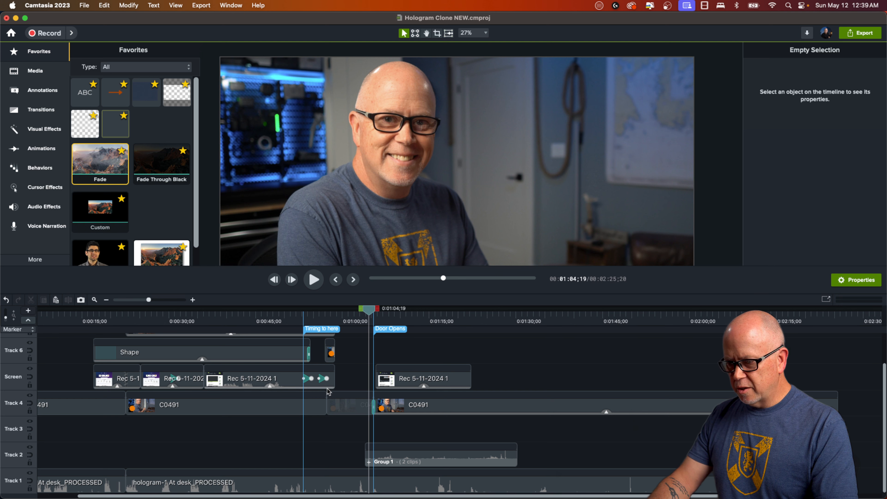
{"action": "key", "text": "space"}
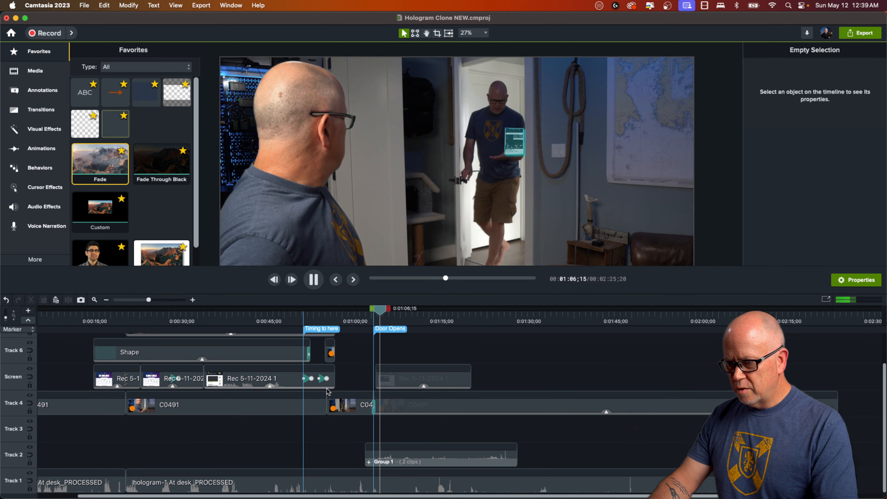
{"action": "key", "text": "space"}
{"action": "left_click_drag", "start_coordinate": [383, 314], "coordinate": [376, 315]}
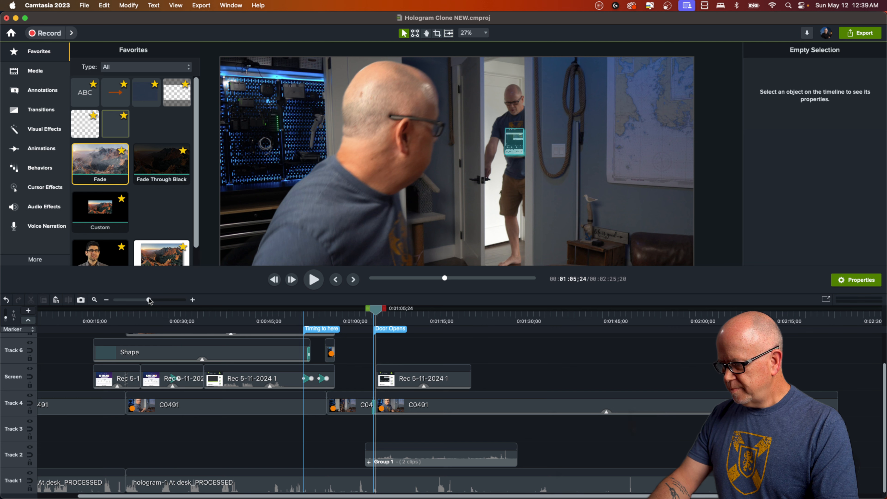
Step: Add a Fade to the start of the Rec 5-11-2024 1 clip at the doorway, and play across it to 0:01:07;00
{"action": "left_click_drag", "start_coordinate": [149, 301], "coordinate": [160, 304]}
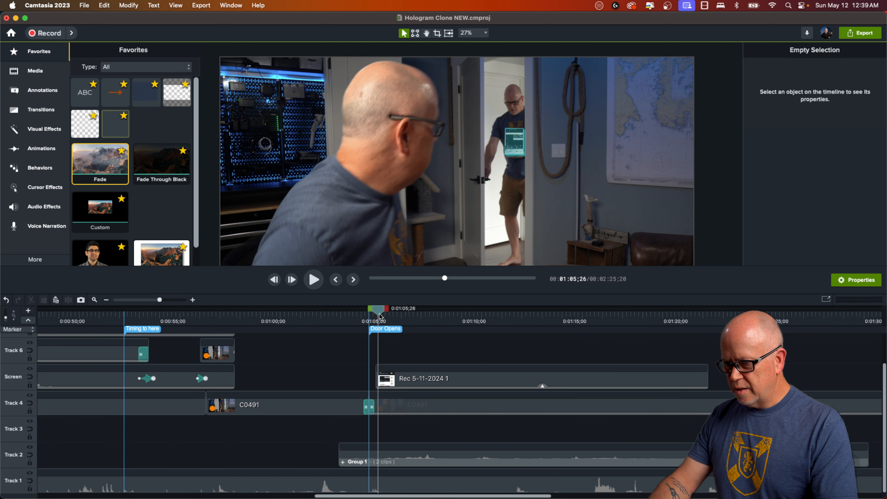
{"action": "left_click_drag", "start_coordinate": [381, 316], "coordinate": [387, 322]}
{"action": "left_click_drag", "start_coordinate": [393, 324], "coordinate": [379, 351]}
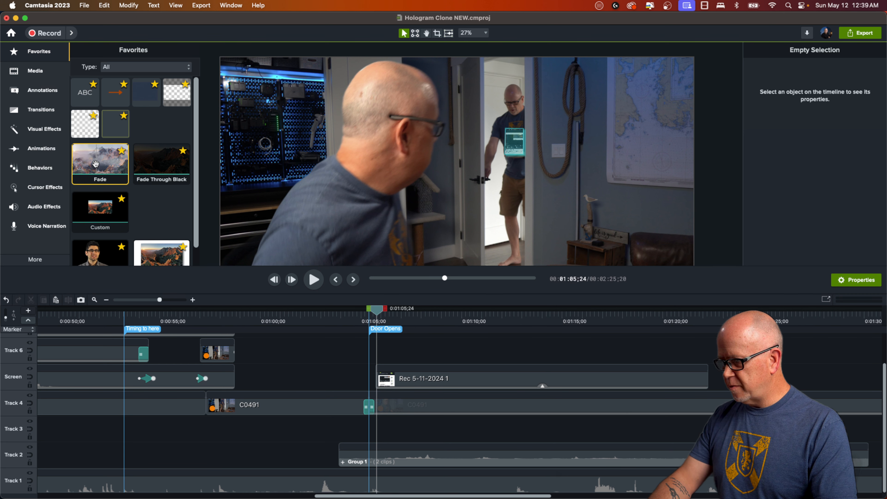
{"action": "left_click_drag", "start_coordinate": [100, 161], "coordinate": [382, 375]}
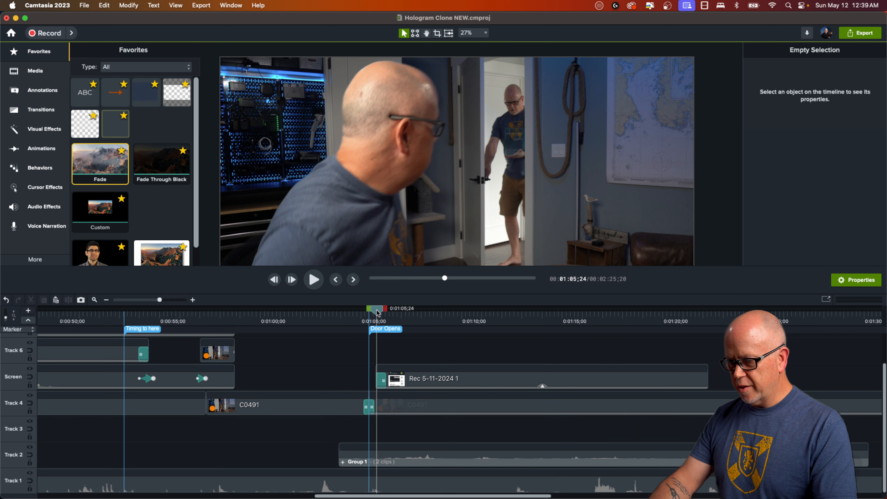
{"action": "left_click_drag", "start_coordinate": [378, 313], "coordinate": [374, 316]}
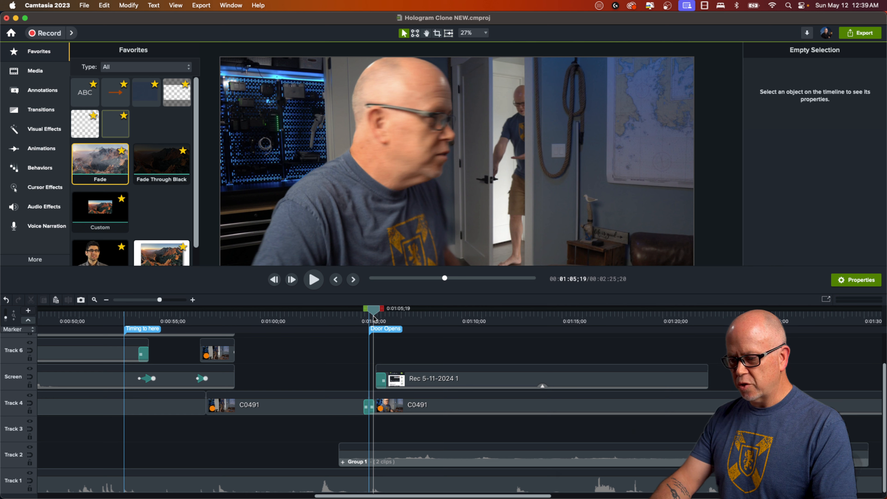
{"action": "key", "text": "space"}
{"action": "key", "text": "space"}
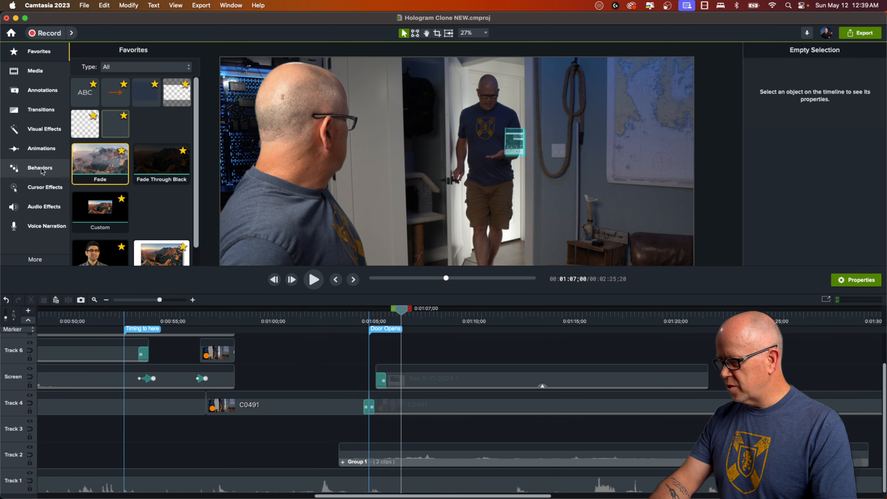
Step: Apply the Motion Path visual effect to the Rec 5-11-2024 1 clip and reshape its path in front of the clone
{"action": "left_click", "coordinate": [45, 133]}
{"action": "scroll", "coordinate": [124, 169], "scroll_direction": "down", "scroll_amount": 8}
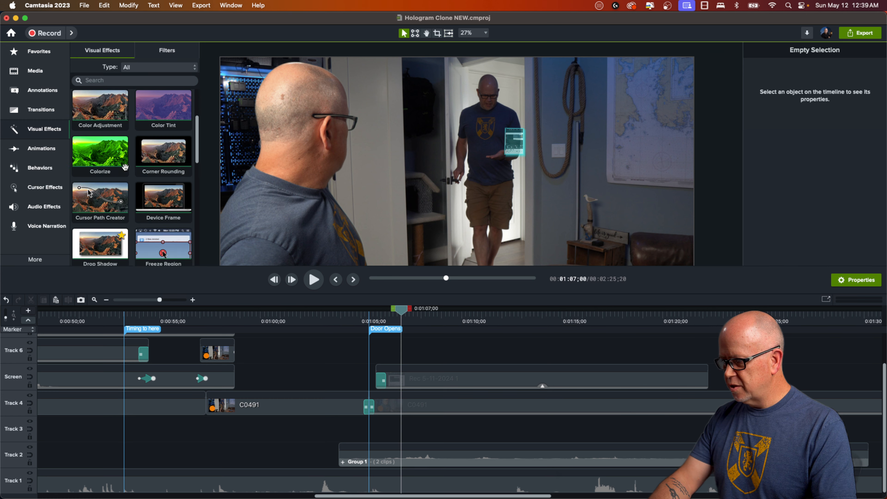
{"action": "scroll", "coordinate": [124, 169], "scroll_direction": "down", "scroll_amount": 3}
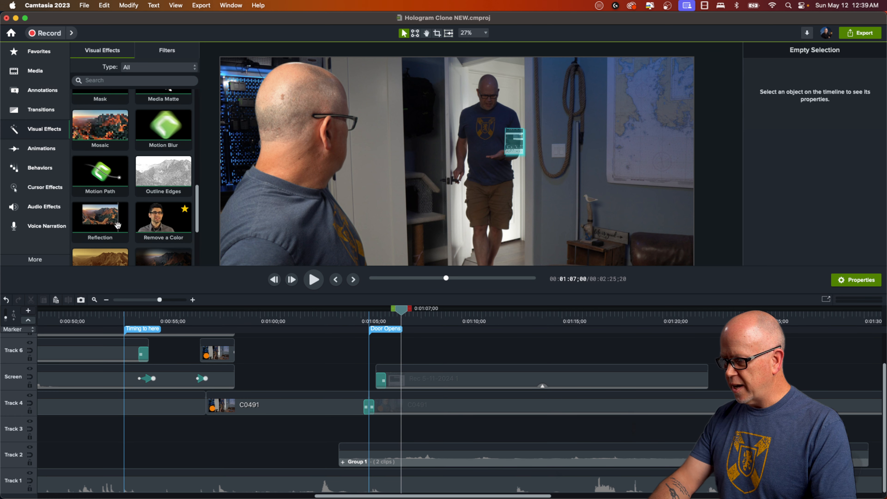
{"action": "left_click_drag", "start_coordinate": [101, 173], "coordinate": [401, 382]}
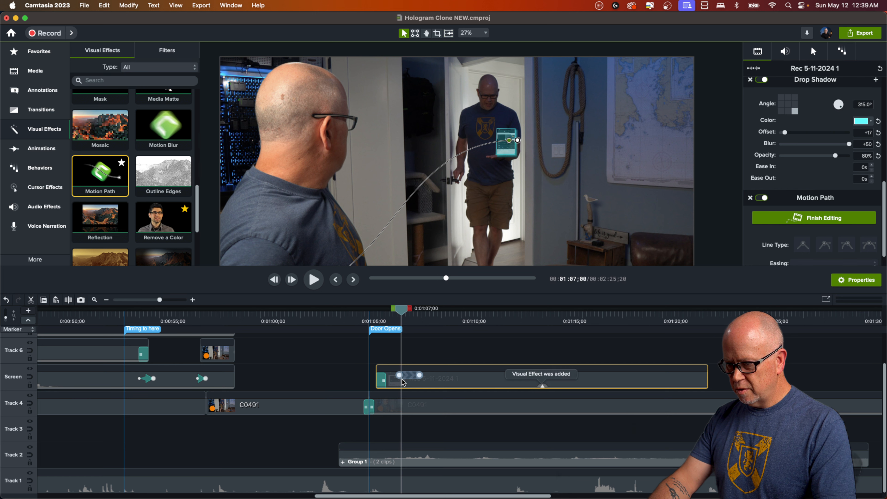
{"action": "scroll", "coordinate": [422, 168], "scroll_direction": "down", "scroll_amount": 3}
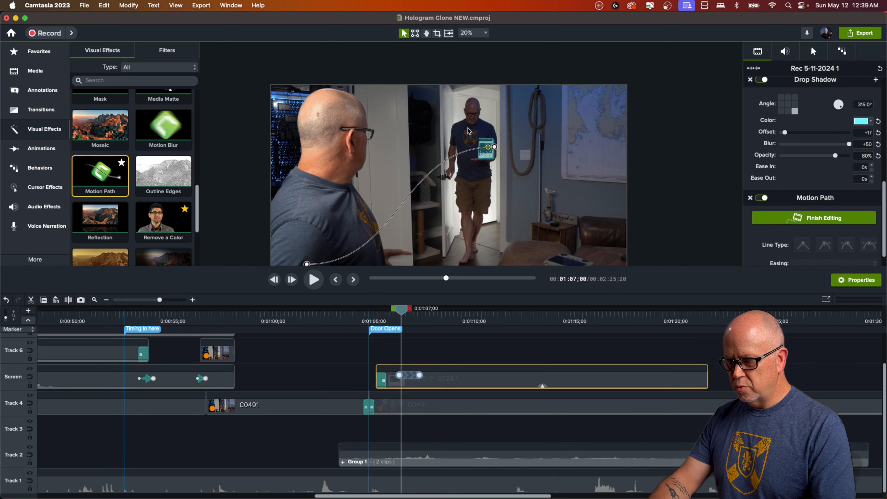
{"action": "left_click_drag", "start_coordinate": [306, 266], "coordinate": [472, 218]}
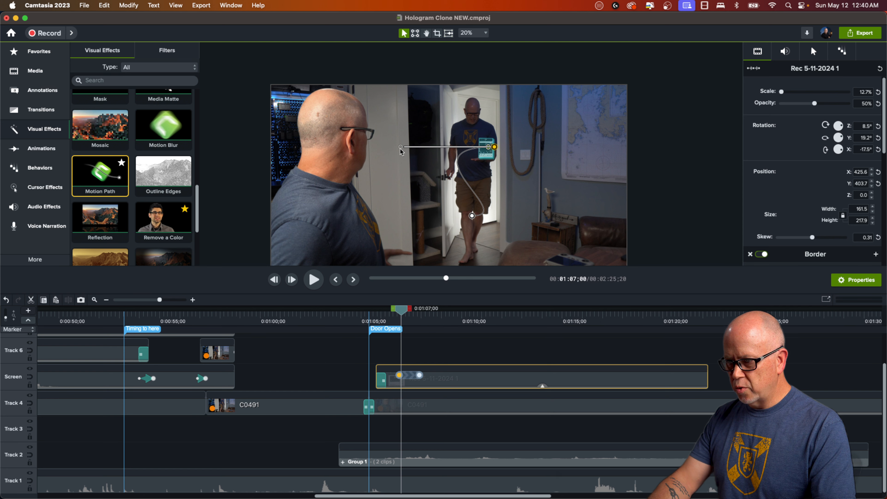
{"action": "left_click_drag", "start_coordinate": [442, 154], "coordinate": [444, 147]}
Step: Stretch the motion path on the timeline to run from the recording clip's start to about 0:01:10
{"action": "left_click_drag", "start_coordinate": [401, 310], "coordinate": [383, 309]}
{"action": "left_click_drag", "start_coordinate": [399, 375], "coordinate": [475, 375]}
{"action": "mouse_move", "coordinate": [382, 310]}
{"action": "left_mouse_down"}
{"action": "mouse_move", "coordinate": [402, 309]}
{"action": "mouse_move", "coordinate": [383, 309]}
{"action": "left_mouse_up"}
{"action": "scroll", "coordinate": [806, 220], "scroll_direction": "down", "scroll_amount": 15}
{"action": "left_click", "coordinate": [834, 245]}
{"action": "left_click", "coordinate": [808, 236]}
{"action": "left_click_drag", "start_coordinate": [430, 375], "coordinate": [422, 375]}
Step: Add an intermediate point to the hologram's motion path and shift the path's end toward the clone's raised hand
{"action": "left_click_drag", "start_coordinate": [382, 309], "coordinate": [430, 310]}
{"action": "scroll", "coordinate": [506, 160], "scroll_direction": "up", "scroll_amount": 5}
{"action": "right_click", "coordinate": [407, 379]}
{"action": "left_click", "coordinate": [462, 378]}
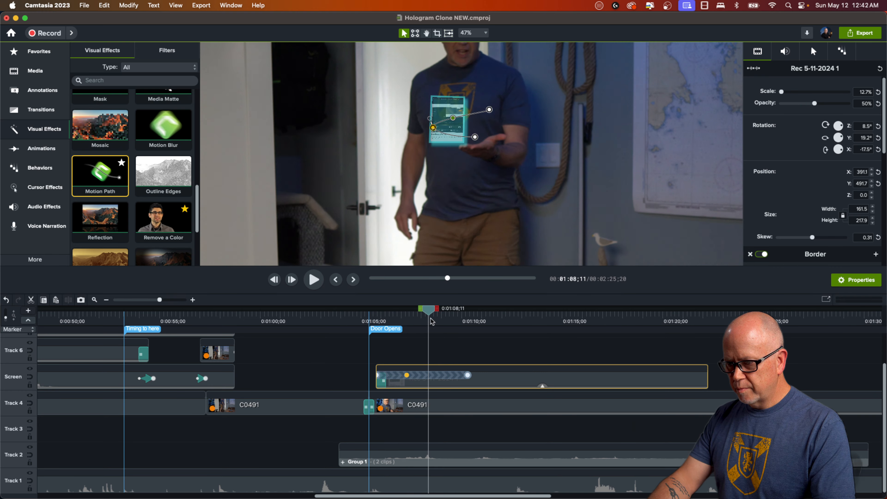
{"action": "left_click_drag", "start_coordinate": [477, 134], "coordinate": [561, 105]}
Step: Add a second intermediate motion path point at about 0:01:09 and position it above the clone's hand
{"action": "left_click_drag", "start_coordinate": [430, 310], "coordinate": [440, 310]}
{"action": "right_click", "coordinate": [442, 377]}
{"action": "left_click", "coordinate": [462, 377]}
{"action": "left_click_drag", "start_coordinate": [560, 104], "coordinate": [514, 113]}
{"action": "left_click_drag", "start_coordinate": [440, 310], "coordinate": [442, 310]}
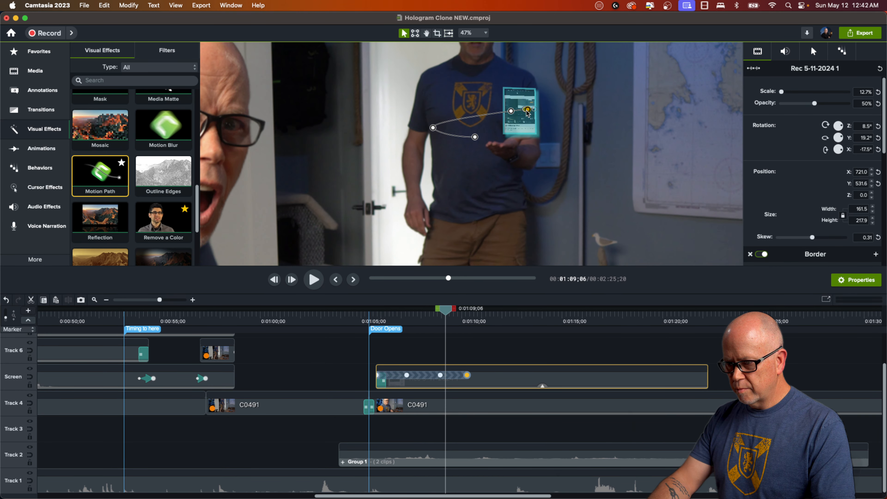
Step: Move the motion path's end point above the clone's palm at X 656.6, Y 505.6, and scrub to 0:01:10;12
{"action": "scroll", "coordinate": [525, 110], "scroll_direction": "up", "scroll_amount": 10}
{"action": "left_click_drag", "start_coordinate": [491, 93], "coordinate": [498, 119]}
{"action": "left_click_drag", "start_coordinate": [442, 310], "coordinate": [470, 352]}
{"action": "scroll", "coordinate": [485, 147], "scroll_direction": "down", "scroll_amount": 10}
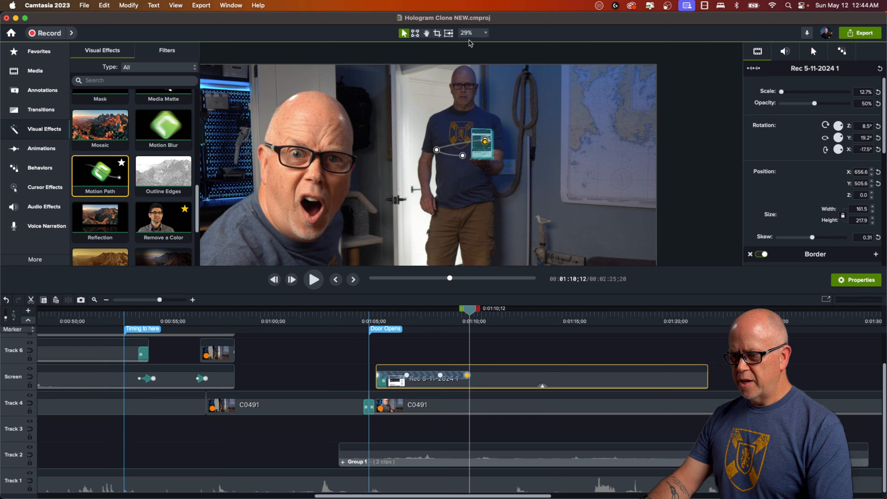
Step: Fit the whole canvas in view and play the hologram's motion path from the recording clip's start
{"action": "left_click", "coordinate": [471, 33]}
{"action": "left_click", "coordinate": [471, 47]}
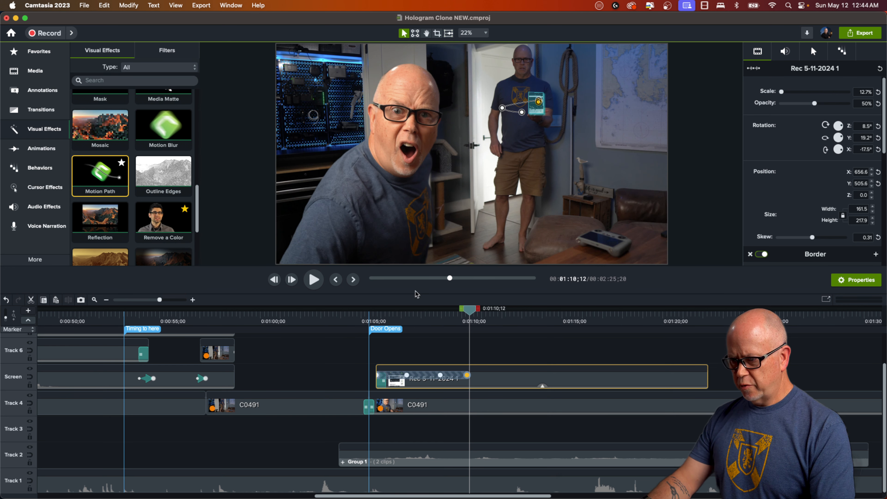
{"action": "left_click", "coordinate": [380, 313]}
{"action": "key", "text": "space"}
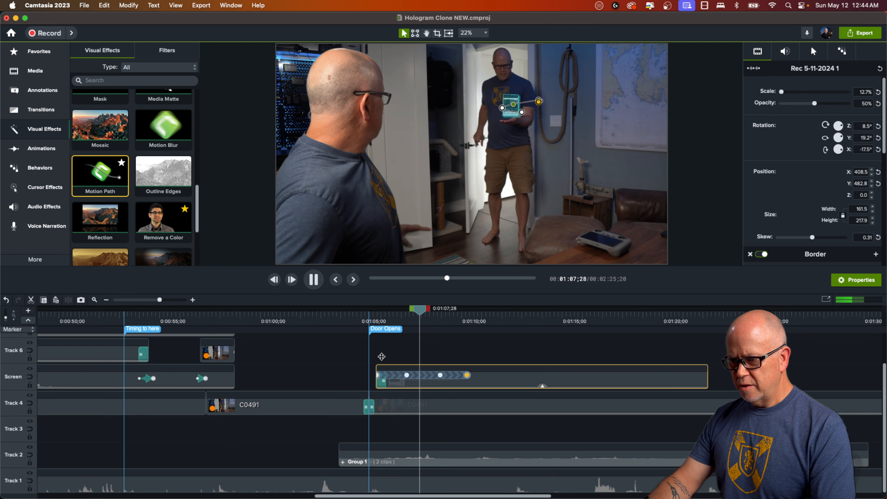
{"action": "left_click", "coordinate": [489, 314]}
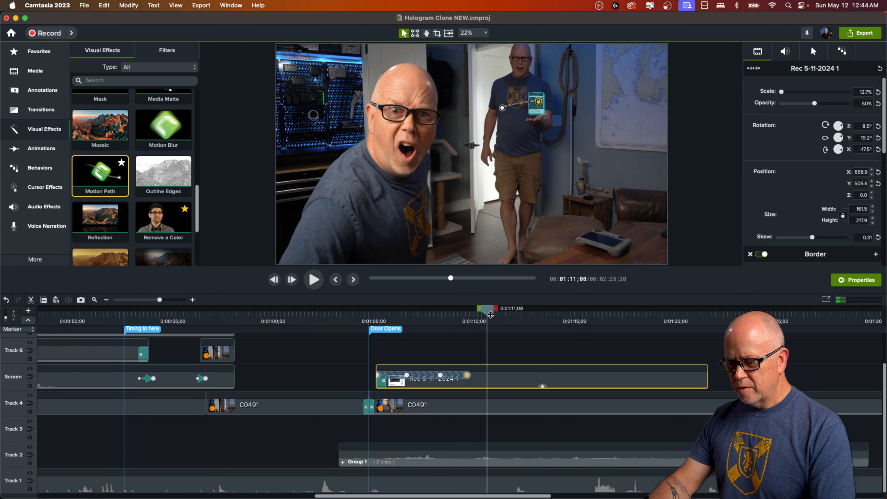
Step: Split the hologram, C0491, Group 1 and Track 1 clips at 0:01:11;17 and delete everything after that point
{"action": "left_click_drag", "start_coordinate": [490, 311], "coordinate": [463, 319]}
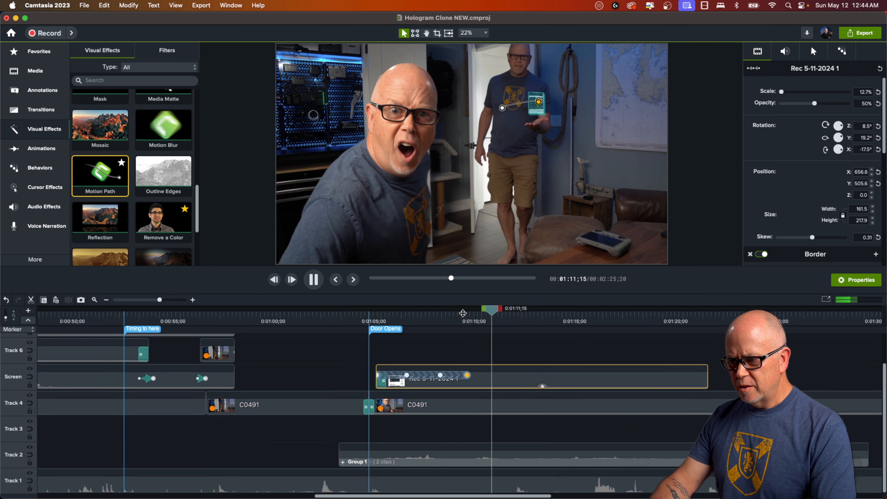
{"action": "key", "text": "space"}
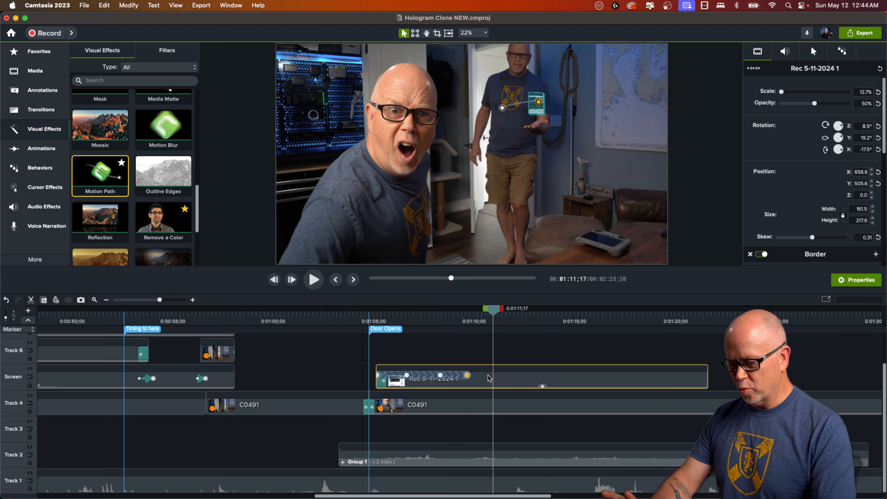
{"action": "key", "text": "s"}
{"action": "key", "text": "Delete"}
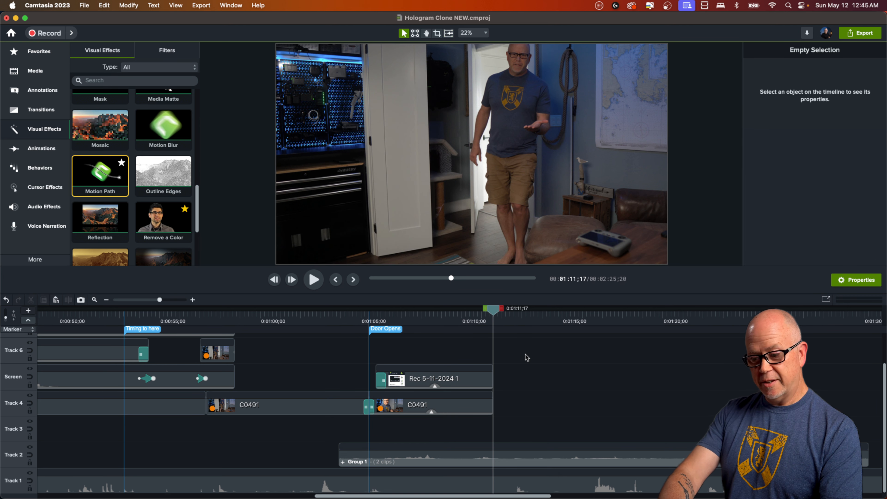
{"action": "left_click_drag", "start_coordinate": [518, 423], "coordinate": [548, 481]}
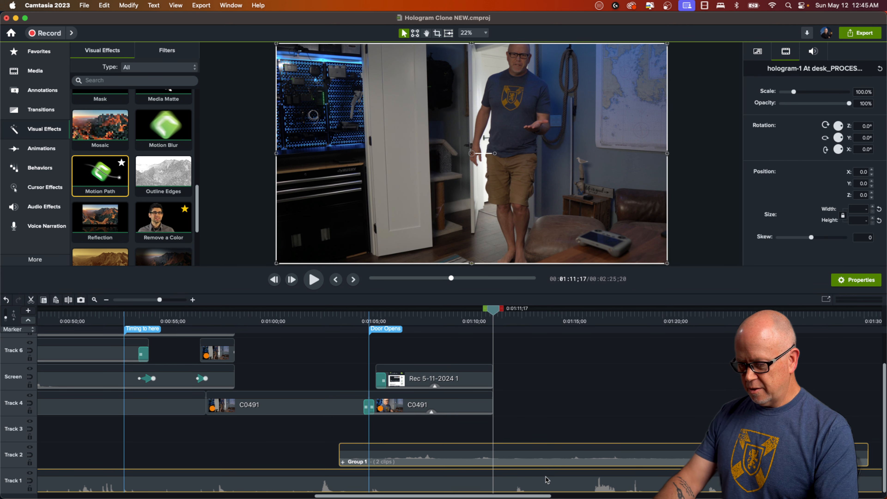
{"action": "key", "text": "s"}
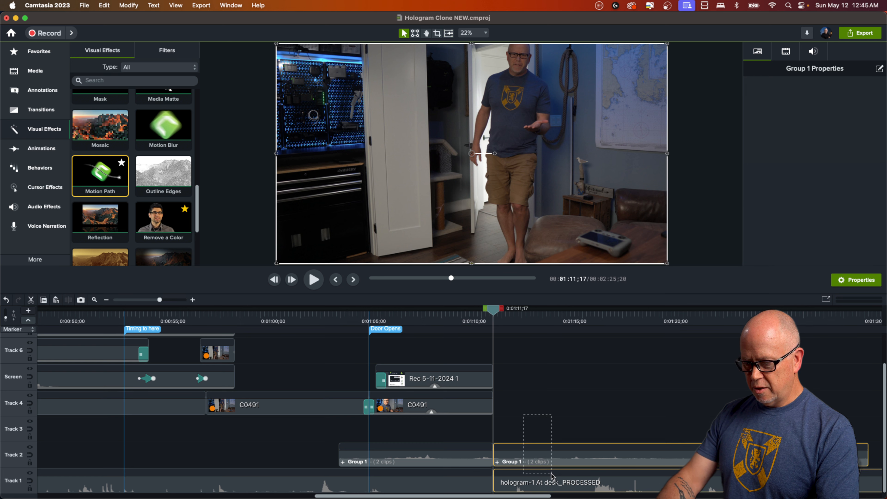
{"action": "key", "text": "Delete"}
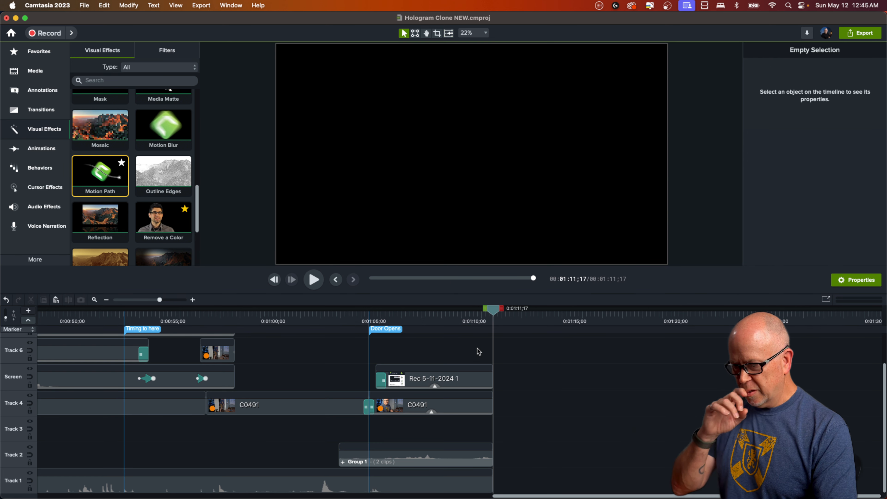
Step: Add a Custom animation at the end of the hologram recording clip and scale the hologram up to 16.5%
{"action": "left_click", "coordinate": [454, 317]}
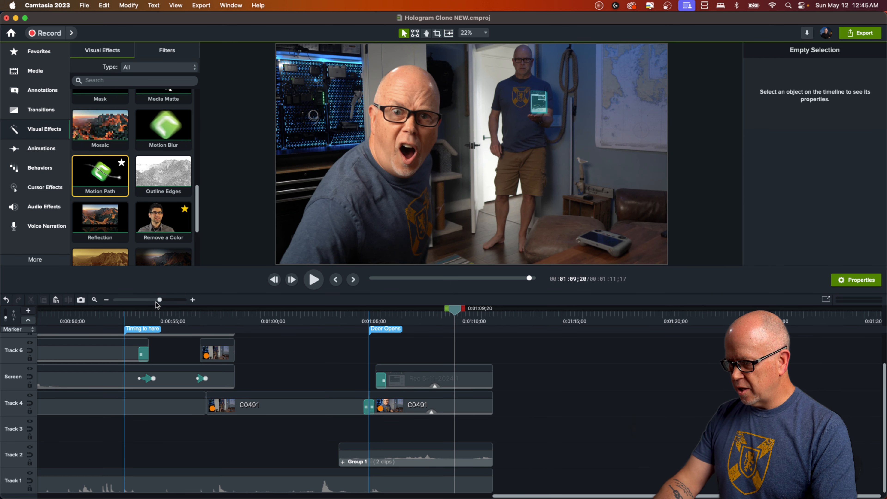
{"action": "left_click_drag", "start_coordinate": [160, 300], "coordinate": [168, 305]}
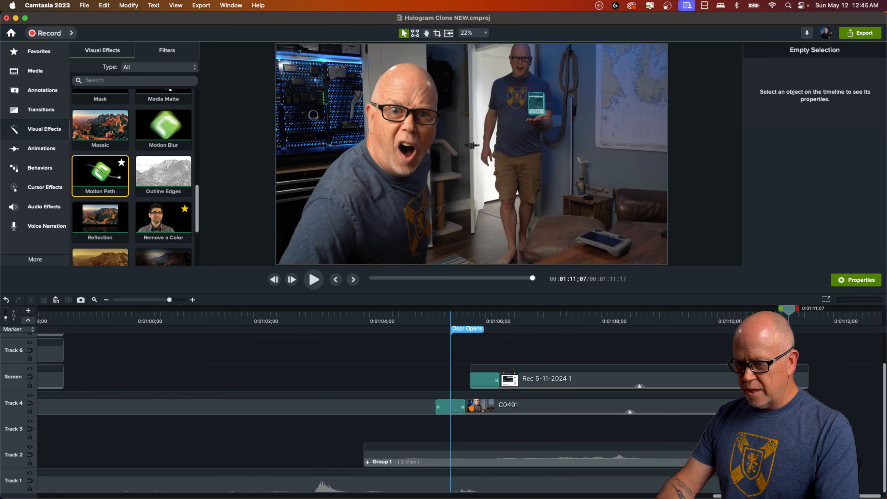
{"action": "left_click_drag", "start_coordinate": [791, 310], "coordinate": [789, 375]}
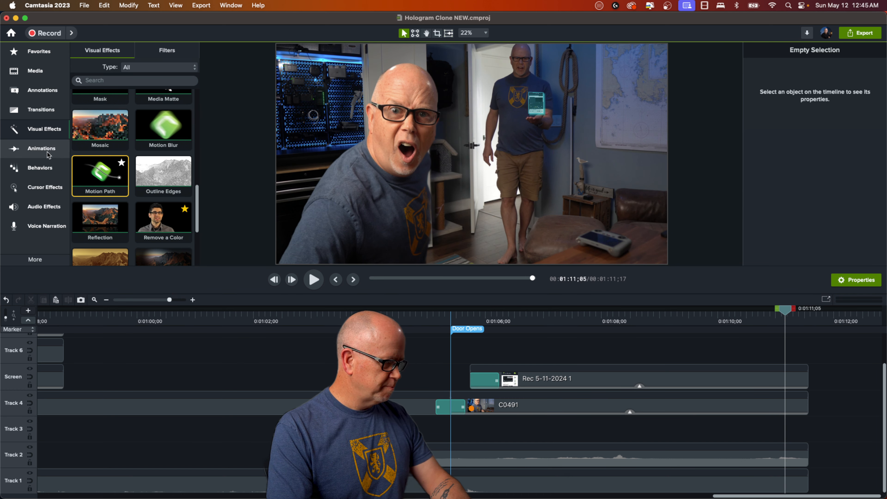
{"action": "left_click", "coordinate": [41, 149]}
{"action": "left_click_drag", "start_coordinate": [99, 95], "coordinate": [617, 422]}
{"action": "left_click_drag", "start_coordinate": [706, 414], "coordinate": [754, 375]}
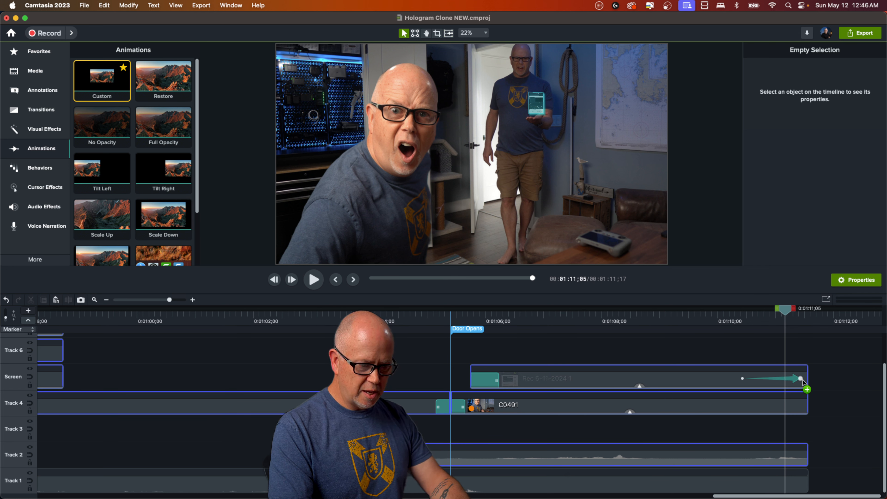
{"action": "left_click_drag", "start_coordinate": [802, 379], "coordinate": [803, 380]}
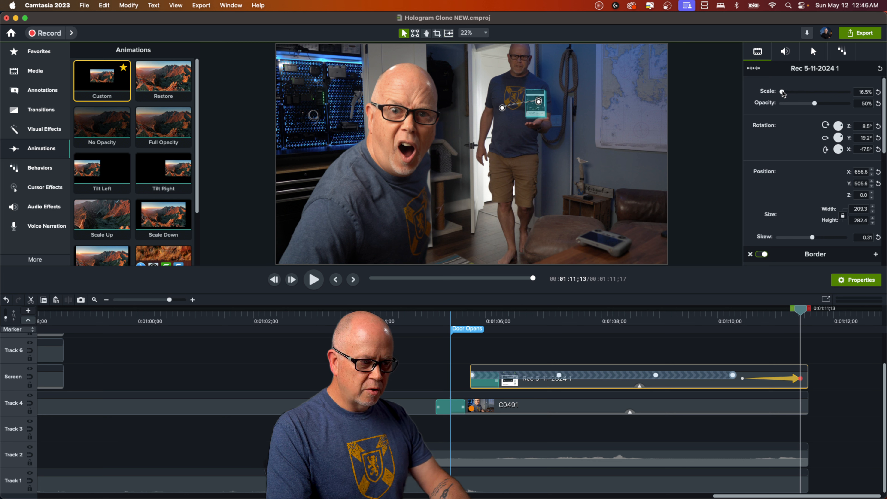
Step: Shorten the hologram's scale-up animation by moving its start to about 0:01:10;26
{"action": "left_click_drag", "start_coordinate": [801, 309], "coordinate": [774, 332]}
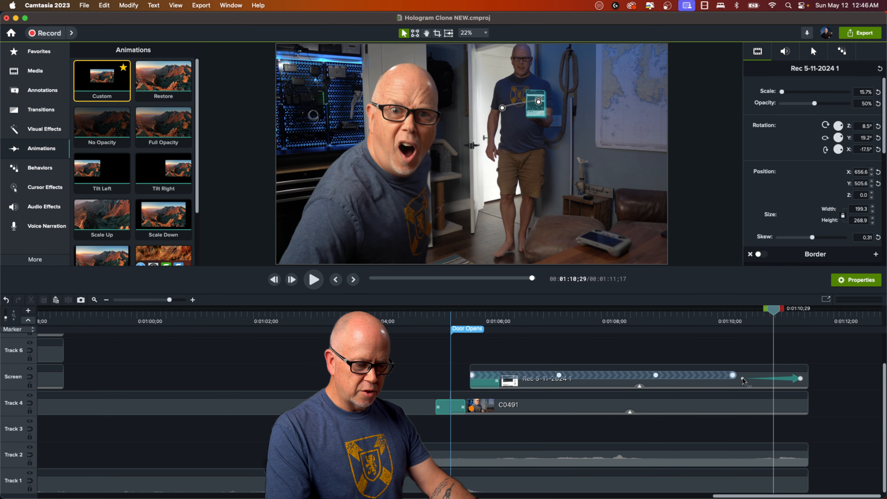
{"action": "left_click_drag", "start_coordinate": [743, 381], "coordinate": [767, 379]}
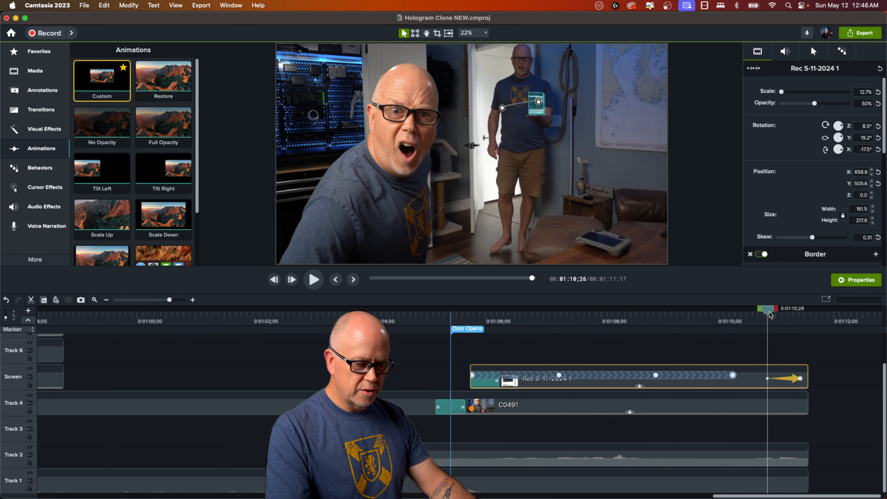